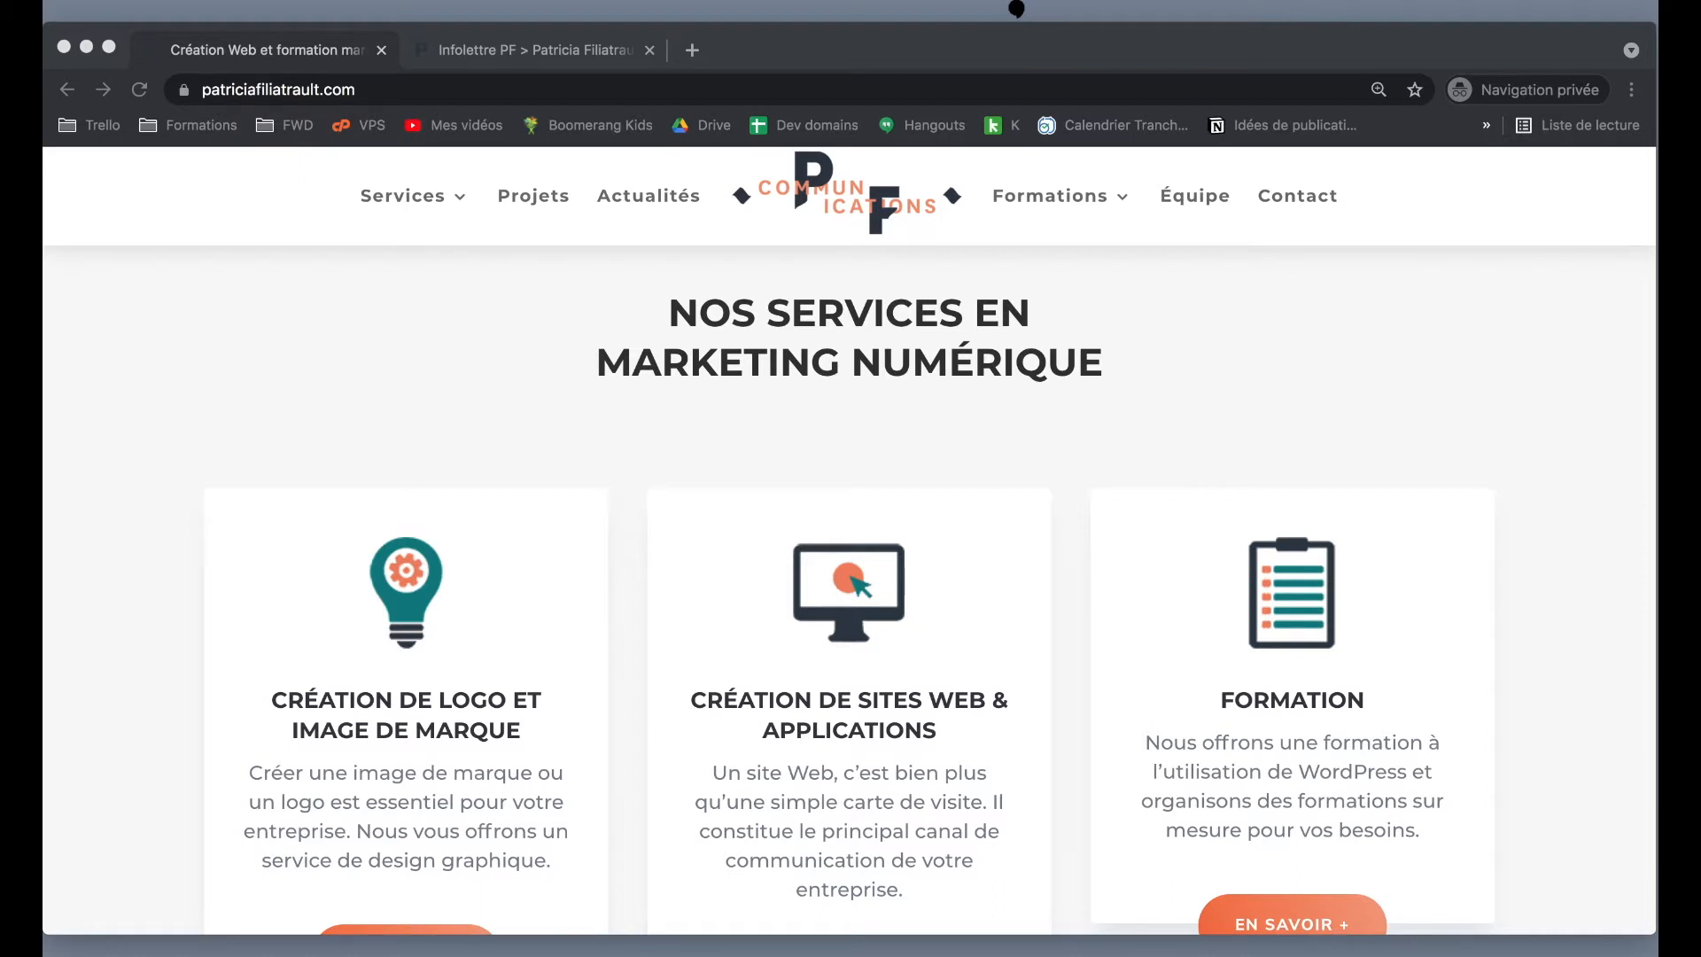
# - Go to the Likuid WordPress hosting page by adding /likuid to the site address
pyautogui.click(445, 89)
pyautogui.doubleClick(445, 90)
pyautogui.click(491, 96)
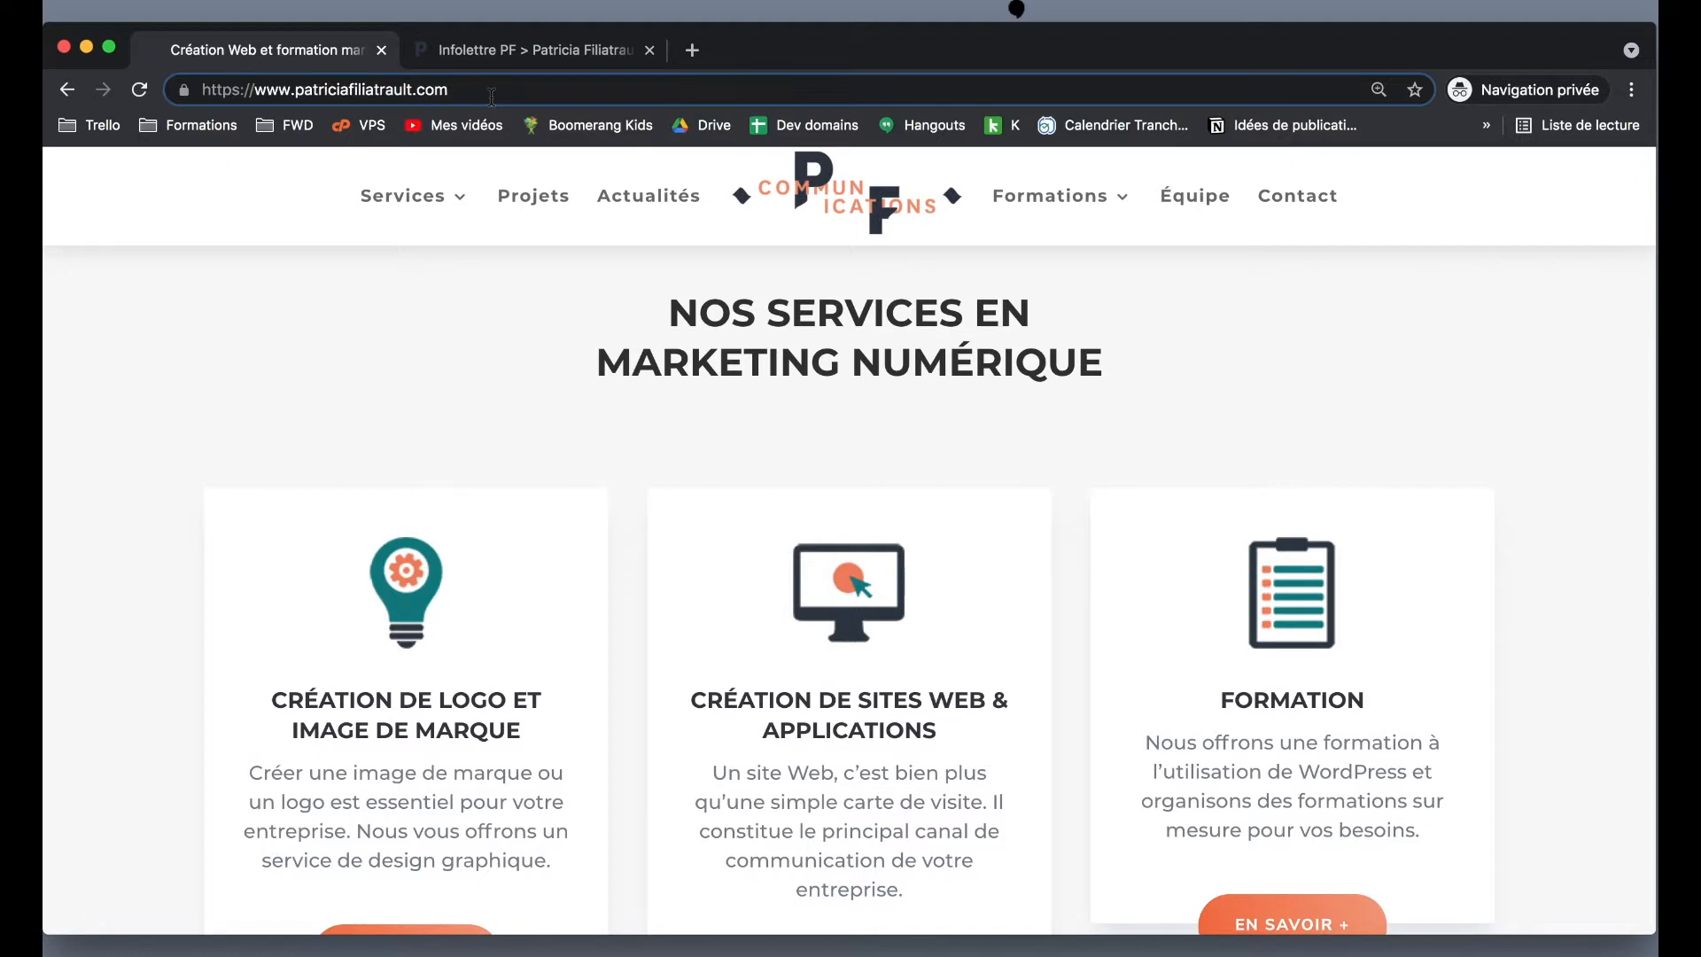
pyautogui.write('/l')
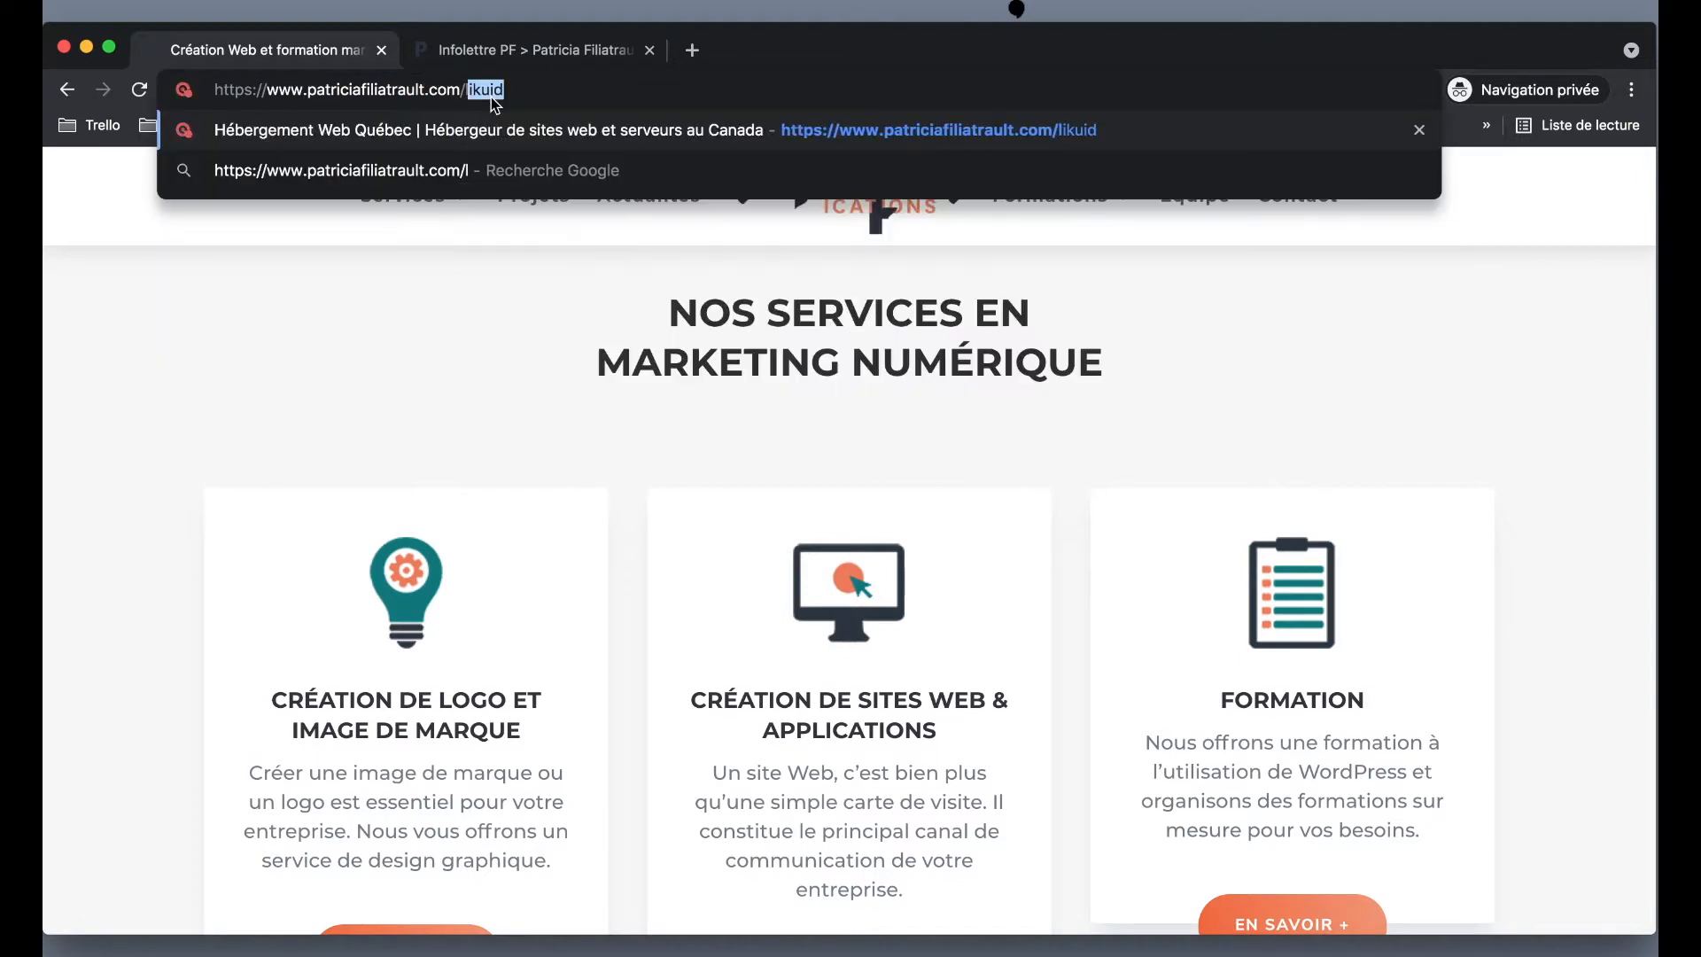
pyautogui.write('ikuid')
pyautogui.press('Return')
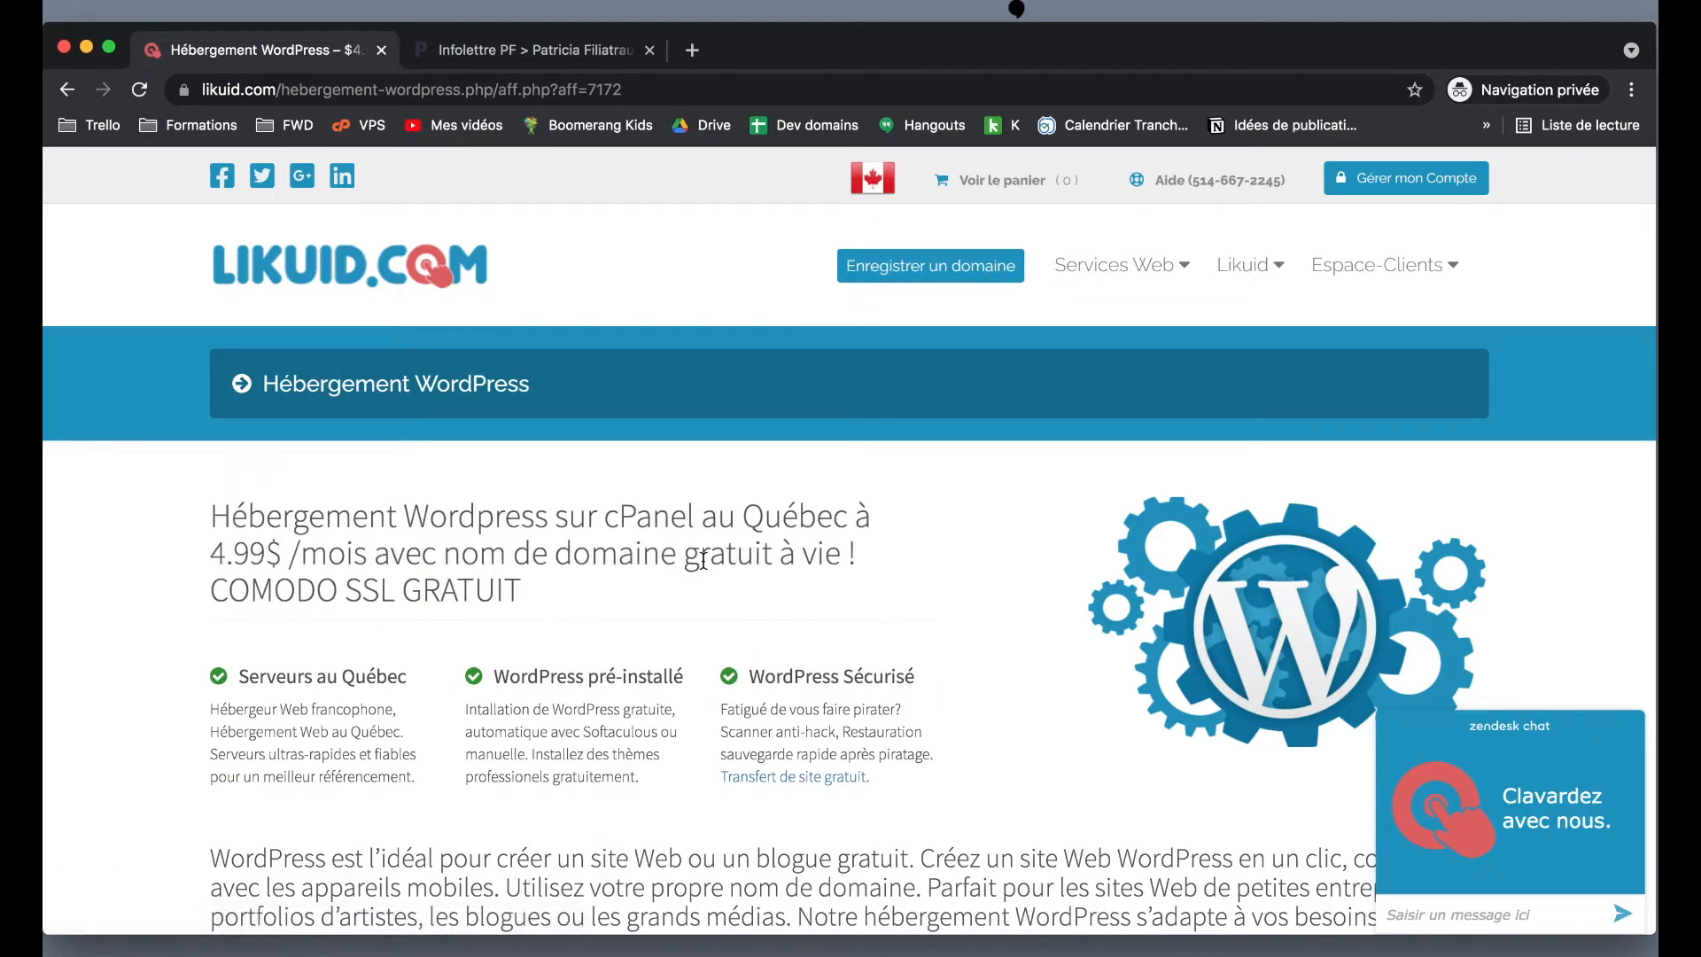
# - Review the WordPress hosting plans and order the Base plan at $4.99 per month
pyautogui.scroll(-5, 704, 560)
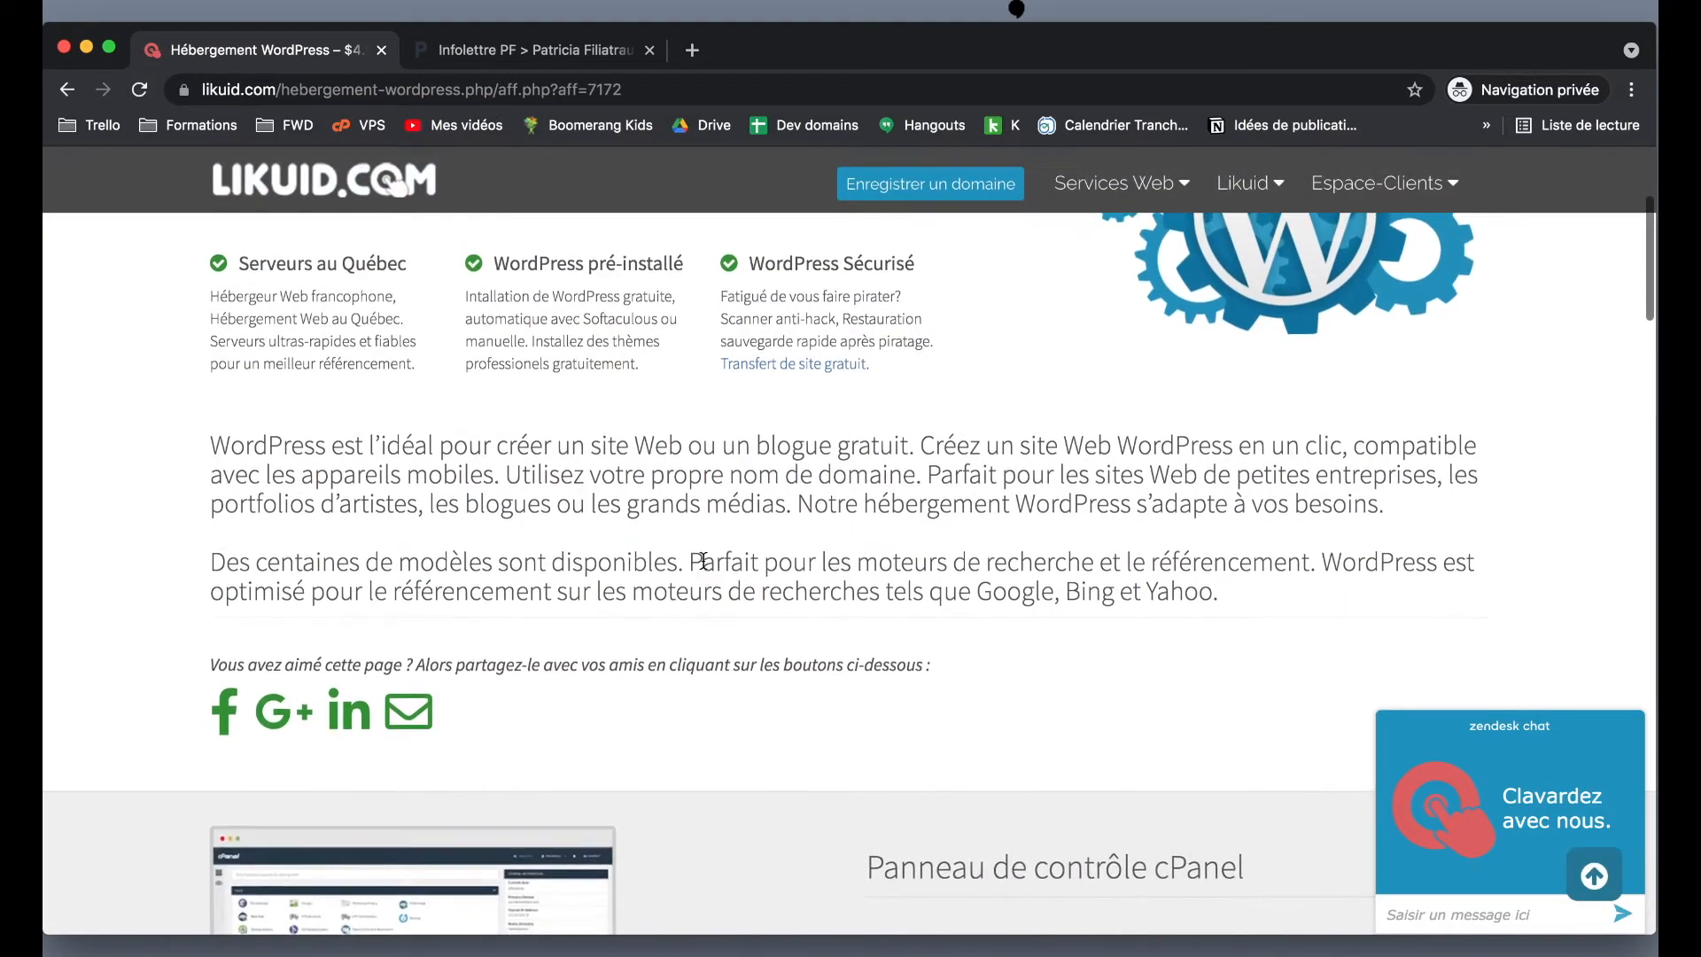
pyautogui.scroll(-4, 704, 560)
pyautogui.scroll(-3, 703, 559)
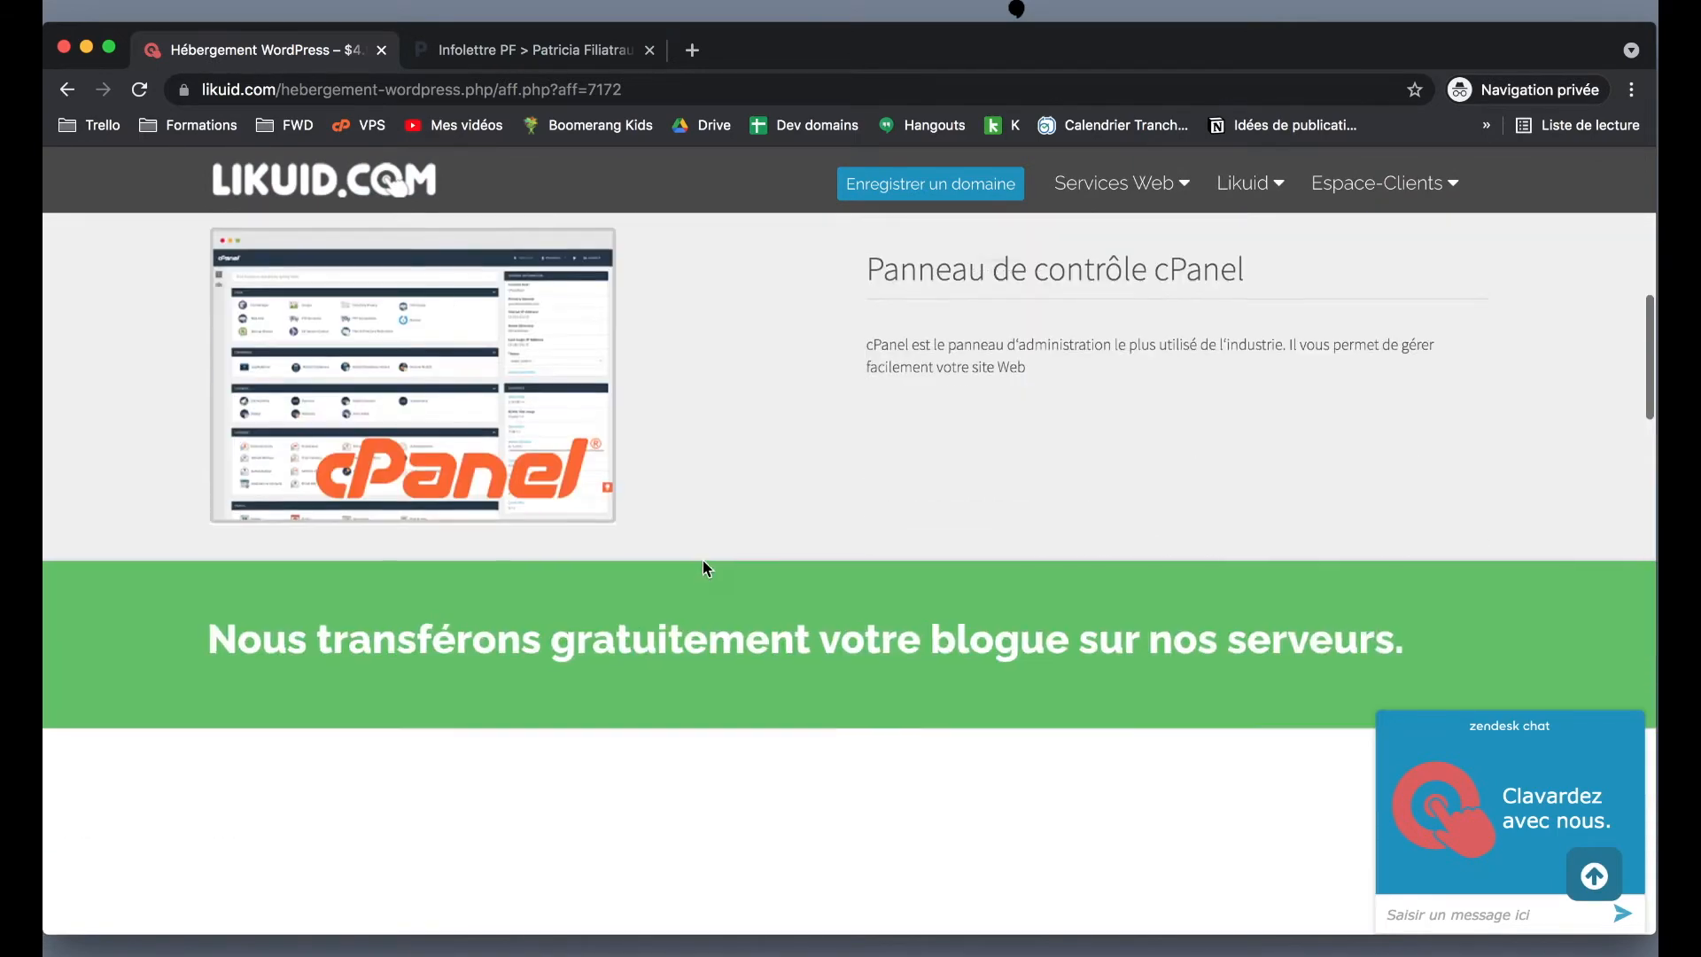
pyautogui.scroll(-4, 703, 560)
pyautogui.scroll(3, 703, 560)
pyautogui.scroll(-1, 704, 560)
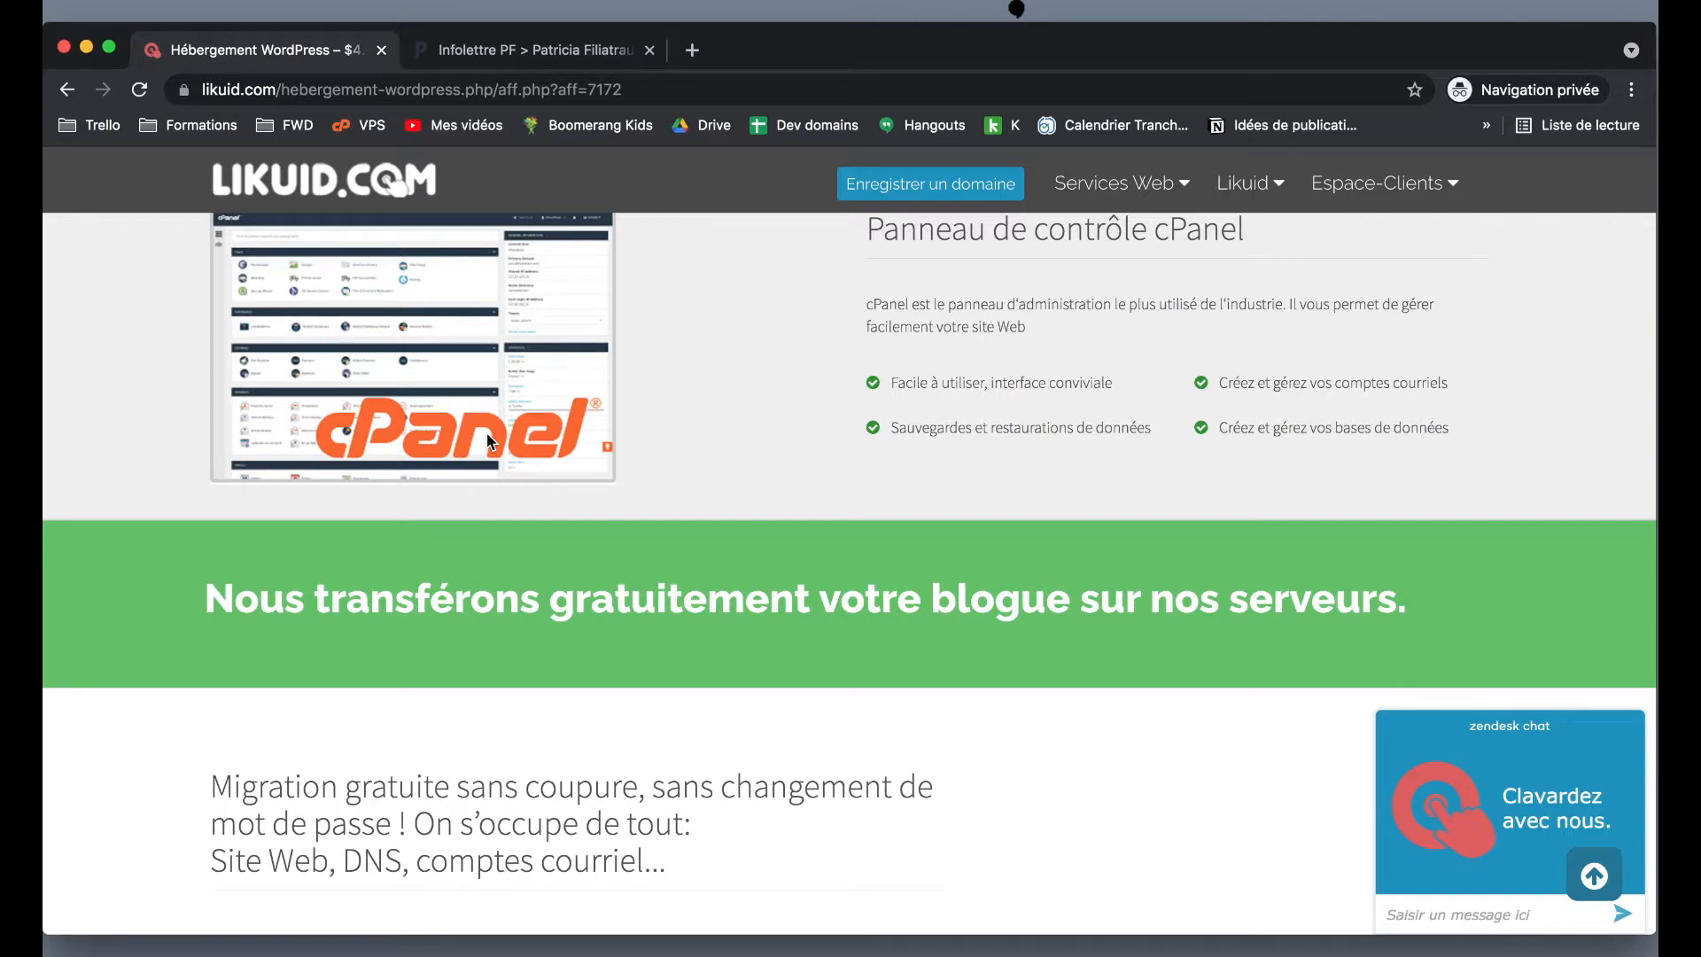
pyautogui.scroll(-9, 487, 441)
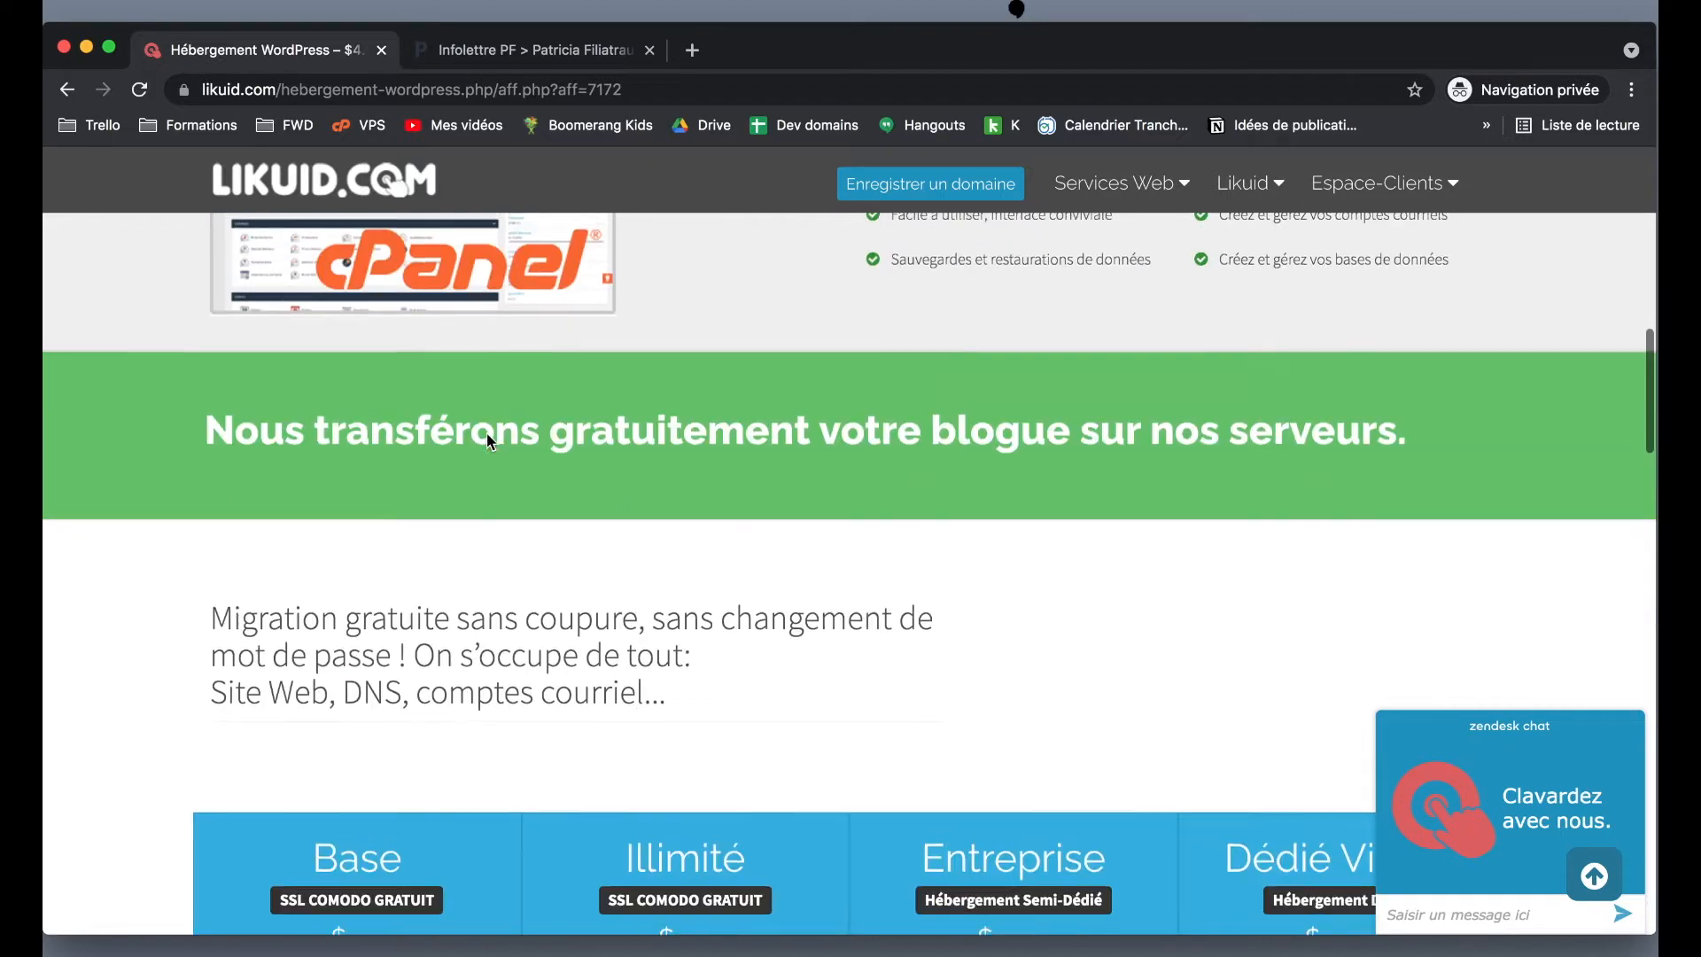
pyautogui.scroll(-1, 486, 434)
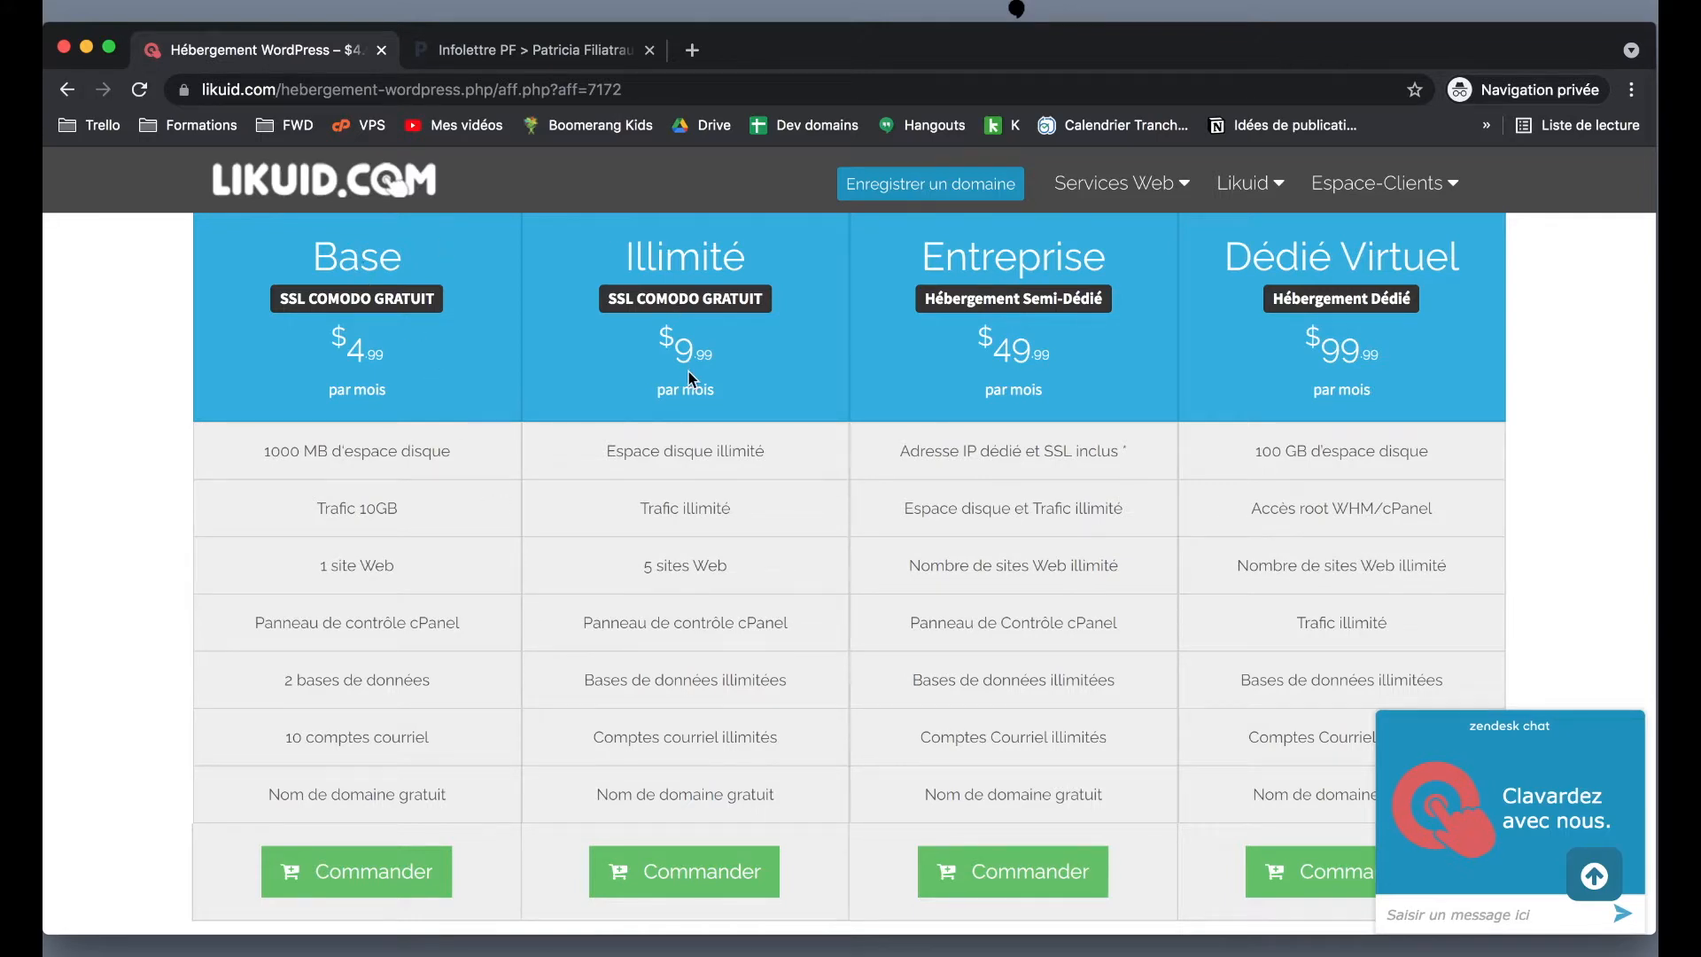
pyautogui.scroll(-2, 203, 555)
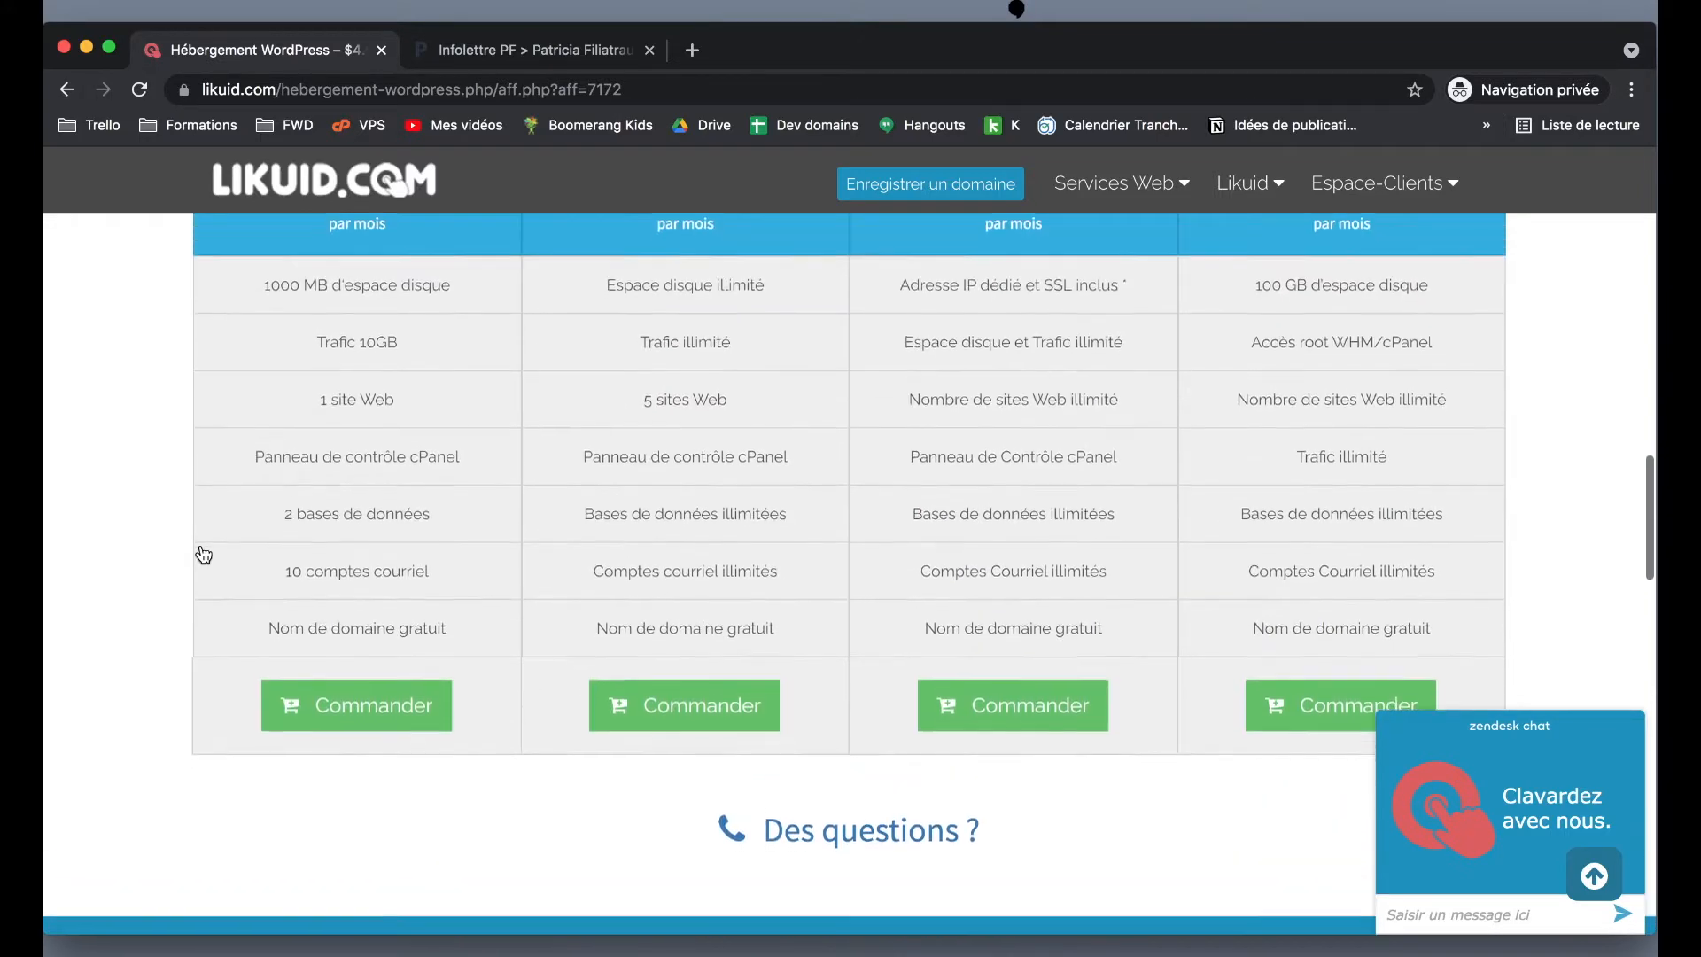
pyautogui.scroll(1, 203, 555)
pyautogui.scroll(-1, 203, 555)
pyautogui.scroll(-1, 687, 605)
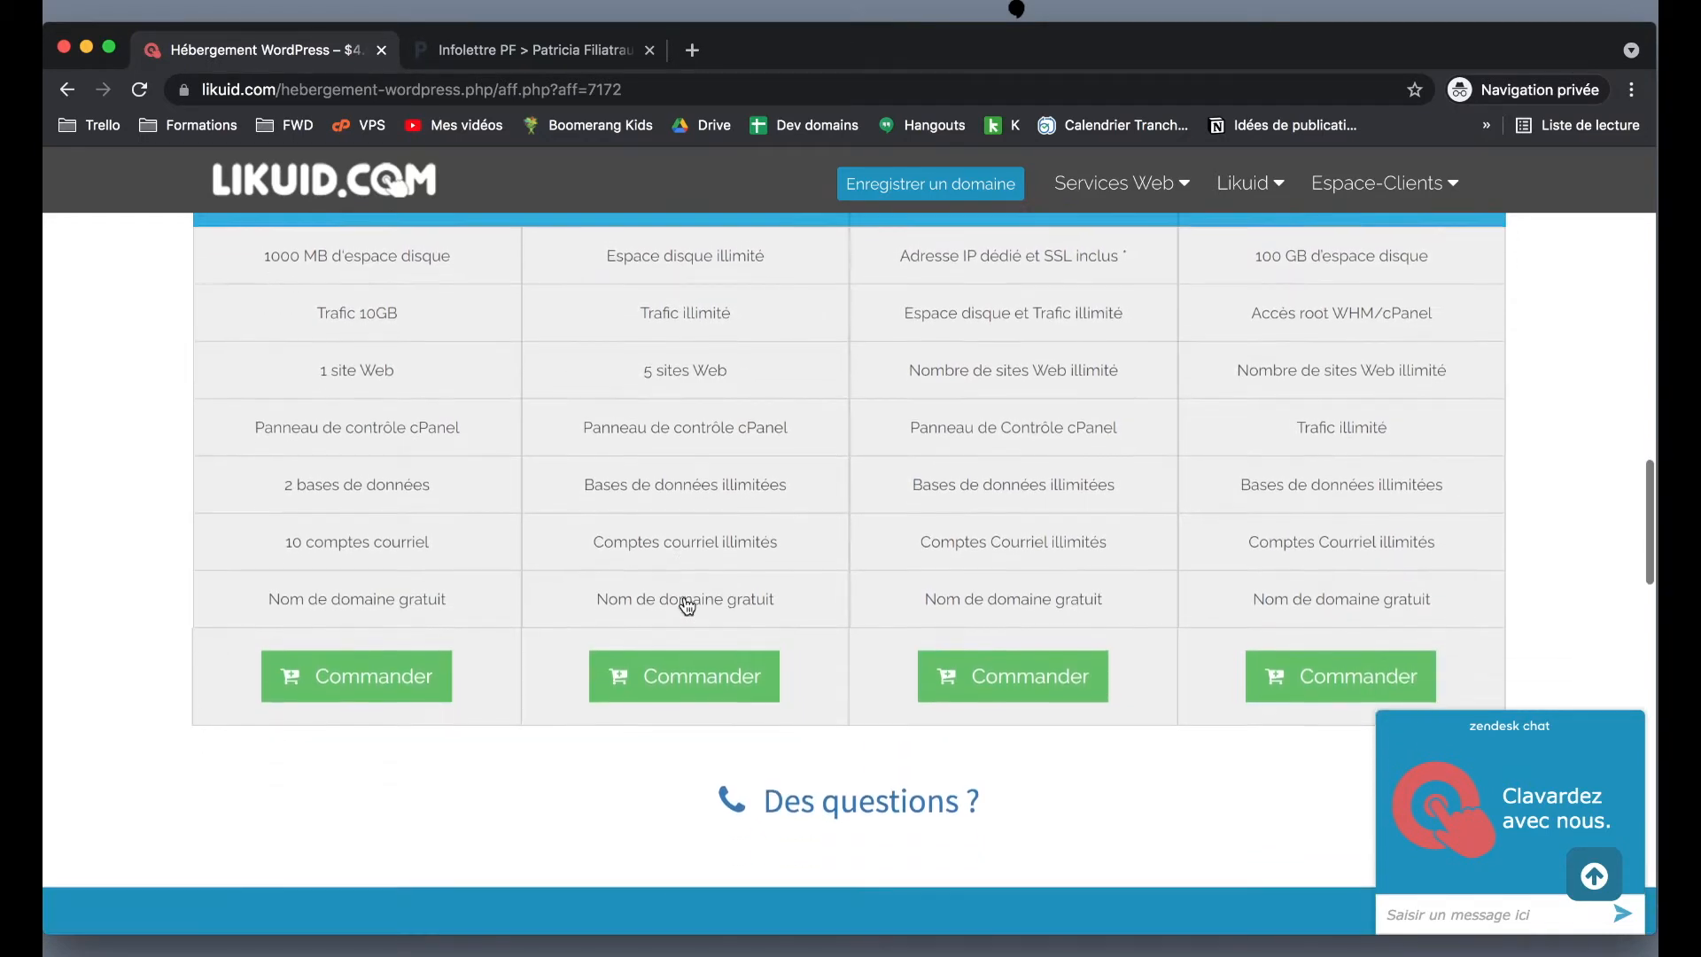
pyautogui.scroll(-2, 686, 605)
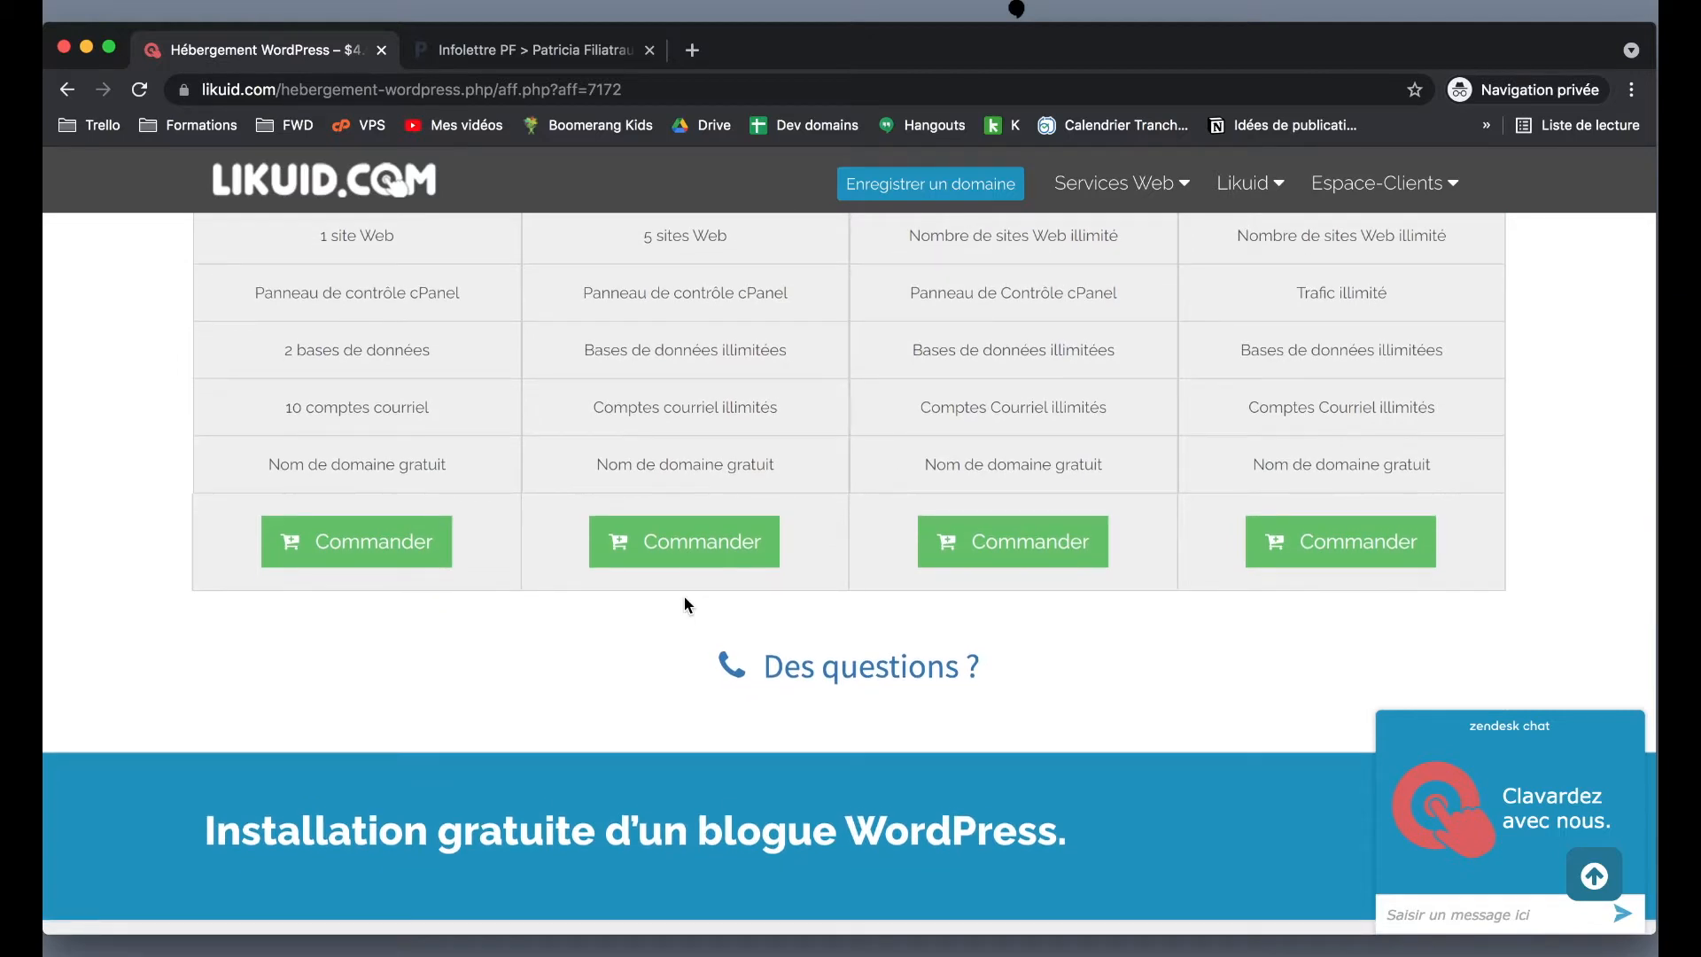
pyautogui.click(341, 543)
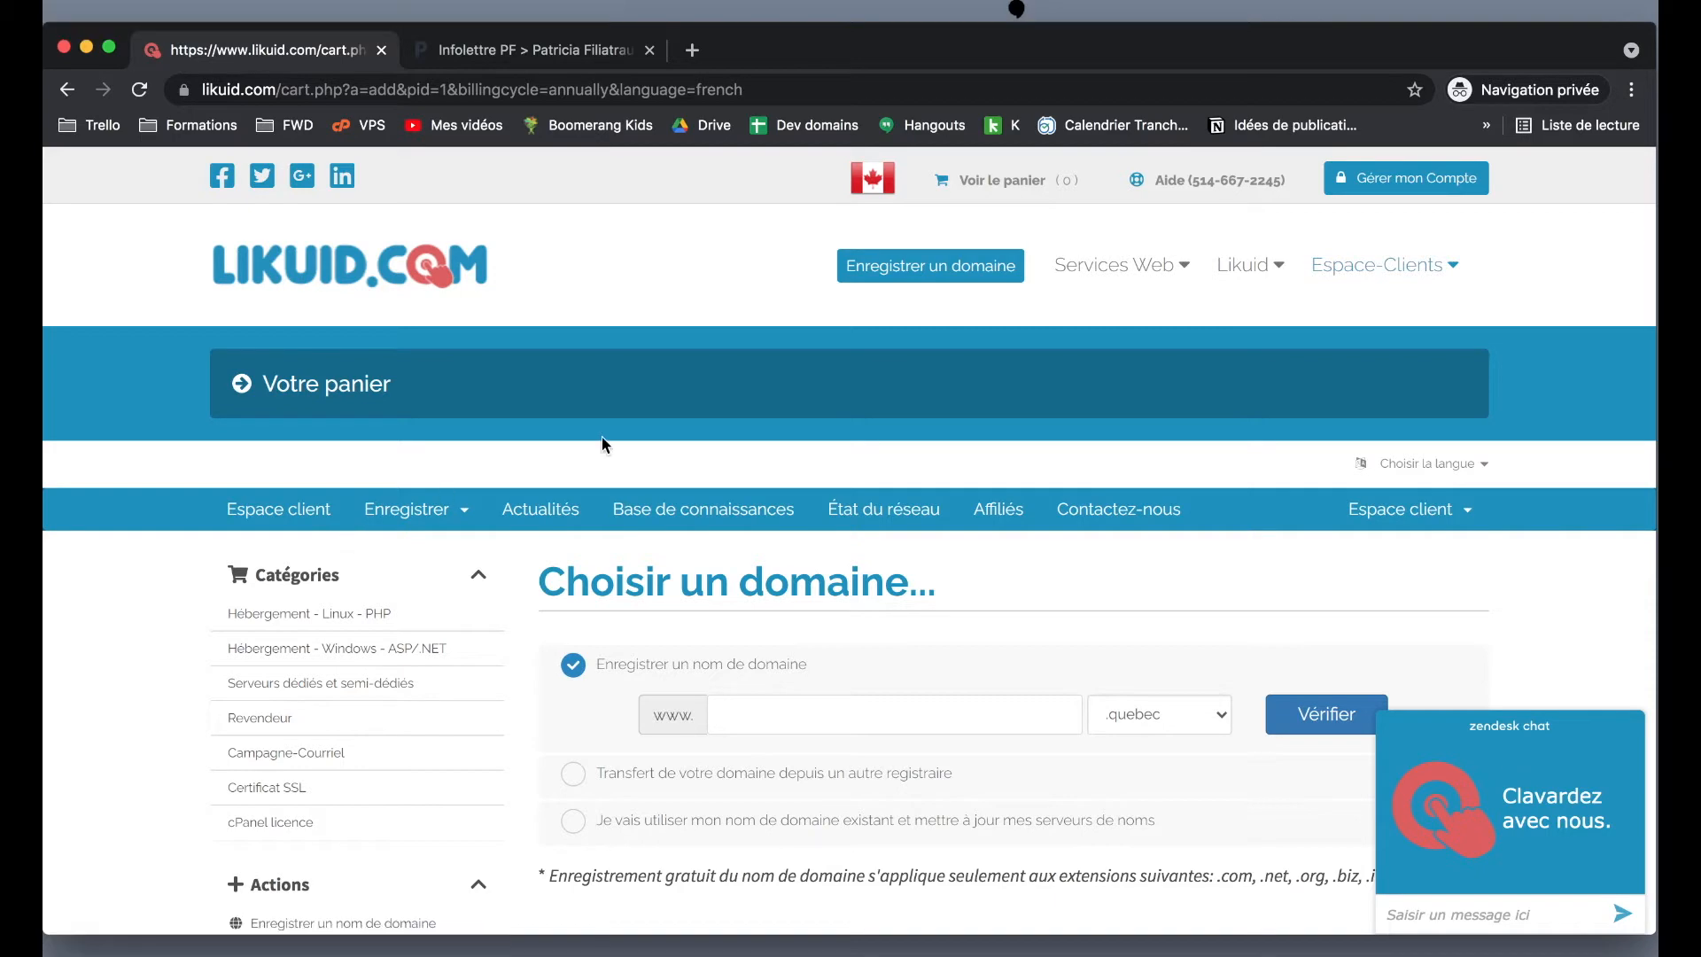
pyautogui.scroll(-5, 611, 437)
pyautogui.scroll(1, 611, 443)
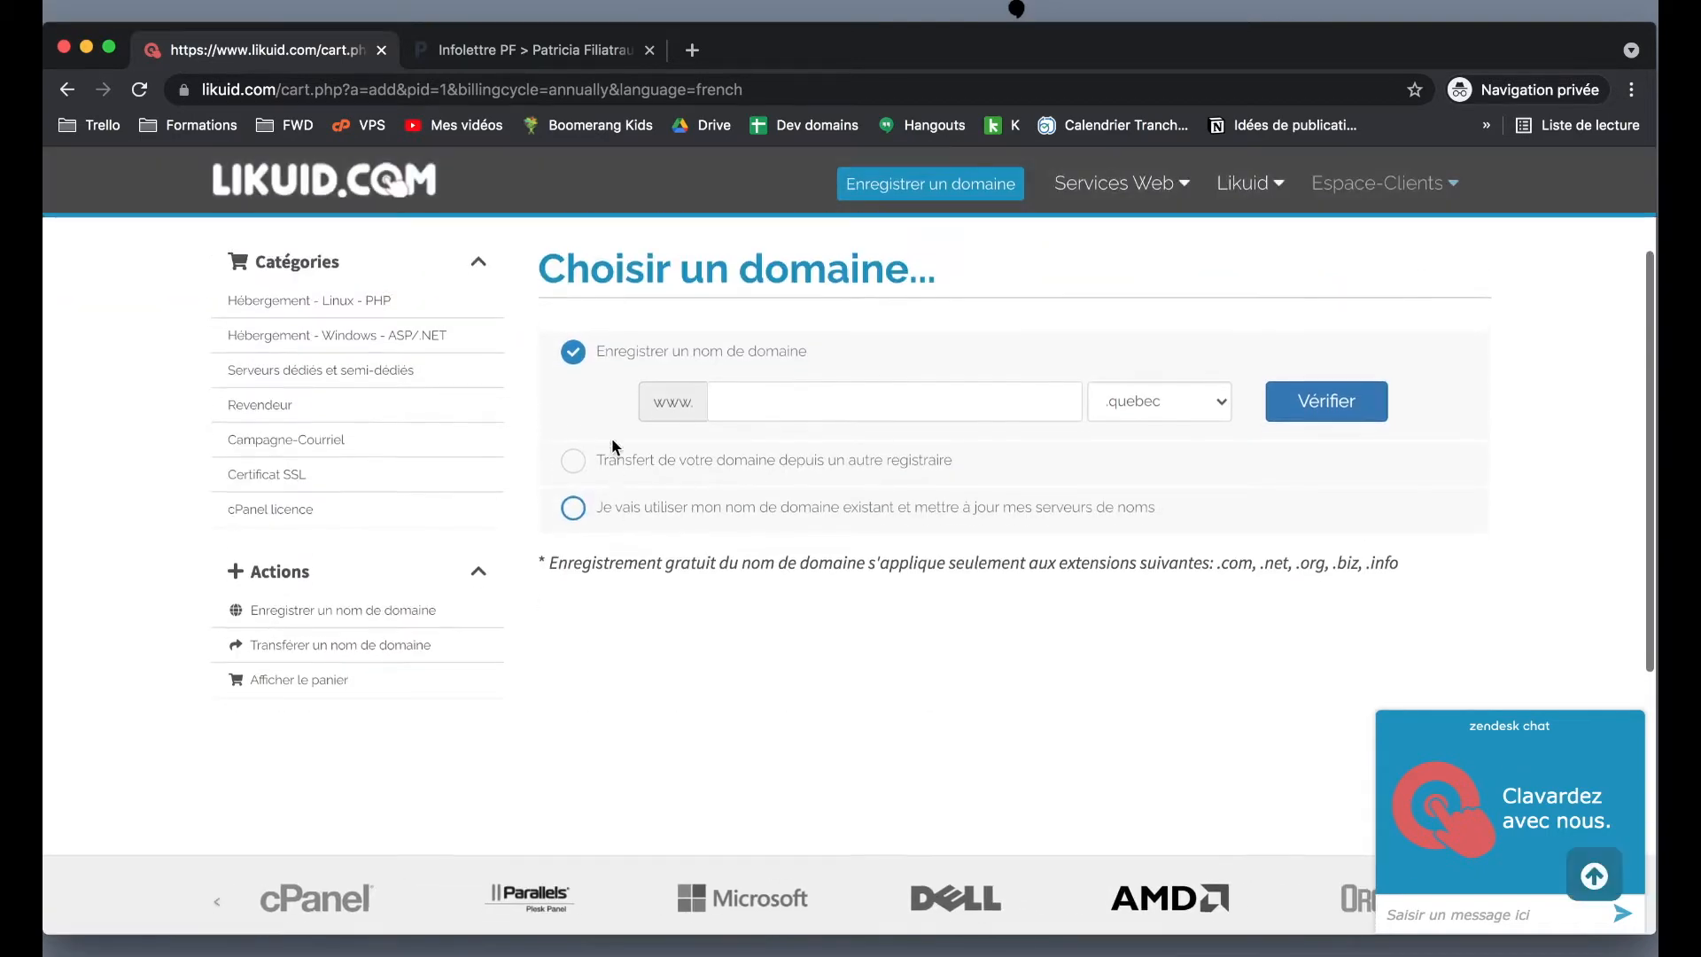
pyautogui.scroll(-1, 988, 382)
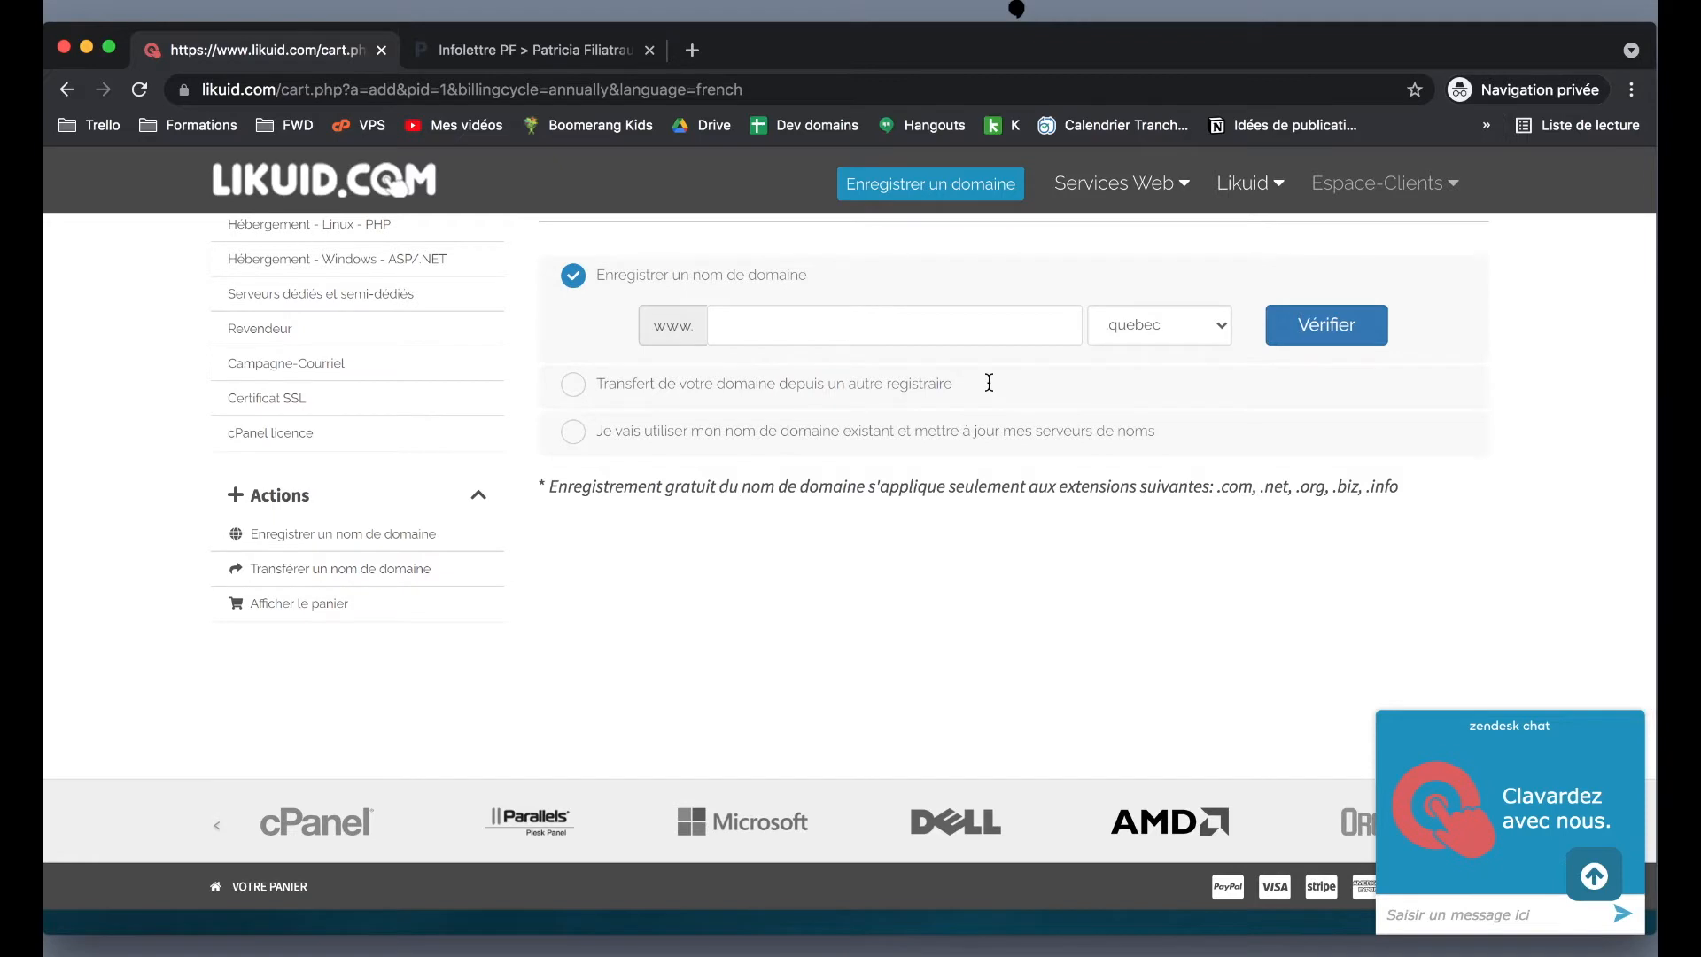
pyautogui.scroll(-1, 989, 381)
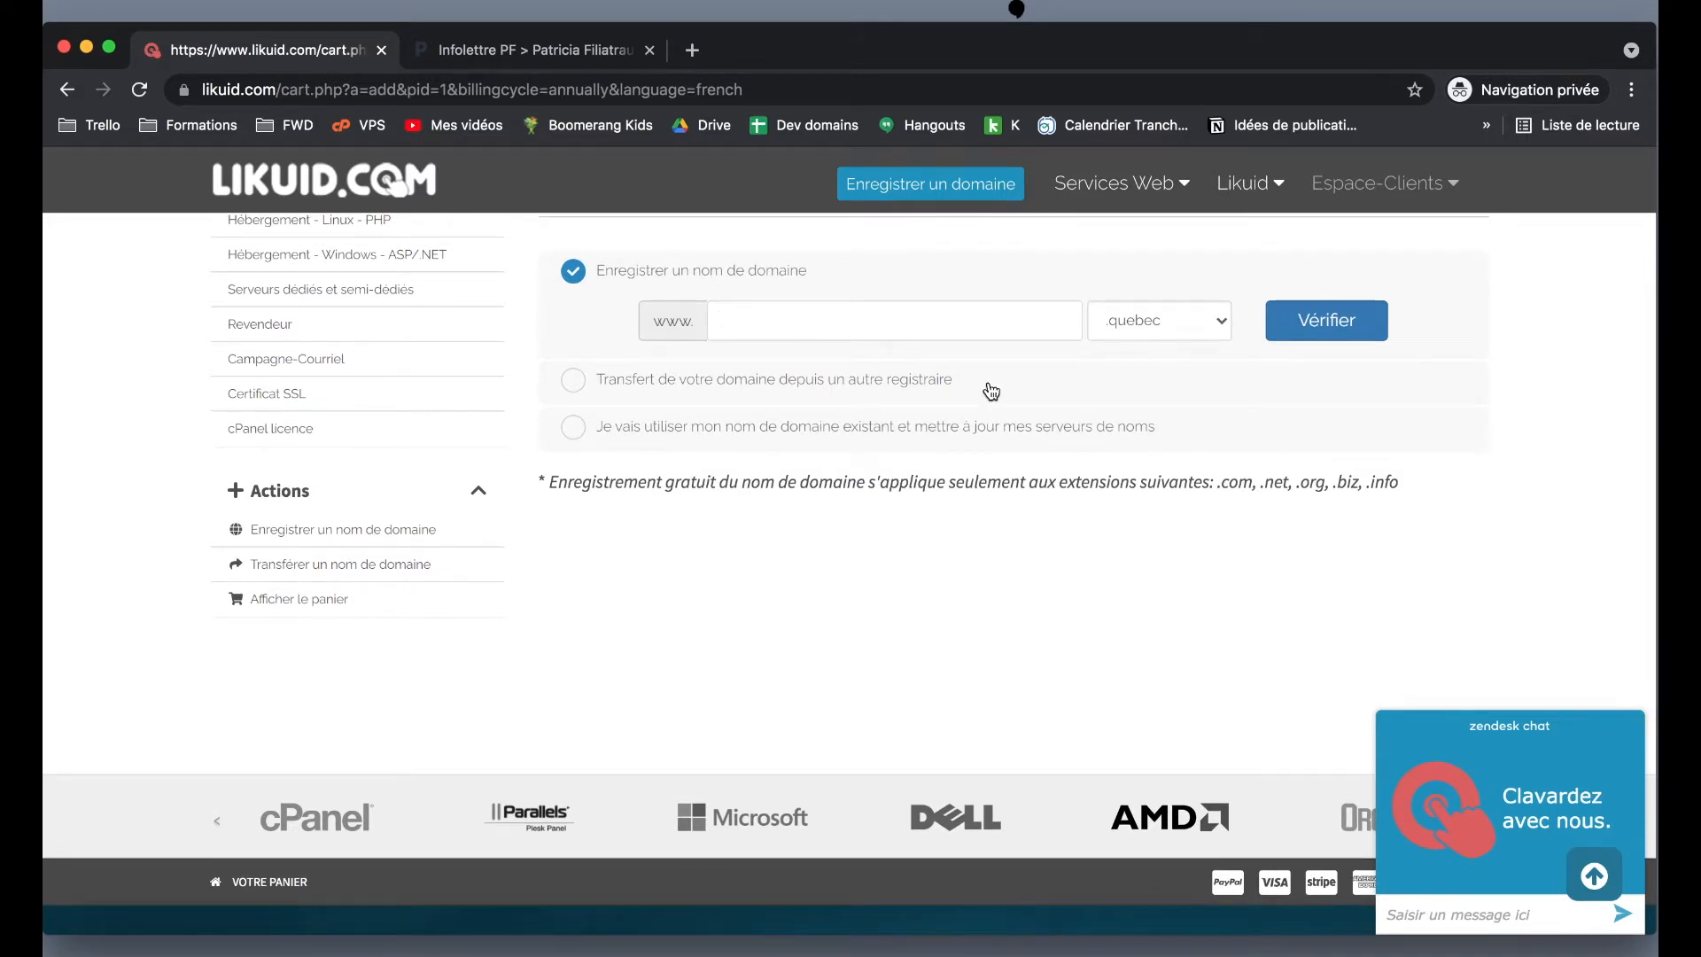
pyautogui.click(801, 316)
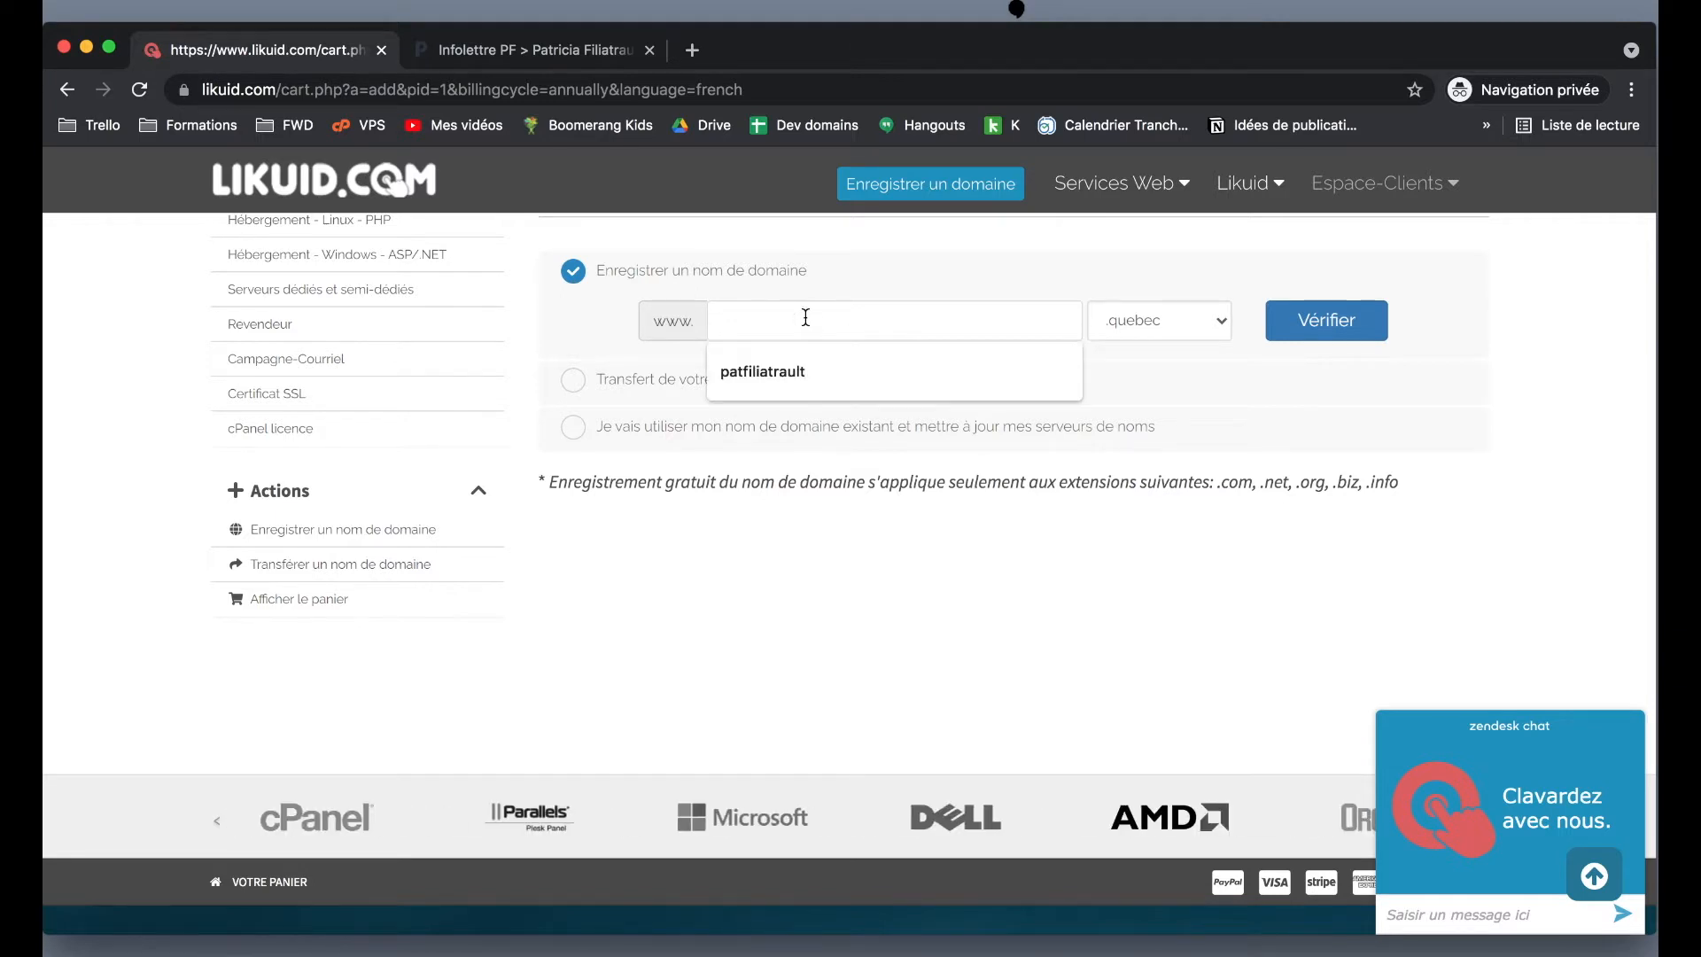
pyautogui.click(806, 371)
pyautogui.click(1181, 322)
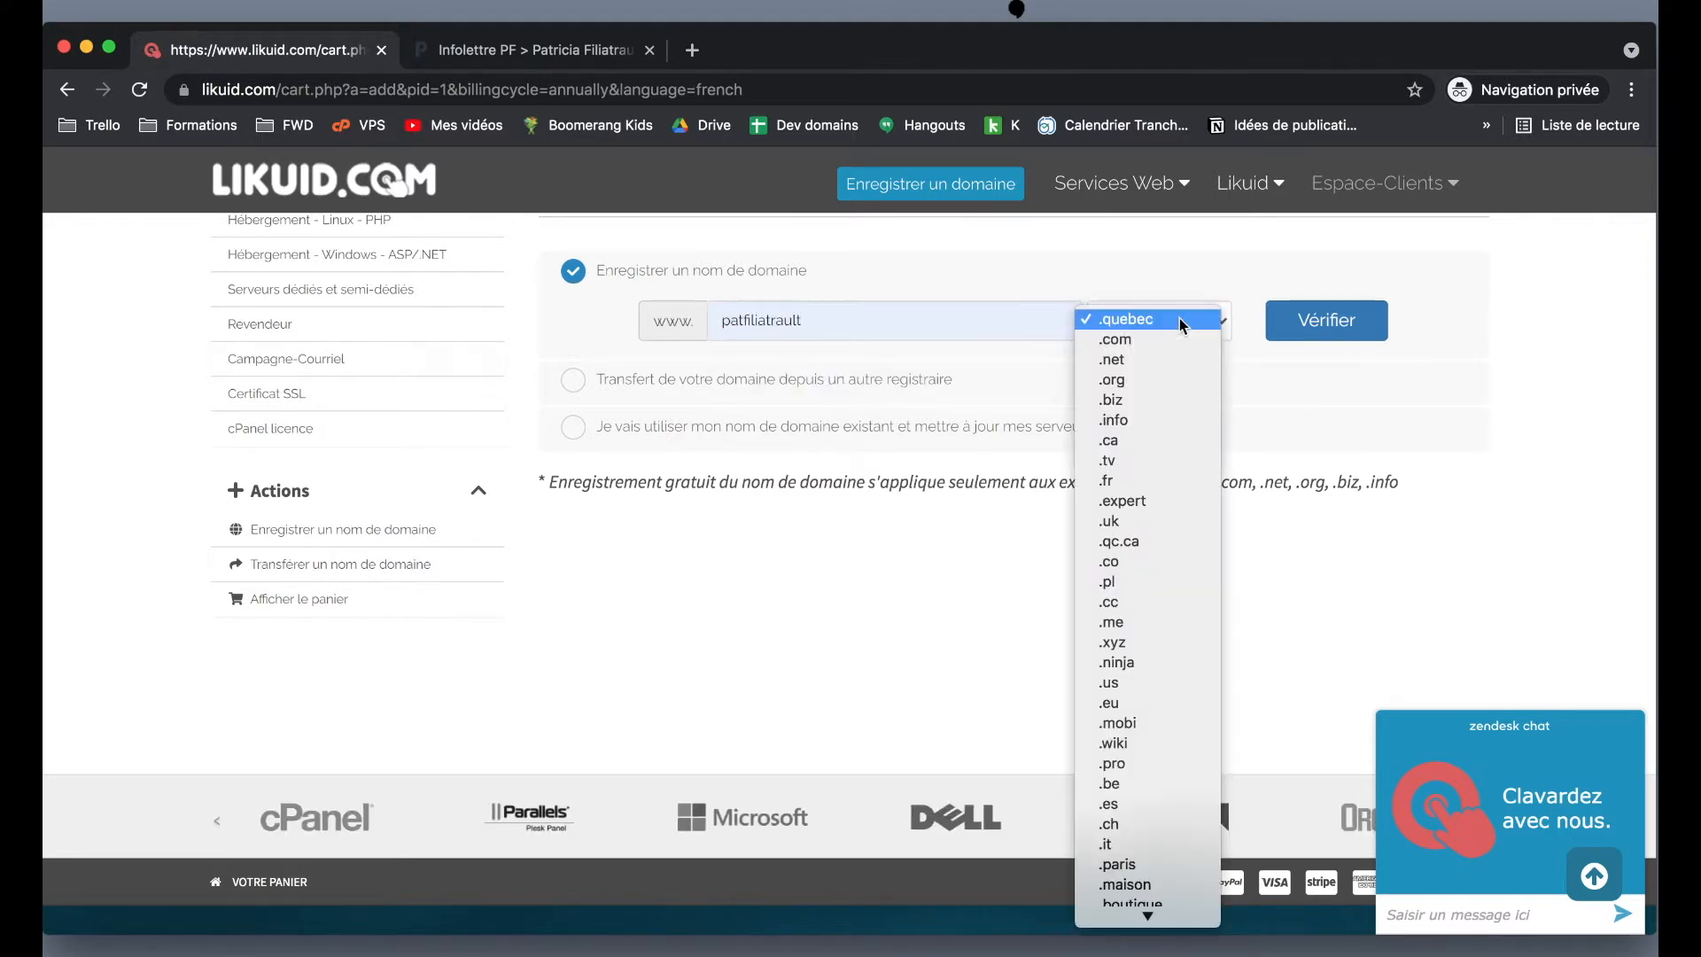
pyautogui.click(1181, 340)
pyautogui.click(1304, 314)
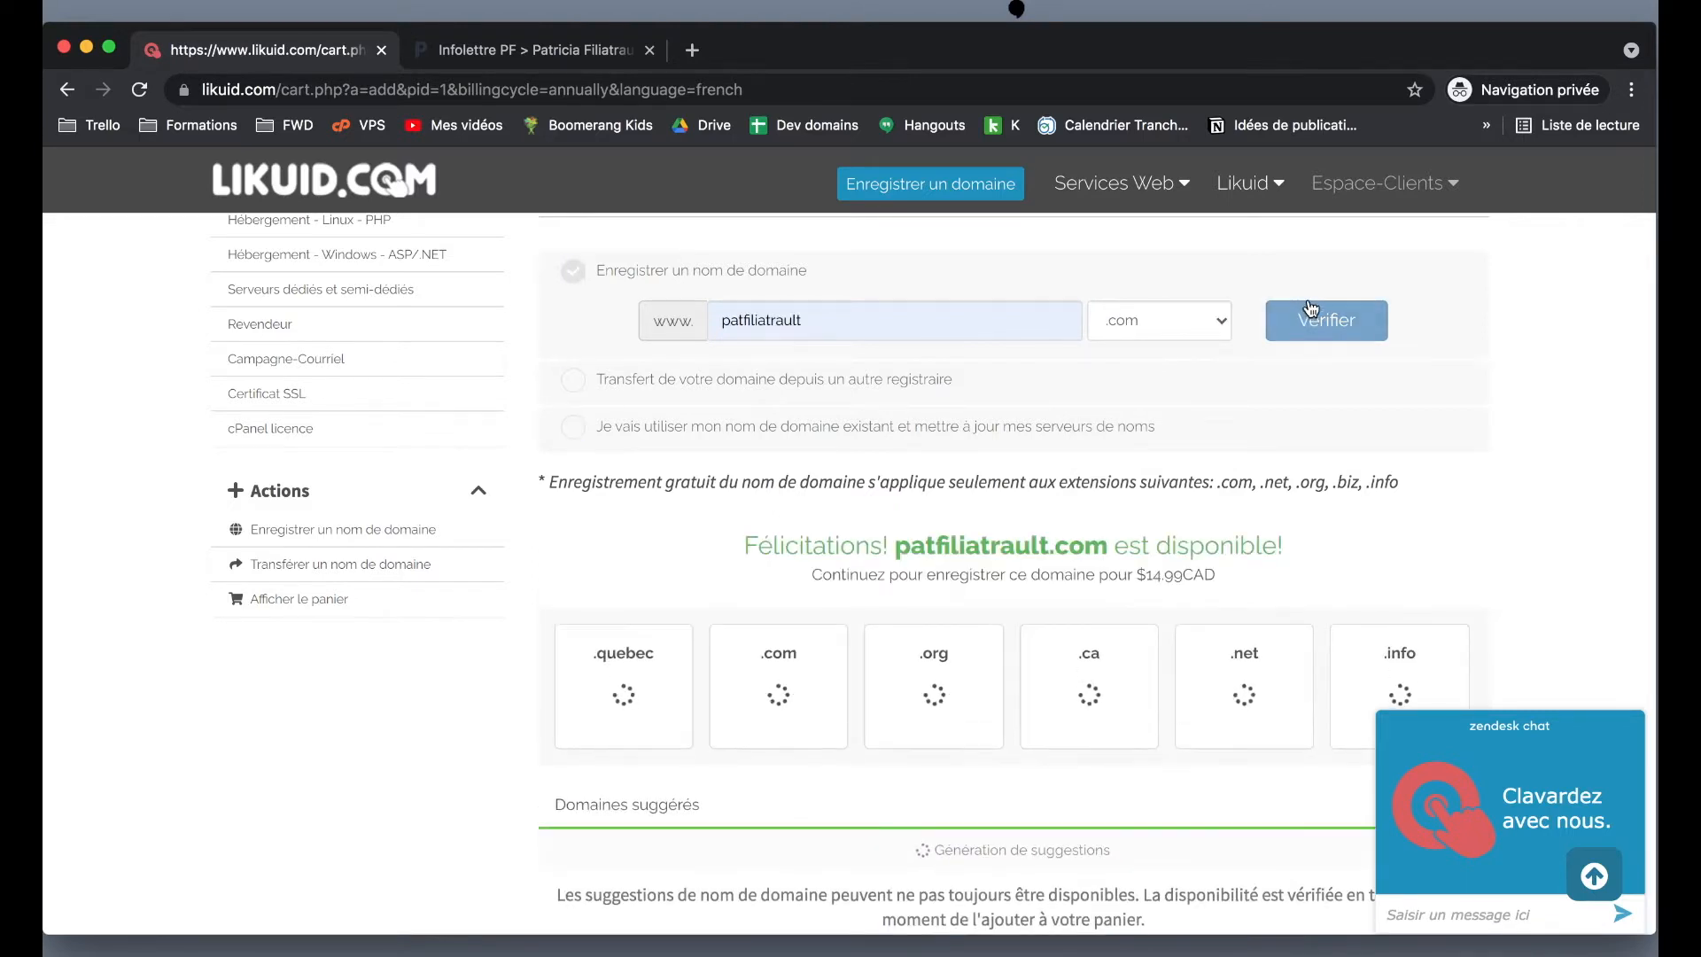
# - Review the .ca, .quebec and alternative domain results, then continue to the cart configuration
pyautogui.scroll(-1, 1311, 307)
pyautogui.scroll(-1, 1196, 447)
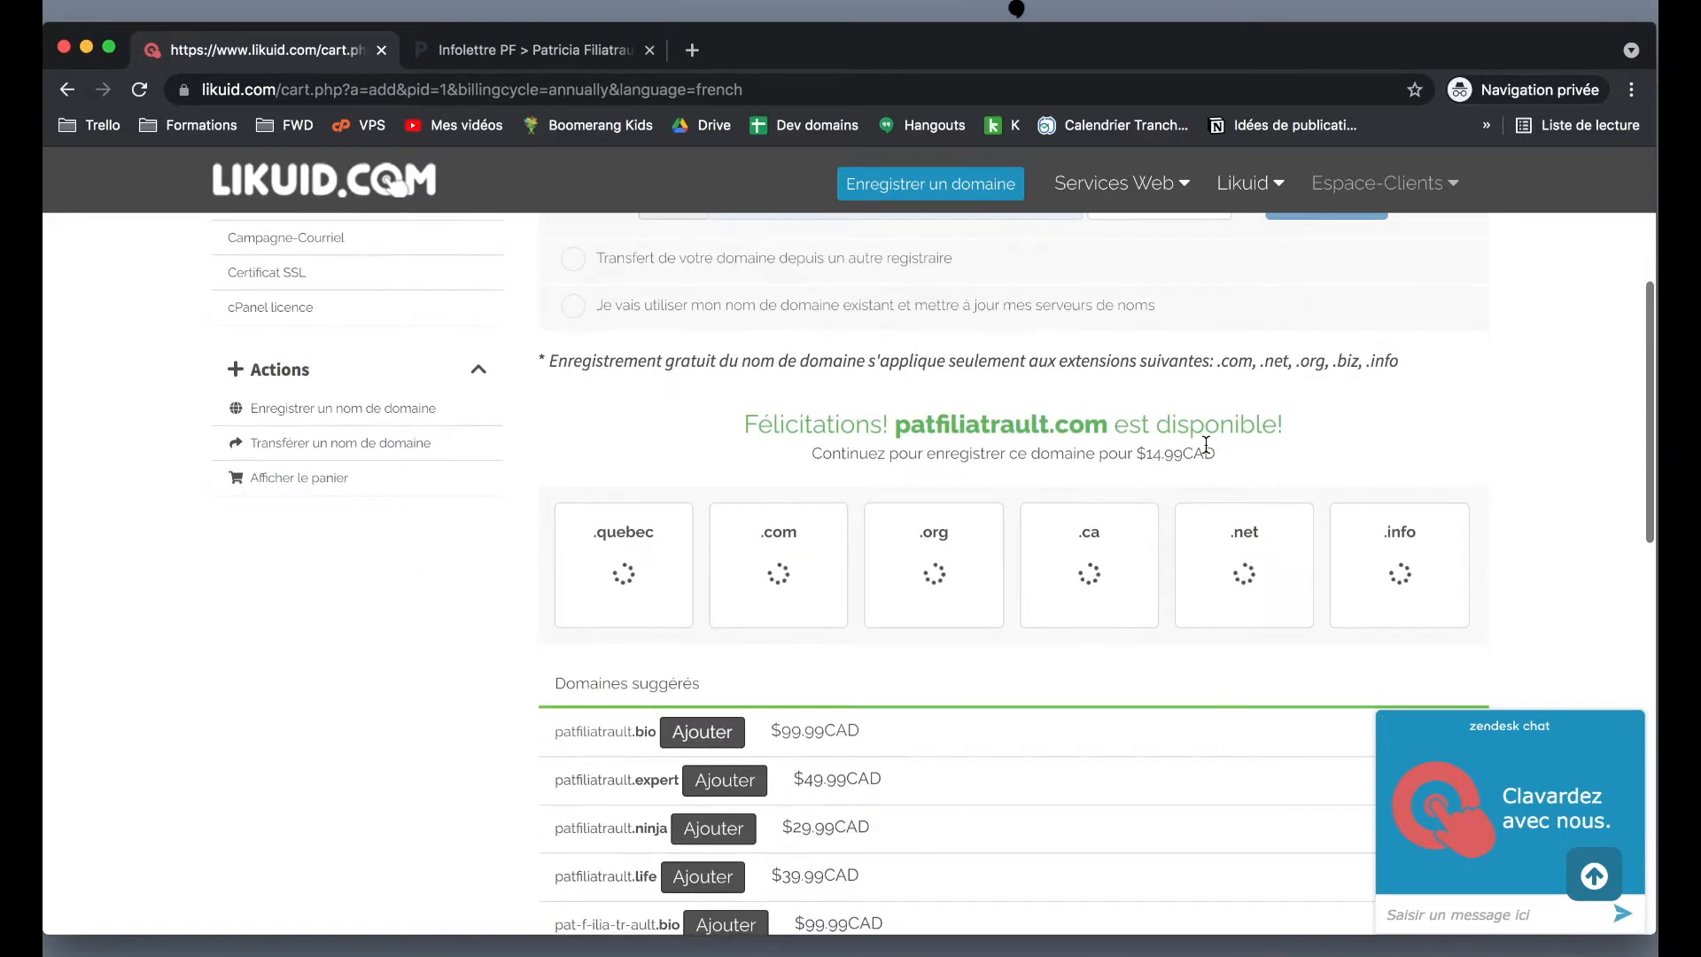
pyautogui.scroll(-1, 1187, 447)
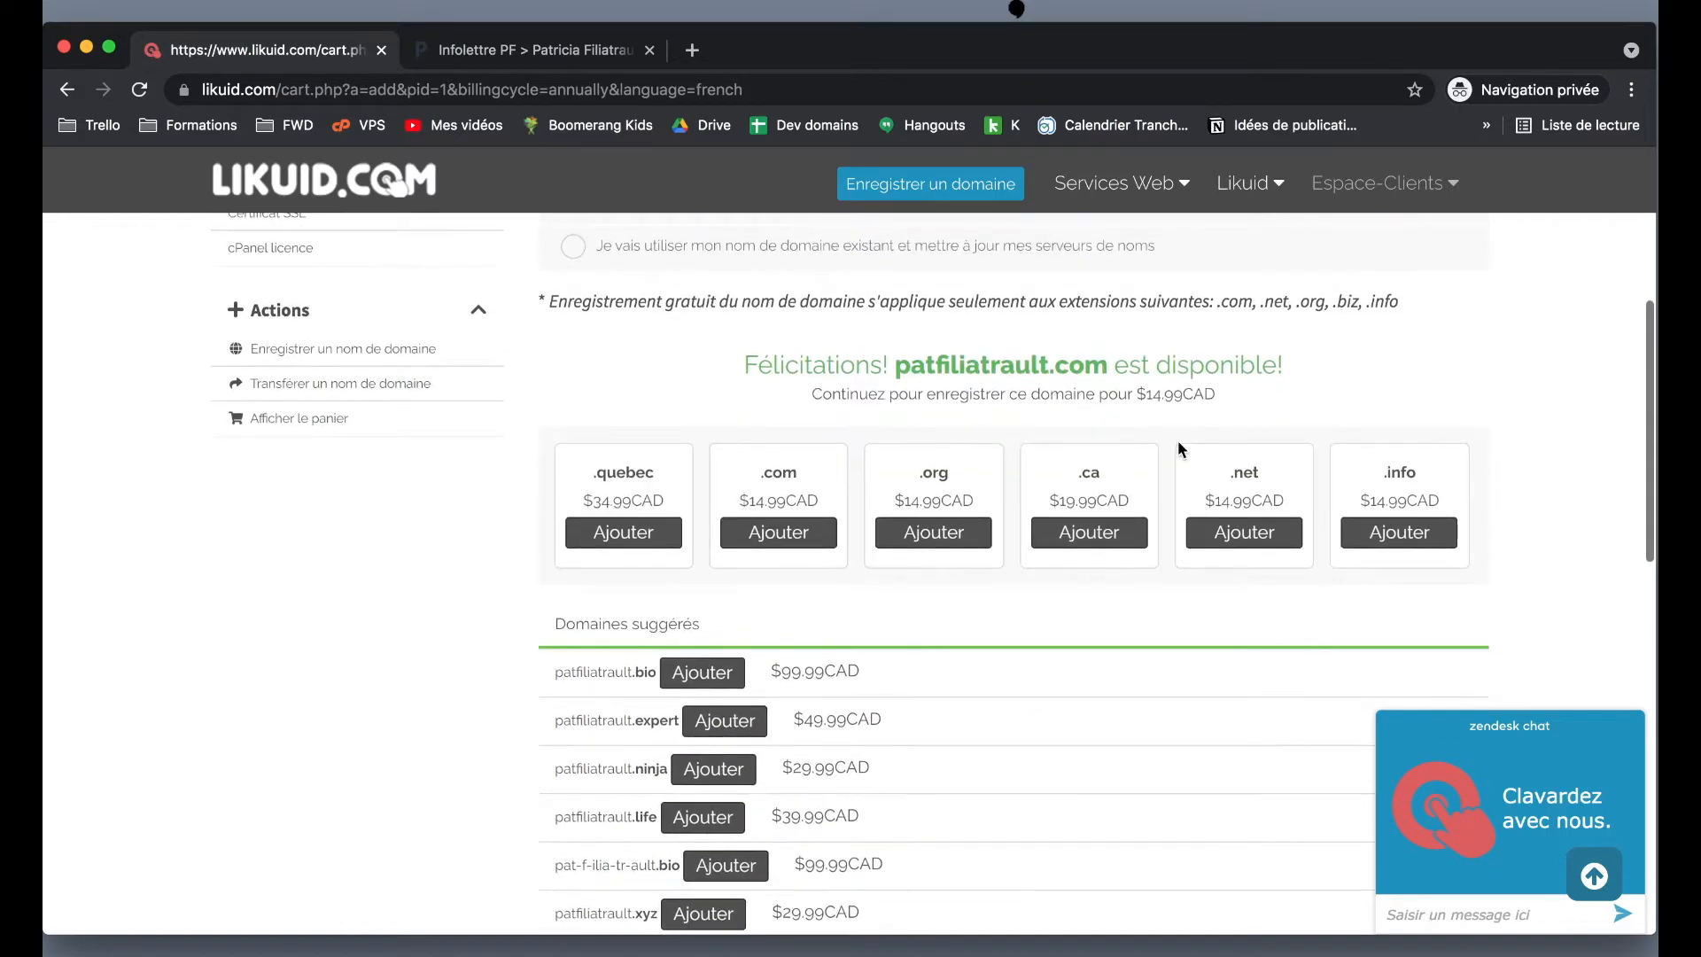
pyautogui.scroll(-2, 1179, 445)
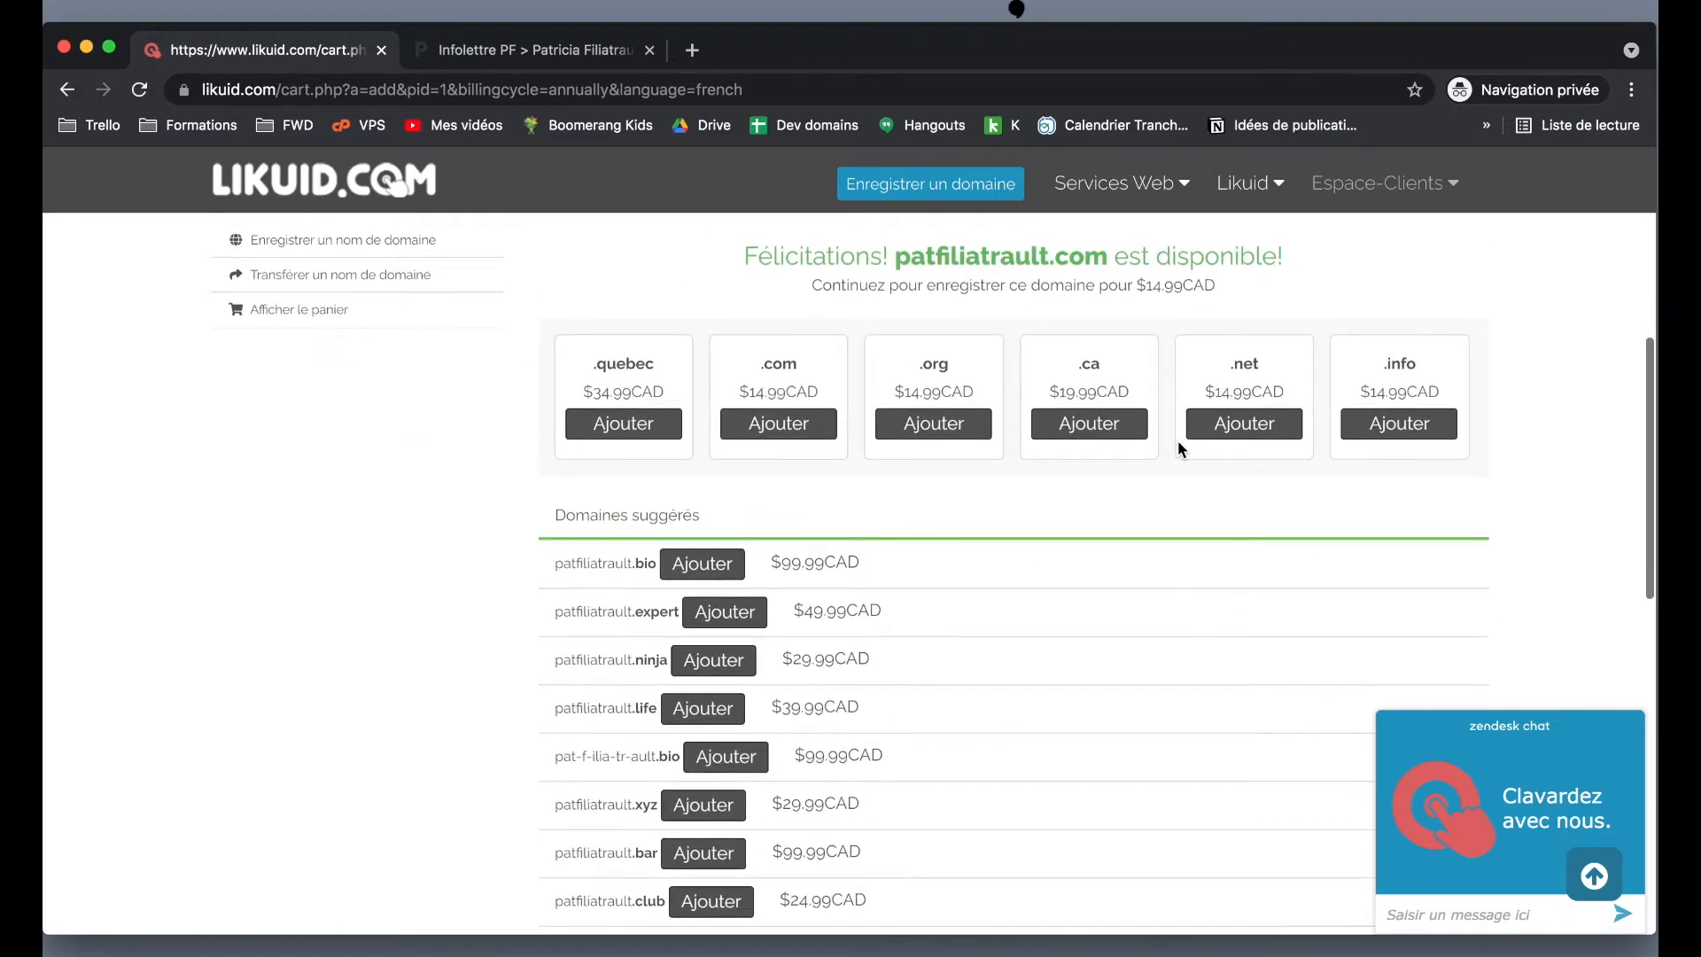
pyautogui.scroll(5, 1178, 442)
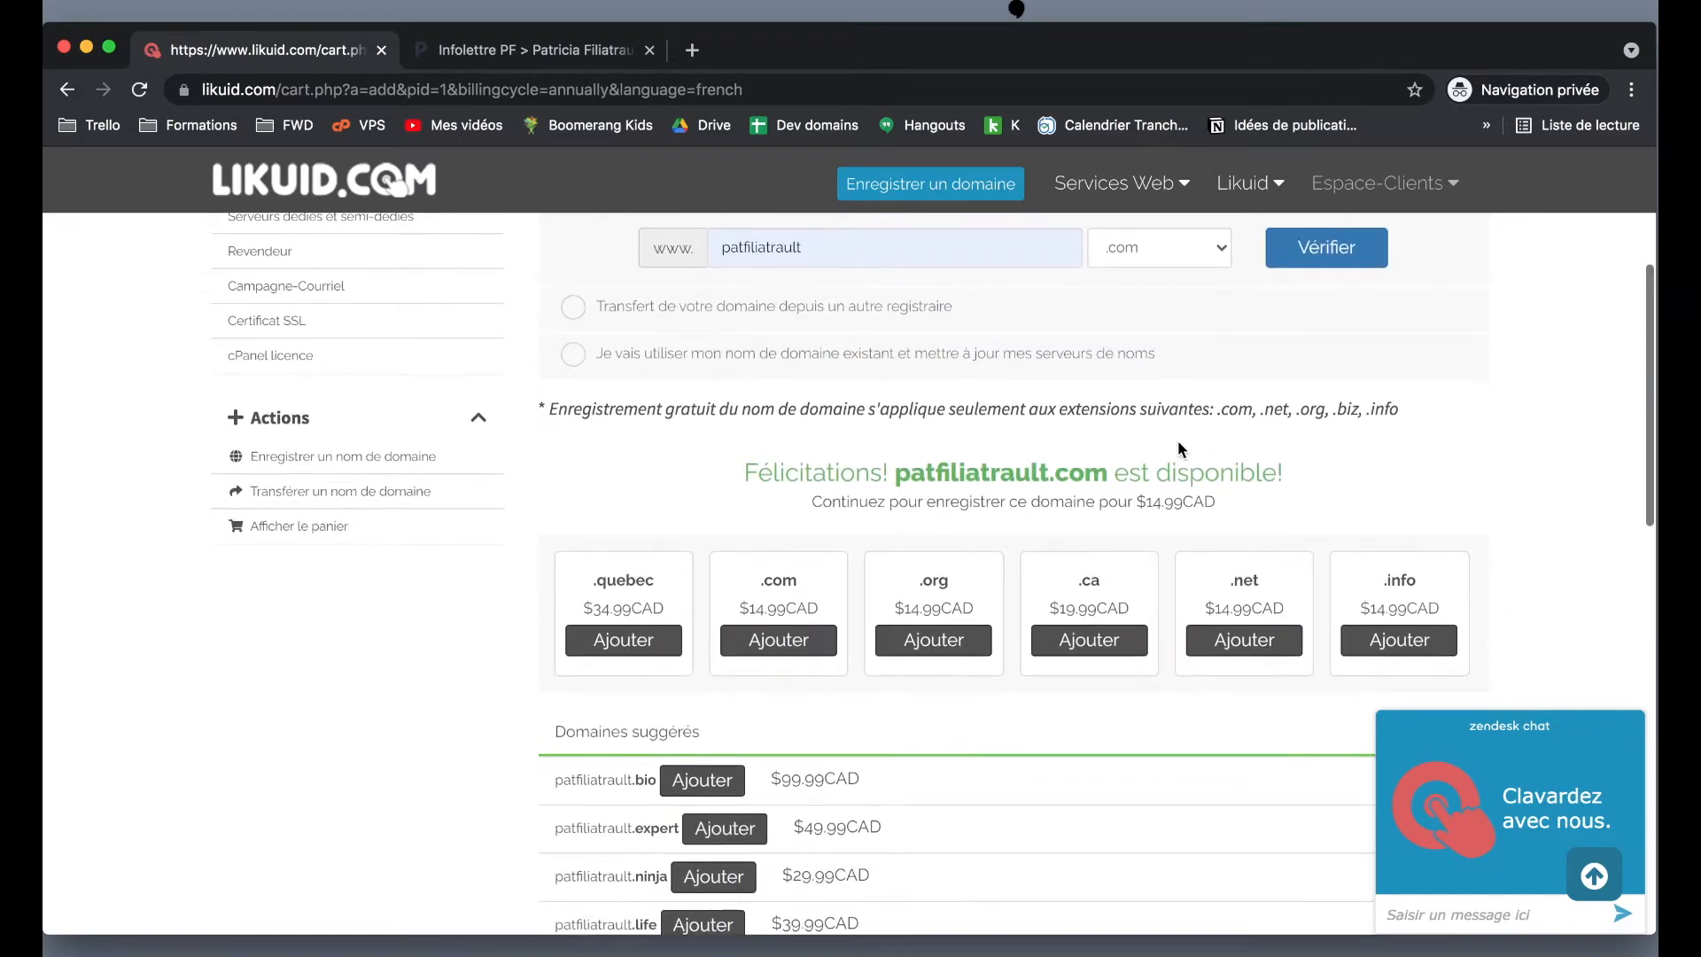
pyautogui.scroll(2, 1178, 449)
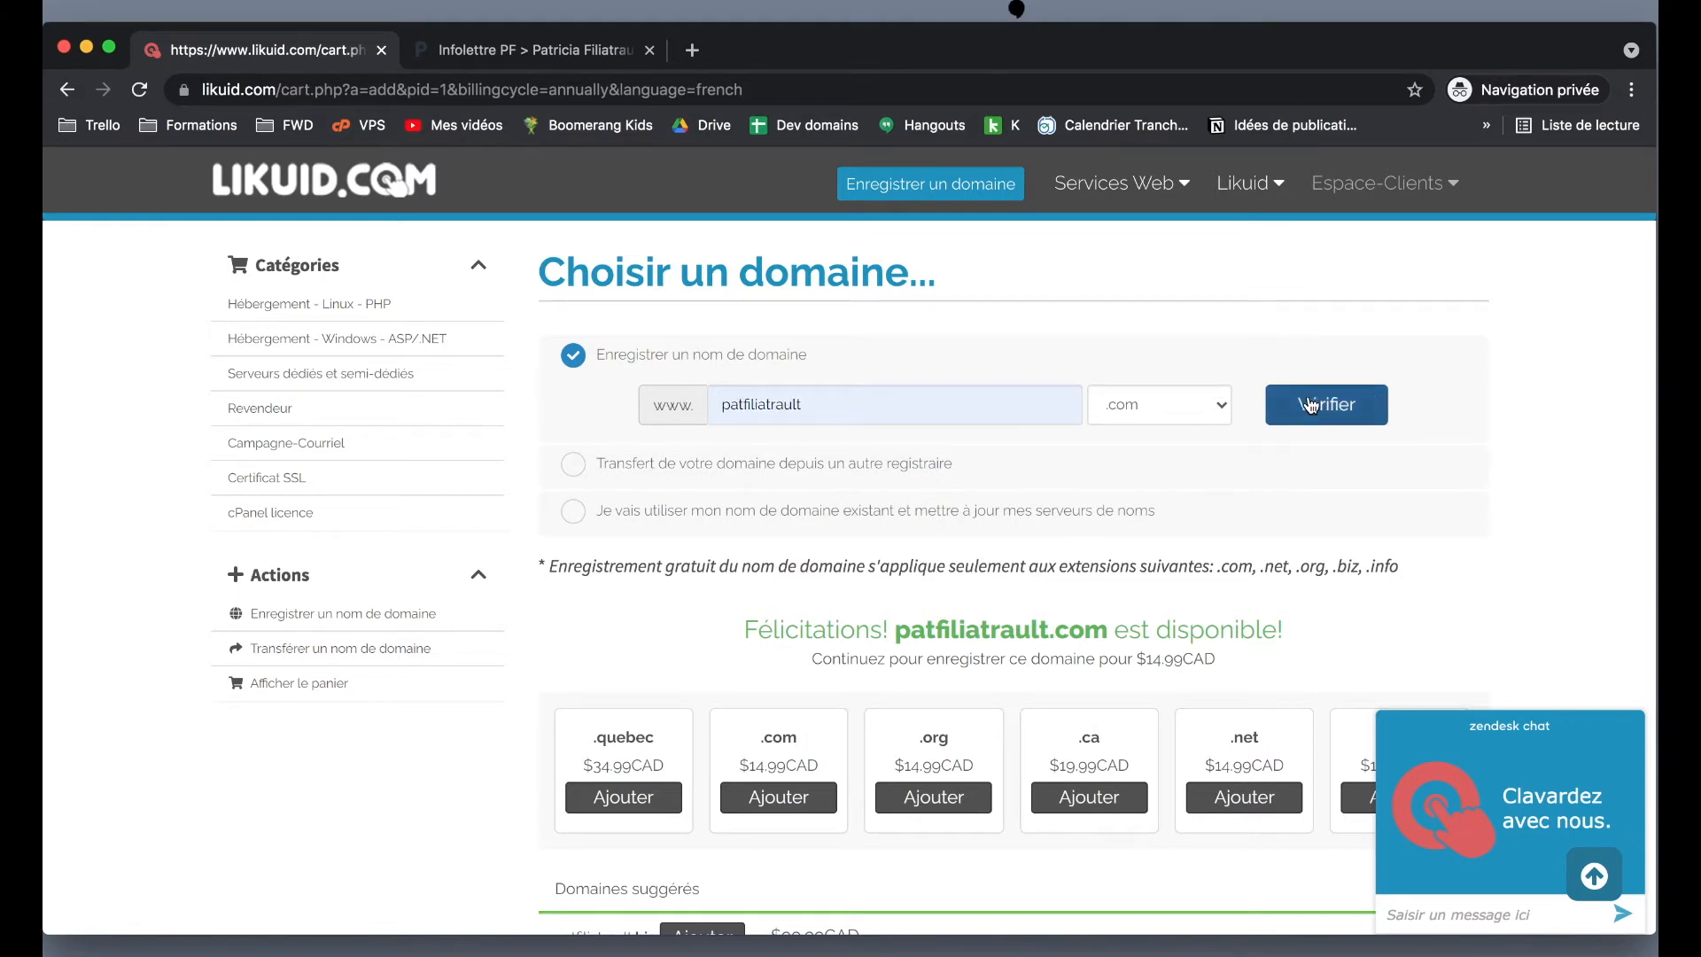
pyautogui.scroll(-3, 1311, 405)
pyautogui.scroll(-2, 991, 487)
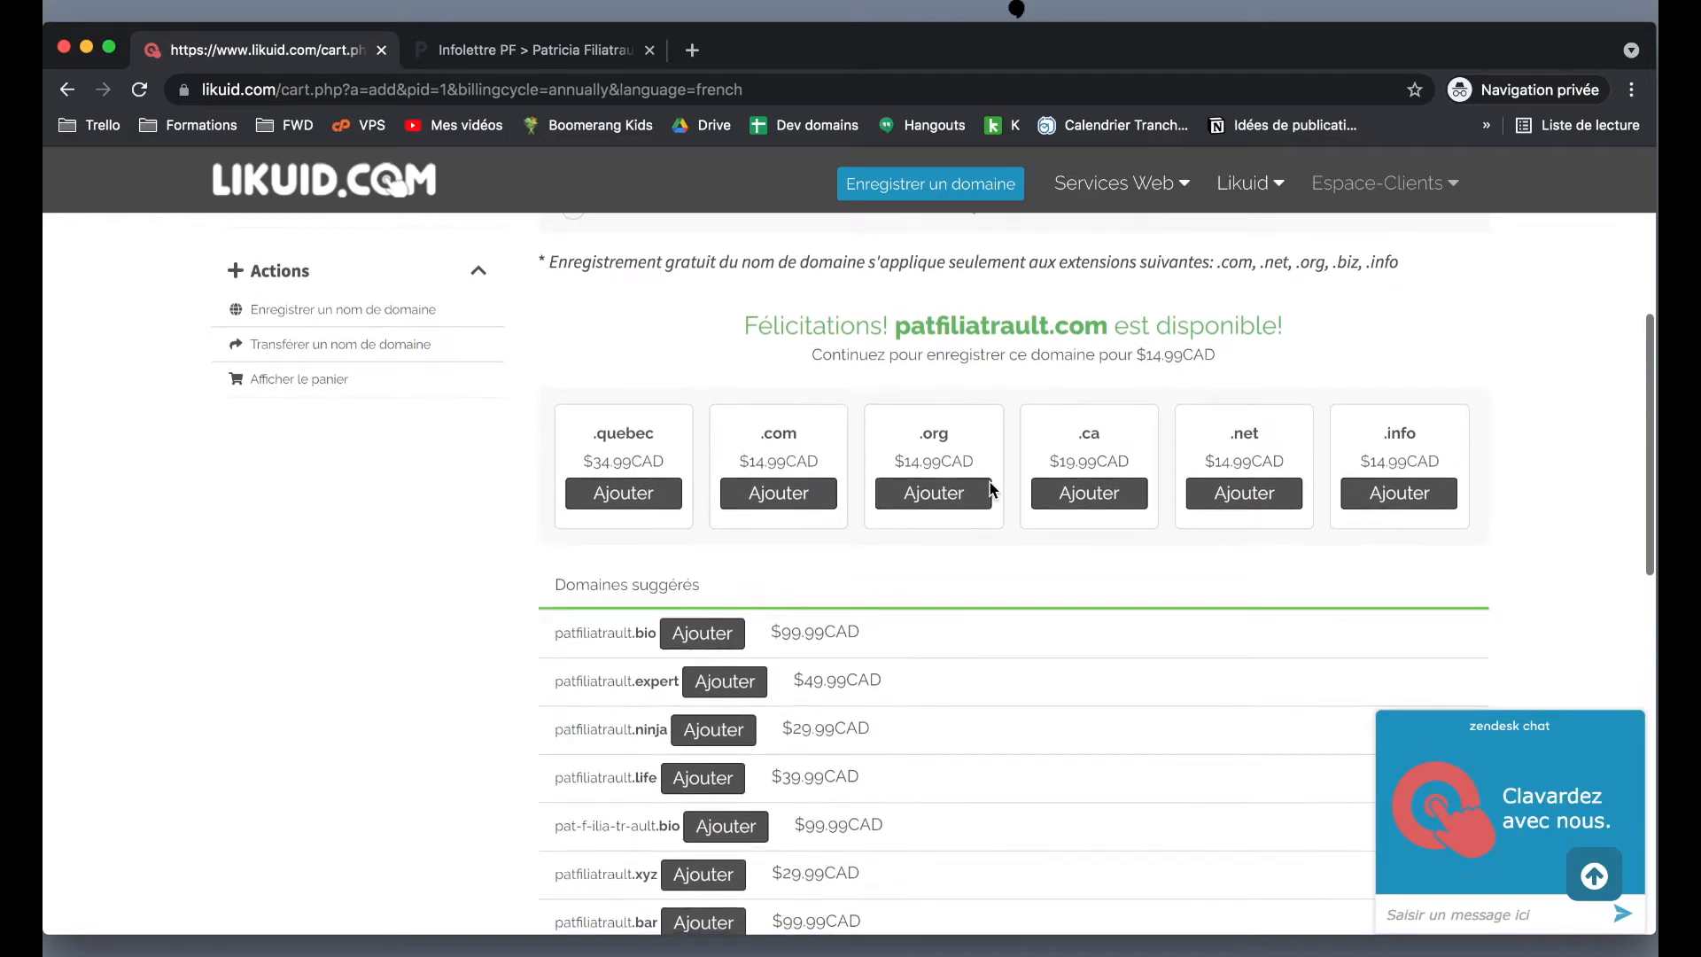
pyautogui.scroll(1, 992, 489)
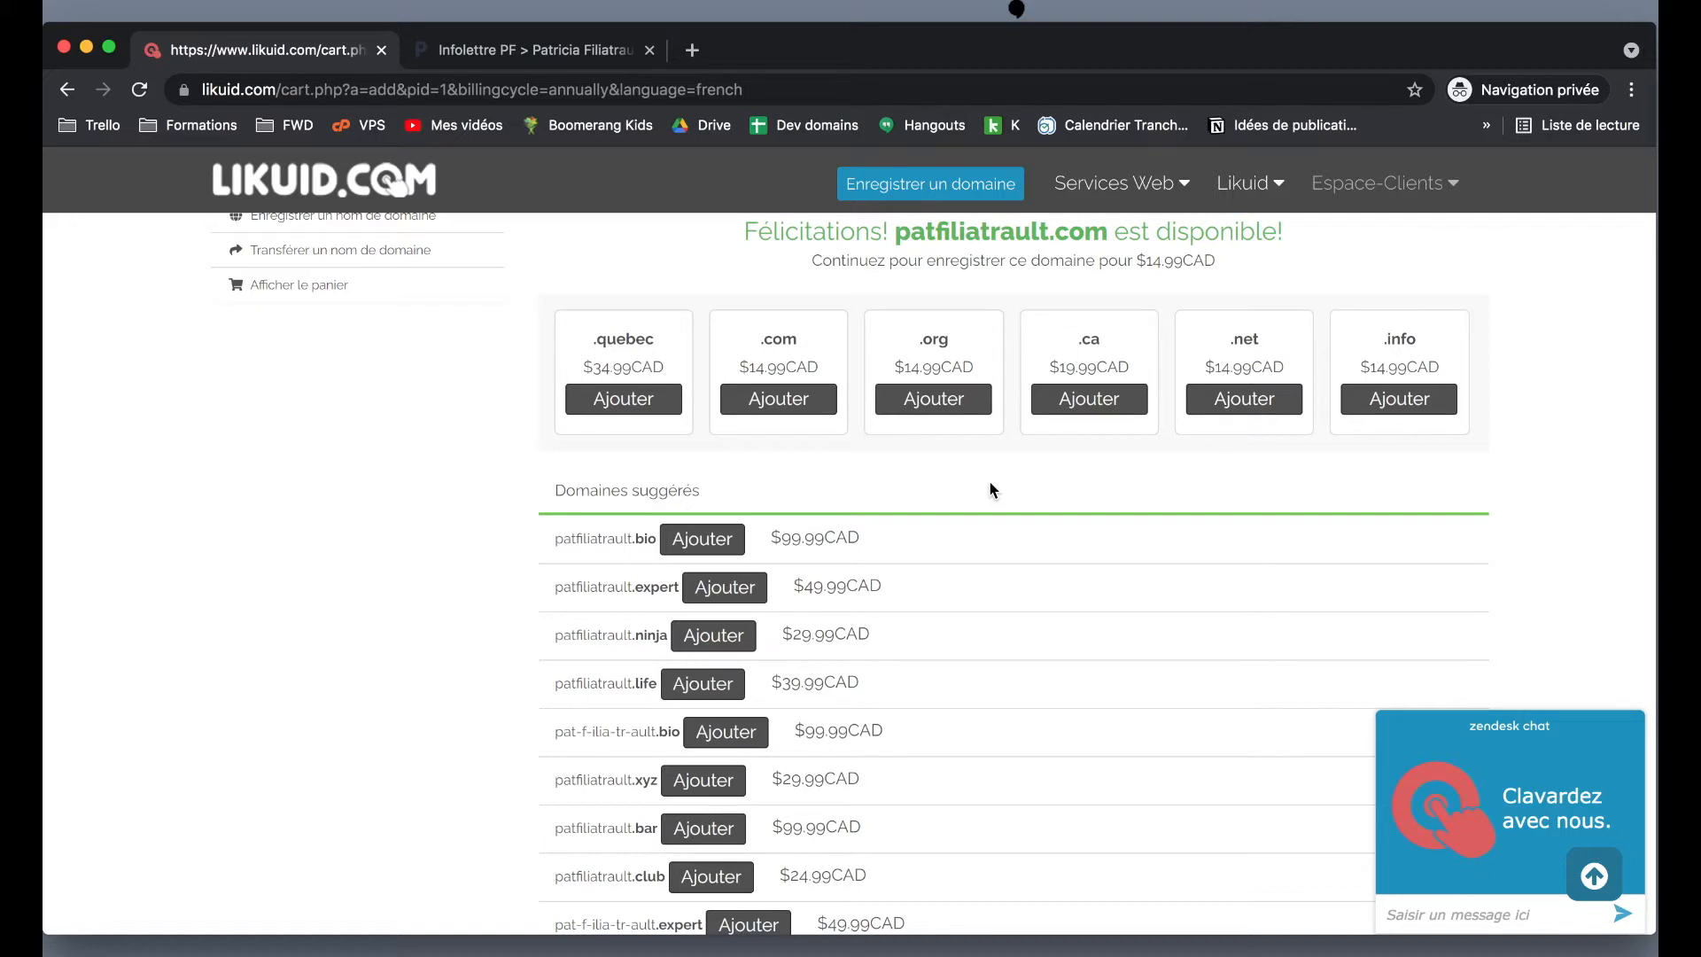
pyautogui.scroll(-1, 990, 489)
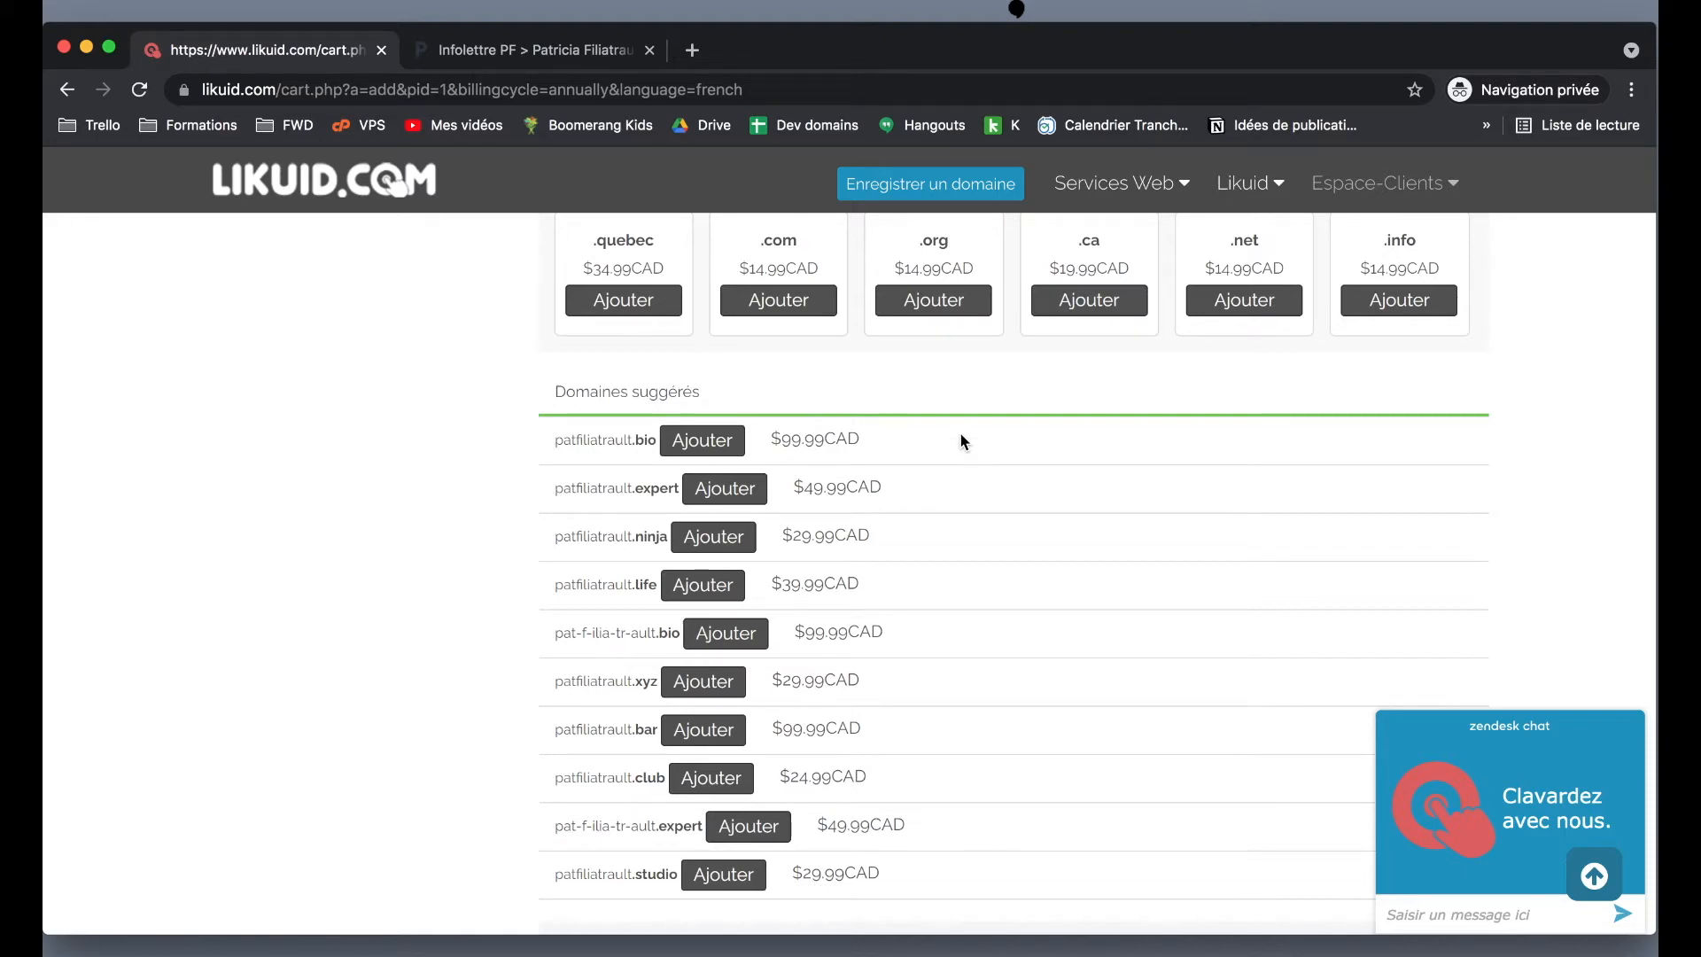
pyautogui.scroll(5, 960, 433)
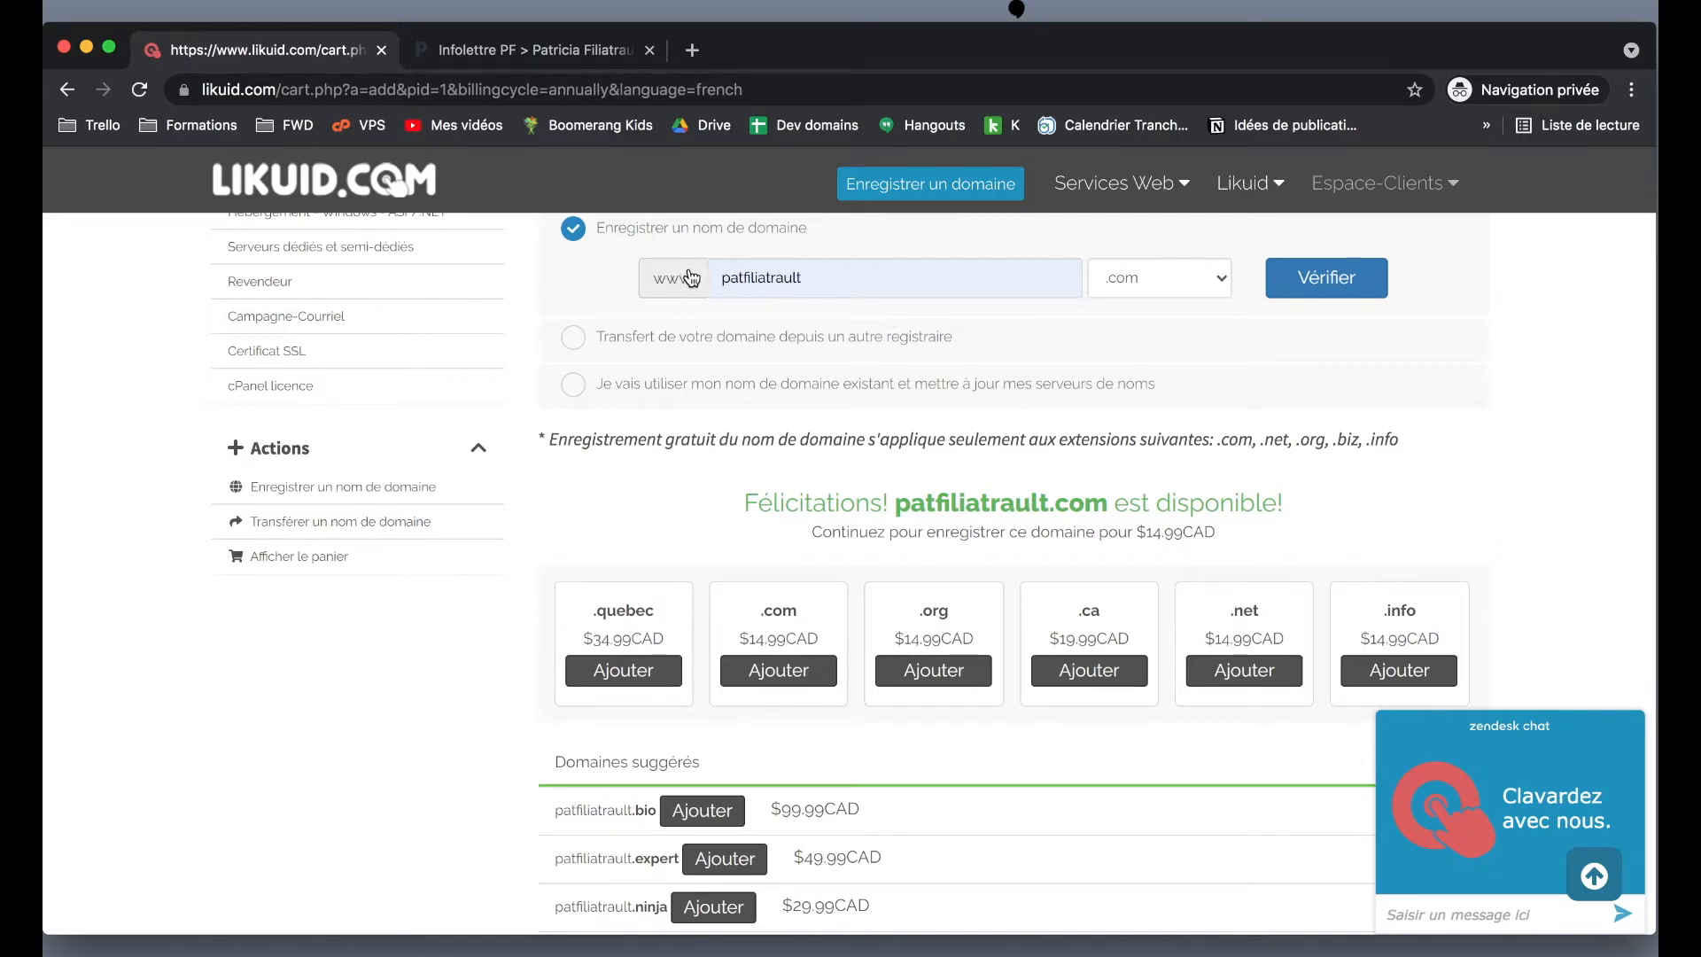
pyautogui.scroll(-10, 1446, 331)
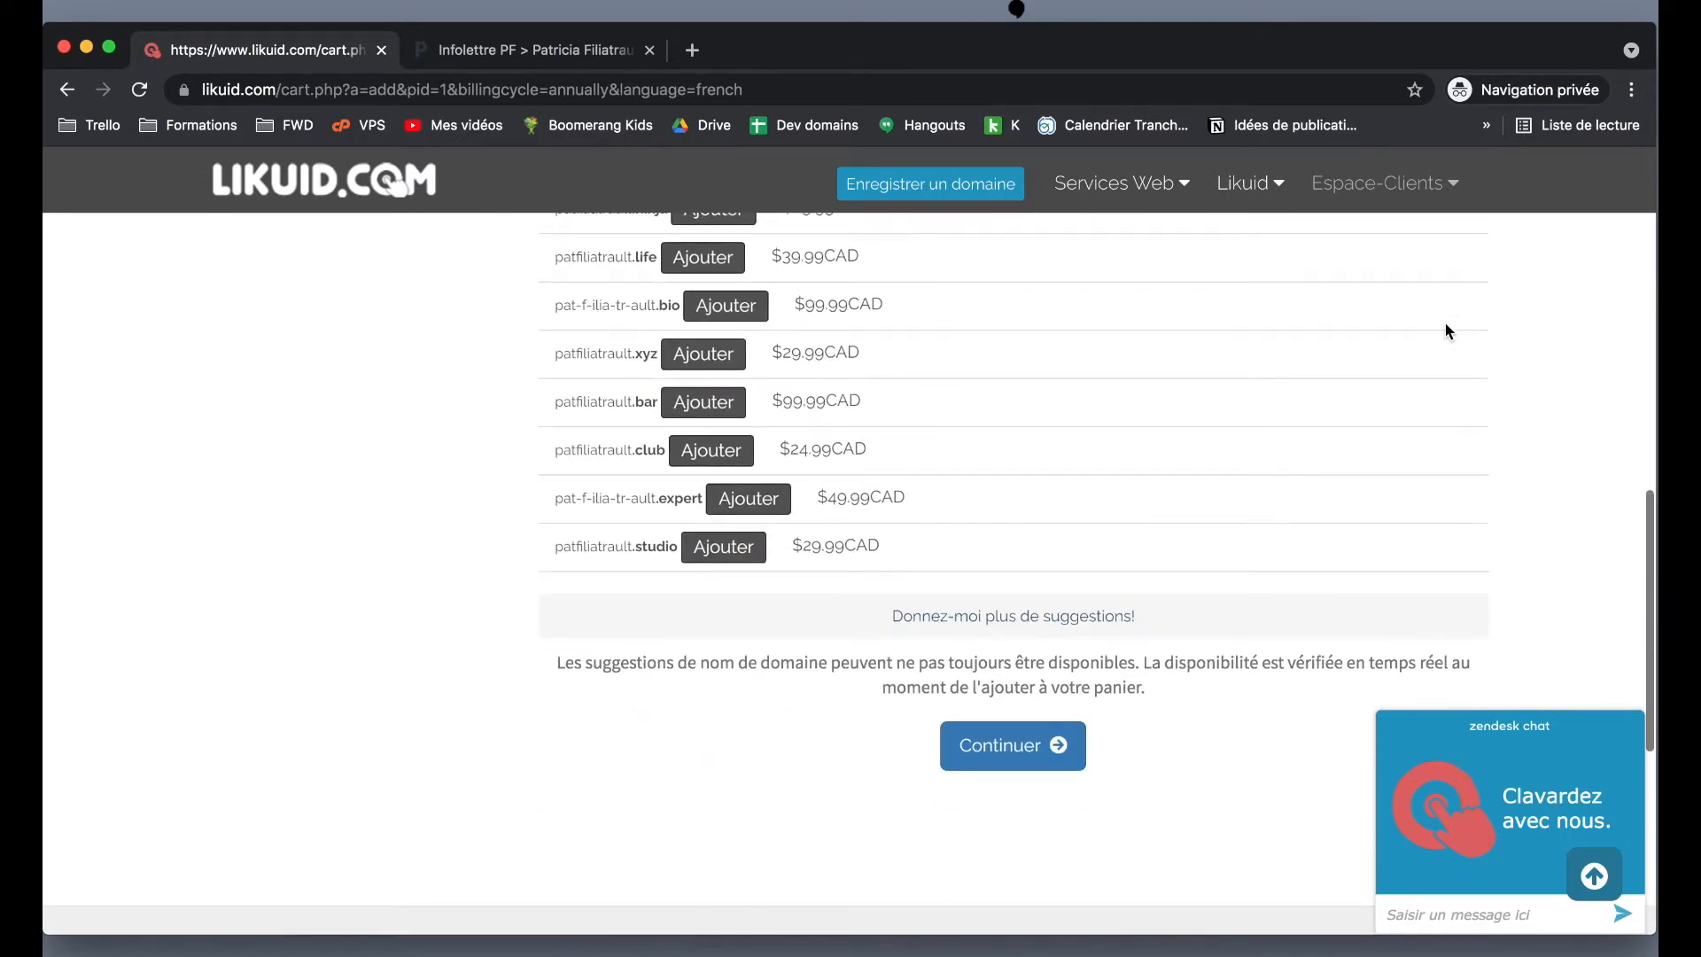
pyautogui.scroll(-5, 1446, 331)
pyautogui.click(1015, 367)
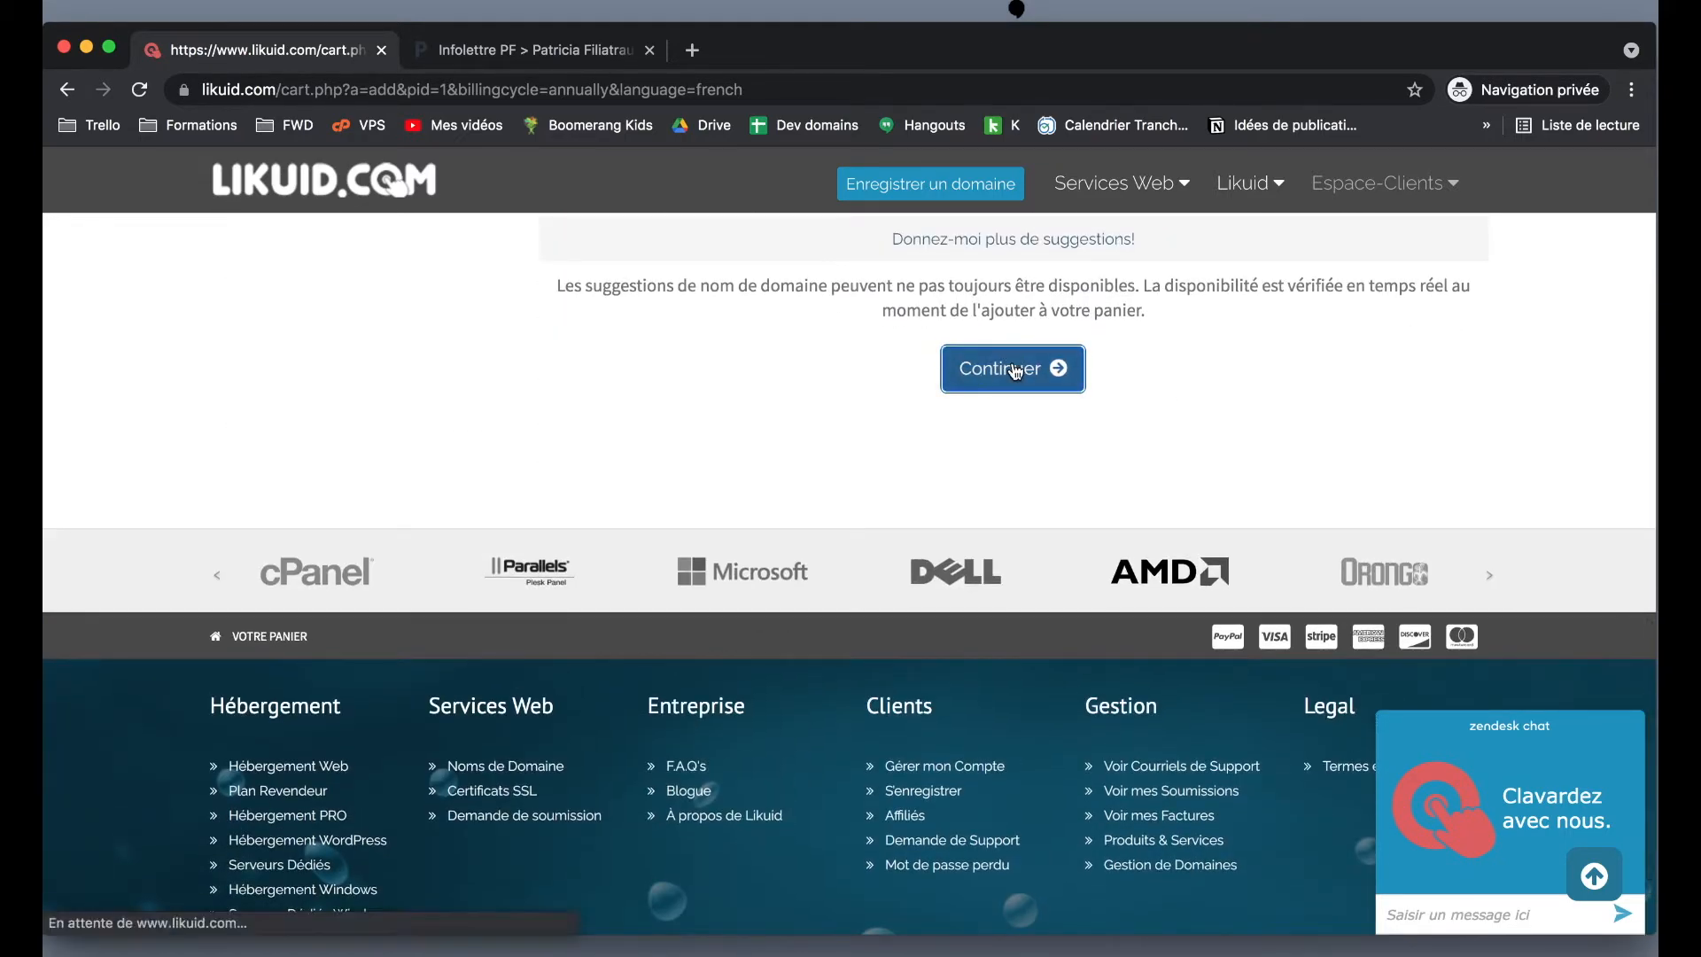
# - Keep the 'Tarif 12 mois - $4.99CAD (Domaine gratuit)' billing cycle and continue to domain configuration
pyautogui.scroll(-3, 1015, 371)
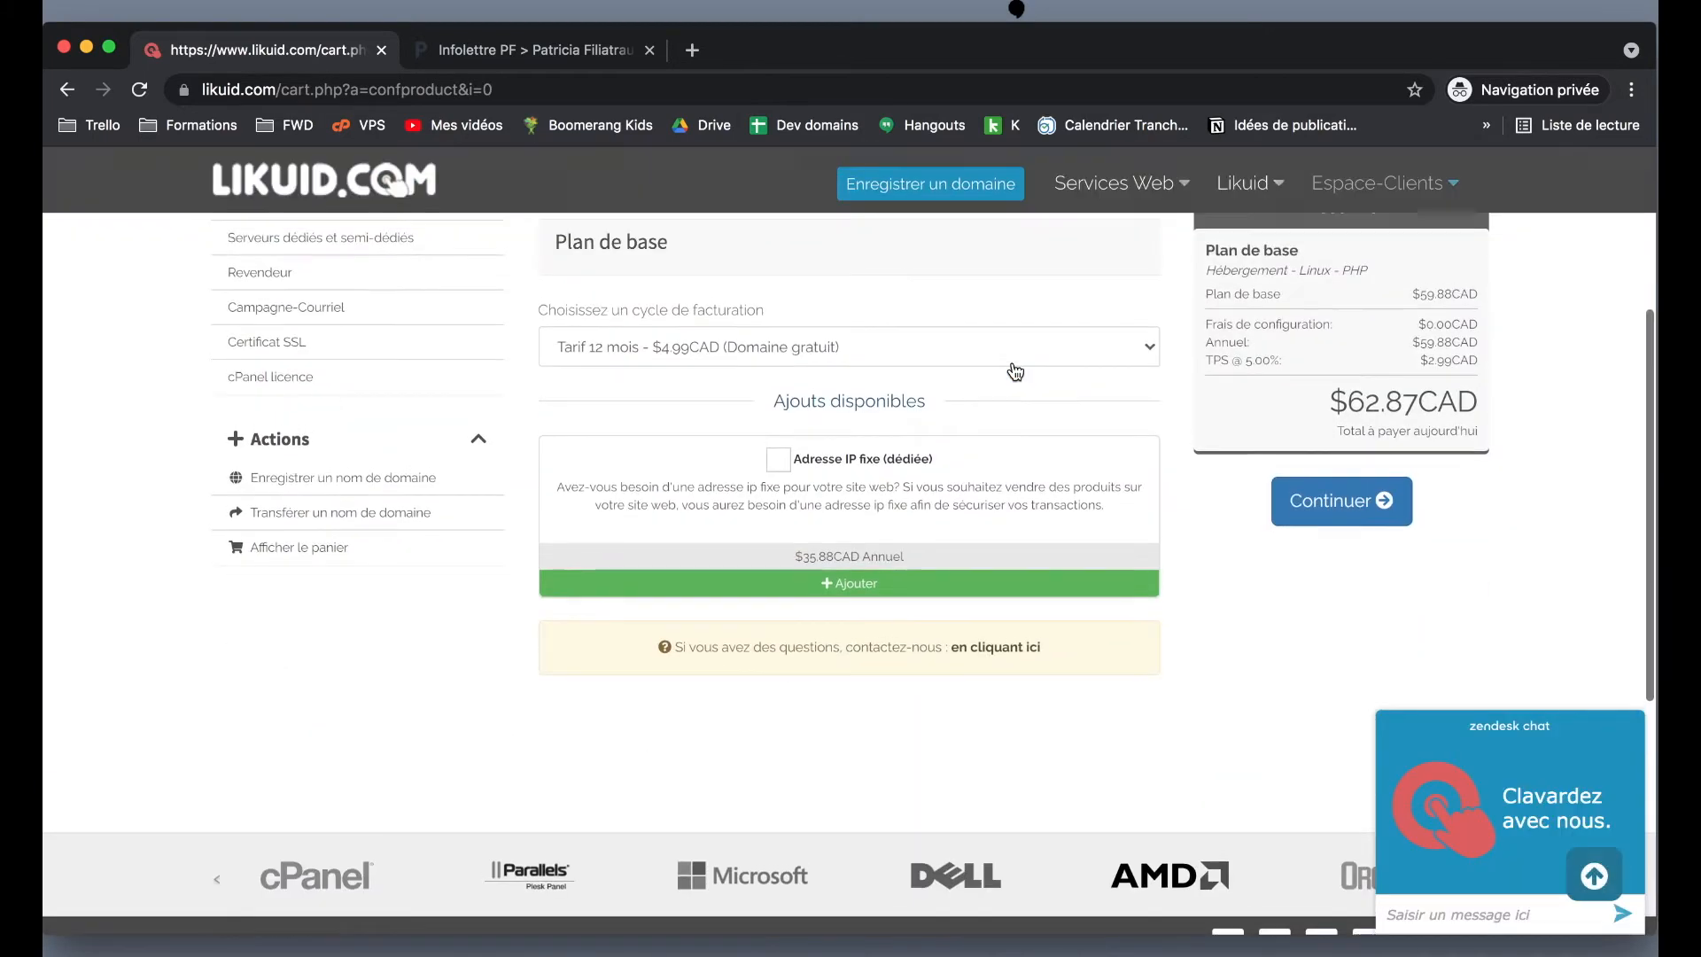
pyautogui.click(625, 358)
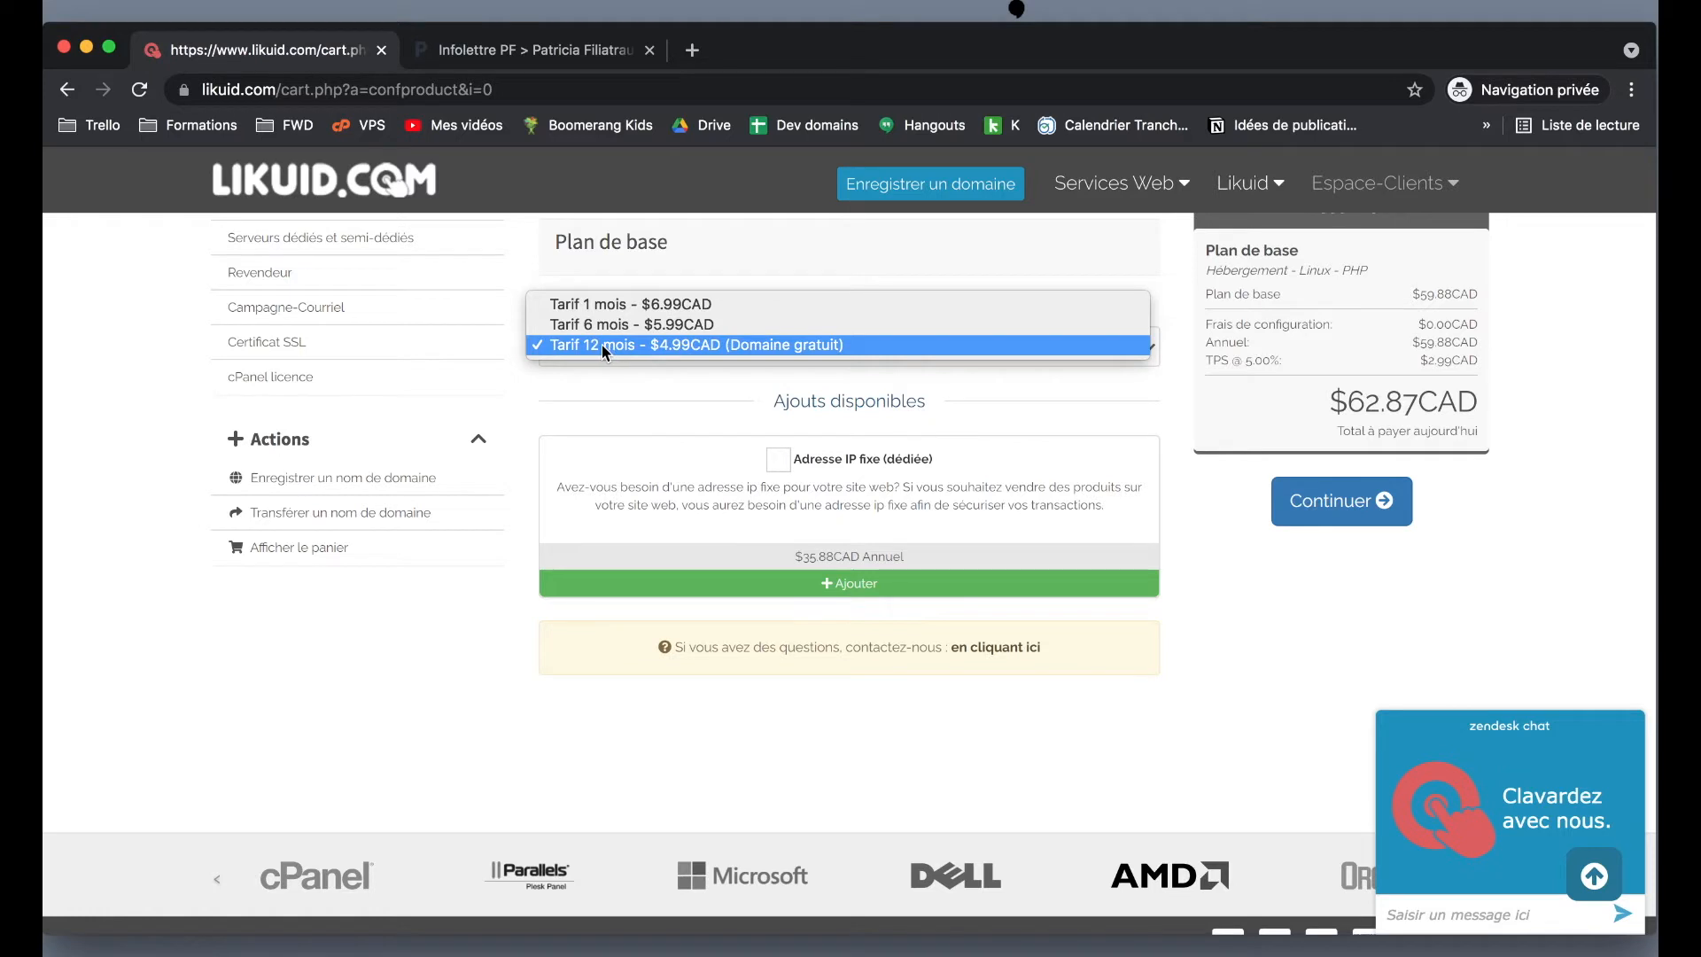
pyautogui.click(720, 345)
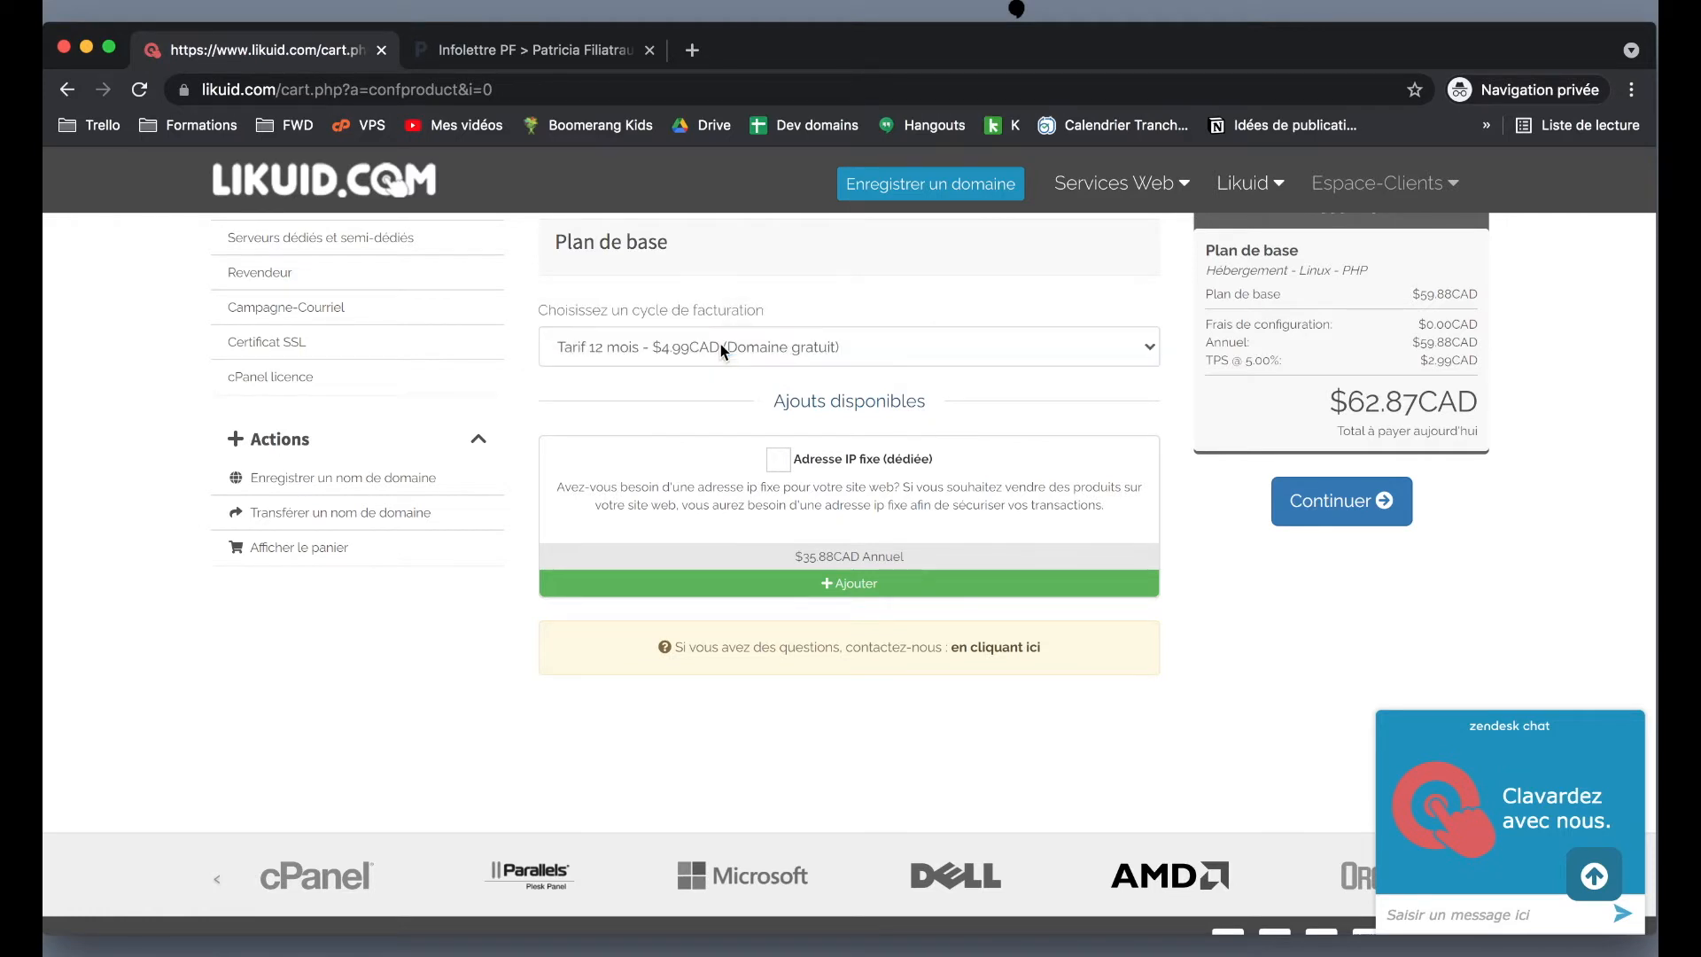
pyautogui.scroll(1, 1124, 458)
pyautogui.scroll(-2, 1124, 458)
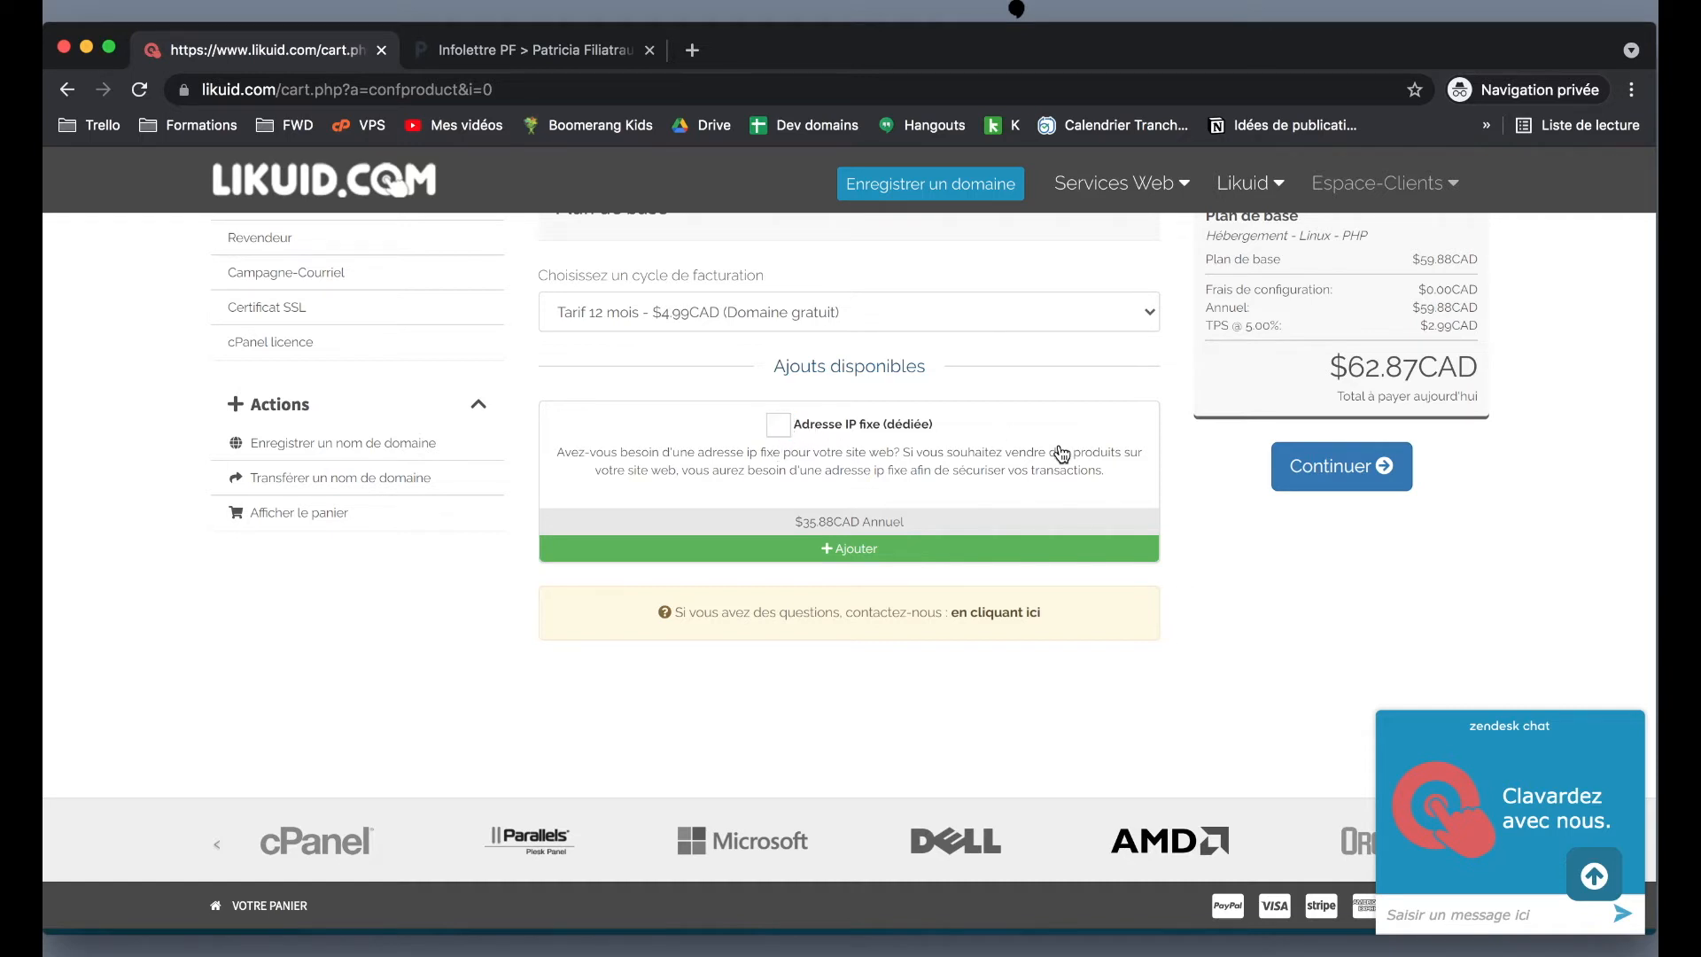
pyautogui.scroll(1, 1062, 454)
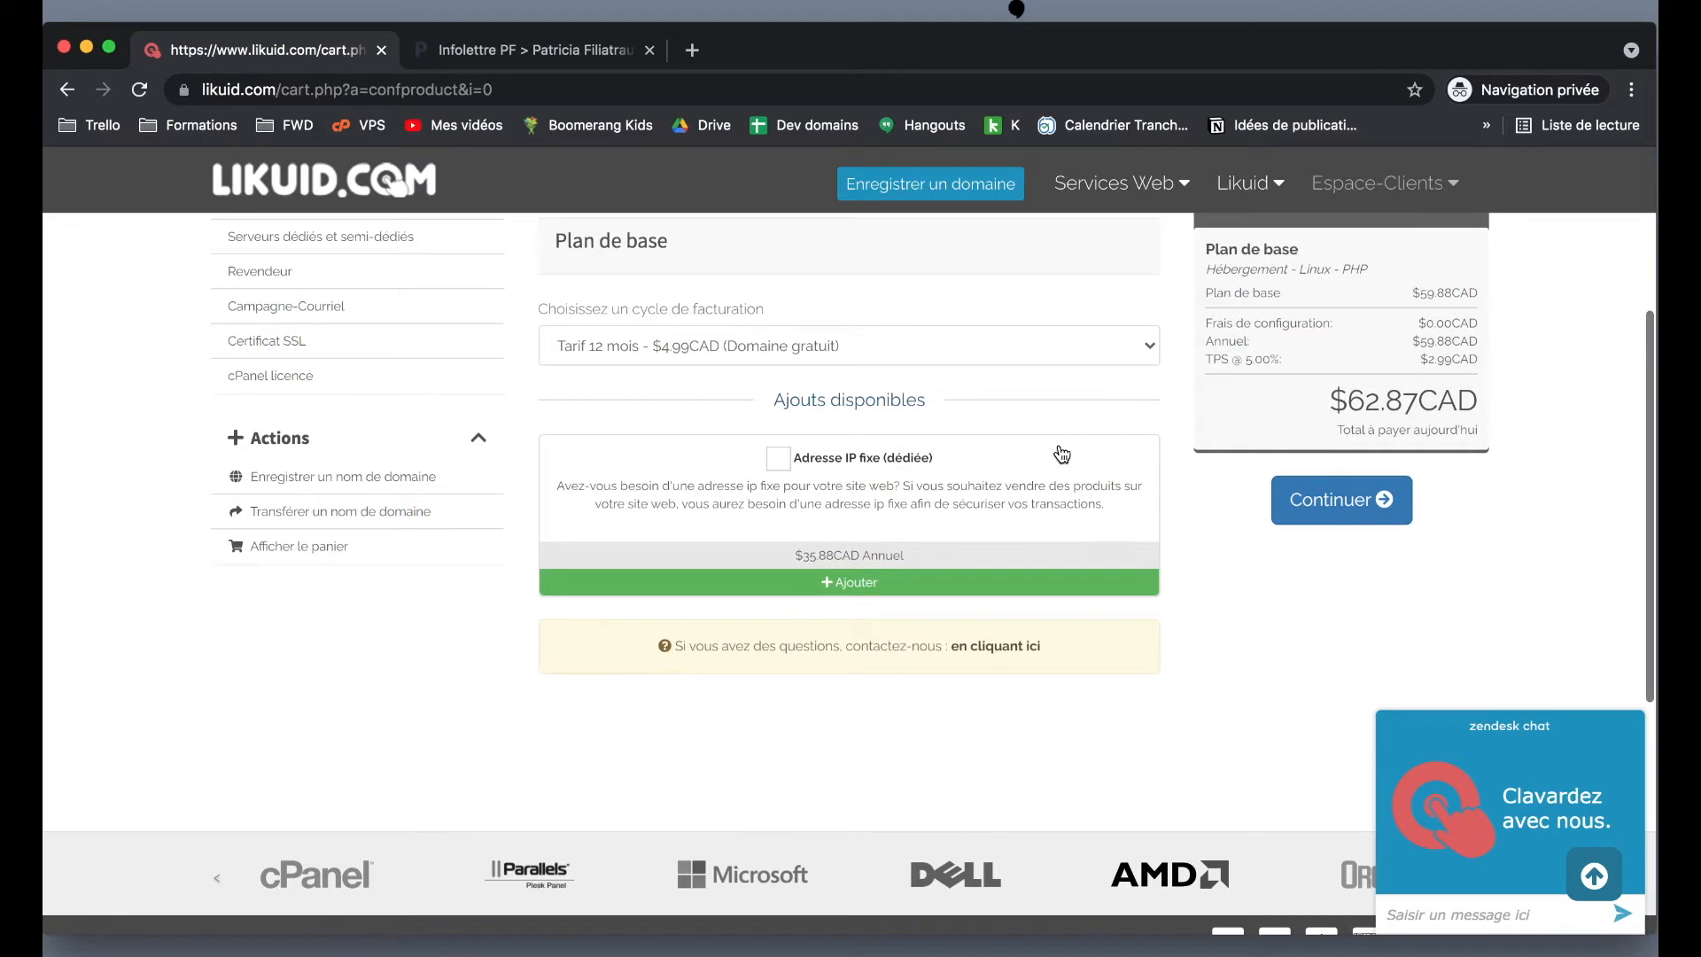
pyautogui.click(1354, 492)
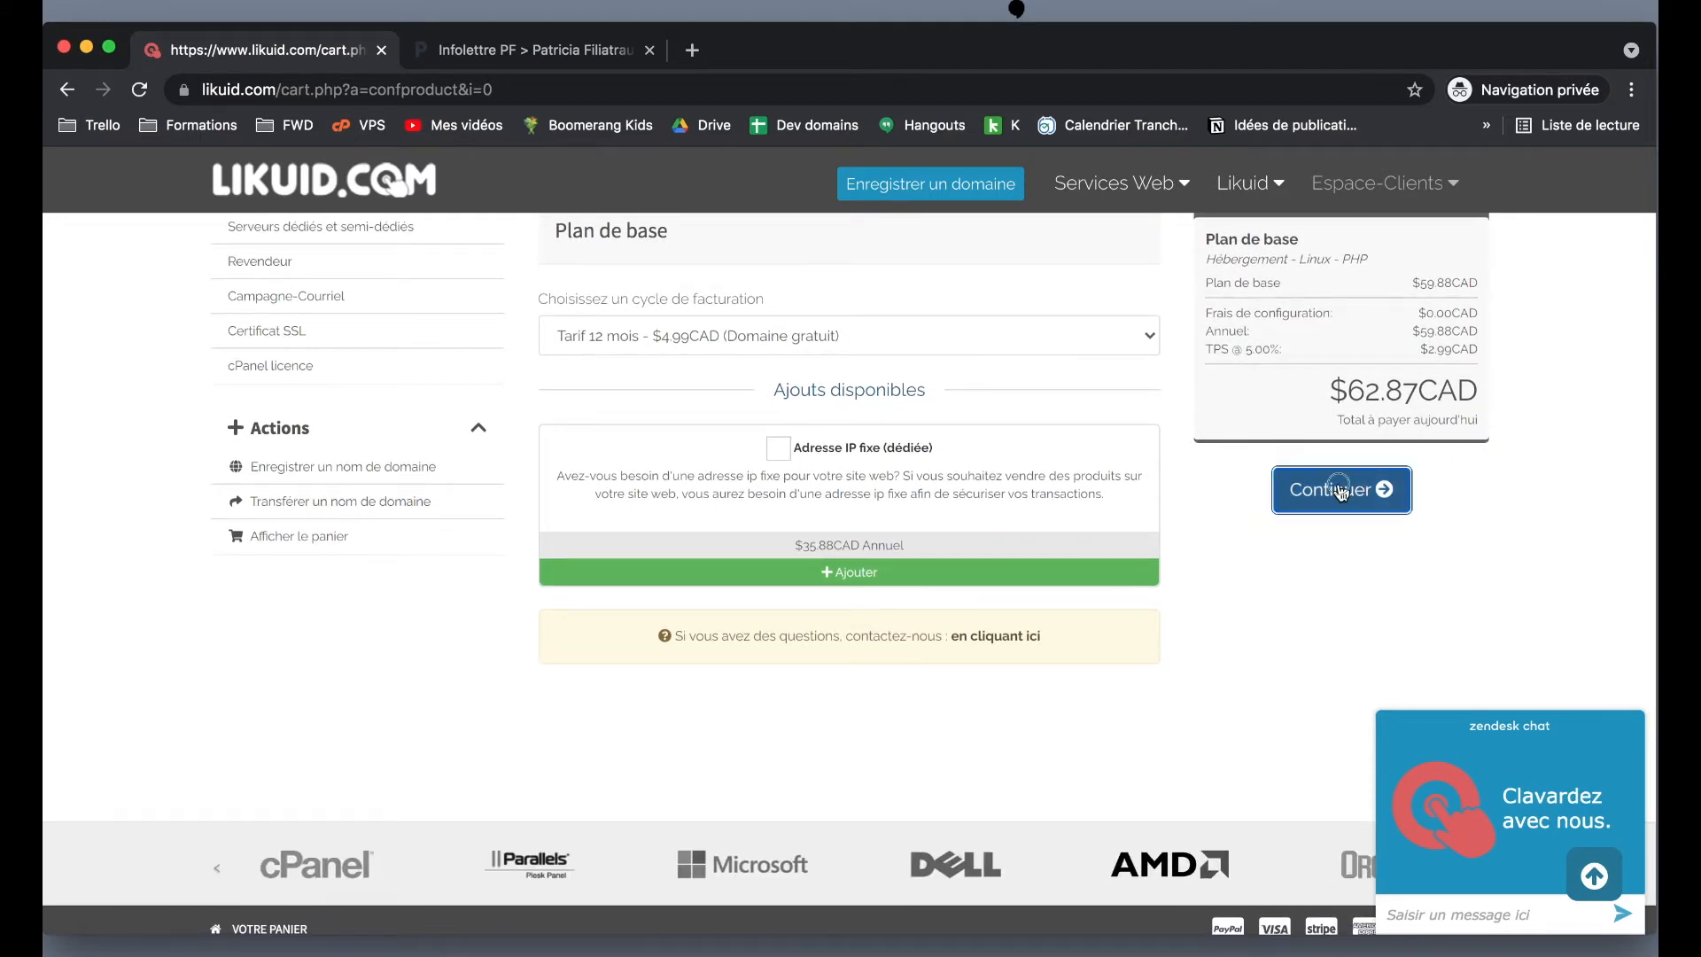
pyautogui.scroll(-5, 1341, 482)
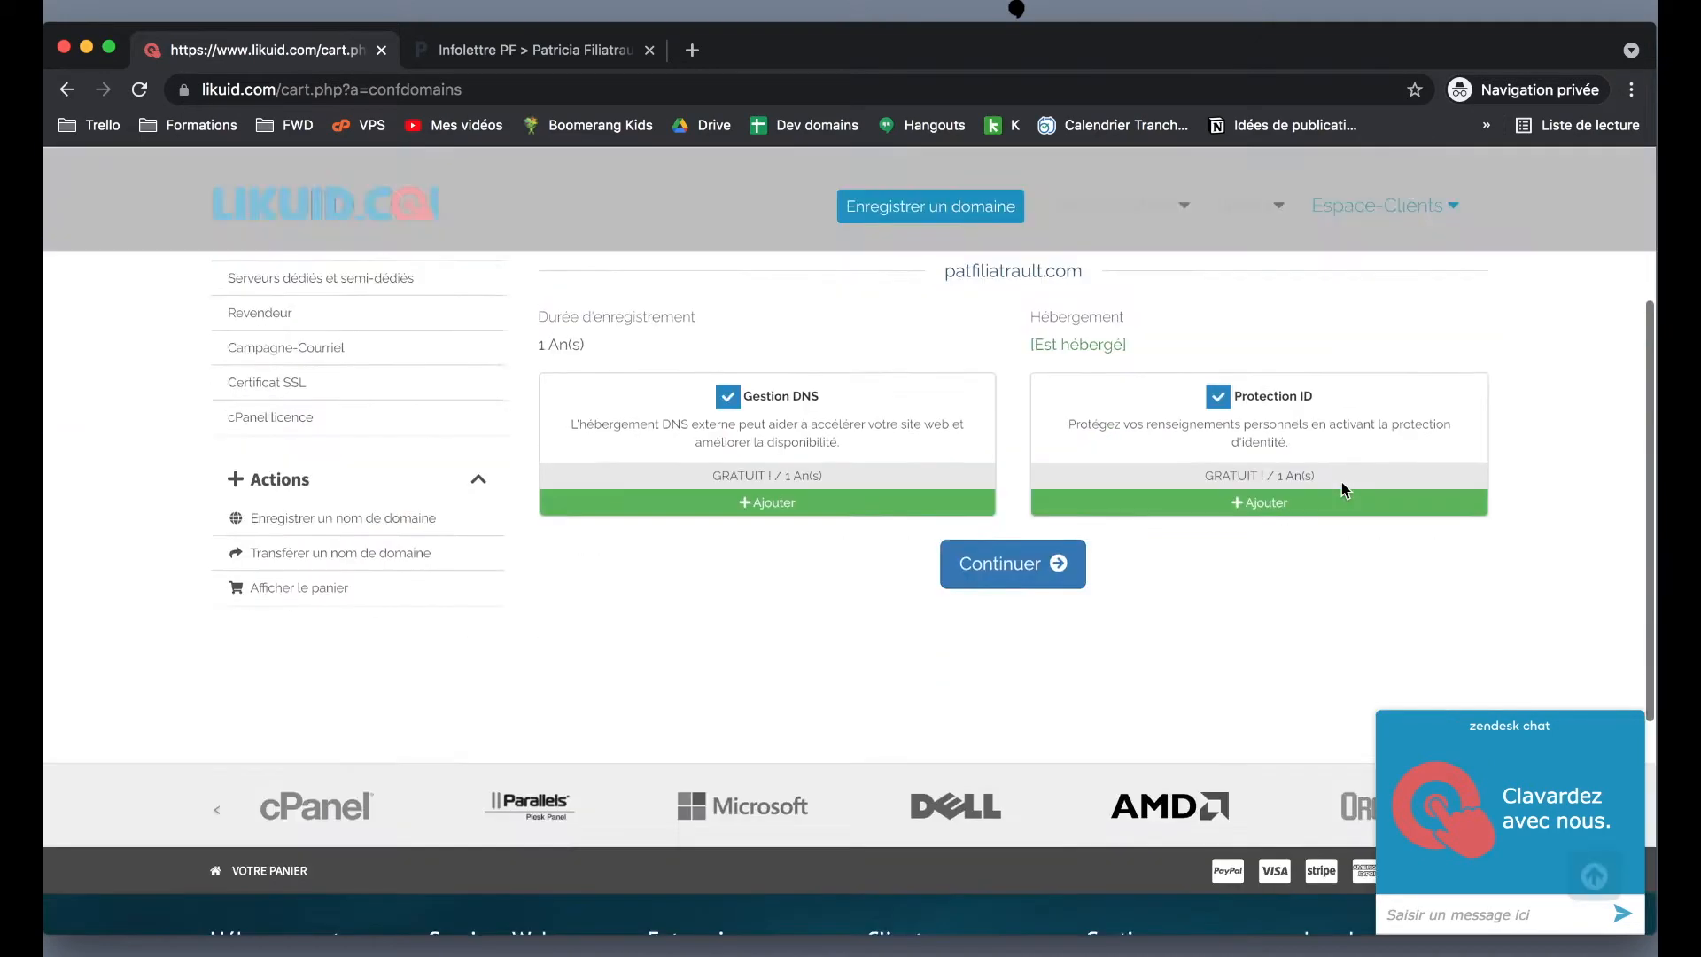
# - Accept patfiliatrault.com with free DNS management and ID protection, then continue to the order review
pyautogui.scroll(-2, 1344, 490)
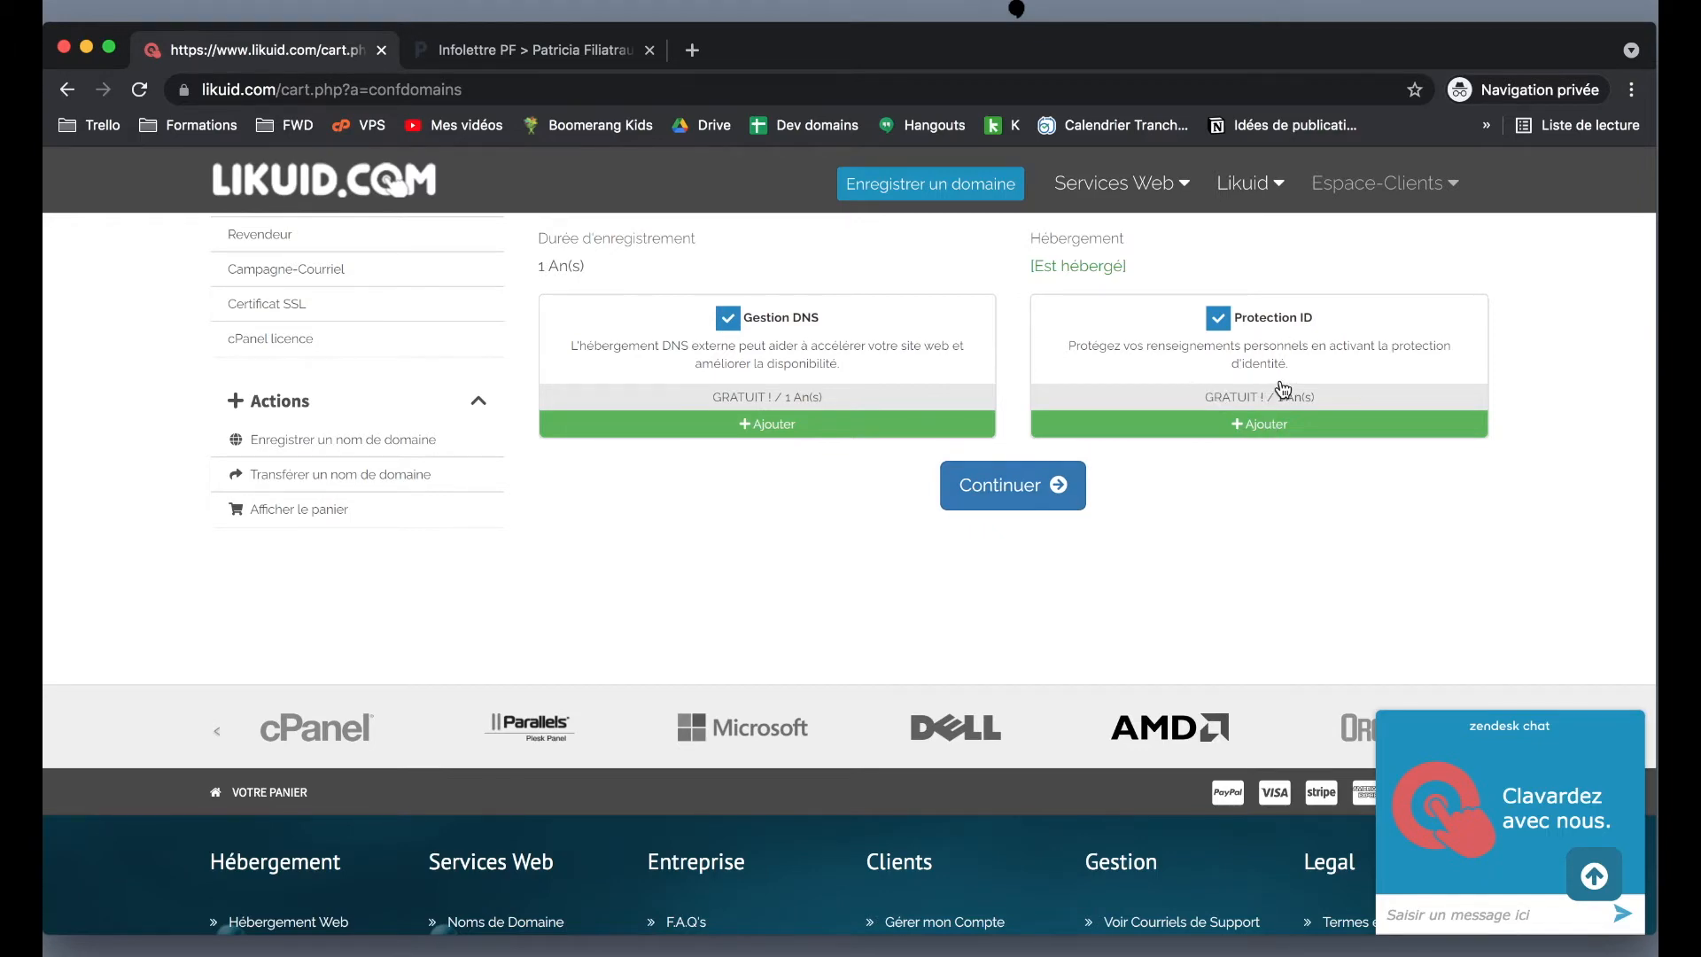
pyautogui.scroll(3, 1070, 468)
pyautogui.scroll(-2, 1076, 439)
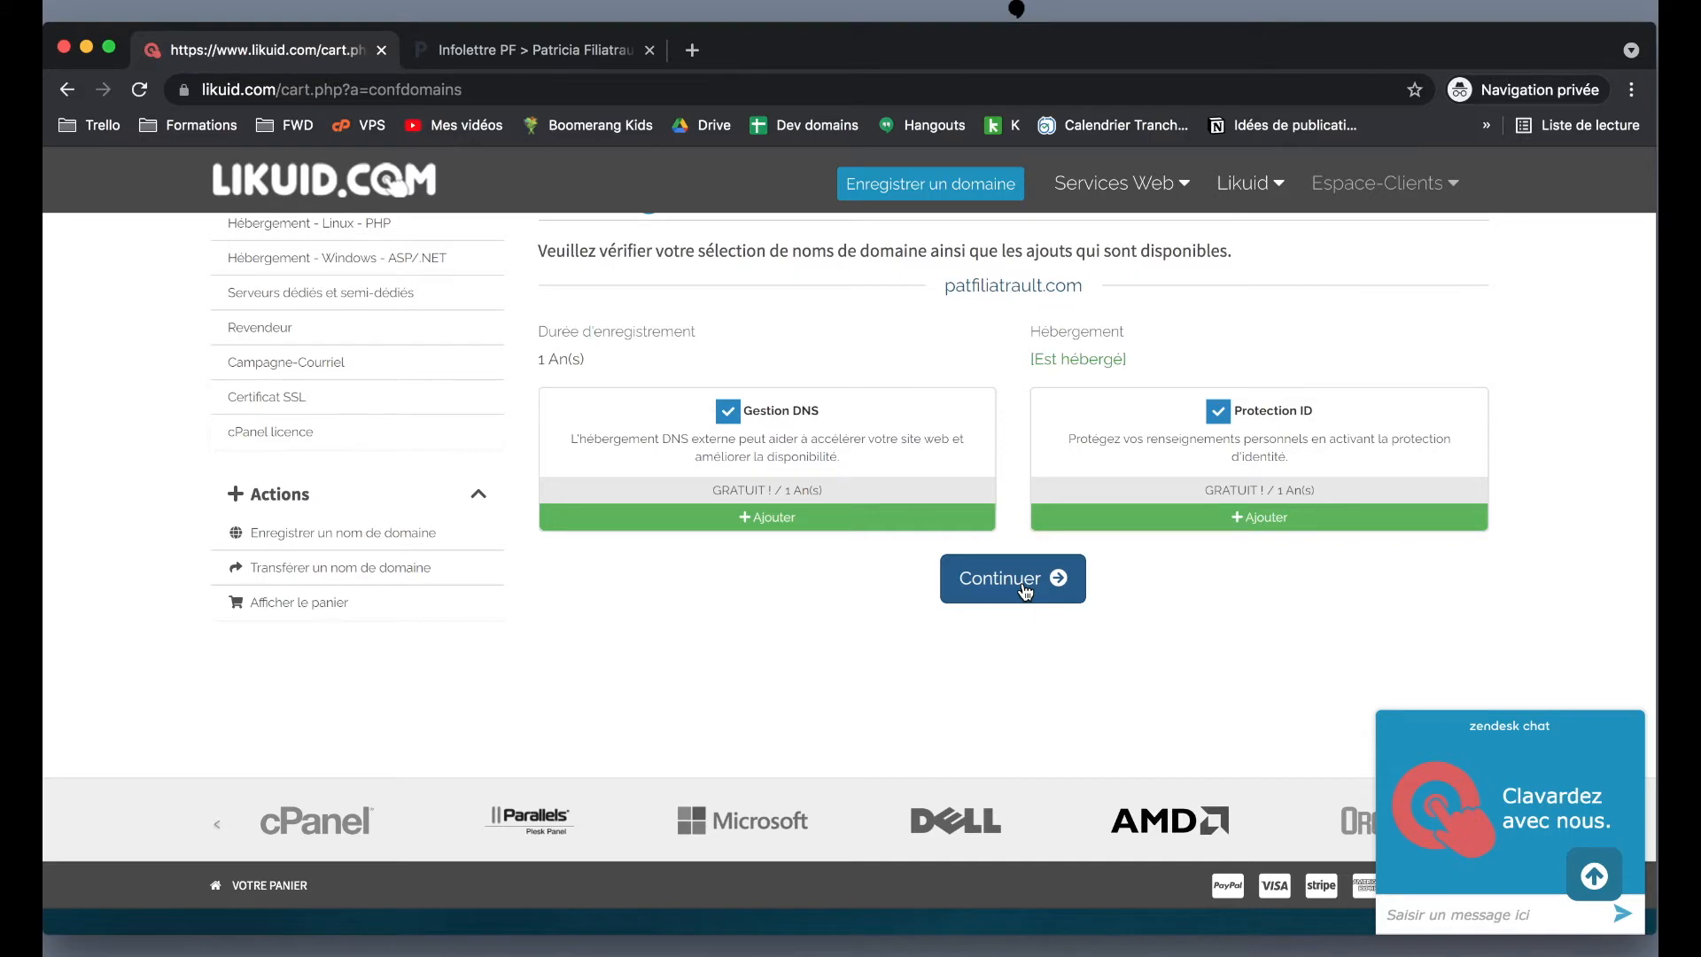
pyautogui.scroll(-1, 1023, 589)
pyautogui.click(985, 557)
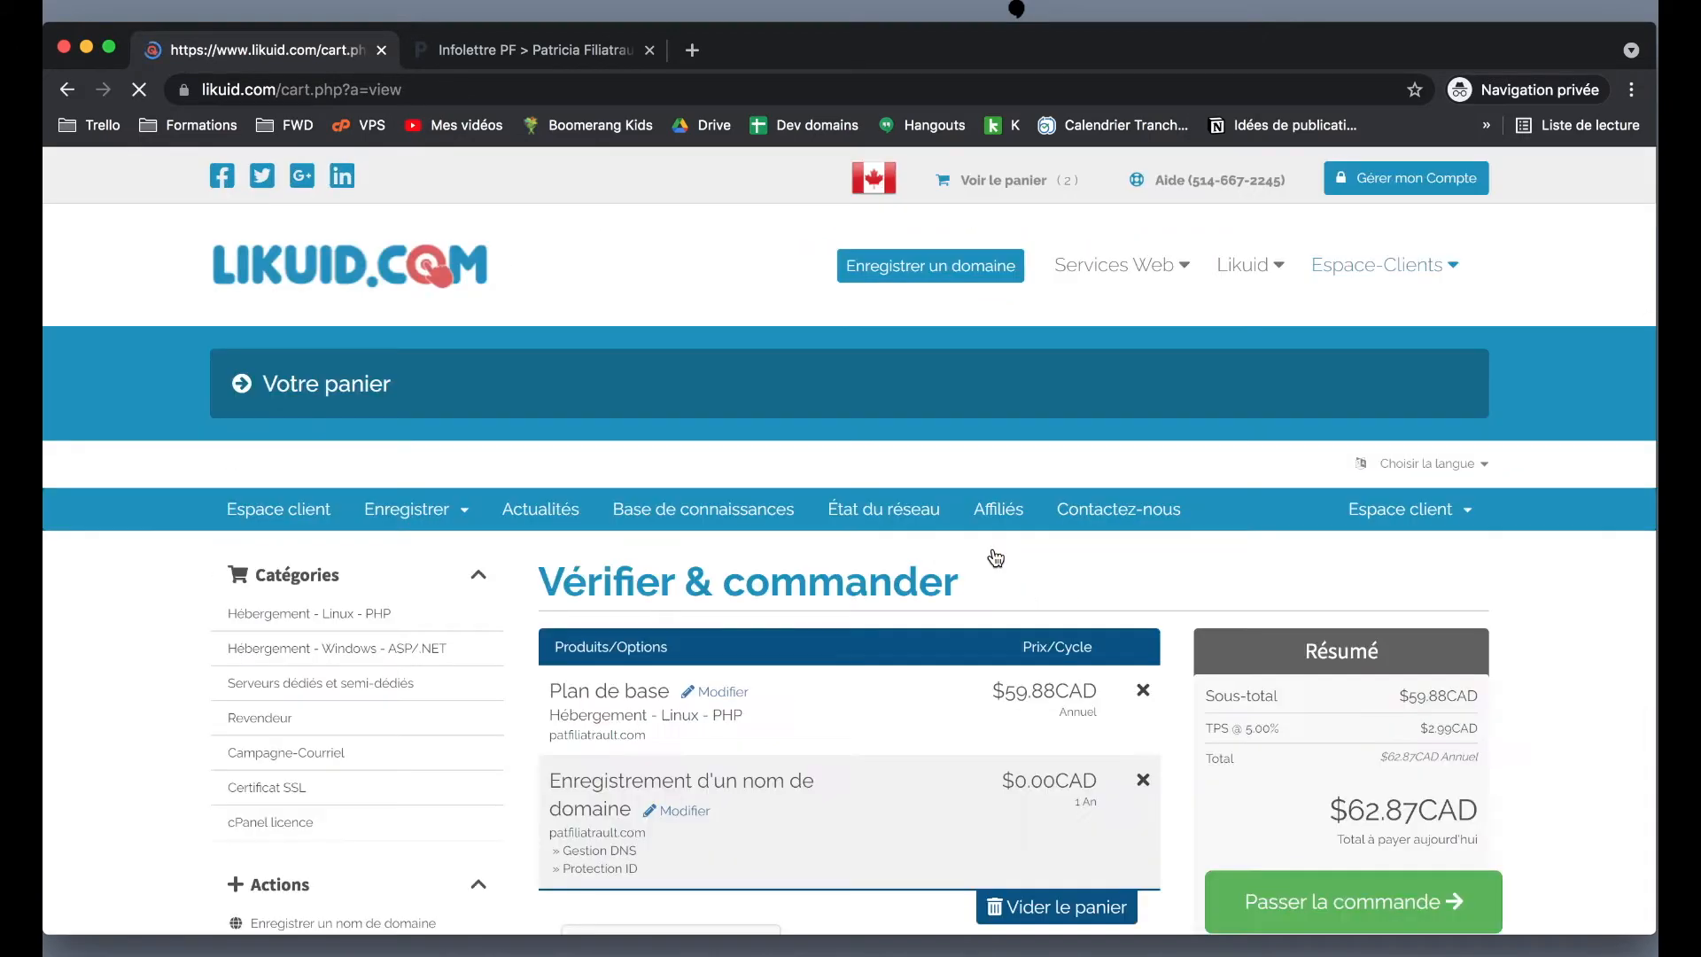
# - Review the Plan de base order totalling $62.87CAD and proceed to checkout
pyautogui.scroll(-5, 994, 553)
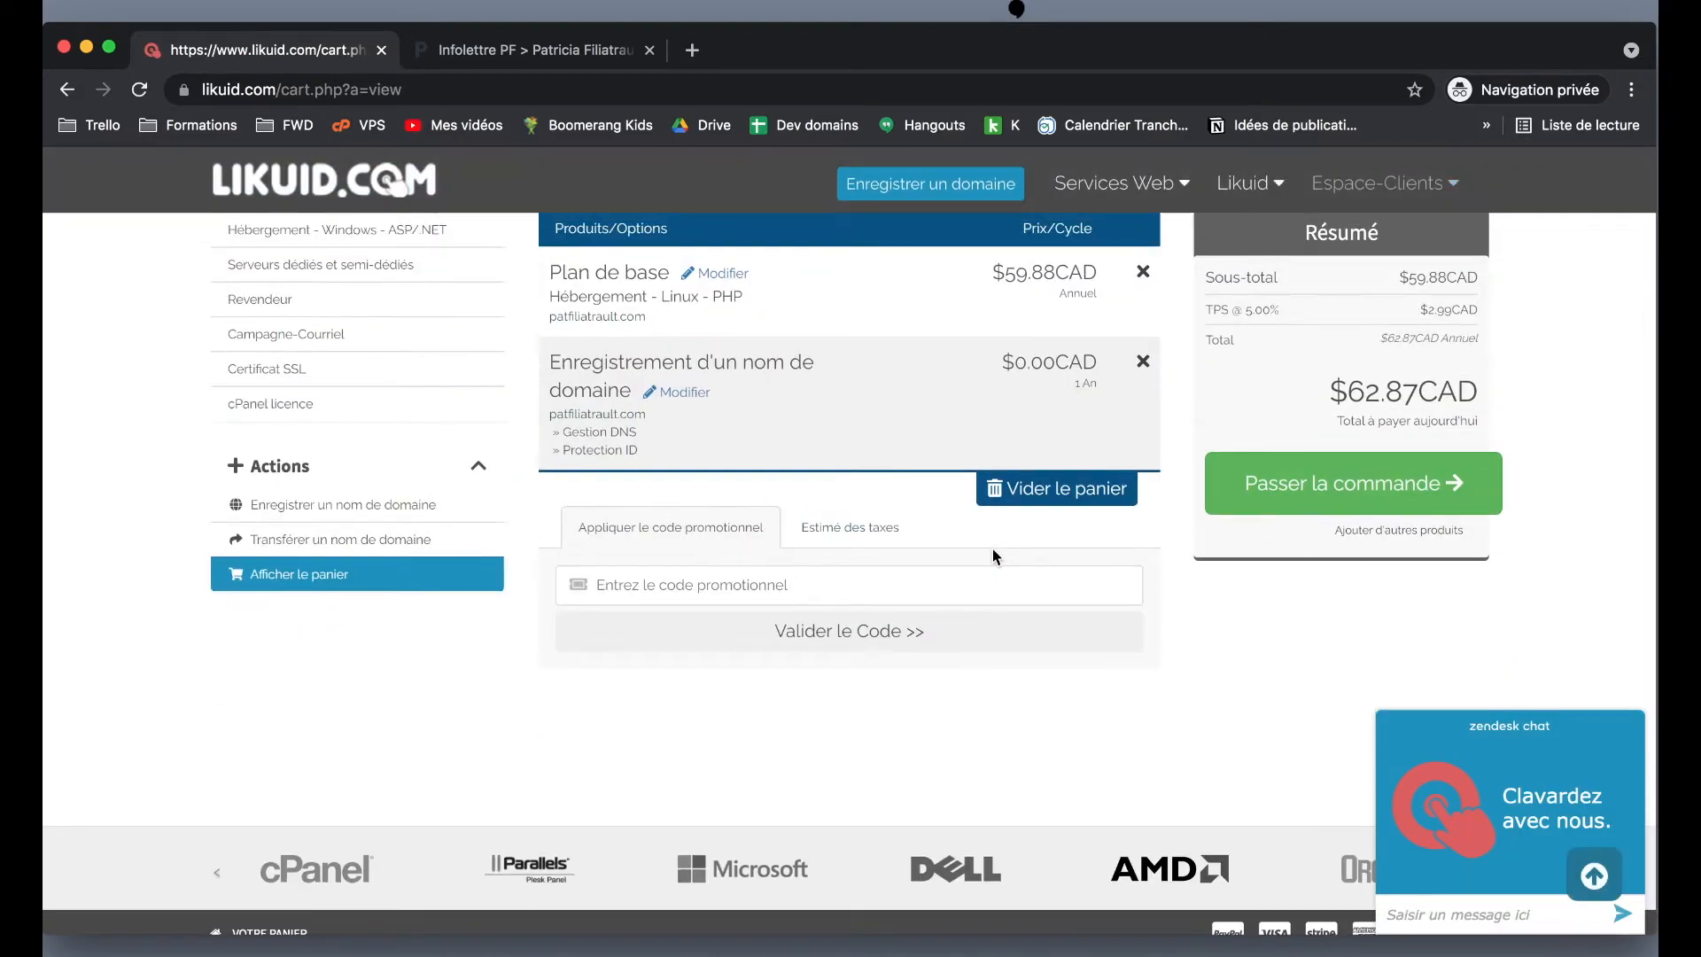
pyautogui.scroll(1, 993, 550)
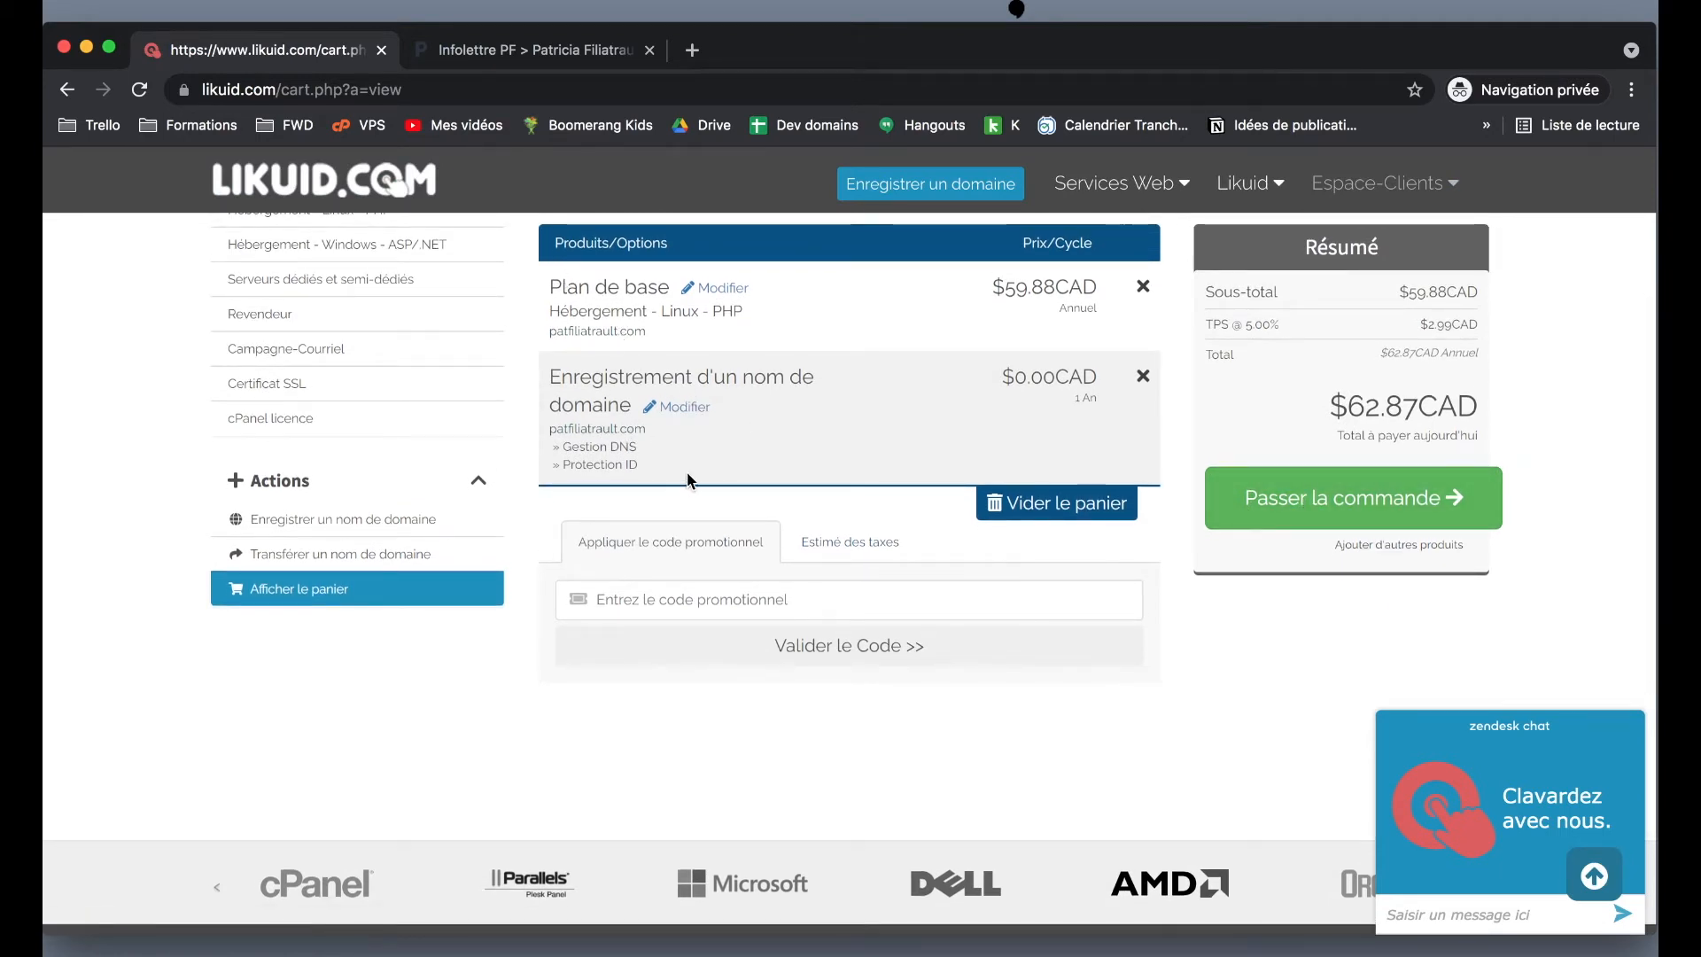
pyautogui.scroll(-2, 687, 479)
pyautogui.click(1345, 345)
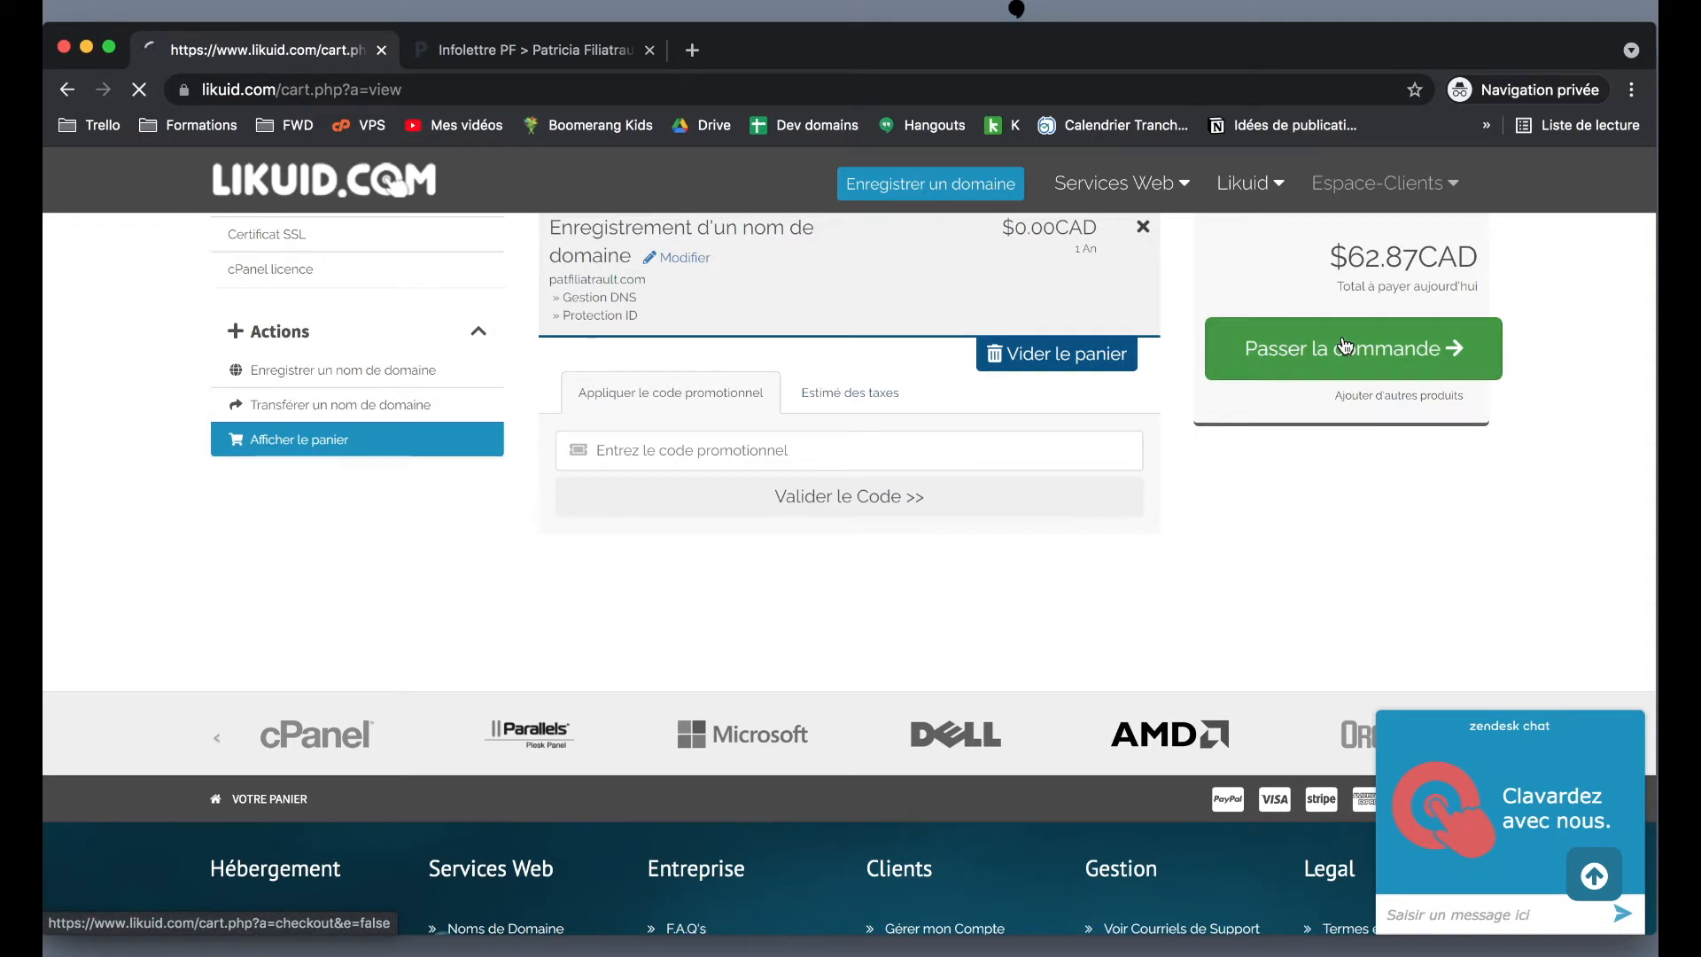
# - Complete the checkout form and submit payment with Régler la commande
pyautogui.scroll(-7, 1079, 589)
pyautogui.scroll(-3, 1079, 587)
pyautogui.scroll(9, 1079, 592)
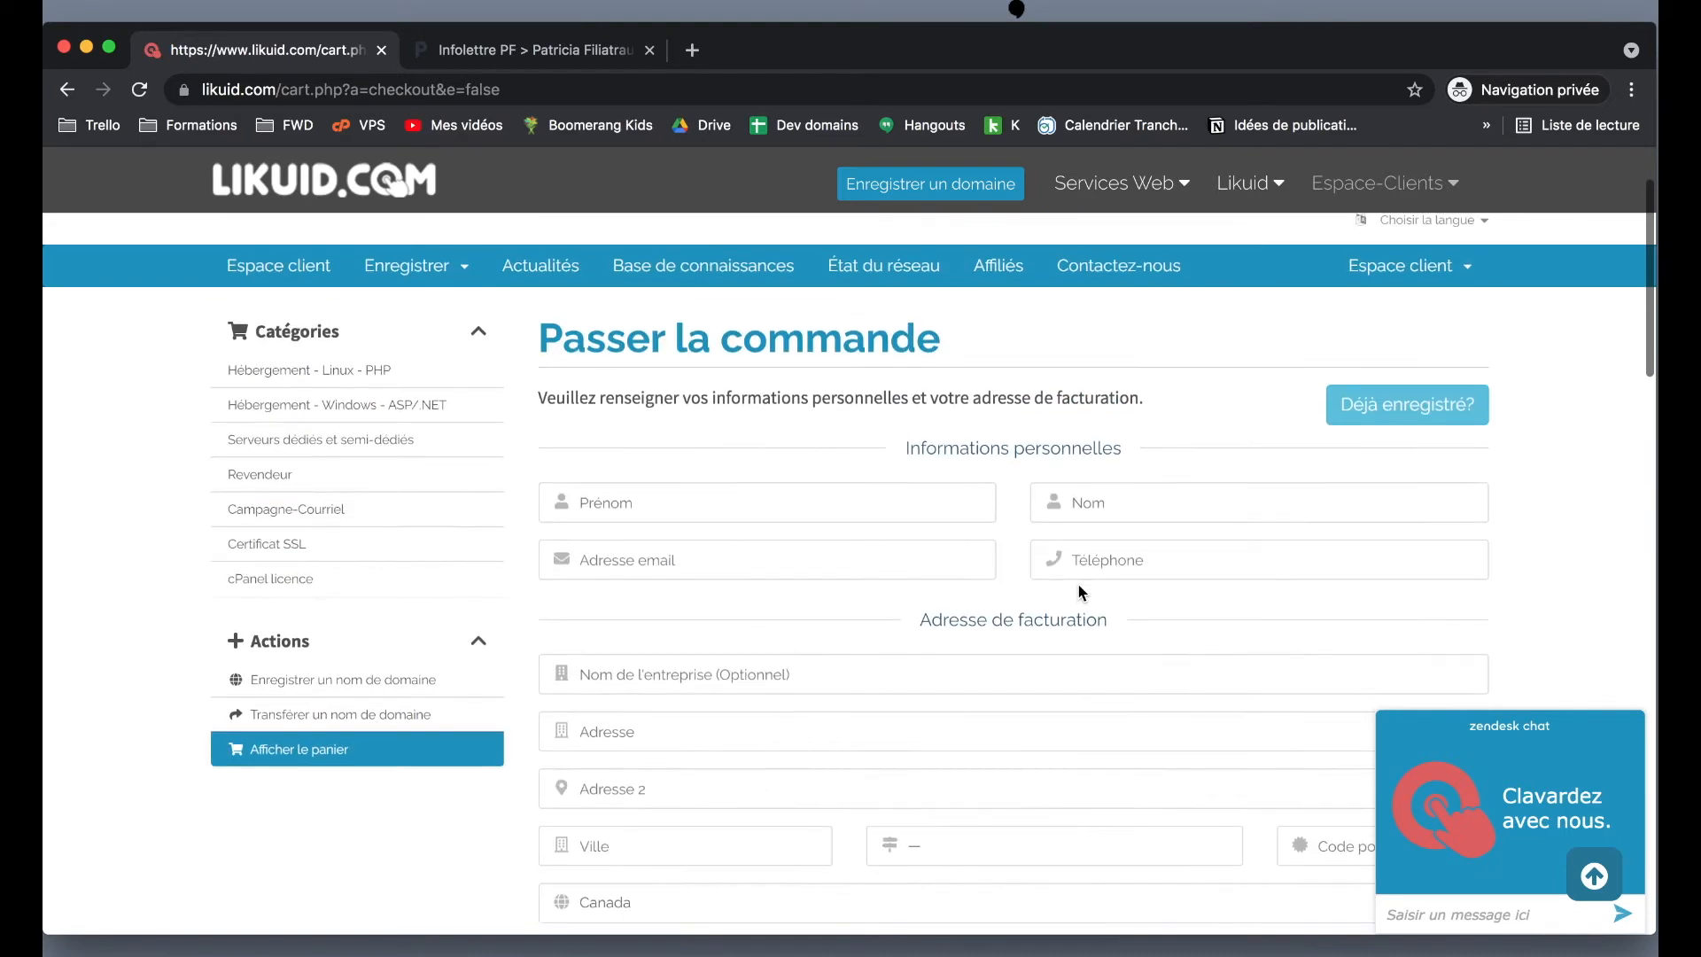
pyautogui.scroll(-1, 1079, 591)
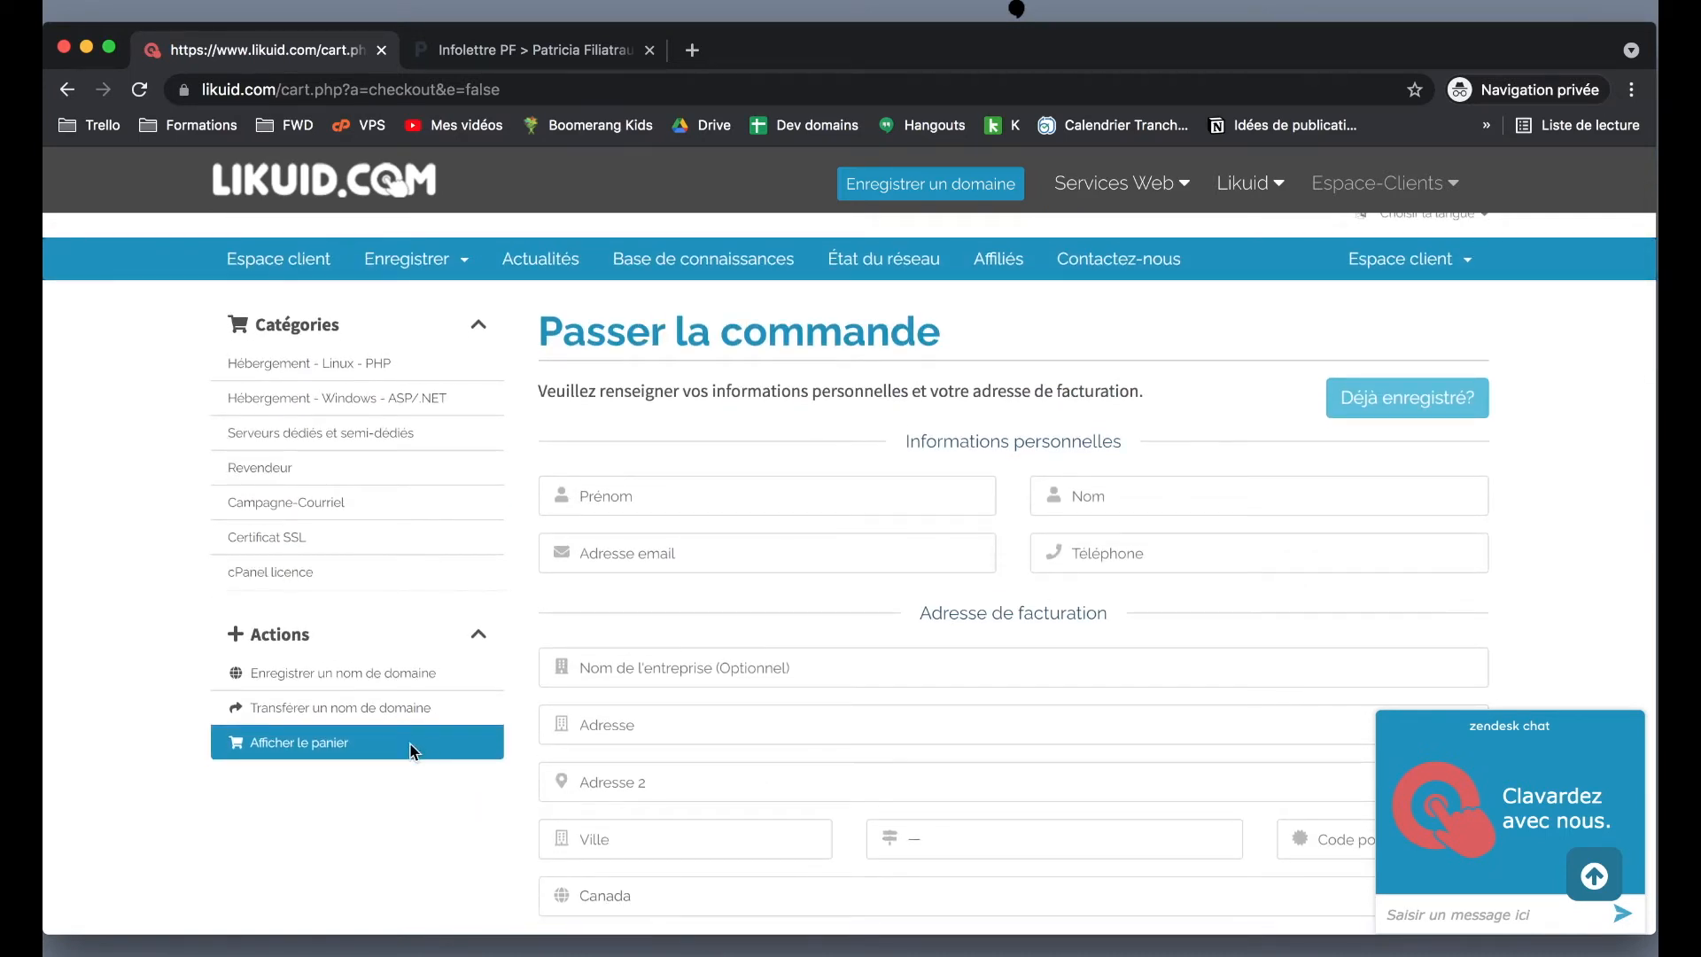
pyautogui.press('super+shift+2')
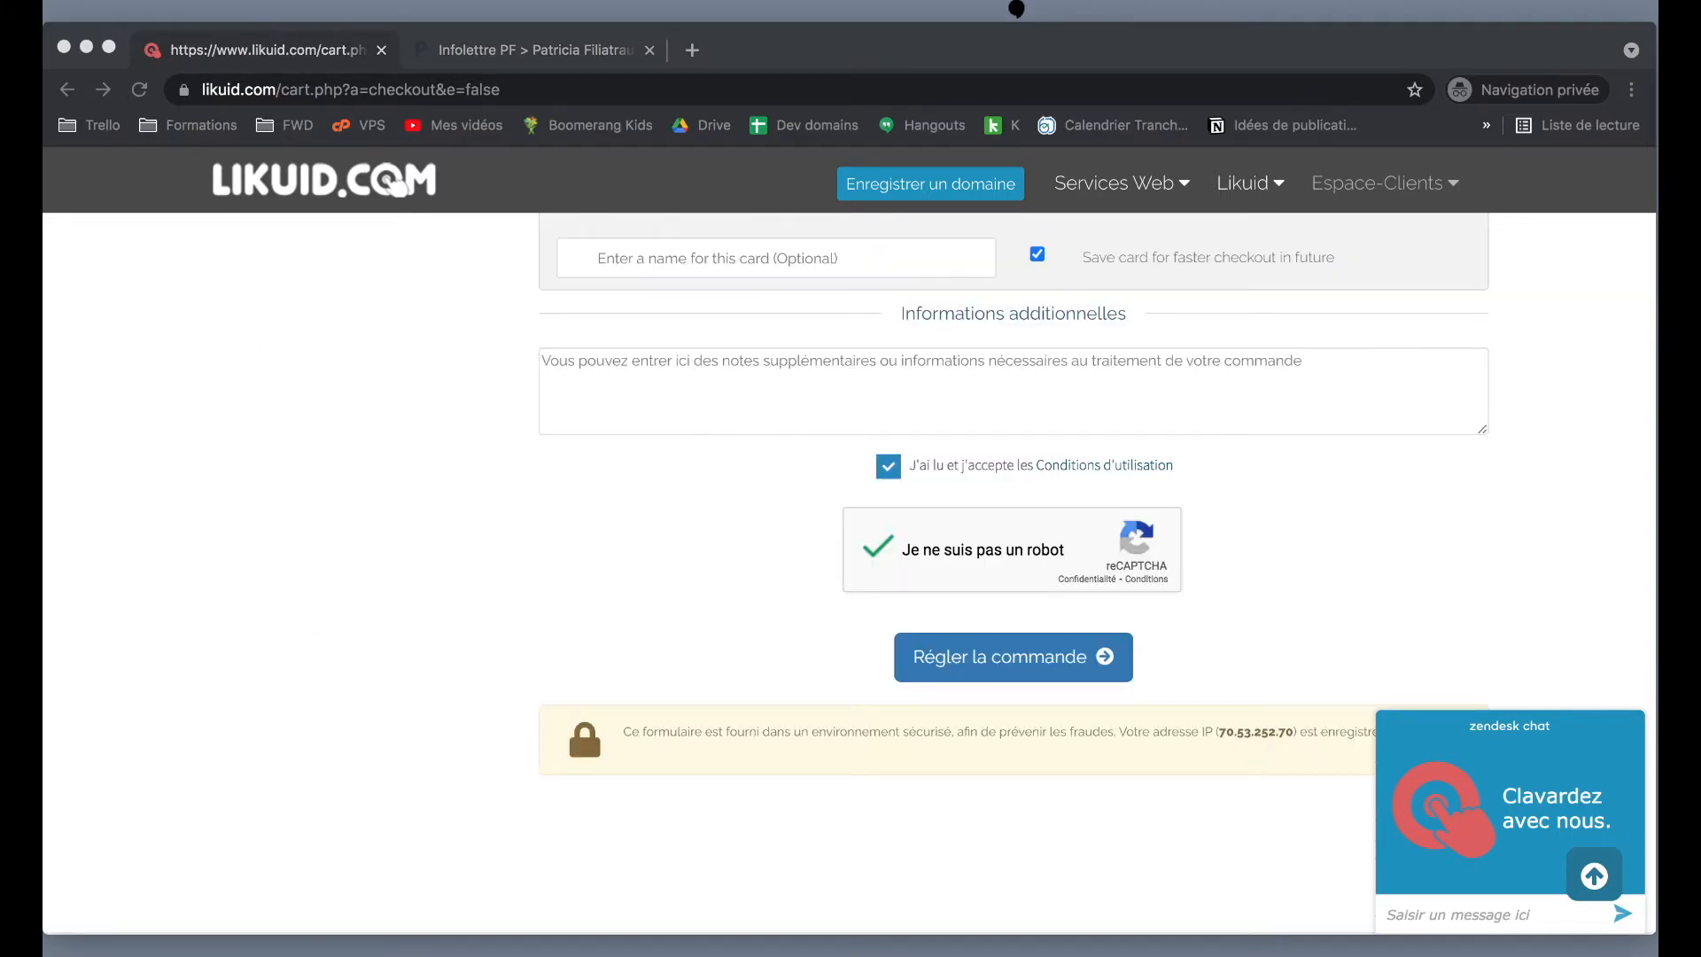
pyautogui.click(1561, 418)
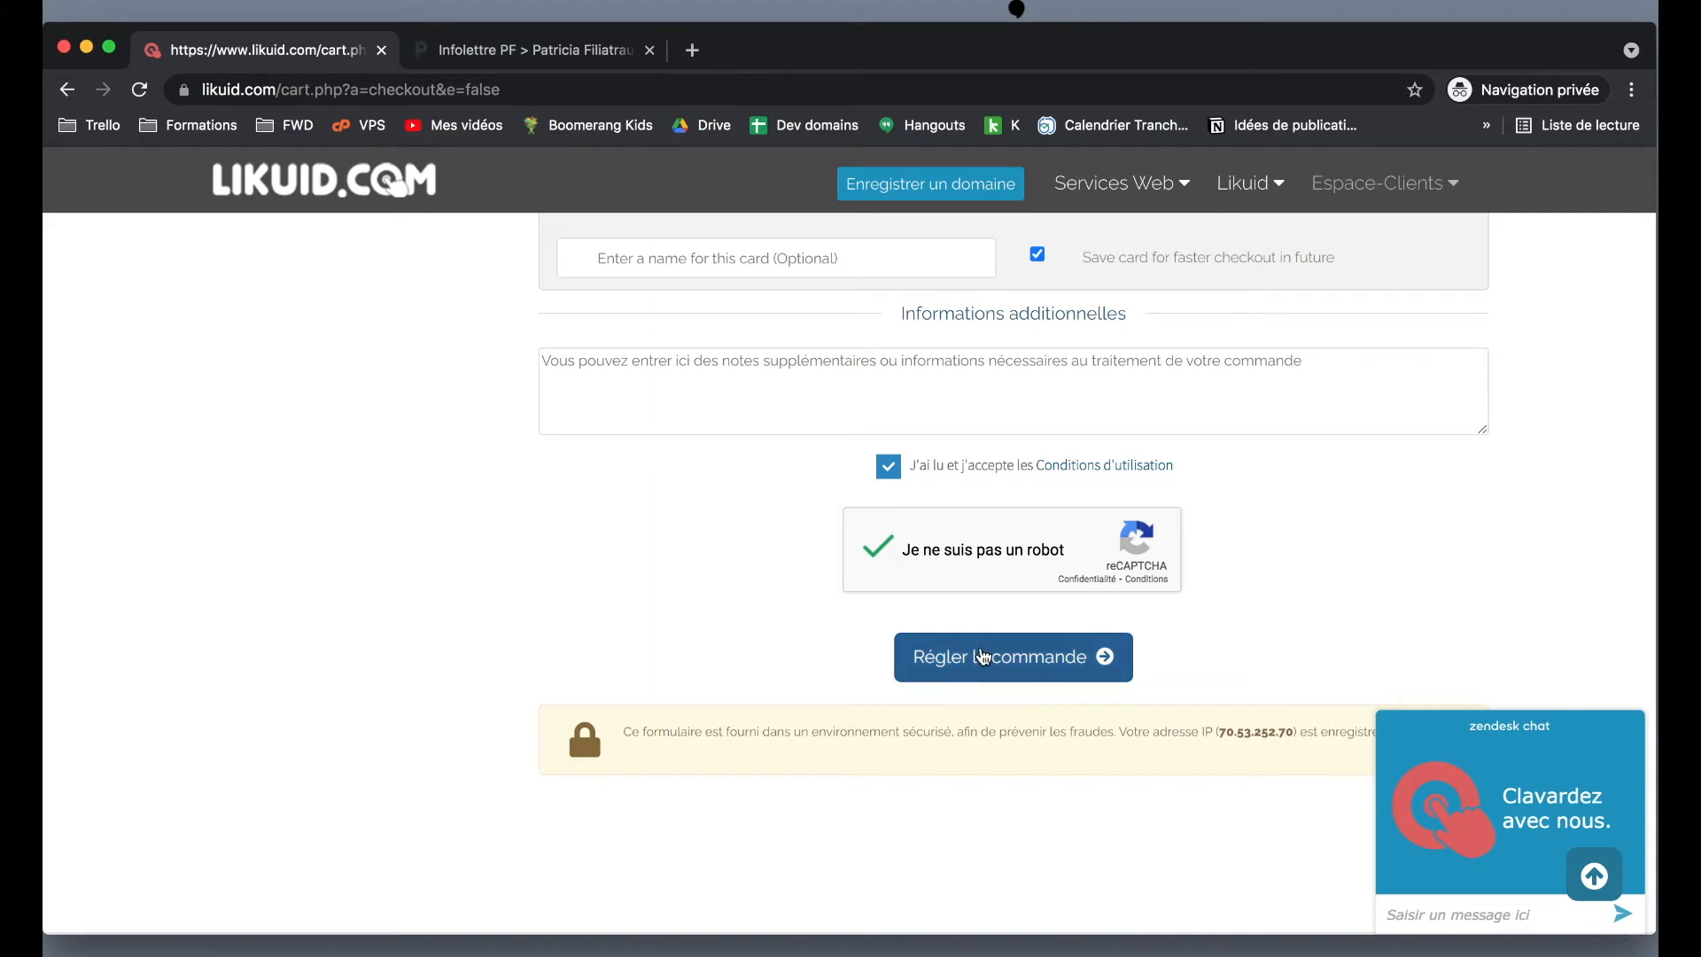
pyautogui.click(958, 655)
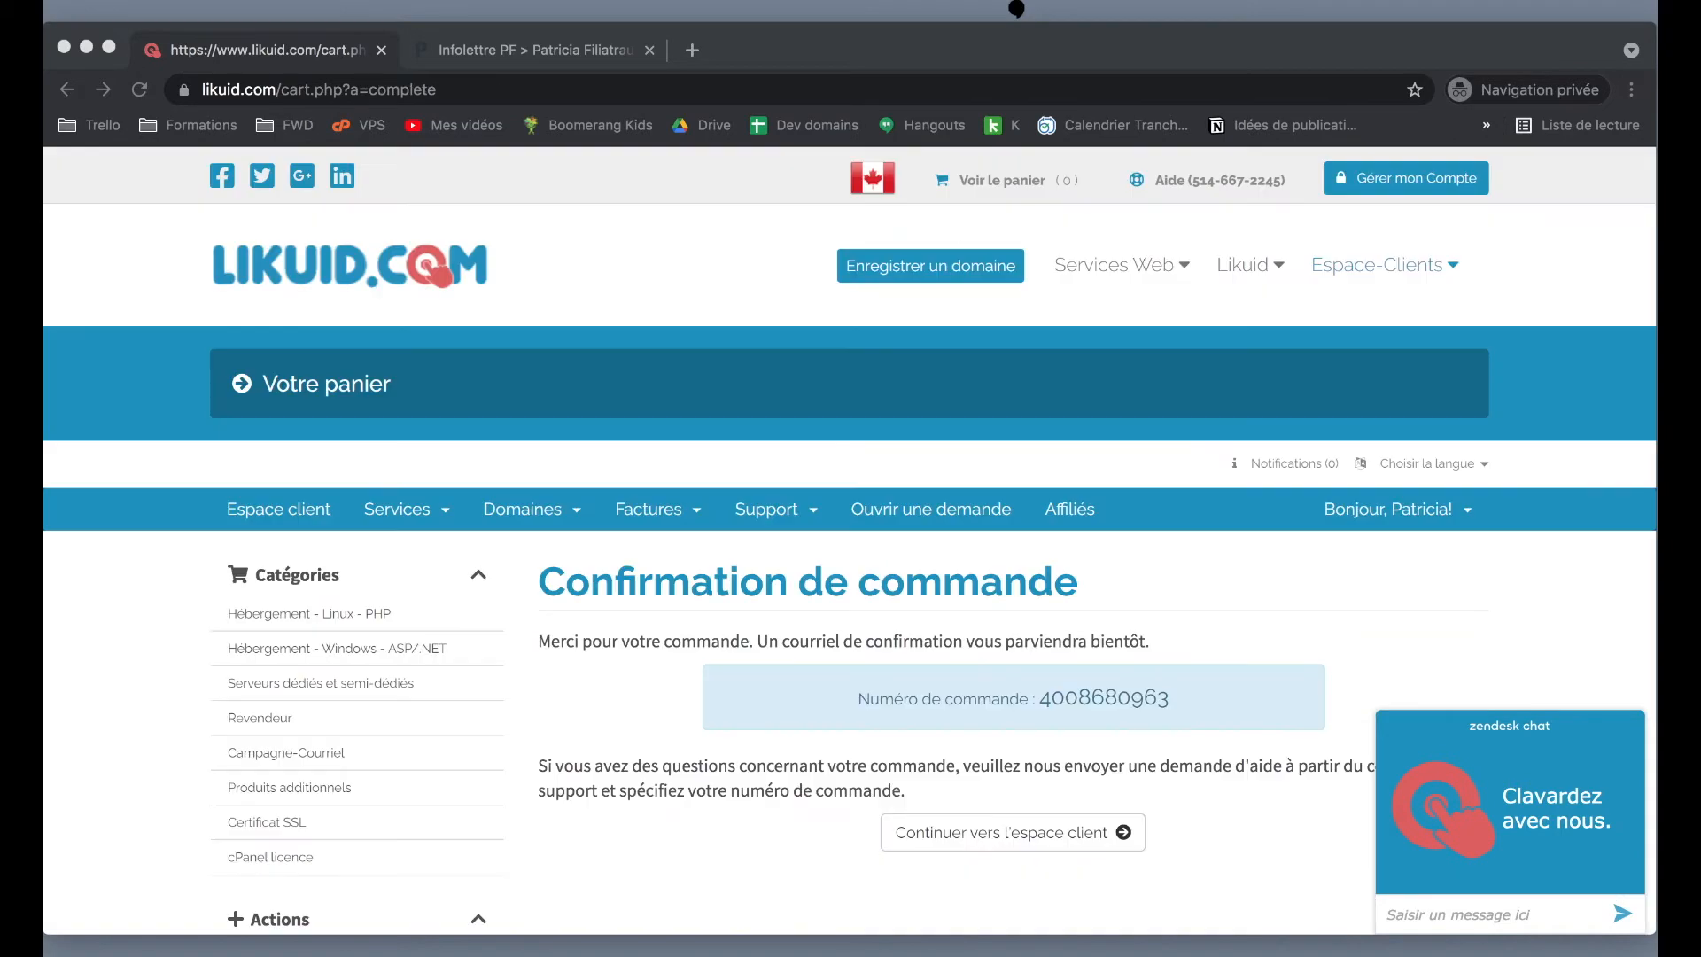
# - Continue to the client area and open the Domaines card to see the registered domain
pyautogui.click(722, 824)
pyautogui.scroll(-5, 725, 828)
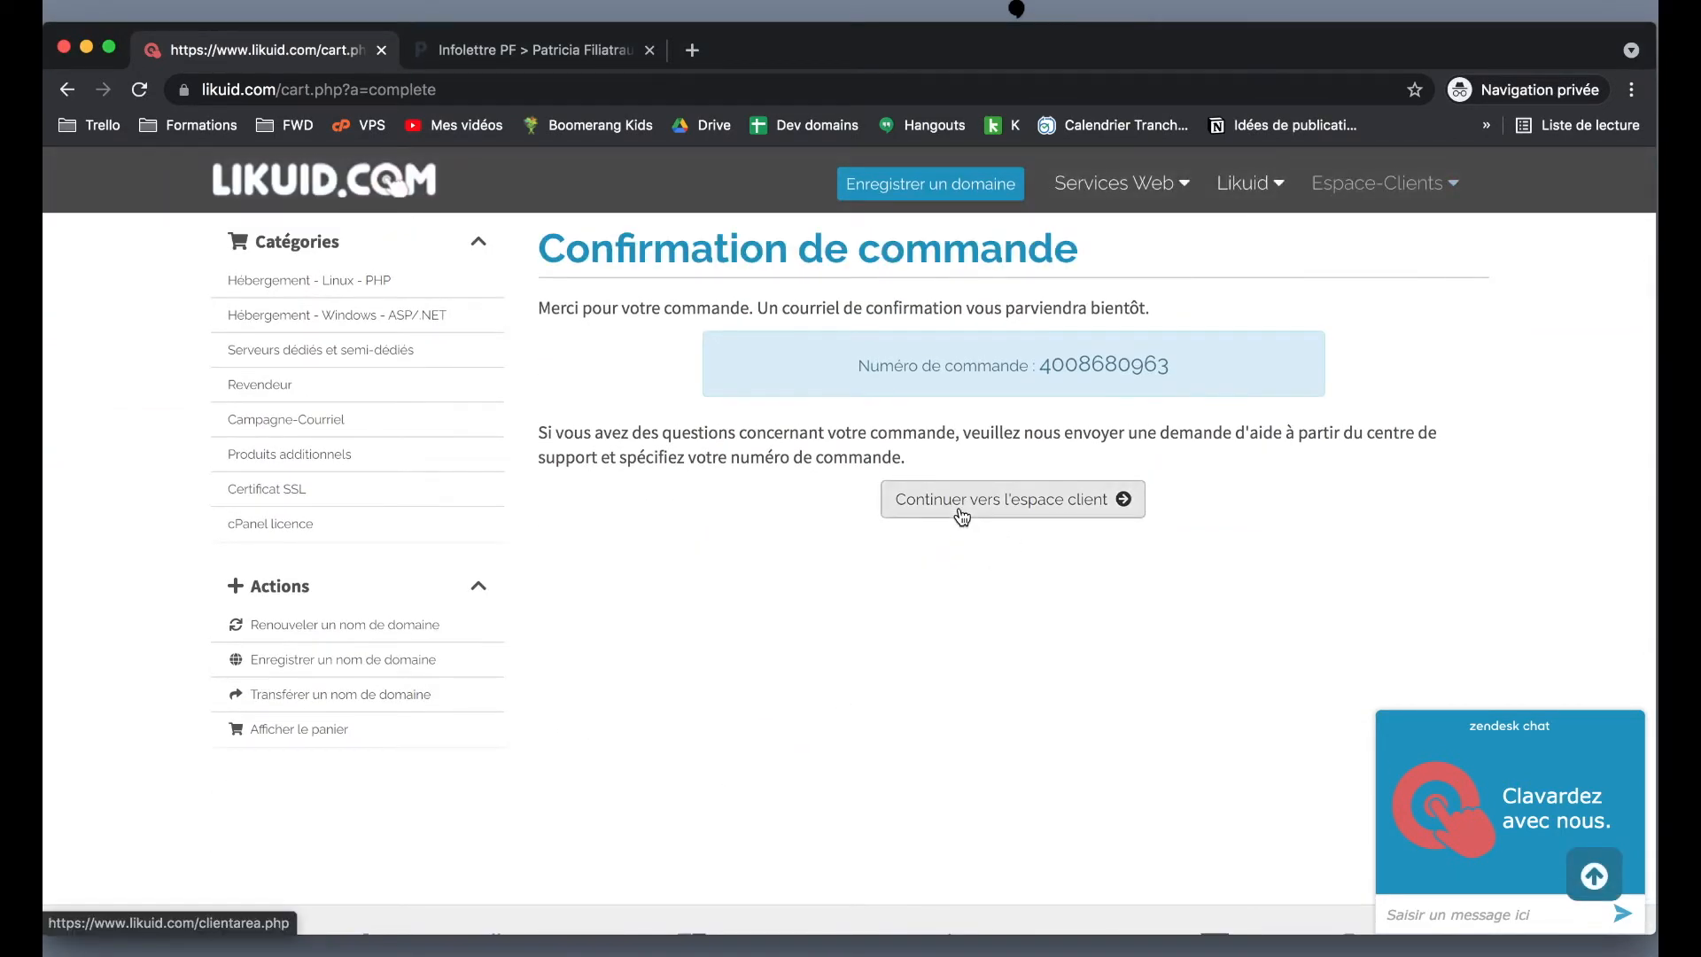
pyautogui.click(962, 501)
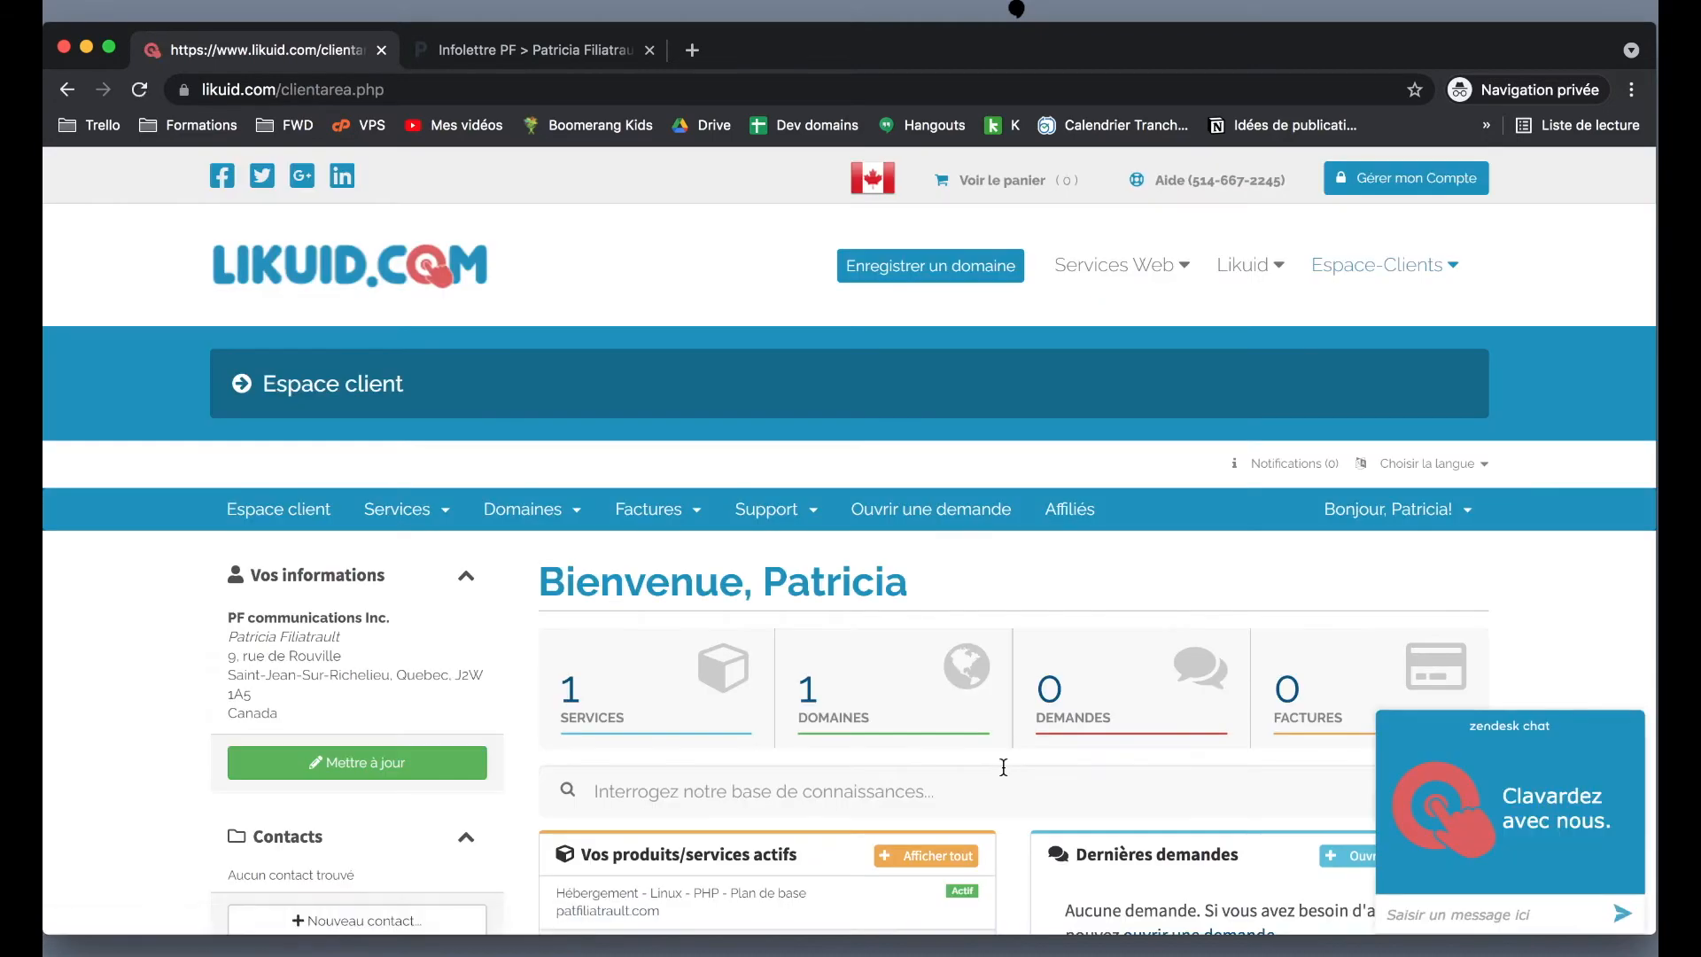
pyautogui.scroll(-1, 1007, 775)
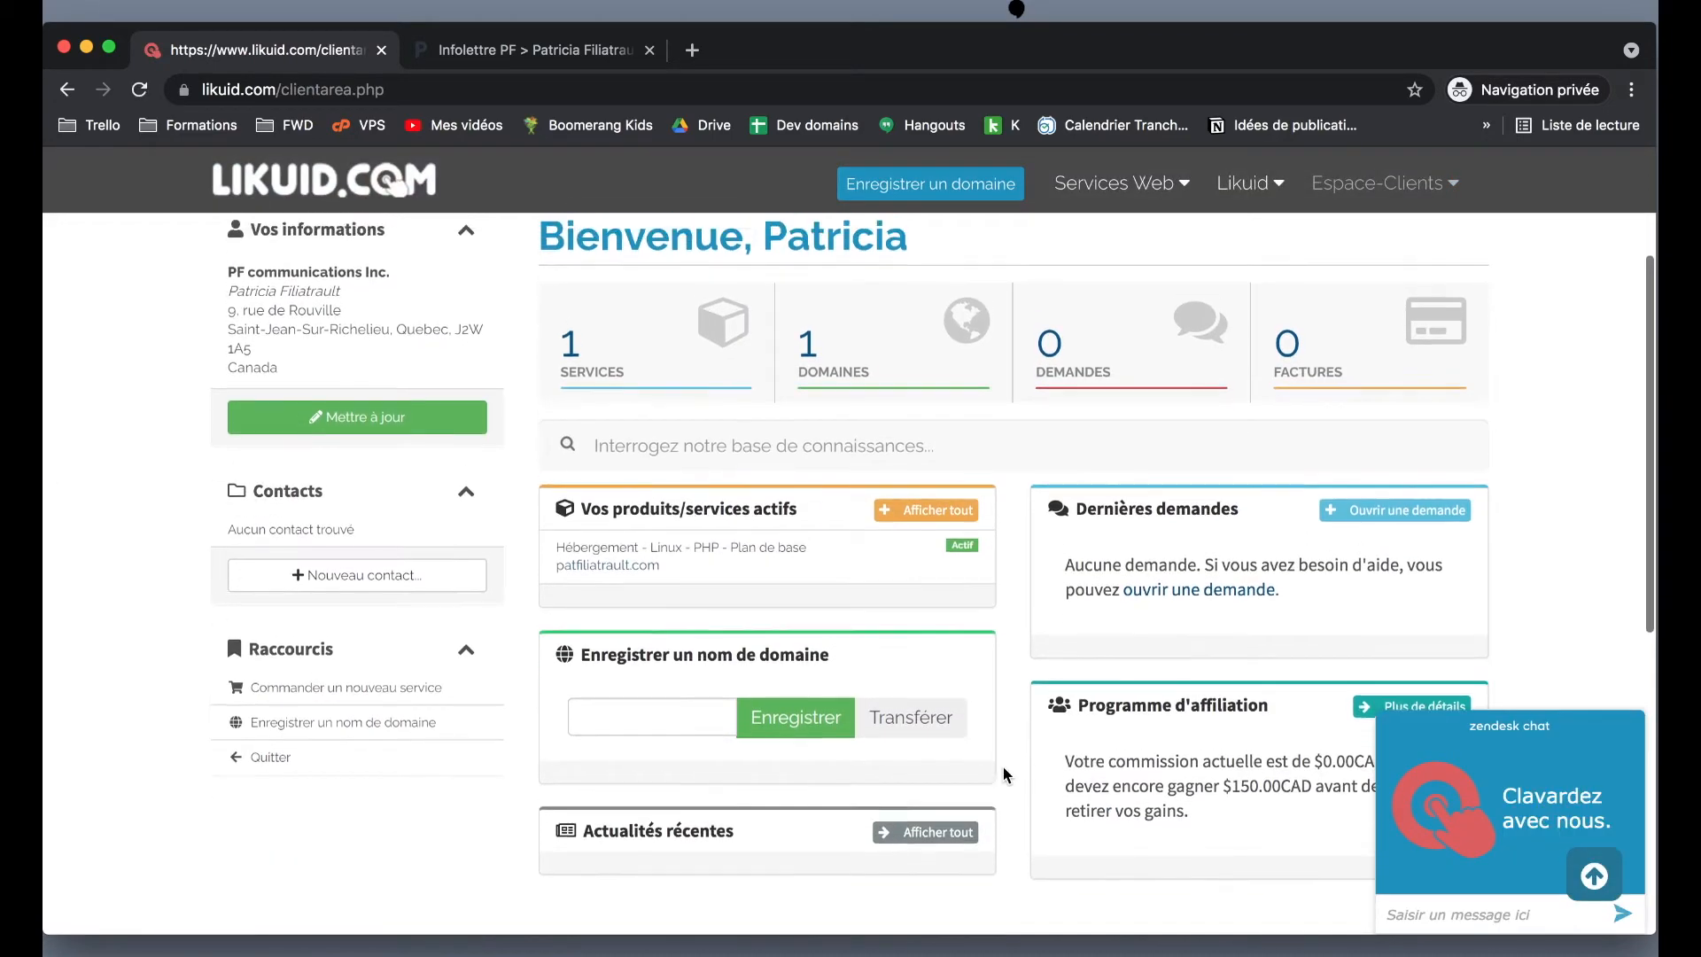
pyautogui.click(849, 350)
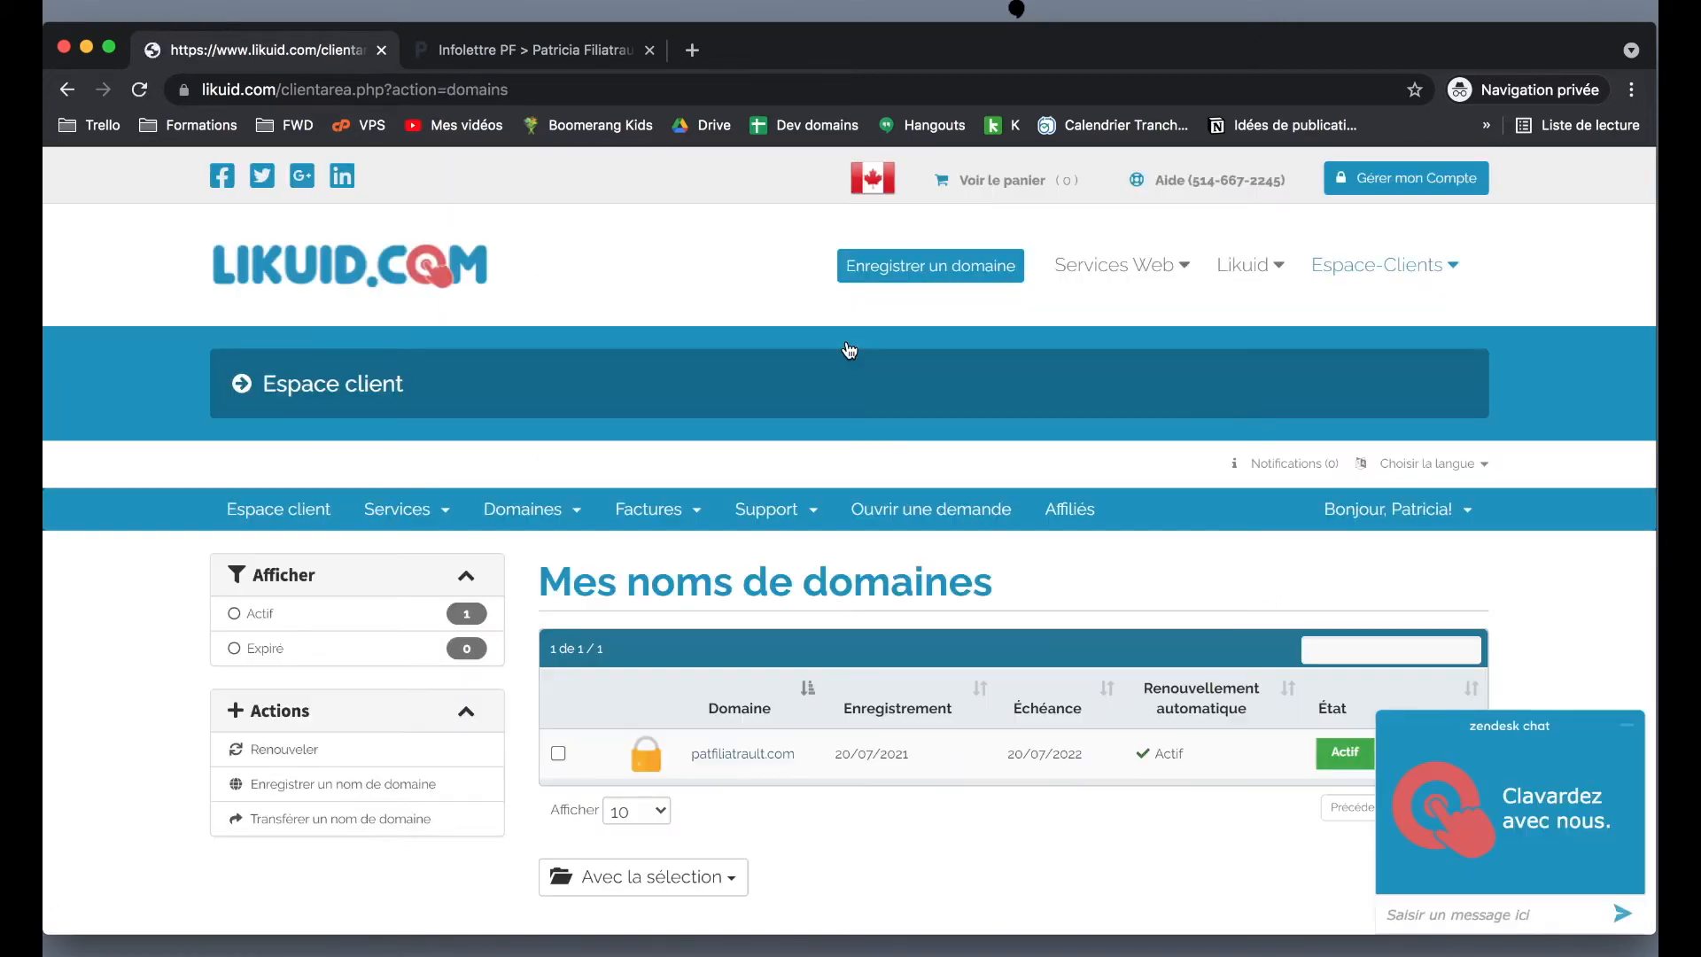
pyautogui.scroll(-2, 848, 350)
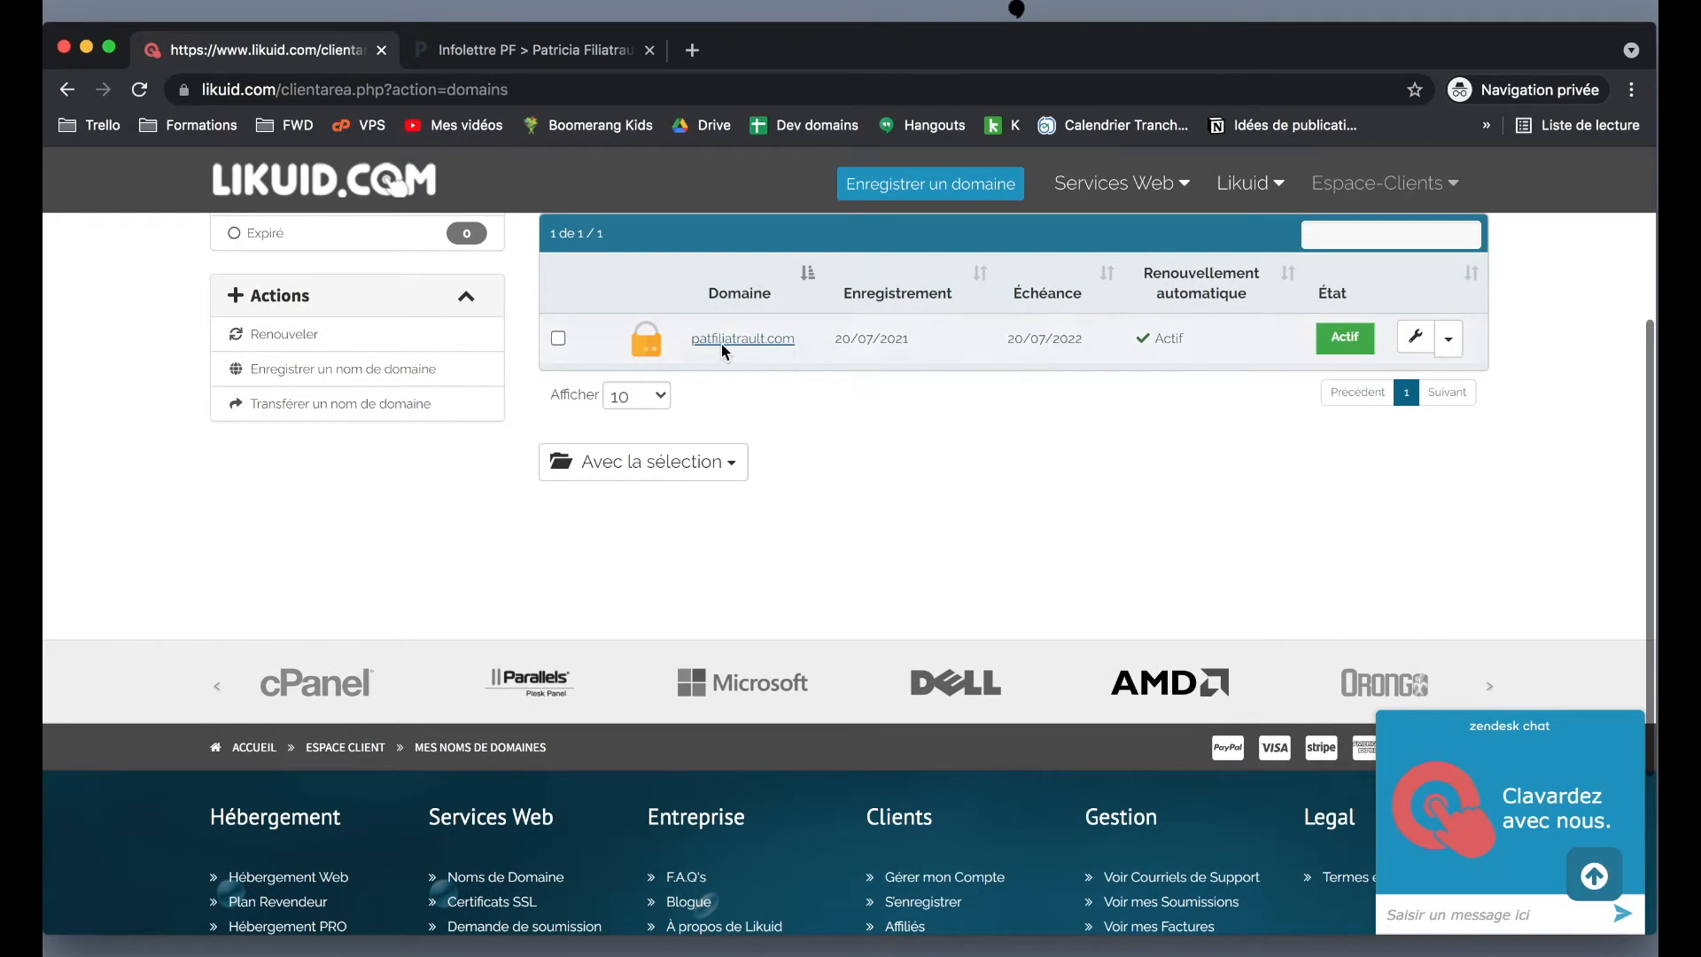
pyautogui.scroll(6, 722, 346)
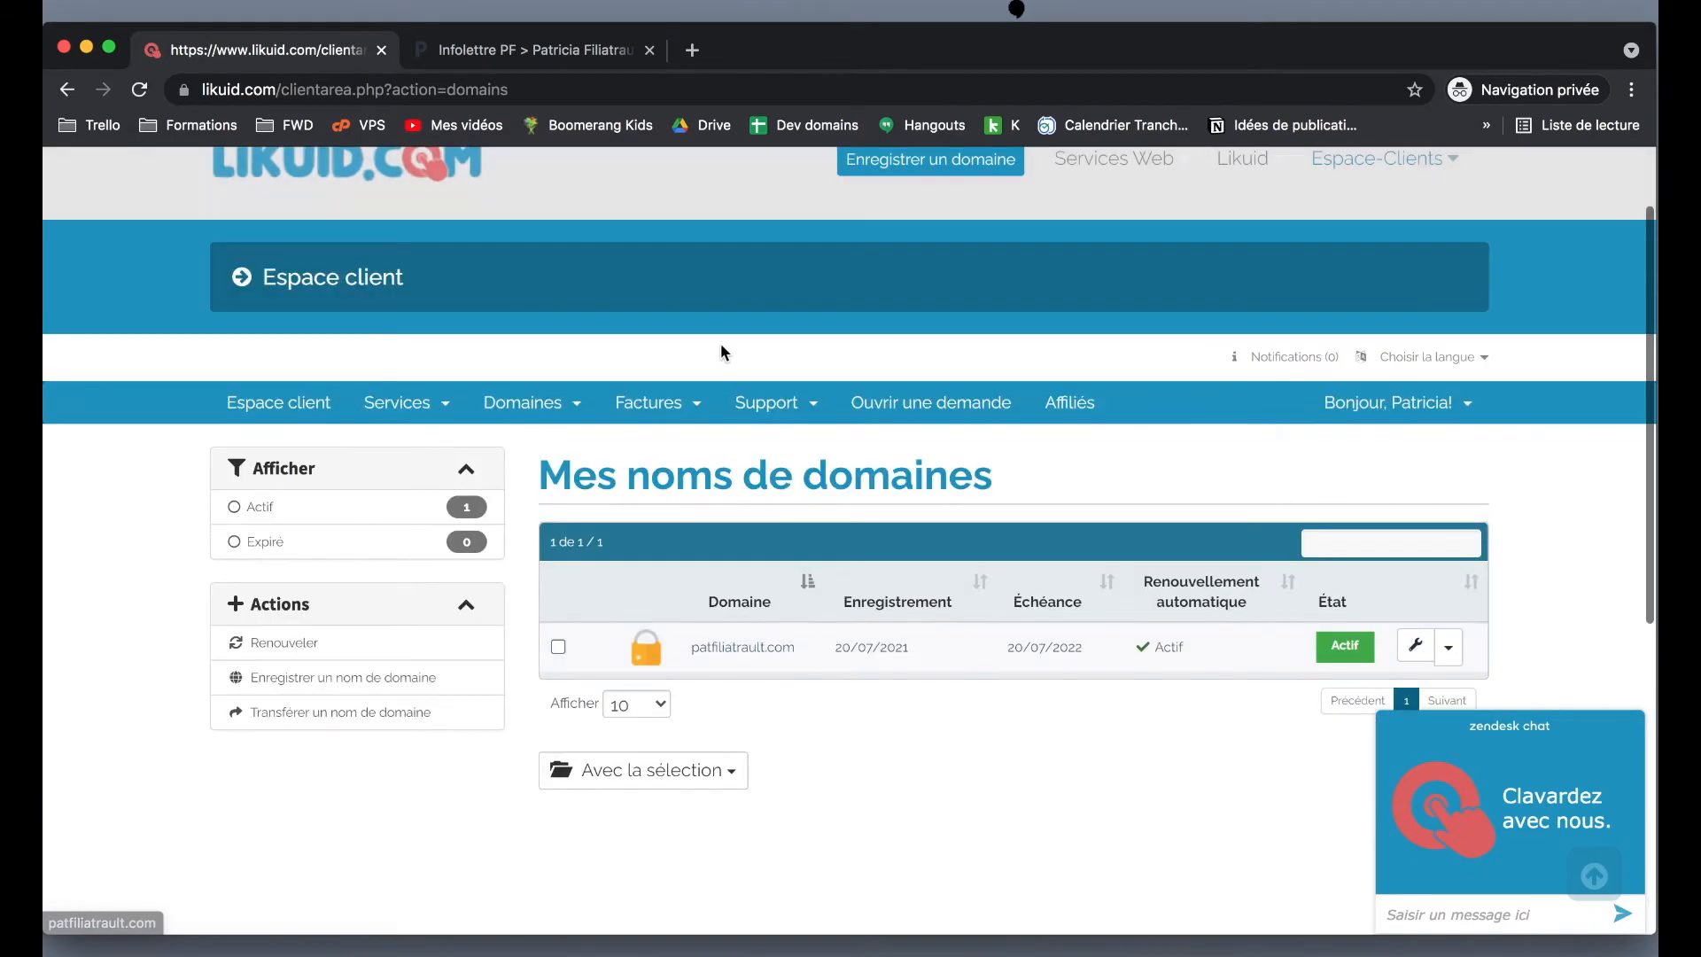
# - Open Services > Mes produits & services to see the Plan de base at $59.88CAD
pyautogui.click(393, 406)
pyautogui.click(429, 448)
pyautogui.scroll(-6, 843, 548)
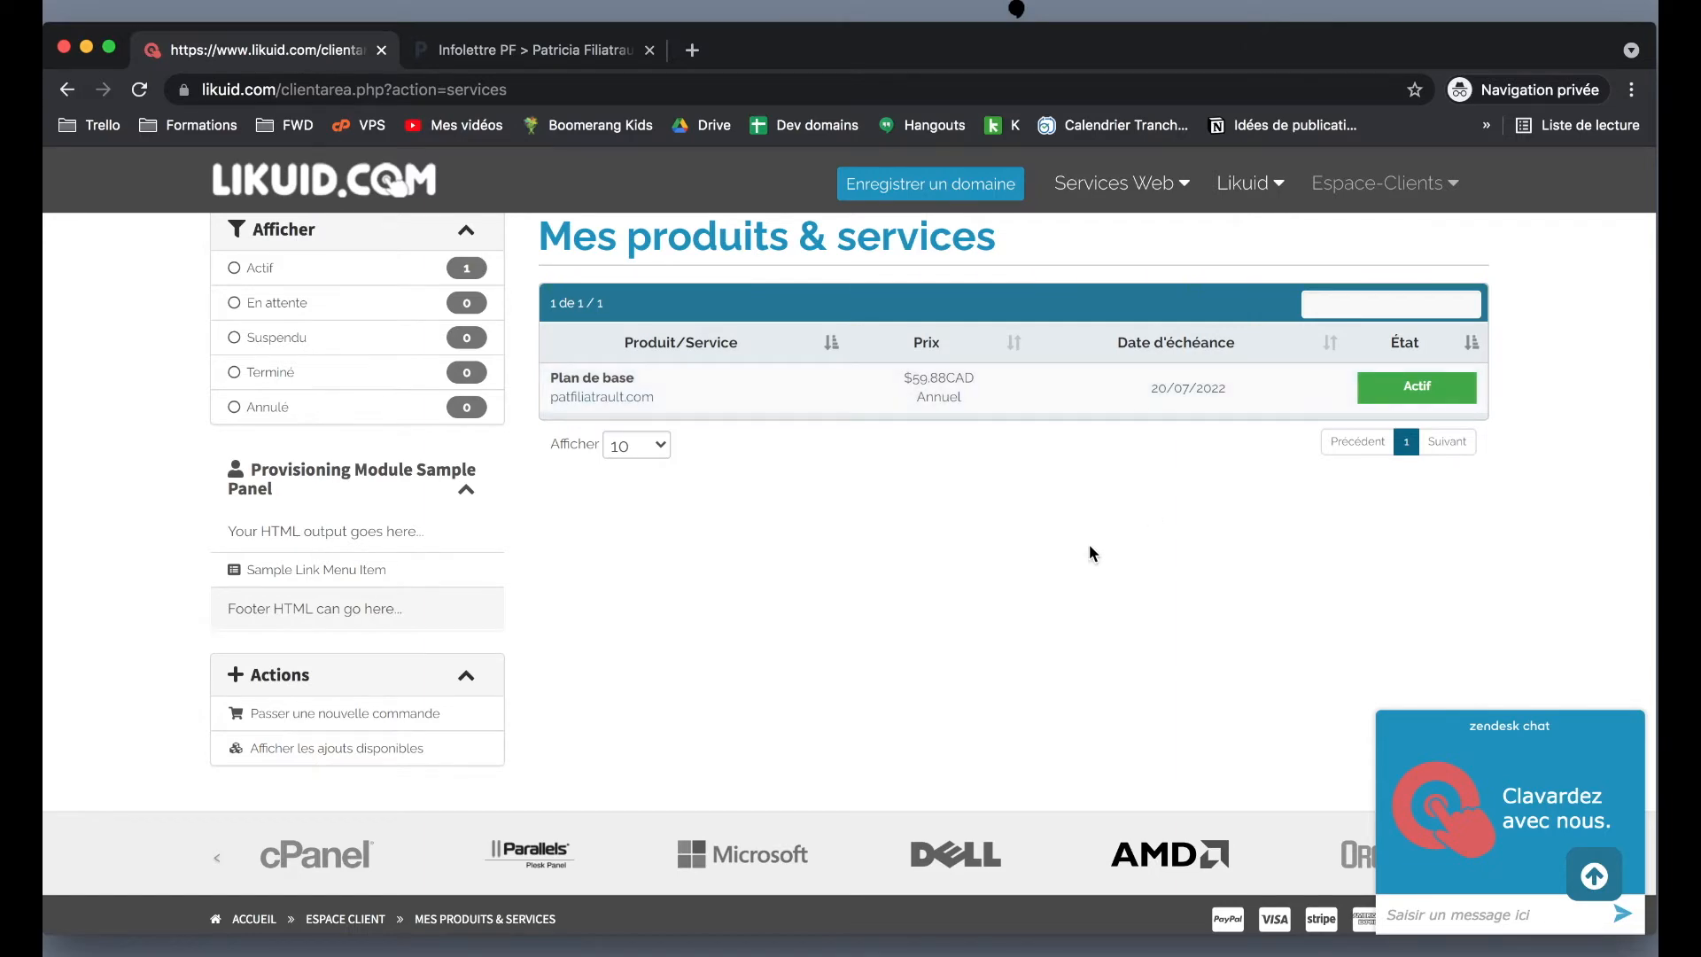
# - Open Domaines > Mes noms de domaines in the client area
pyautogui.scroll(-3, 1091, 553)
pyautogui.scroll(6, 1091, 553)
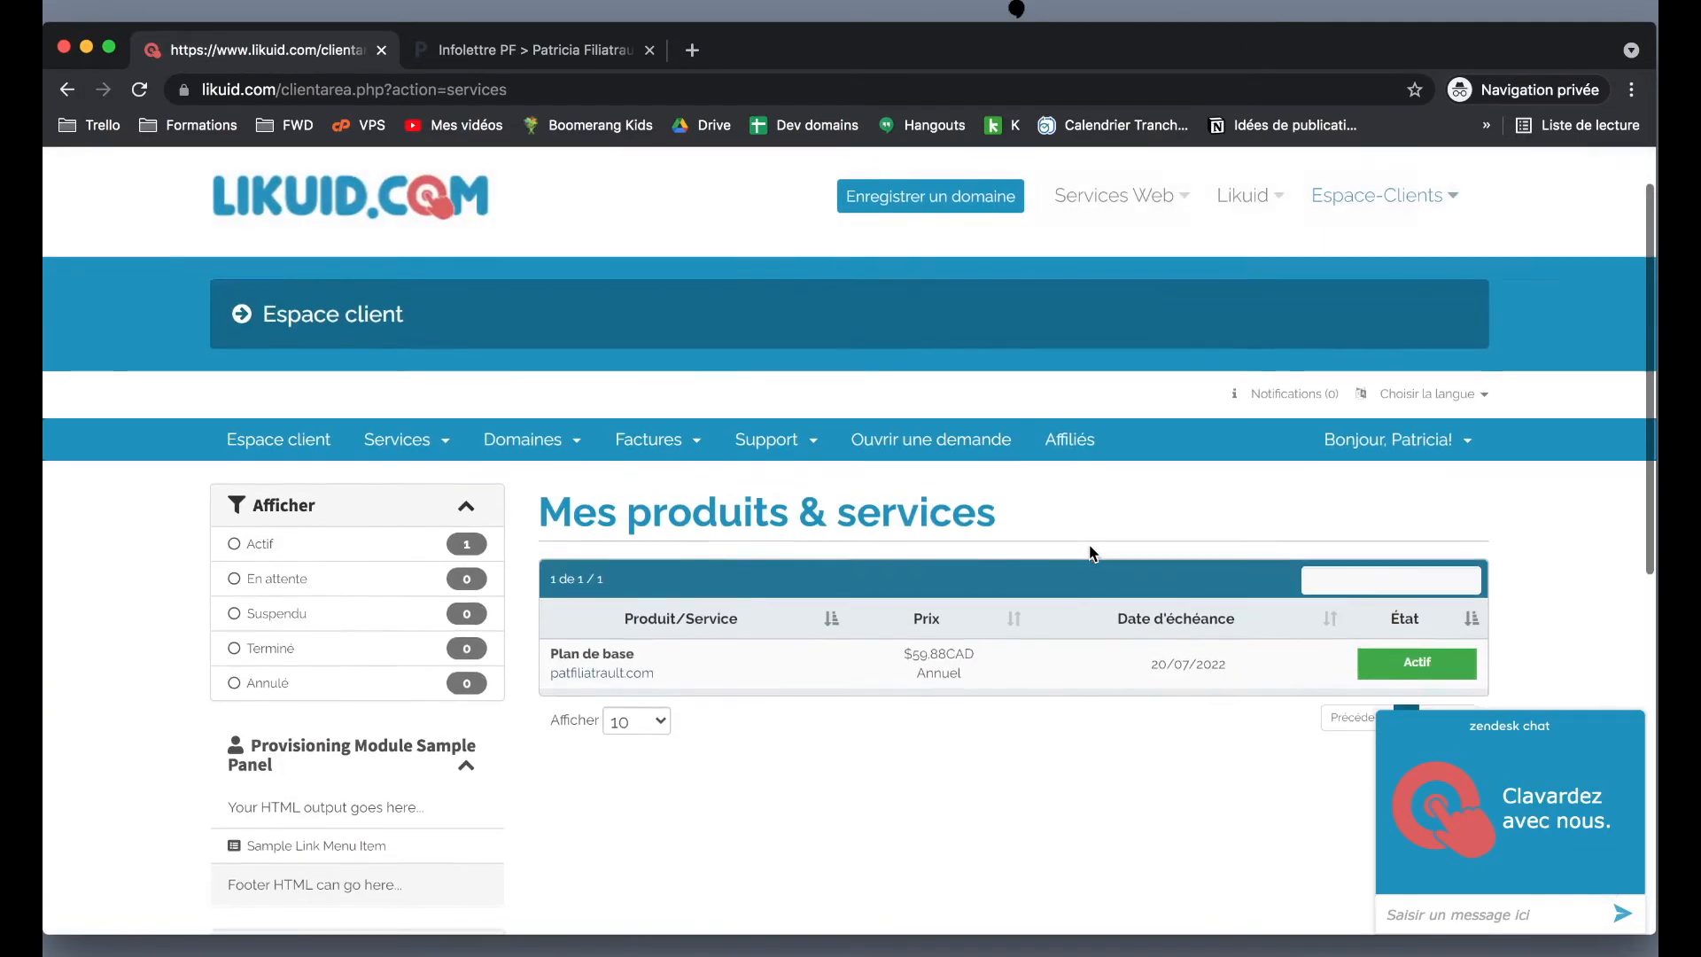
pyautogui.scroll(1, 1090, 553)
pyautogui.scroll(-1, 1090, 553)
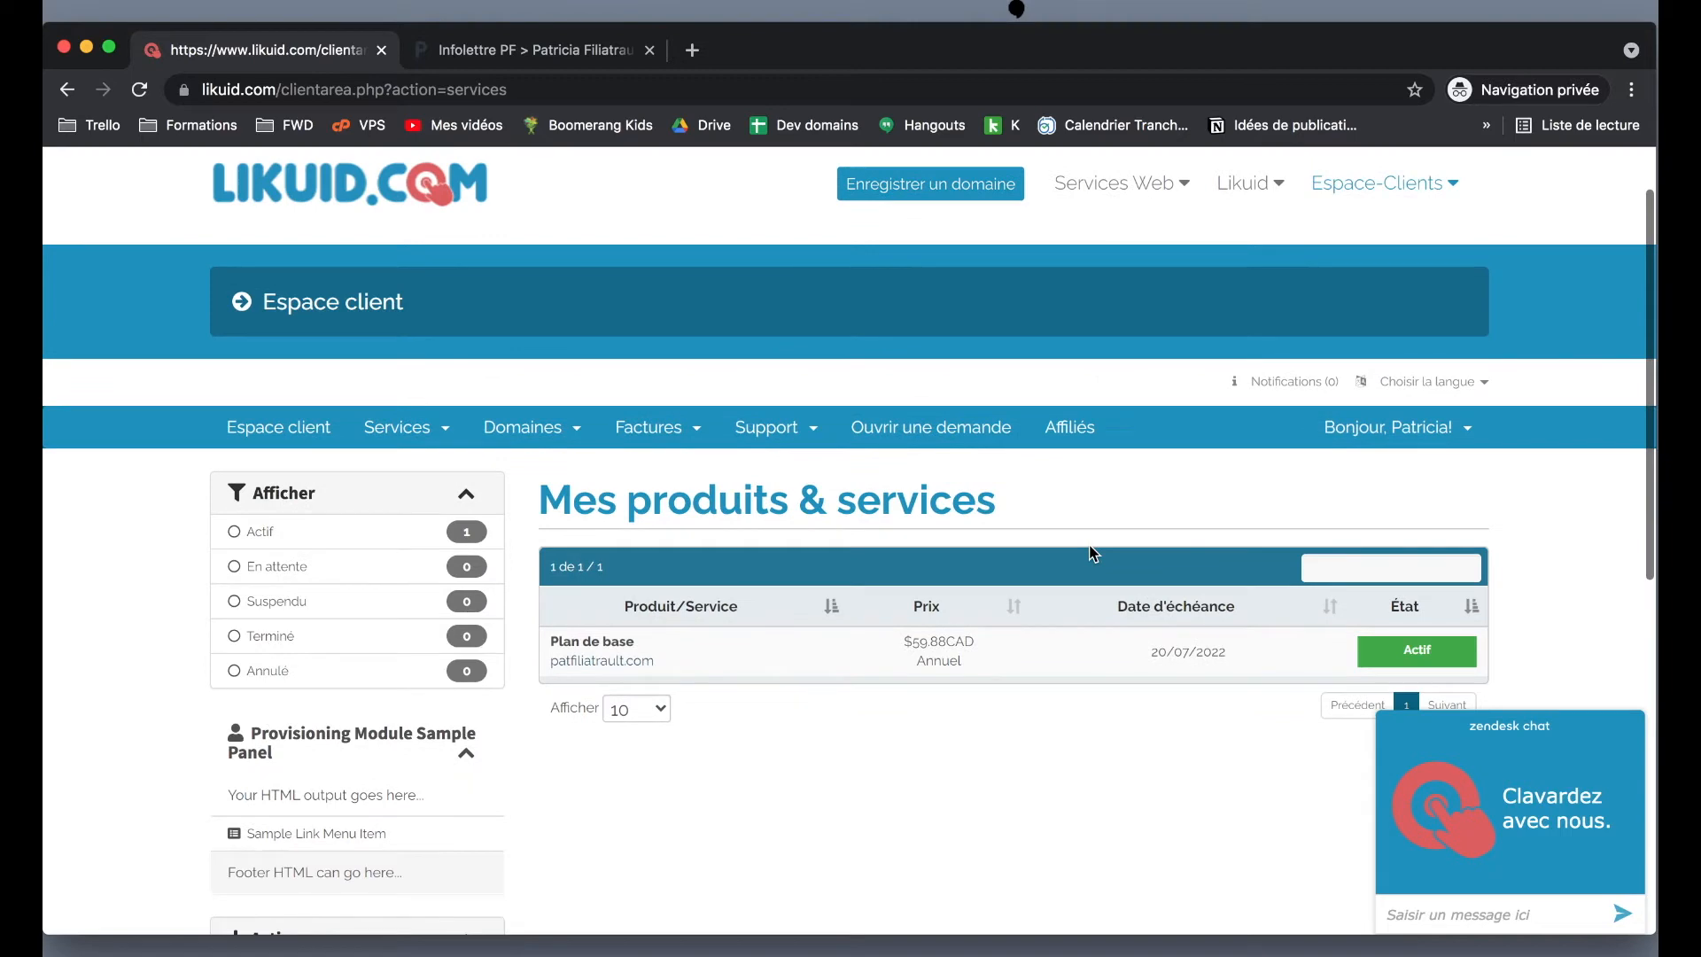
pyautogui.scroll(-3, 1092, 553)
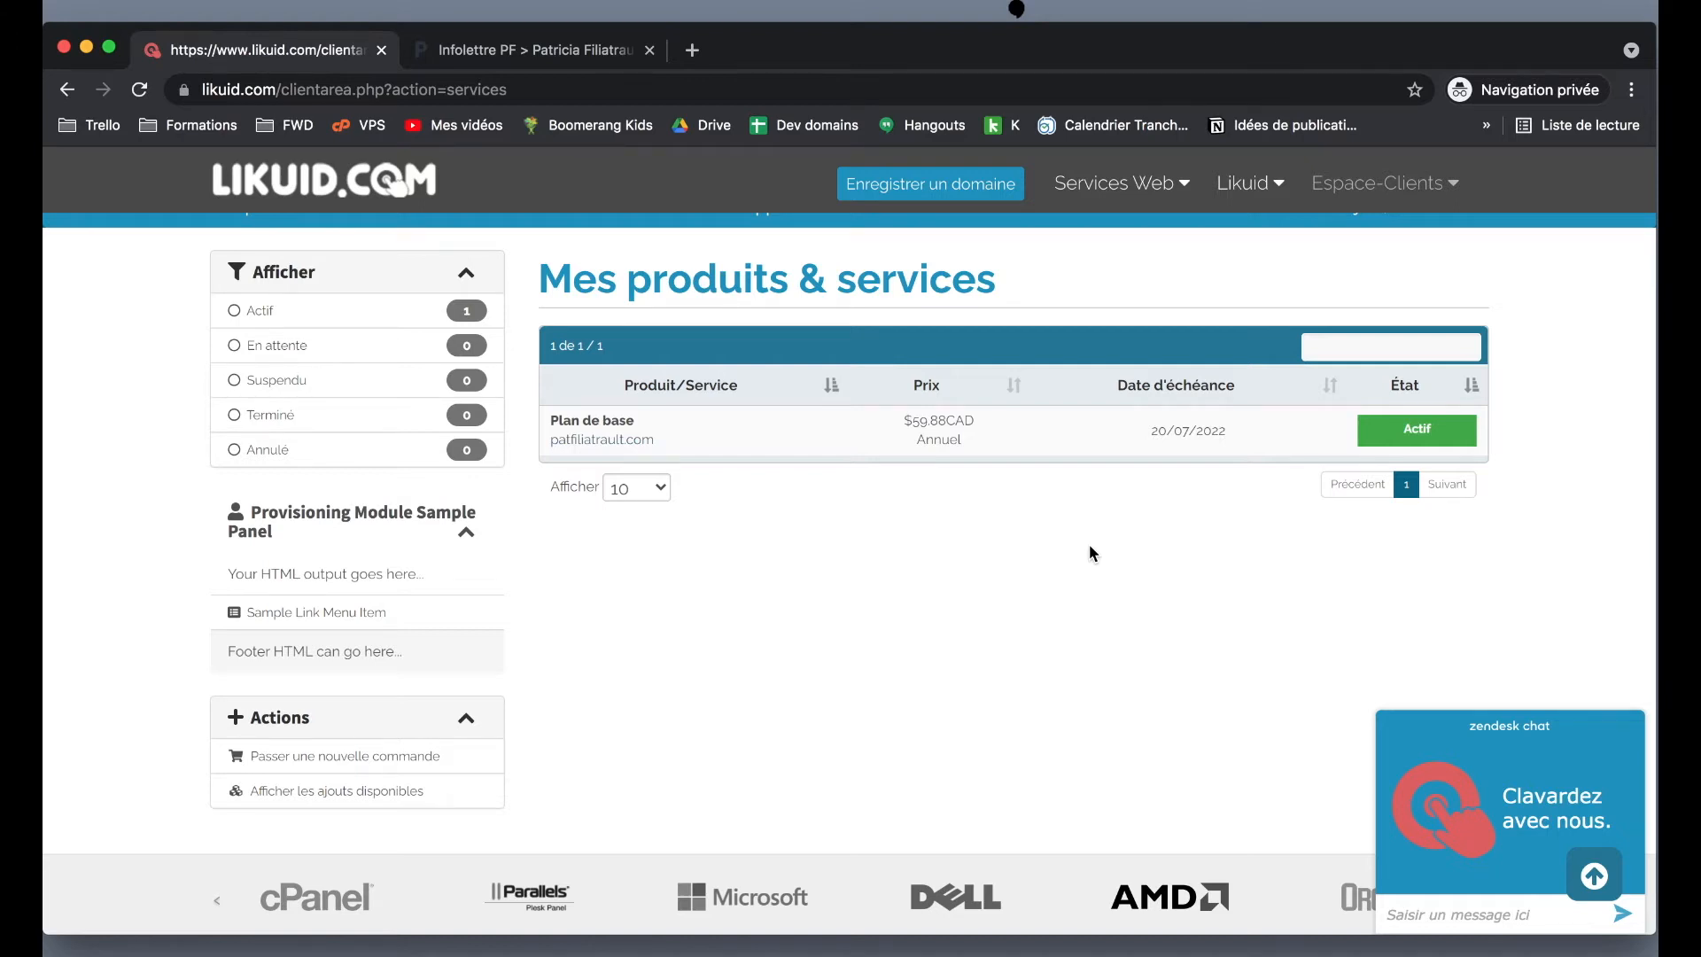
pyautogui.scroll(3, 1089, 545)
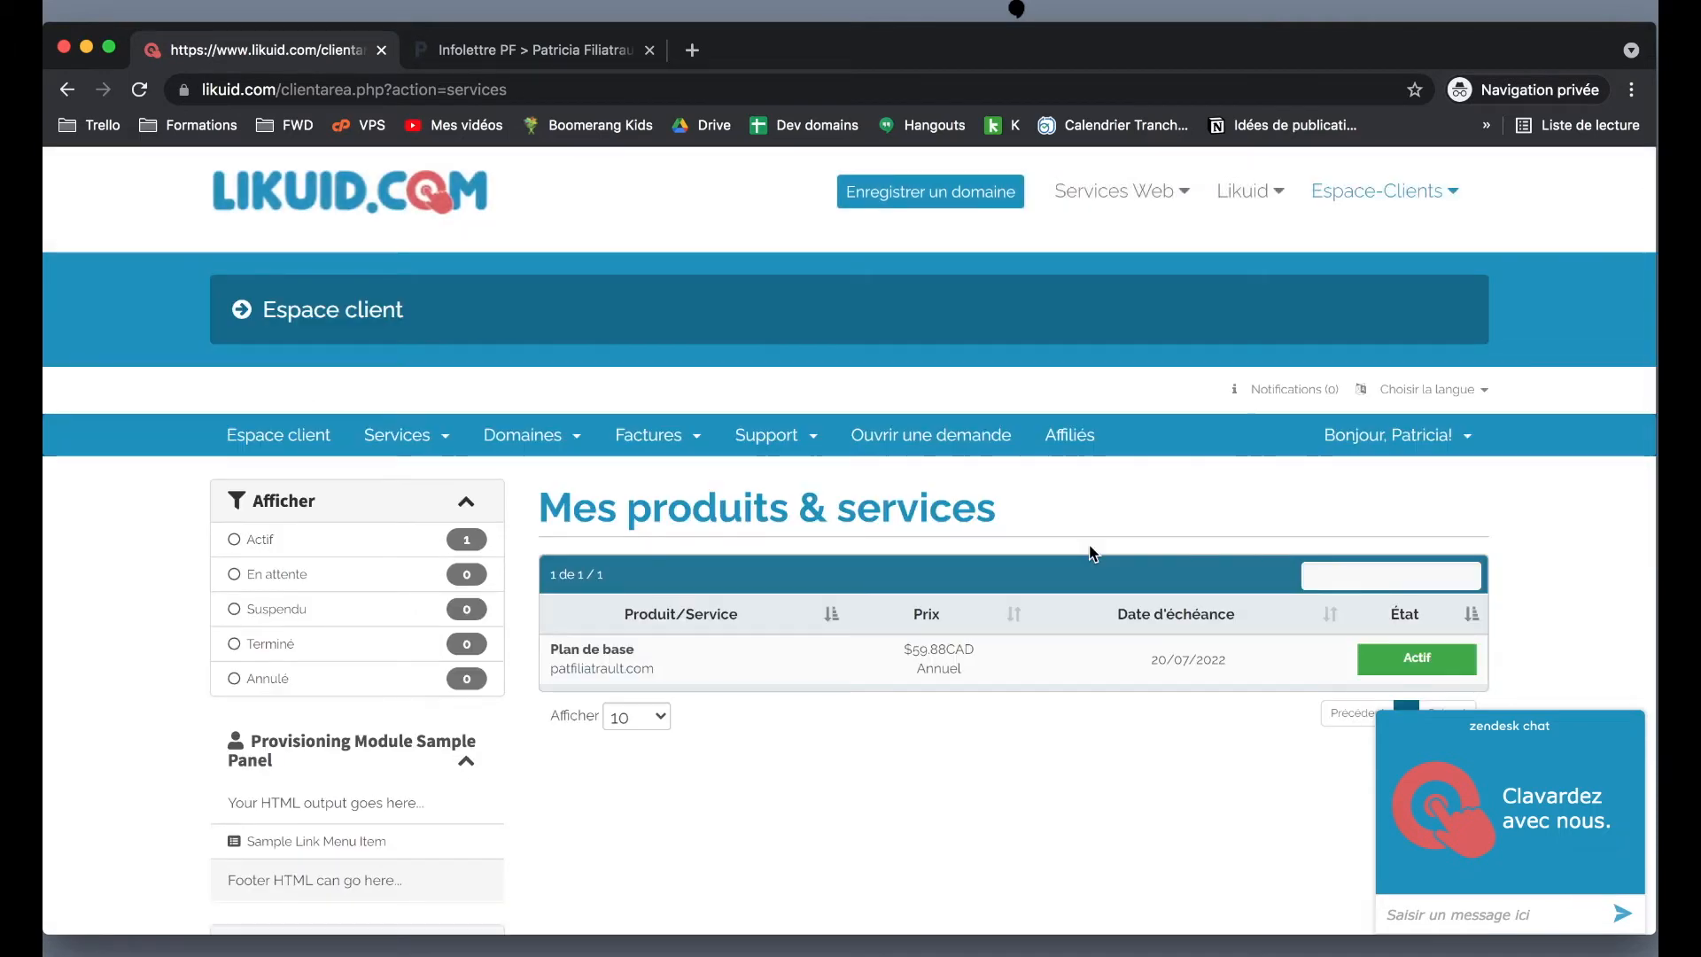
pyautogui.scroll(-1, 1092, 554)
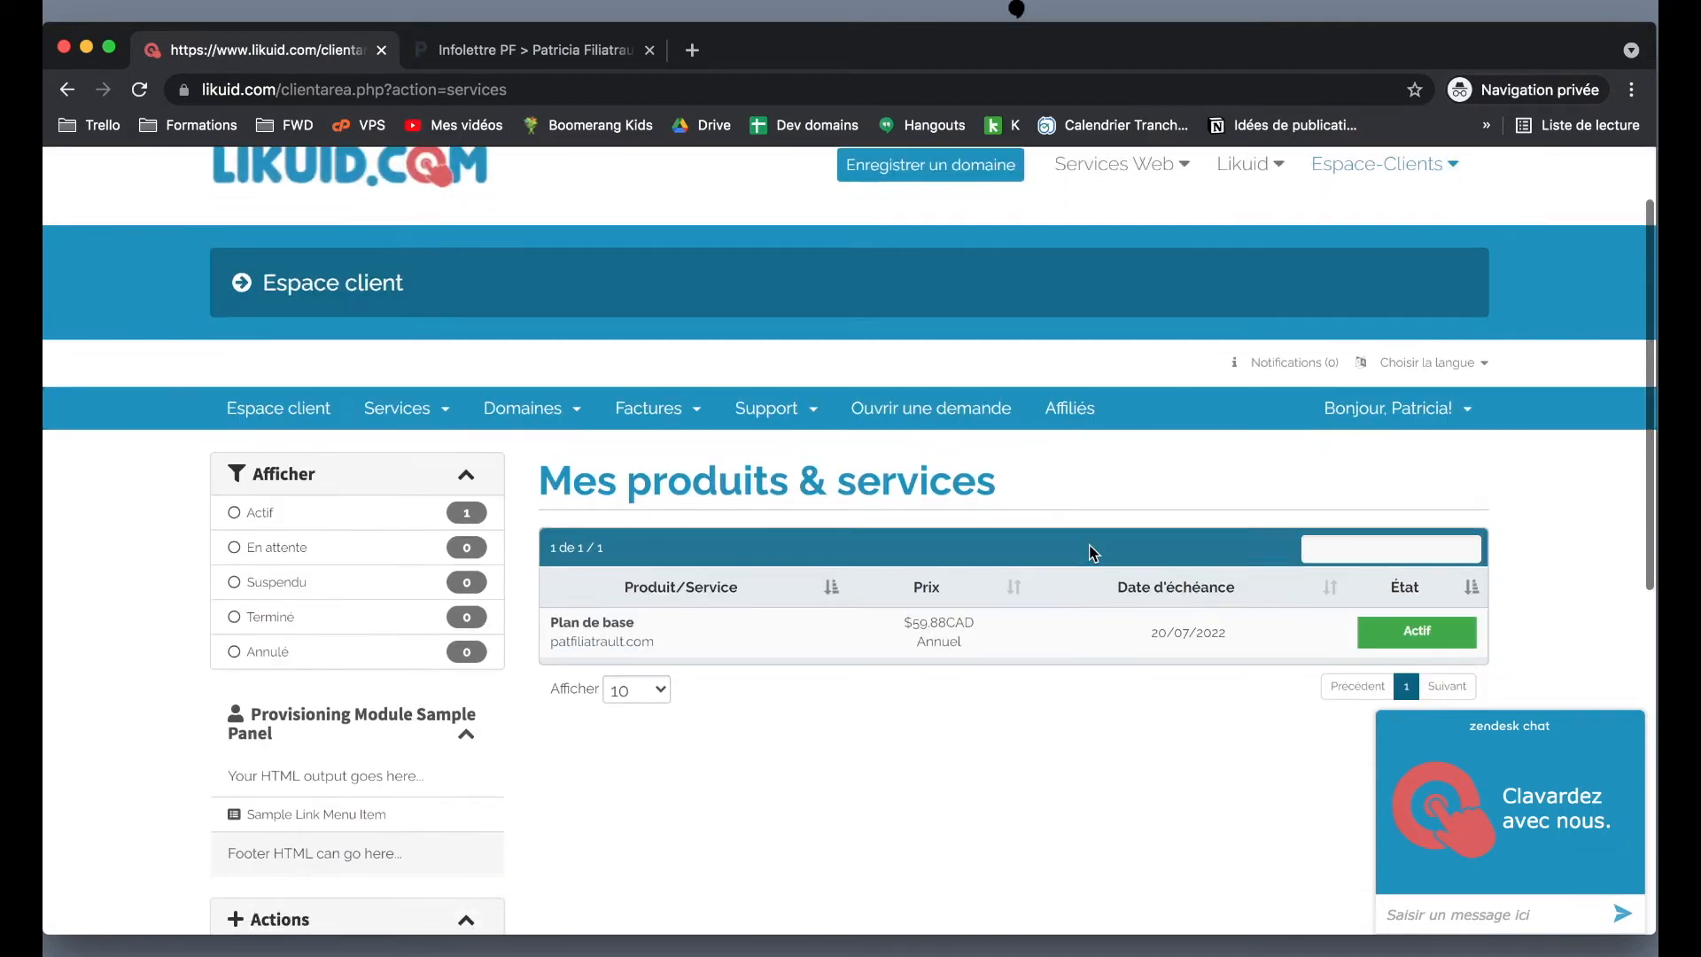
pyautogui.click(523, 412)
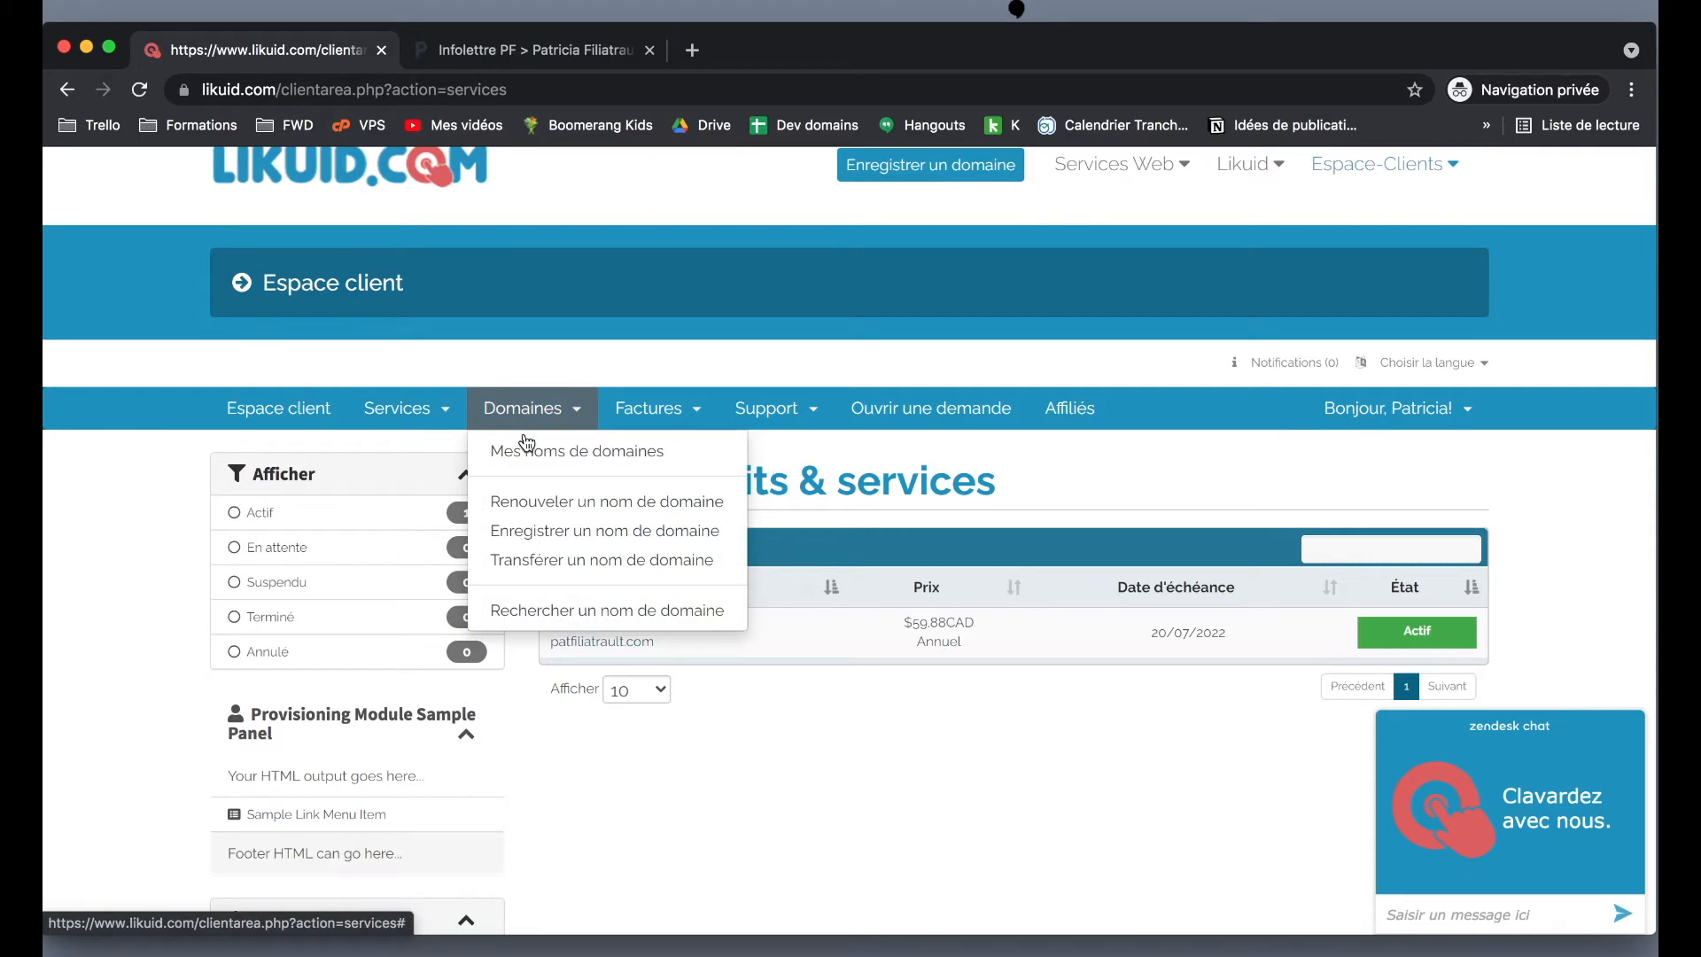
pyautogui.click(531, 449)
# - Open patfiliatrault.com in a new tab (403 Forbidden), then its Gestion page on Likuid
pyautogui.scroll(-4, 536, 460)
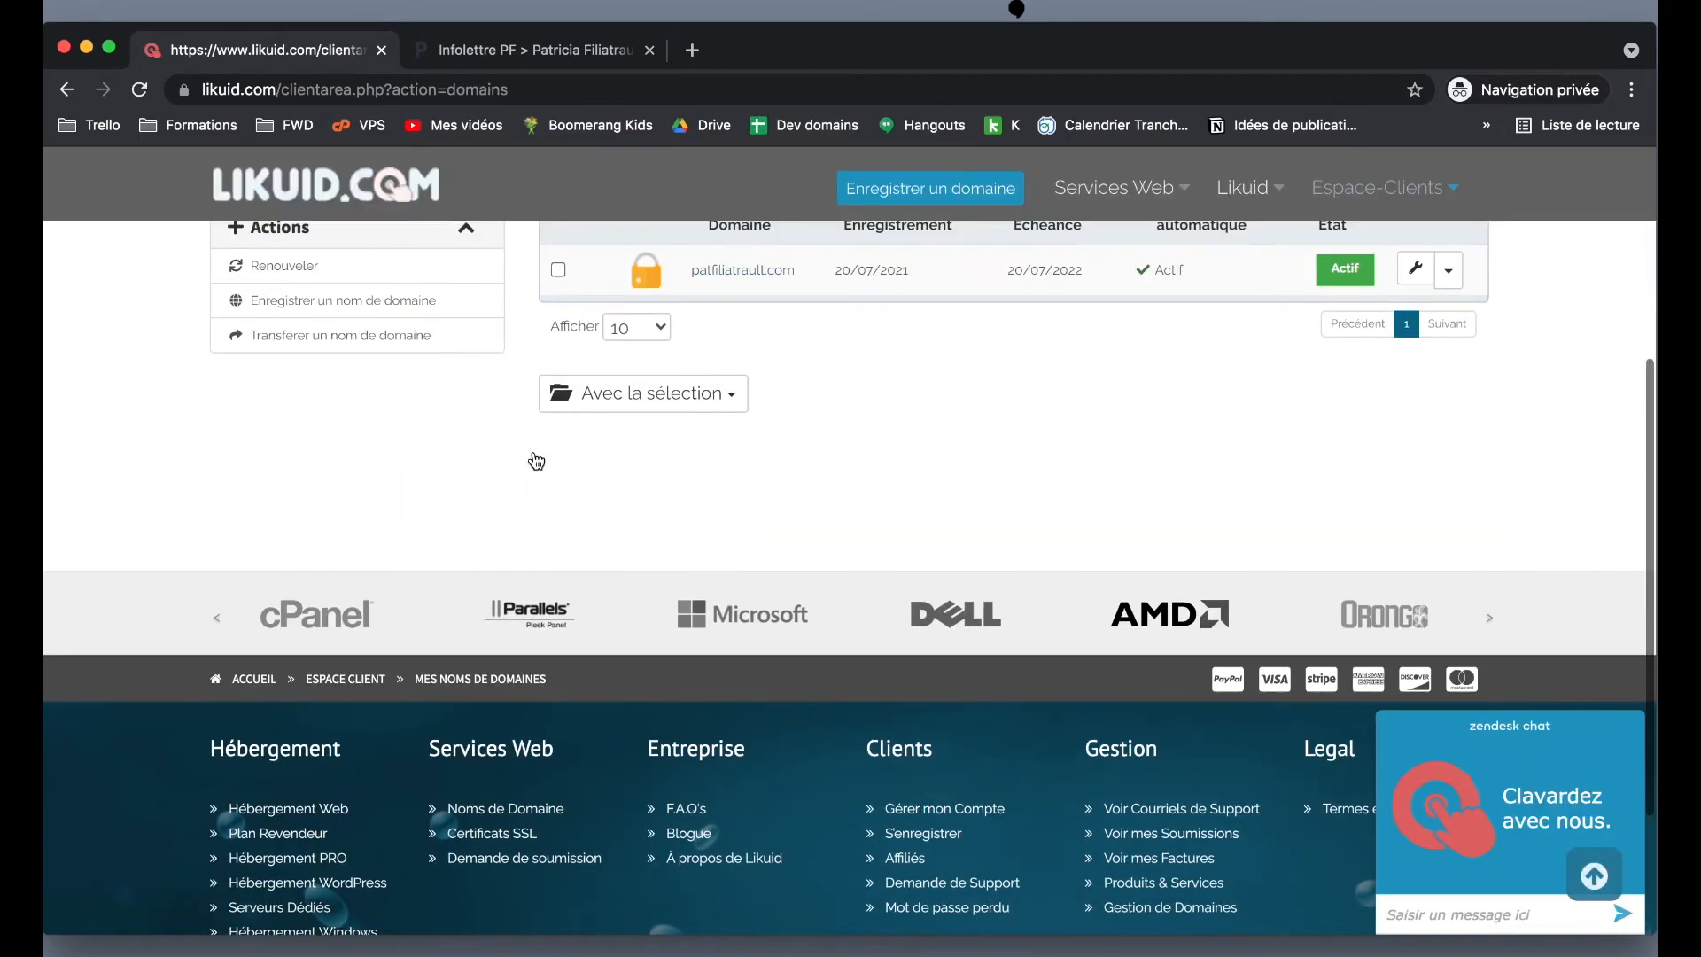
pyautogui.click(767, 303)
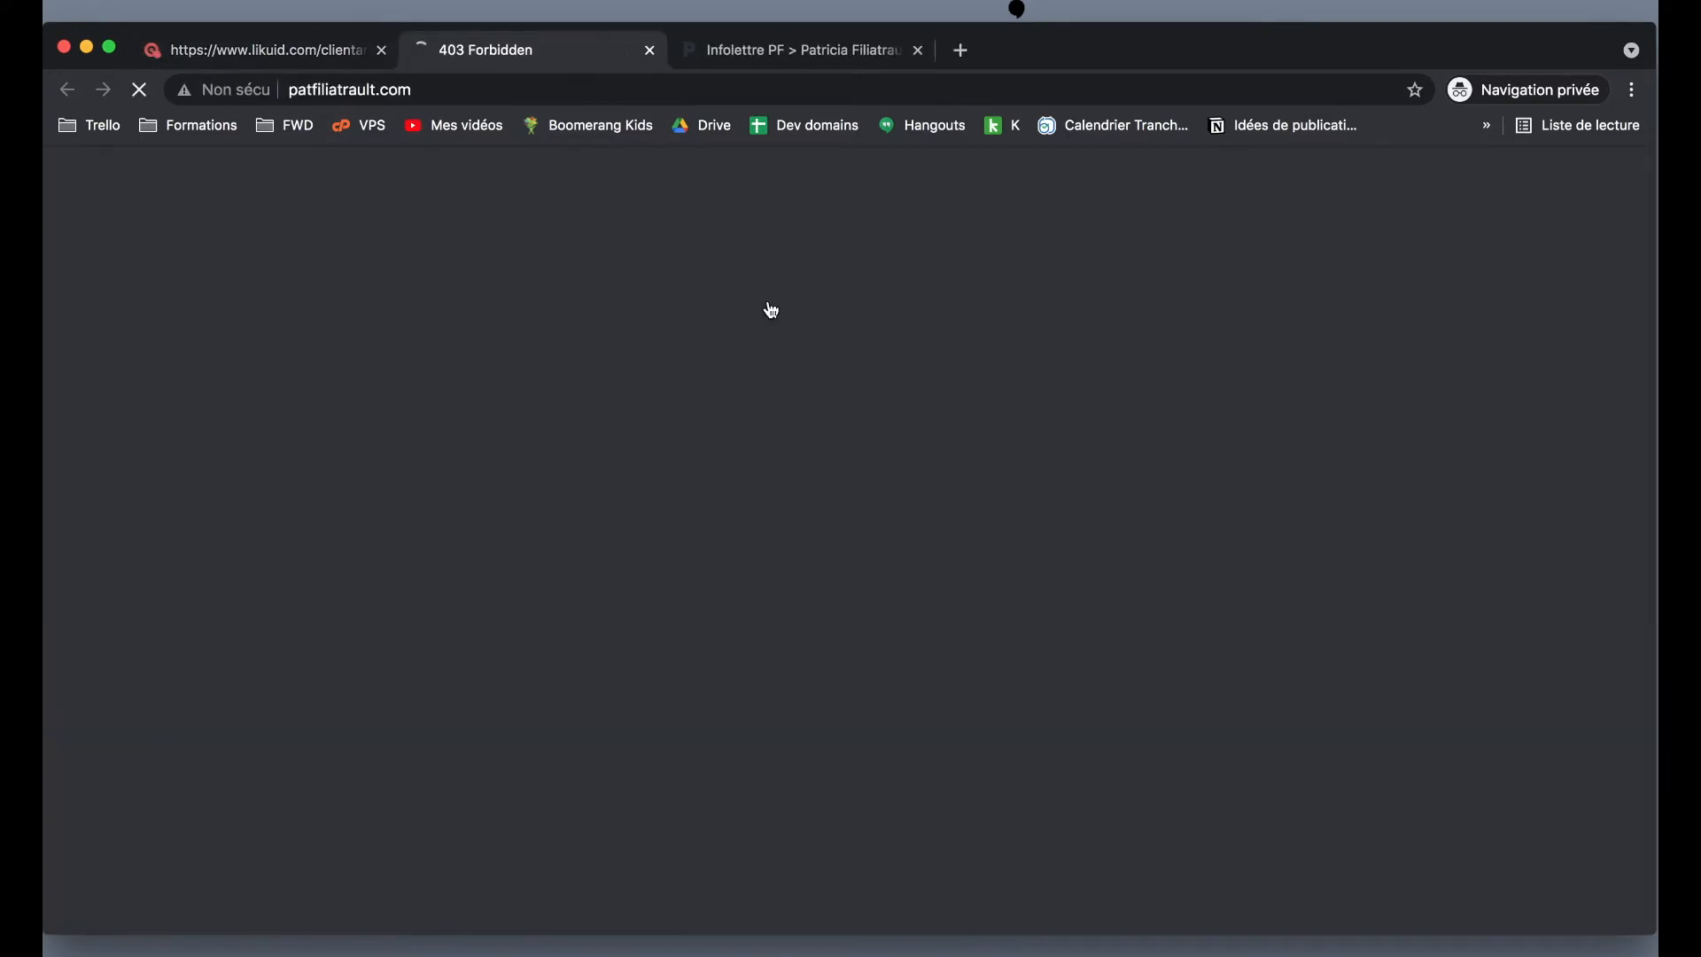
pyautogui.click(278, 51)
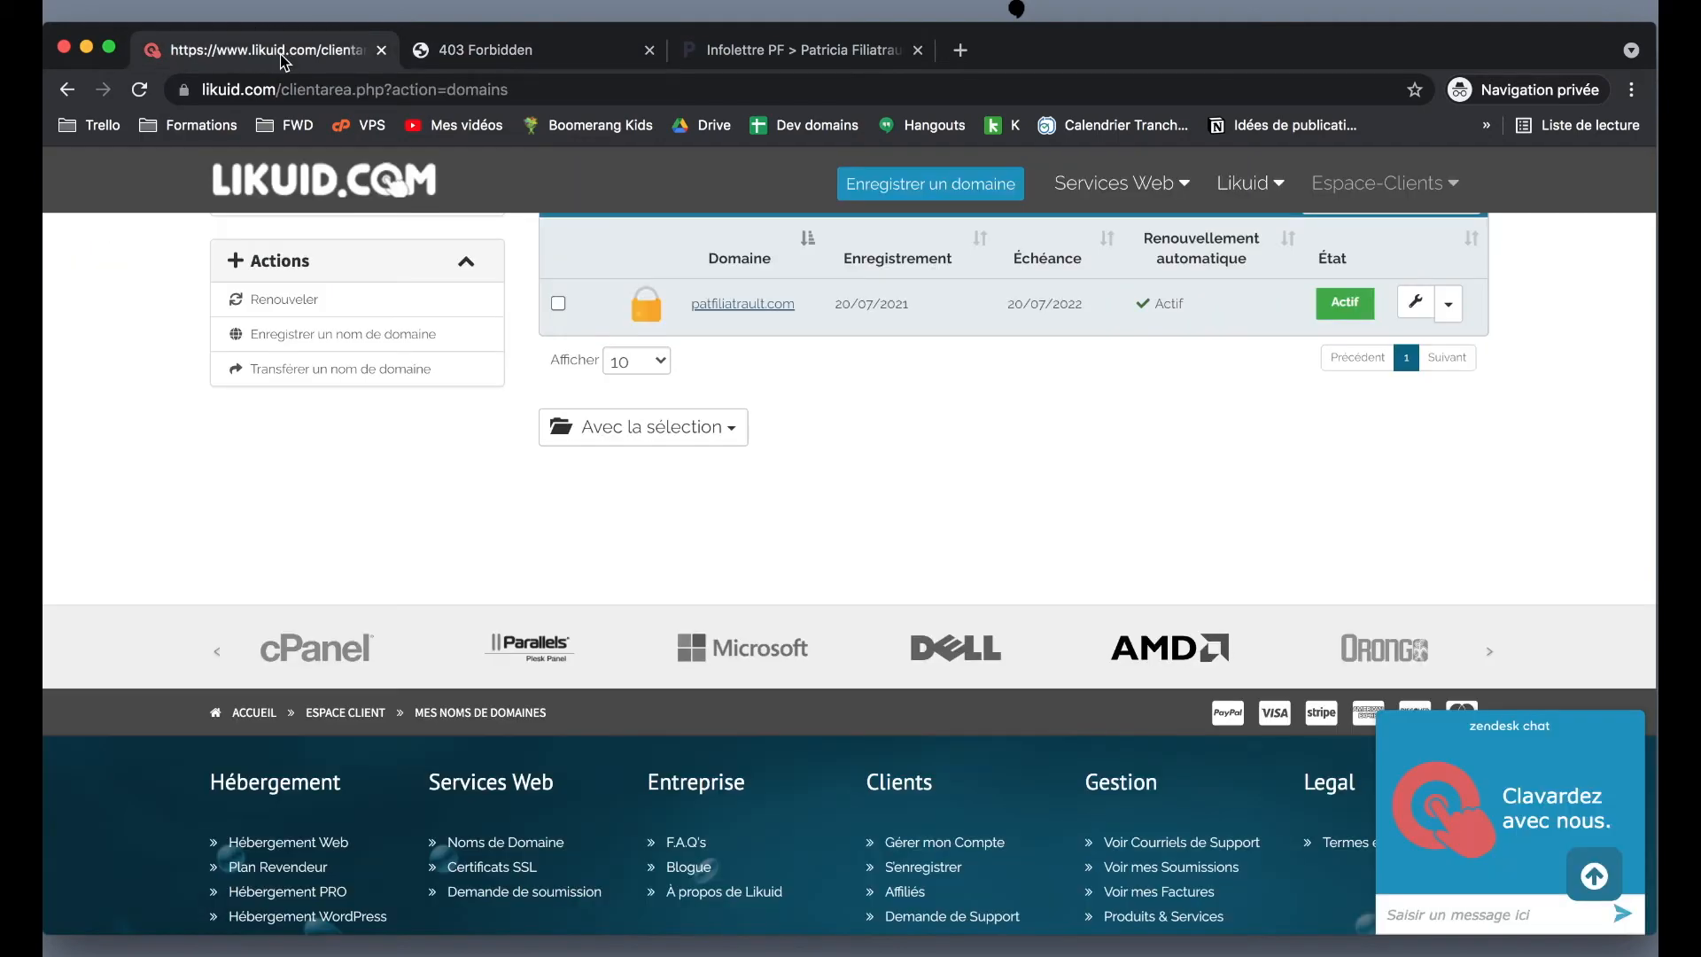
pyautogui.scroll(1, 939, 395)
pyautogui.click(928, 372)
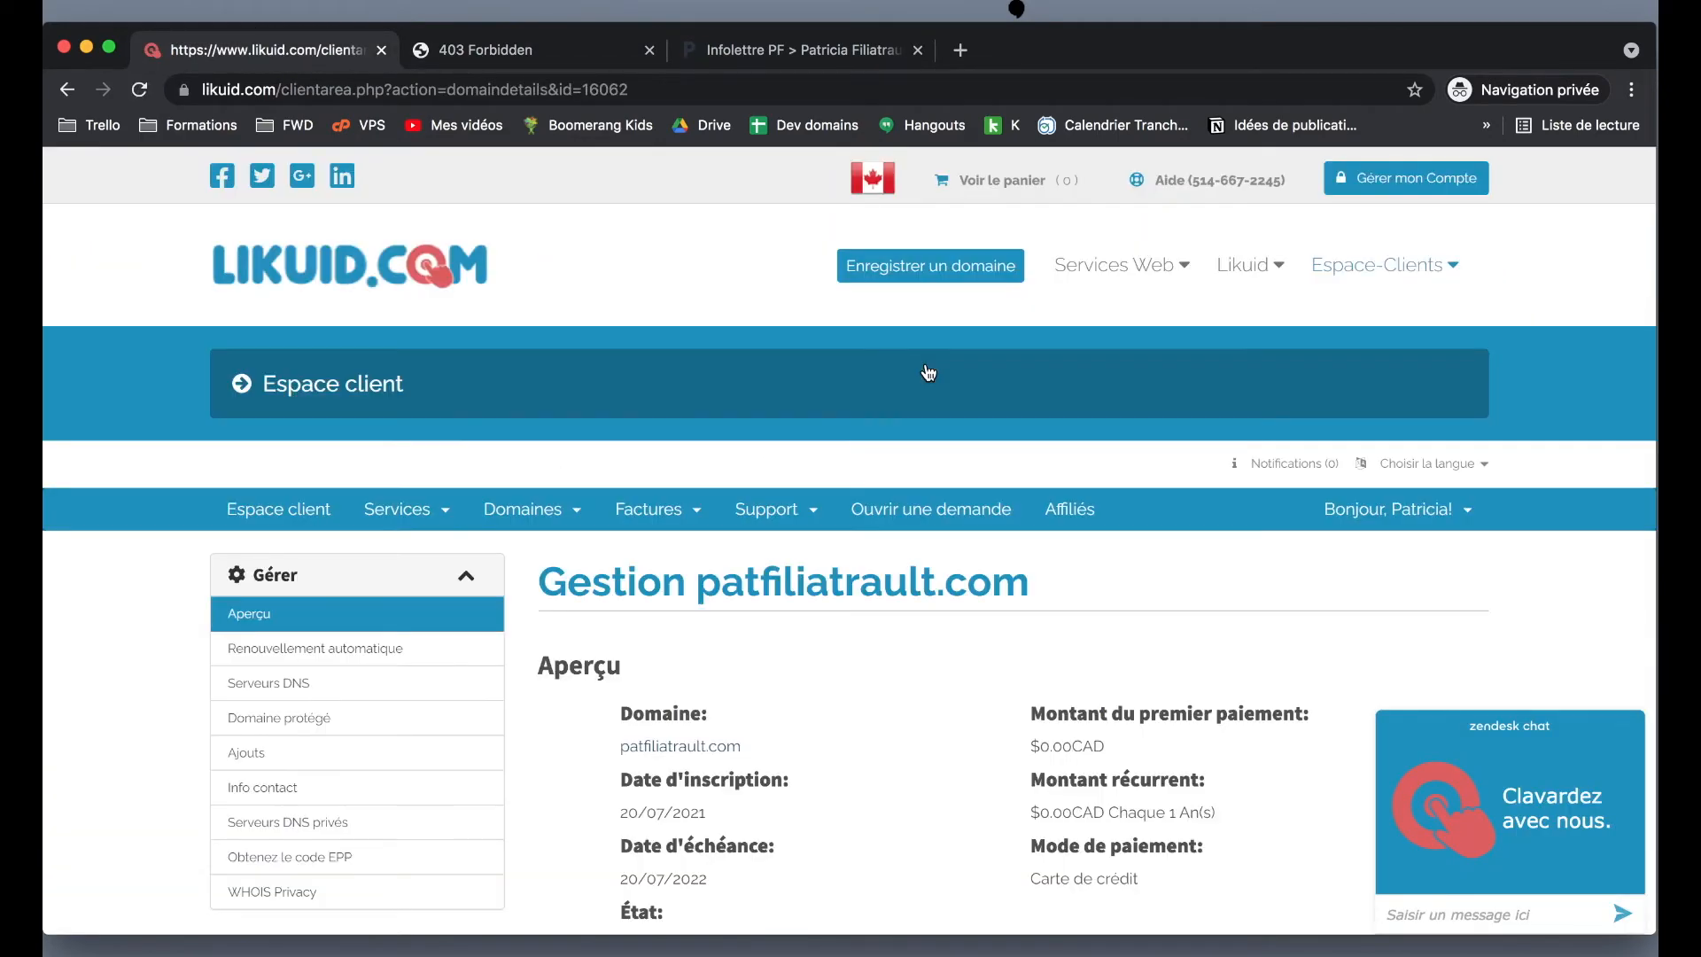
pyautogui.scroll(-2, 927, 371)
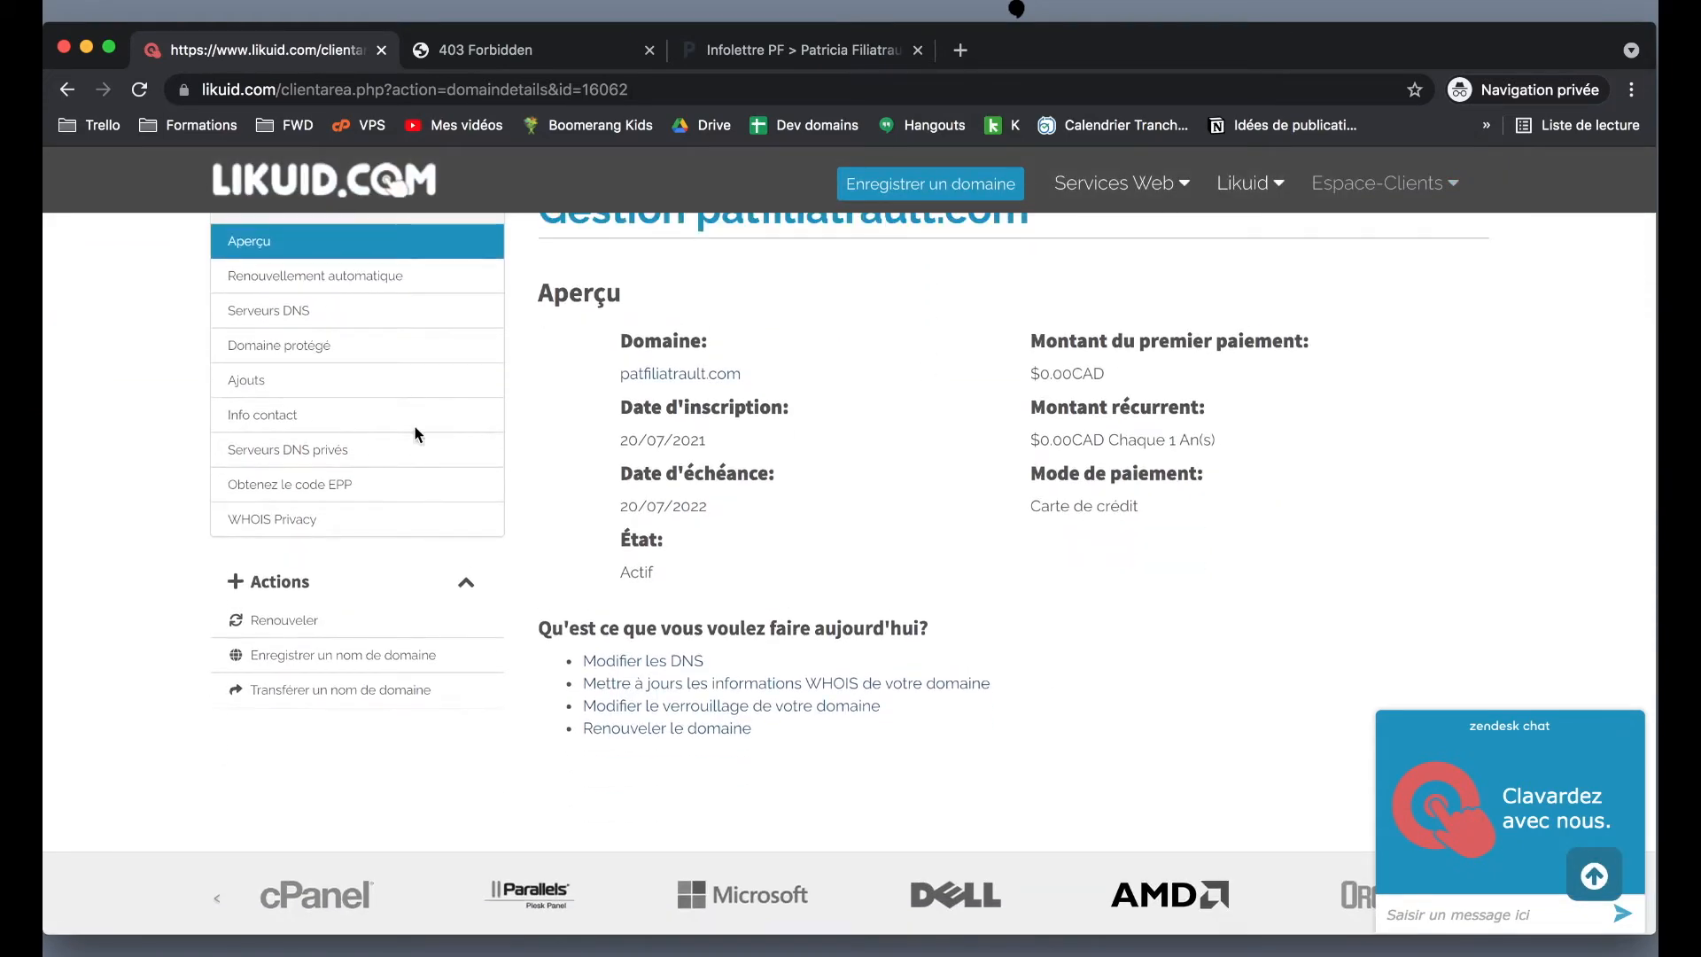
pyautogui.click(267, 282)
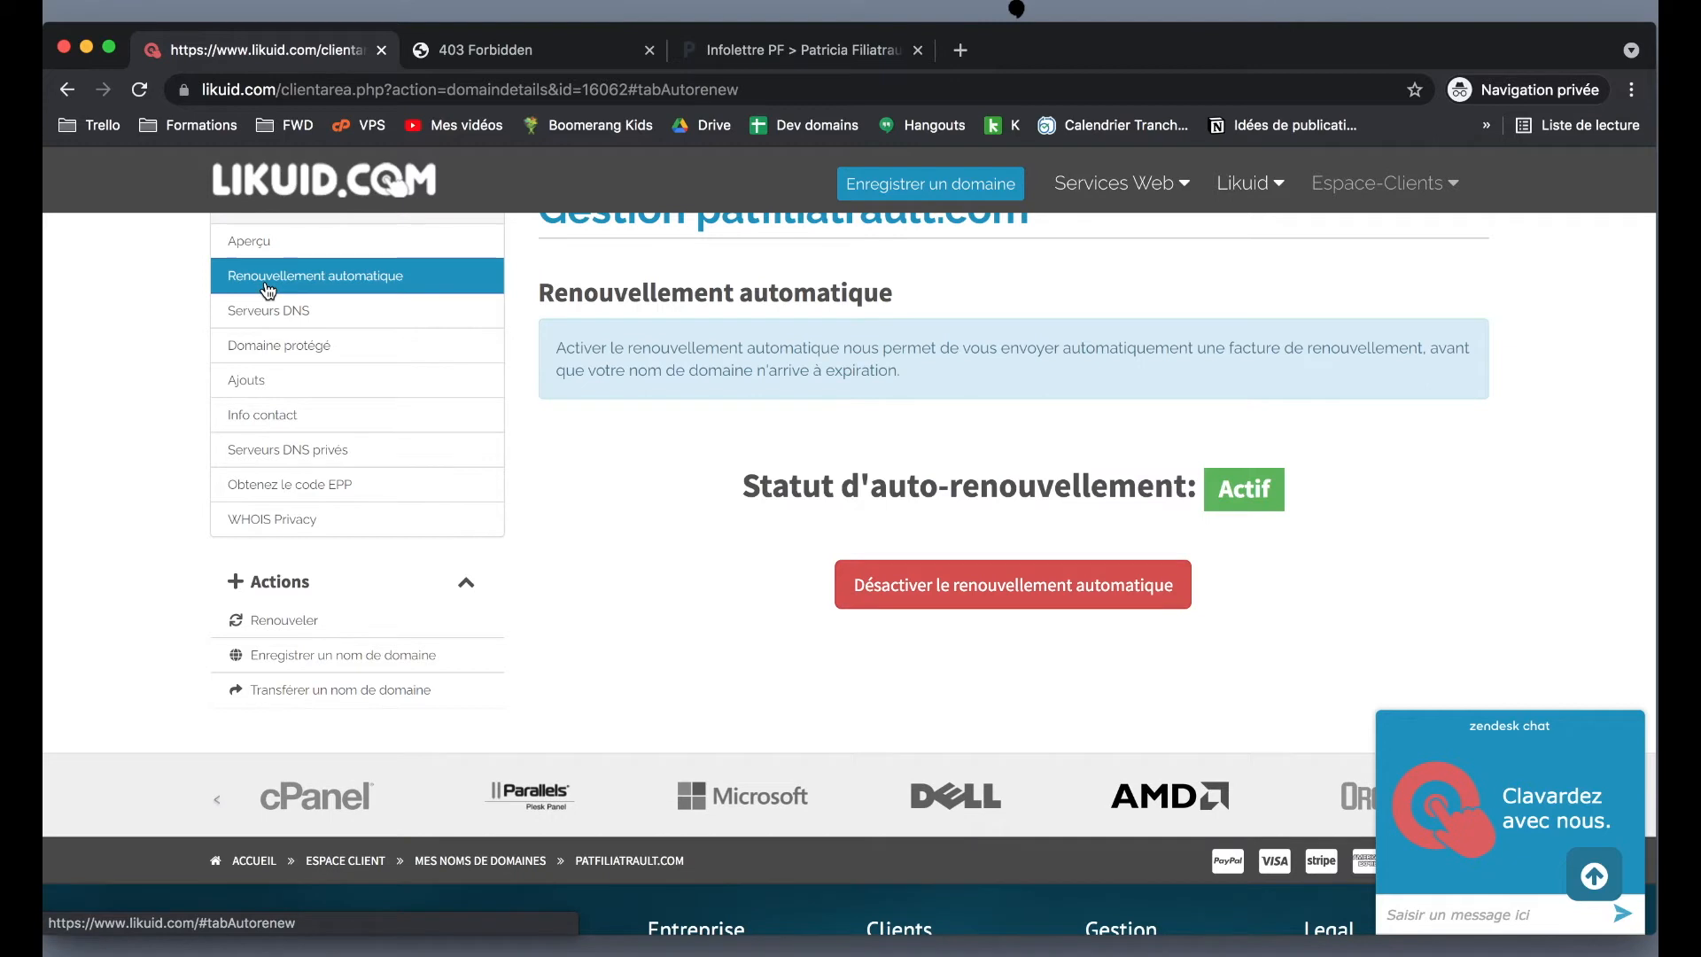
pyautogui.scroll(-1, 714, 593)
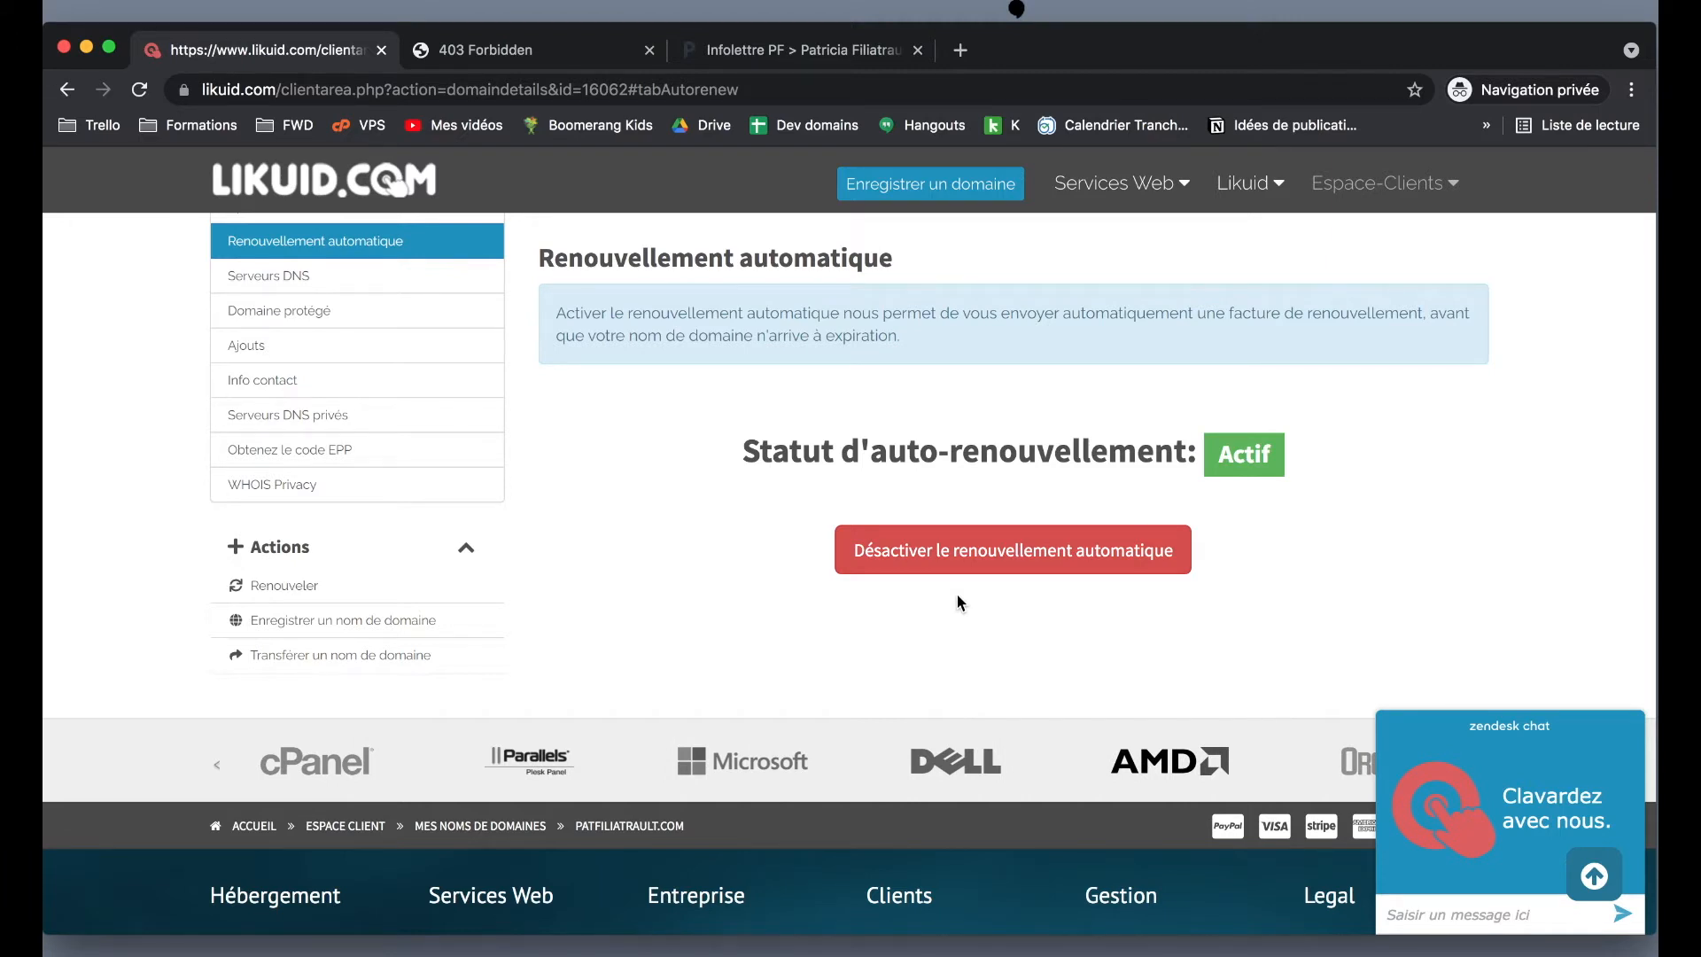
pyautogui.scroll(5, 956, 602)
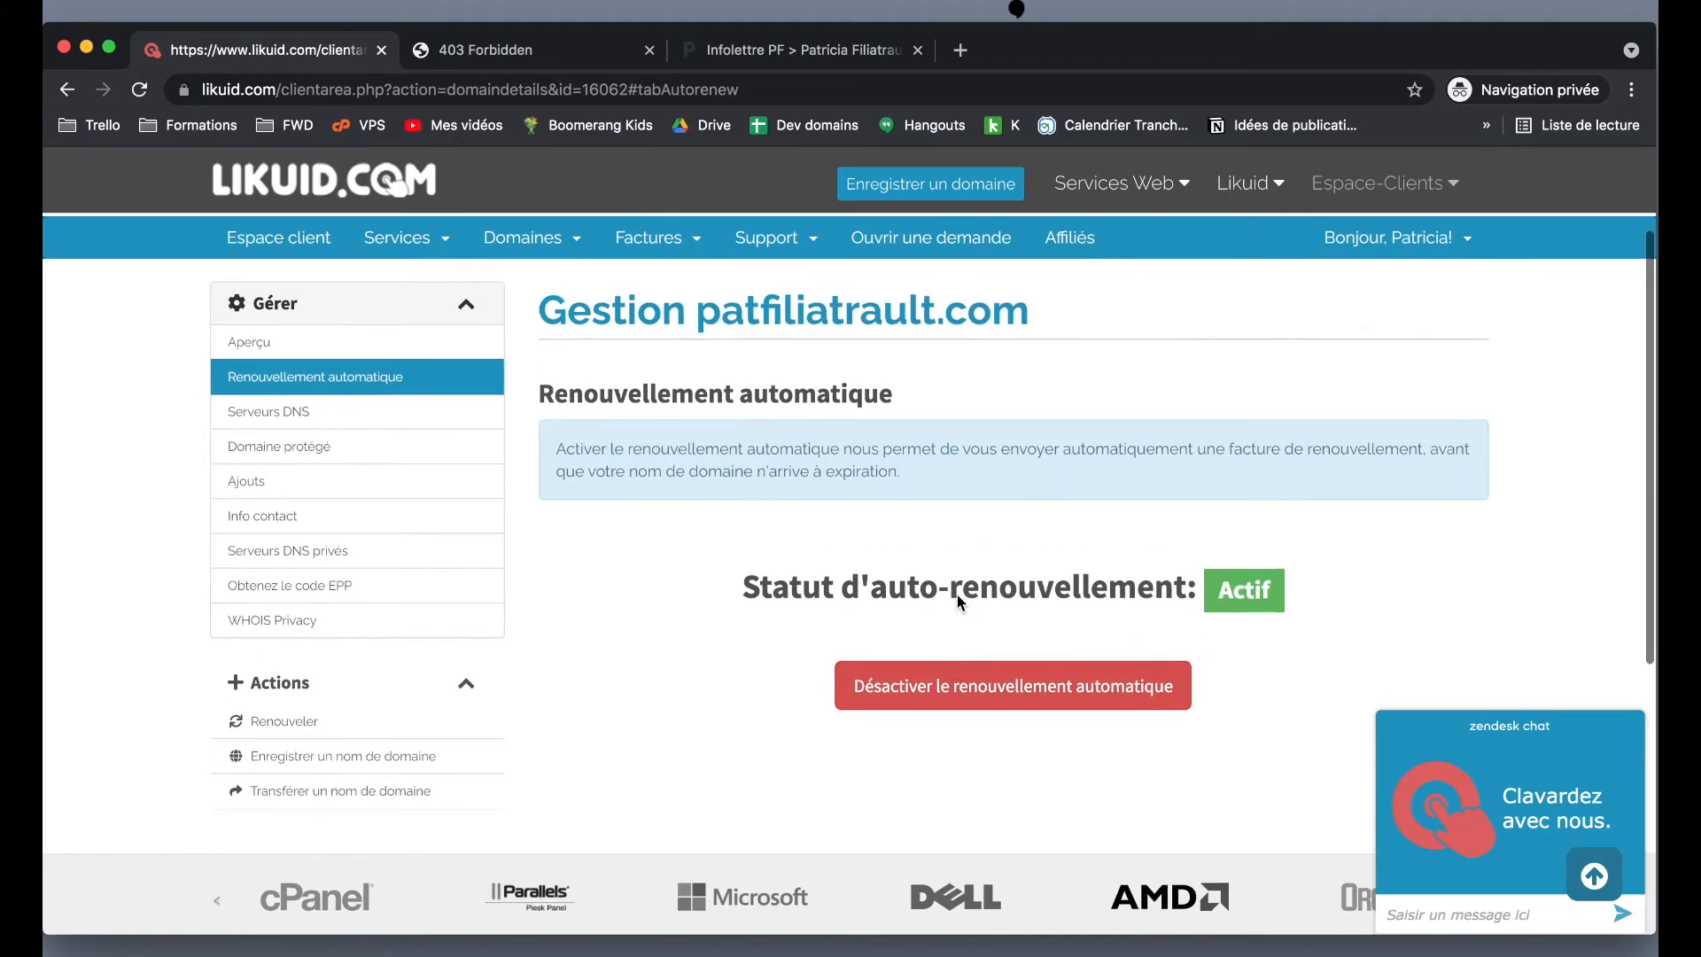
pyautogui.scroll(1, 956, 603)
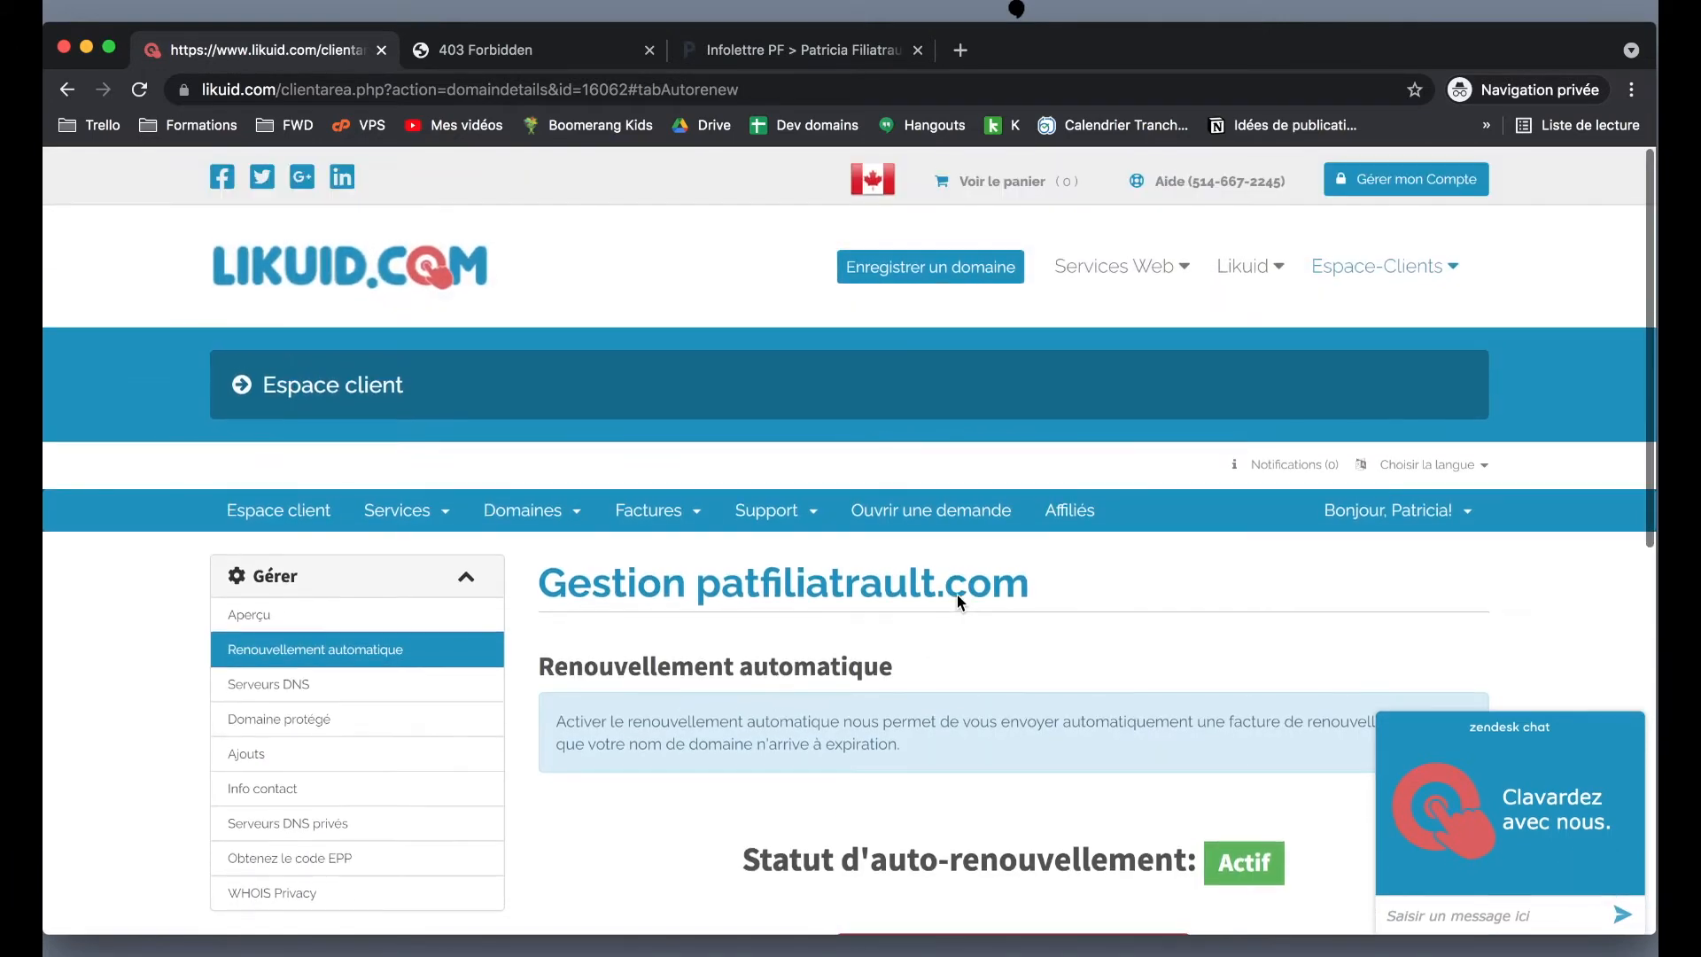
pyautogui.scroll(-3, 957, 602)
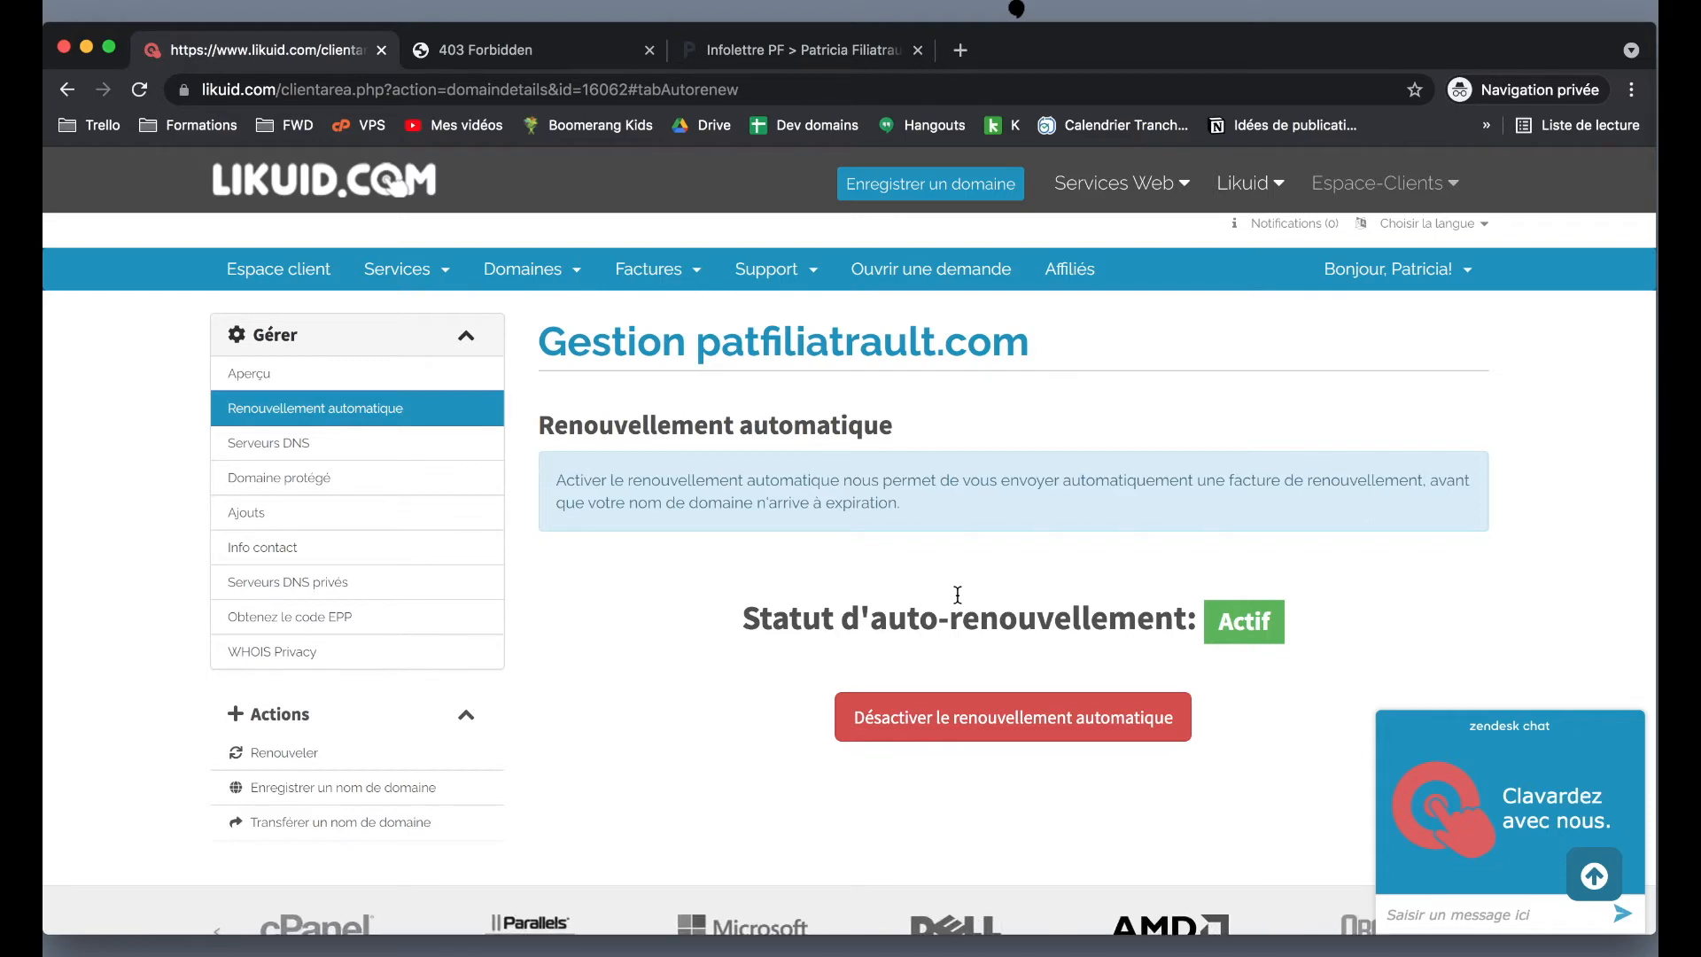
pyautogui.scroll(1, 957, 595)
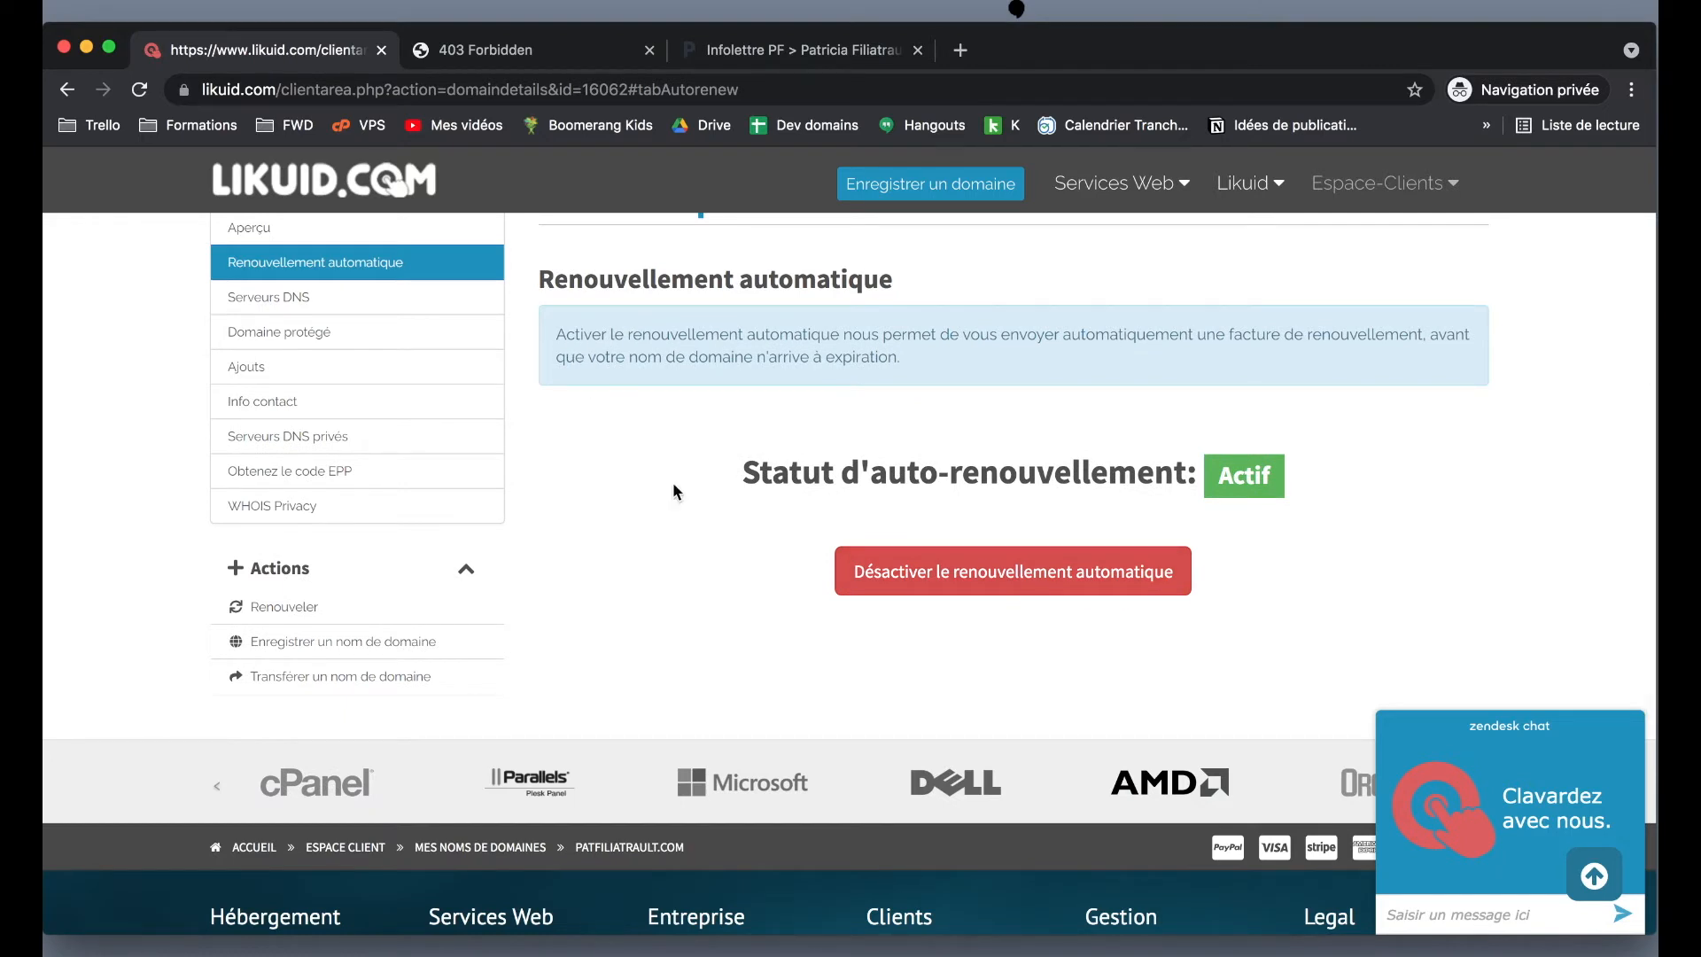
pyautogui.scroll(5, 672, 482)
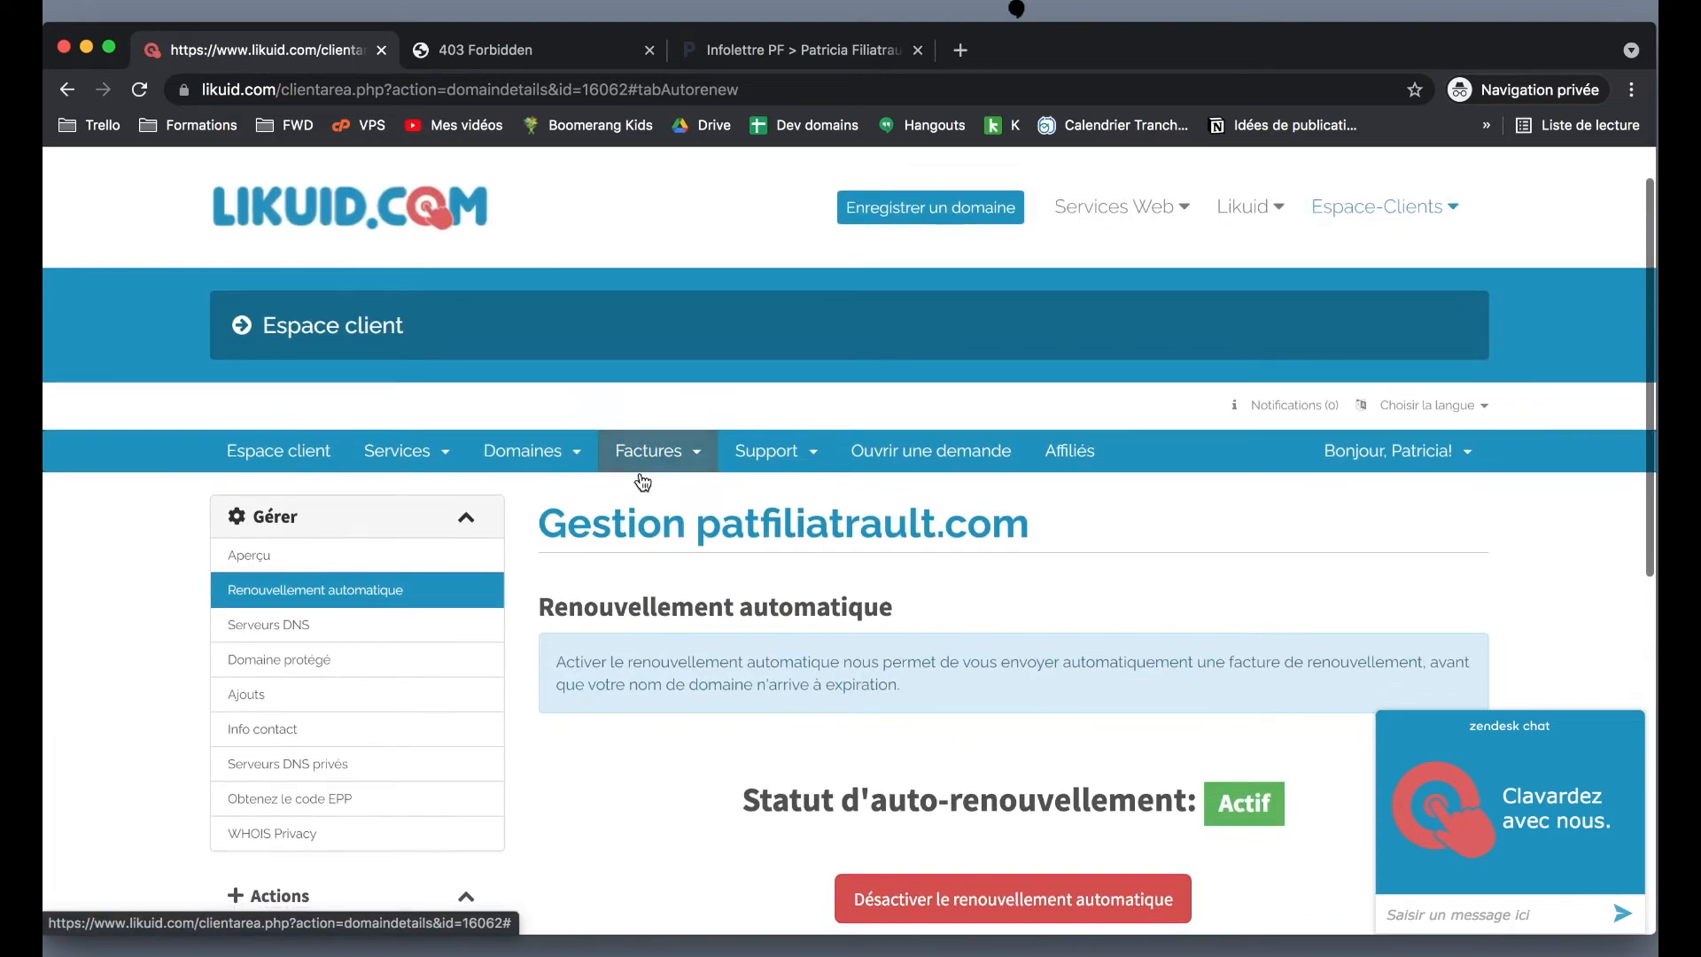
pyautogui.click(558, 453)
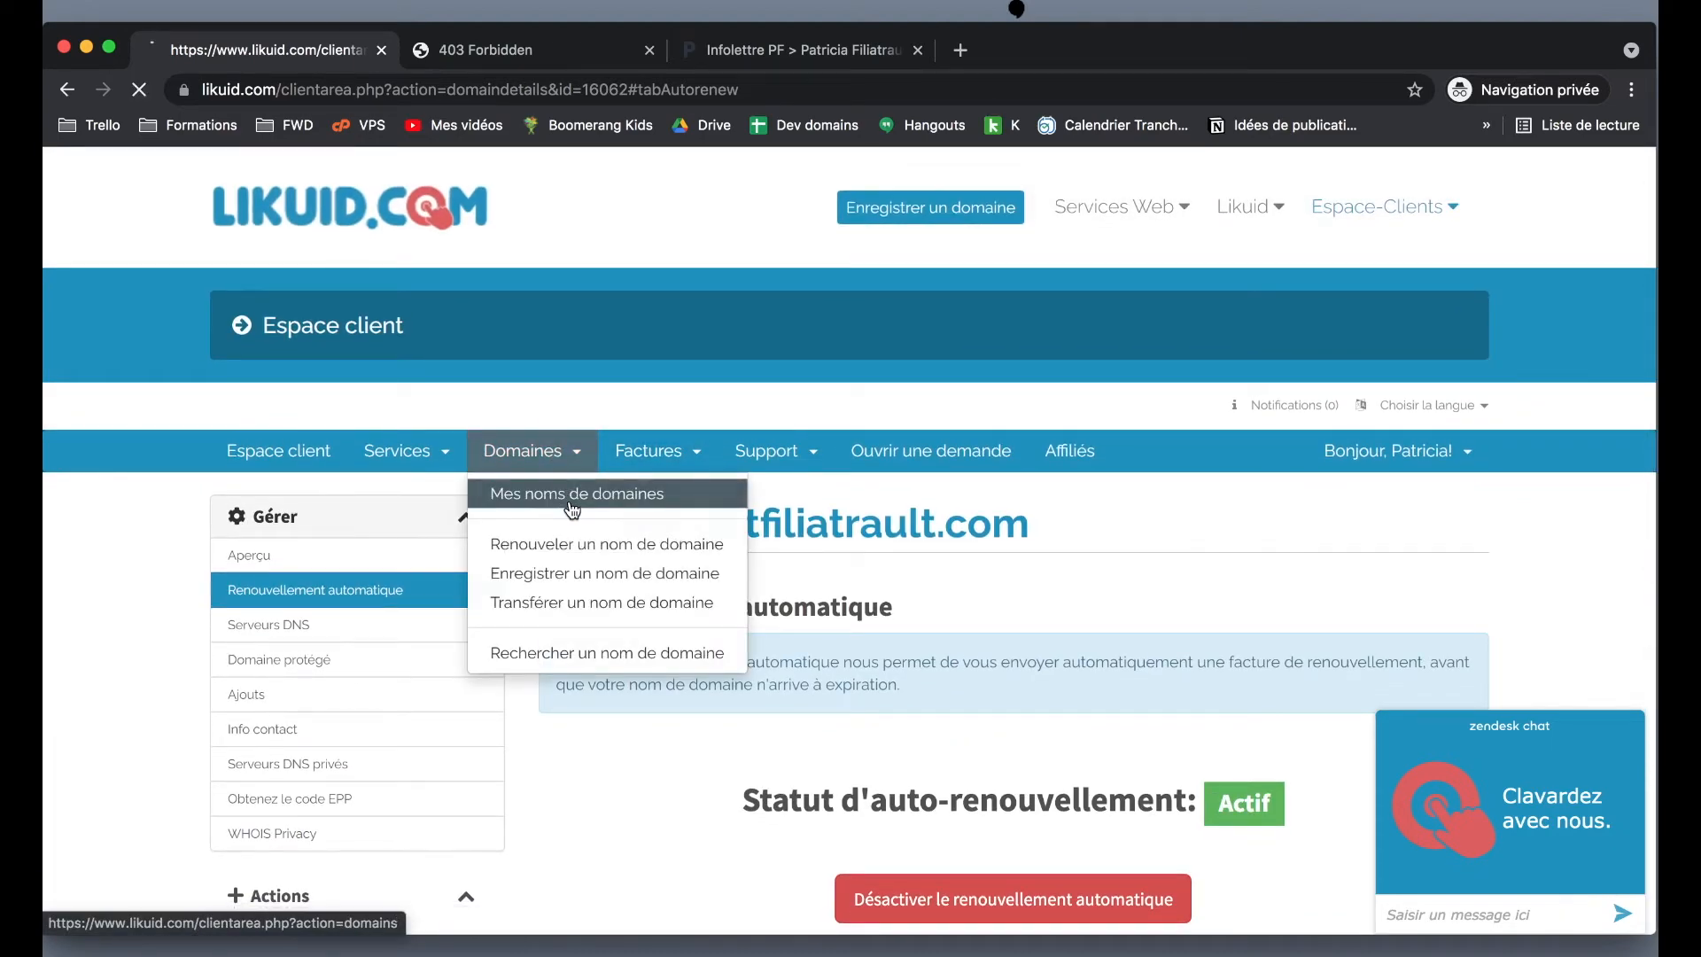
pyautogui.click(573, 493)
pyautogui.scroll(-3, 785, 583)
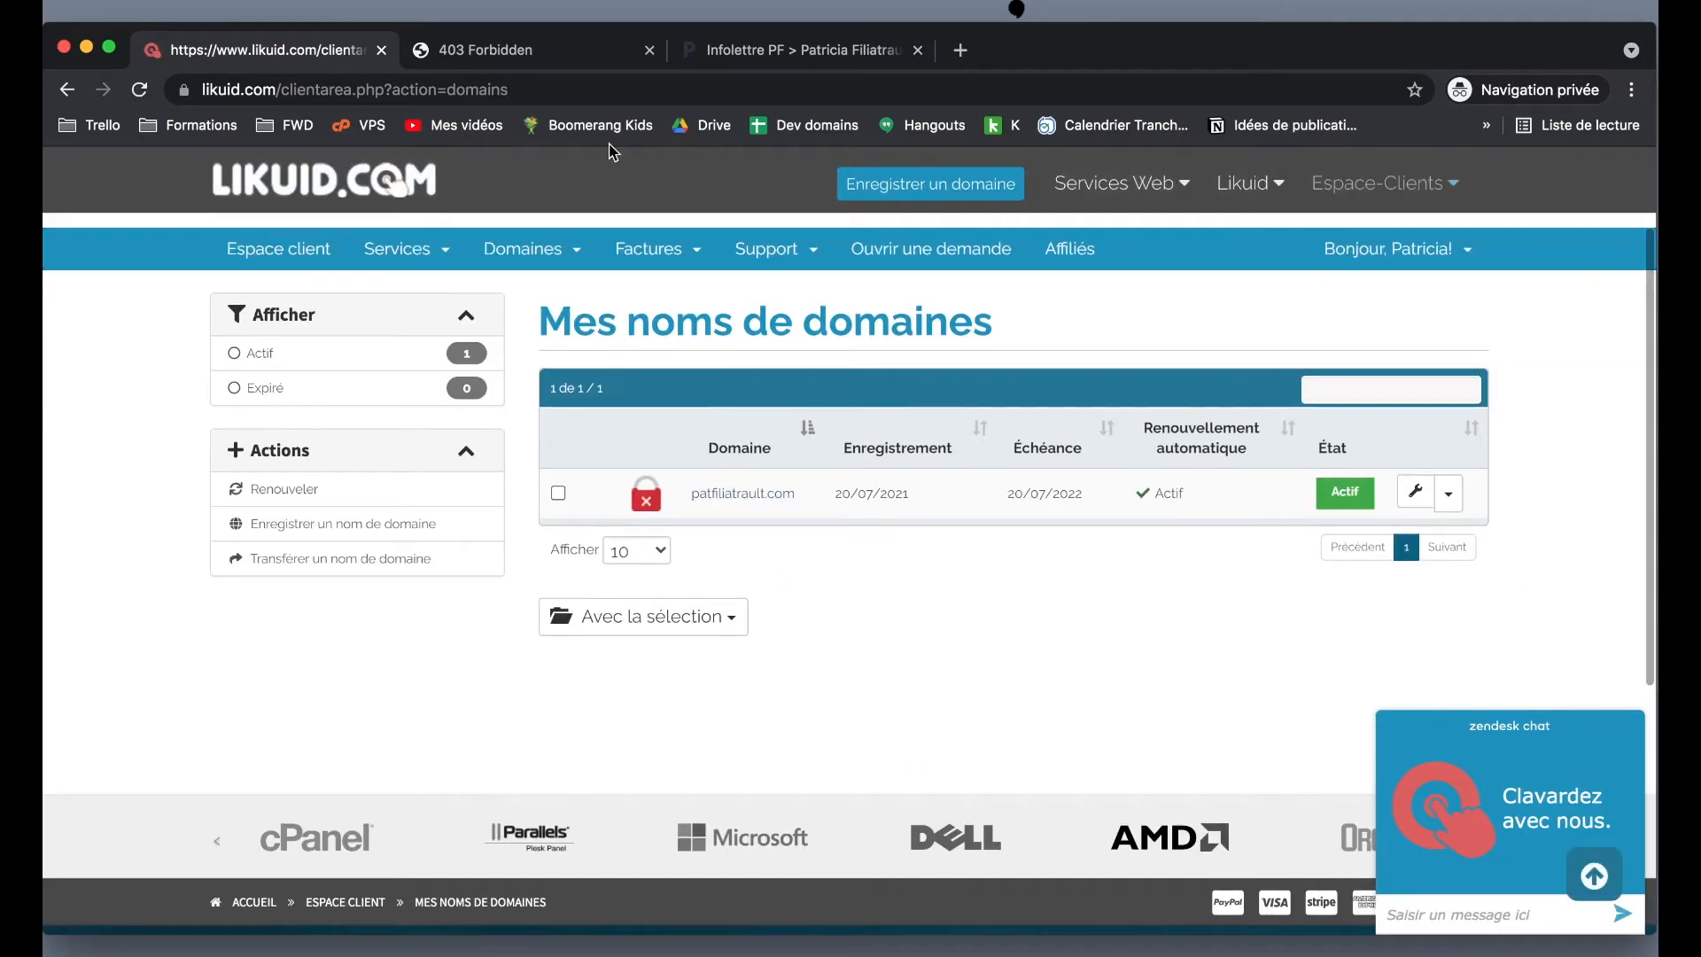
pyautogui.scroll(3, 1074, 709)
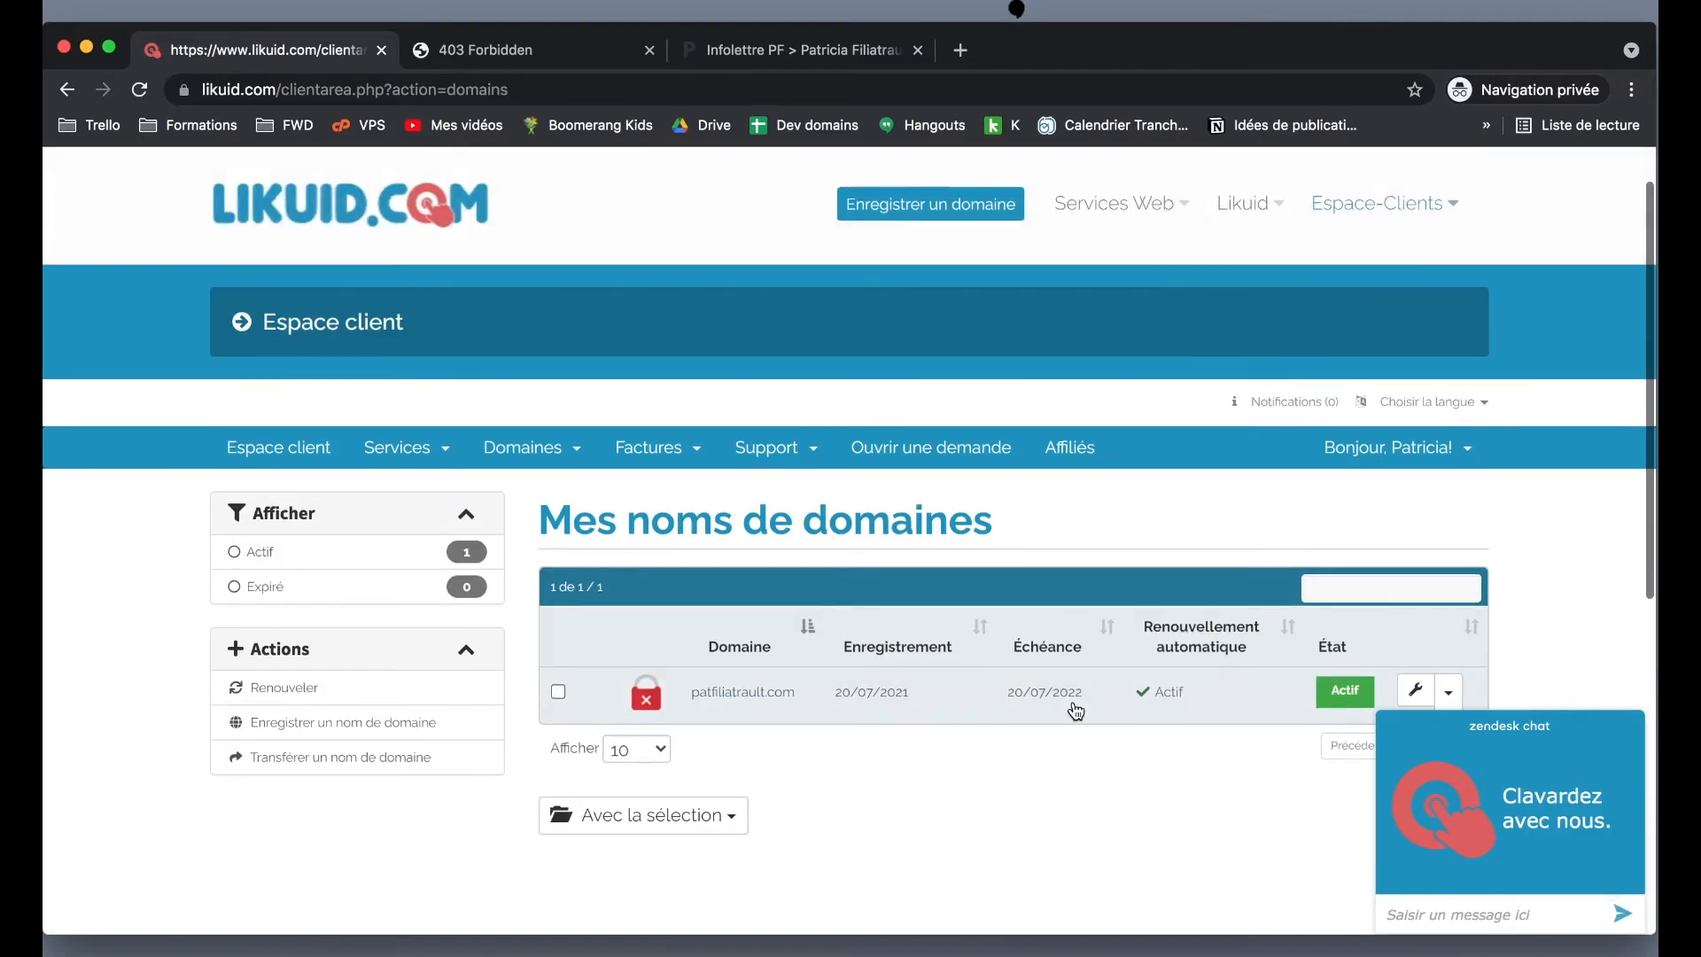
pyautogui.scroll(-3, 1075, 710)
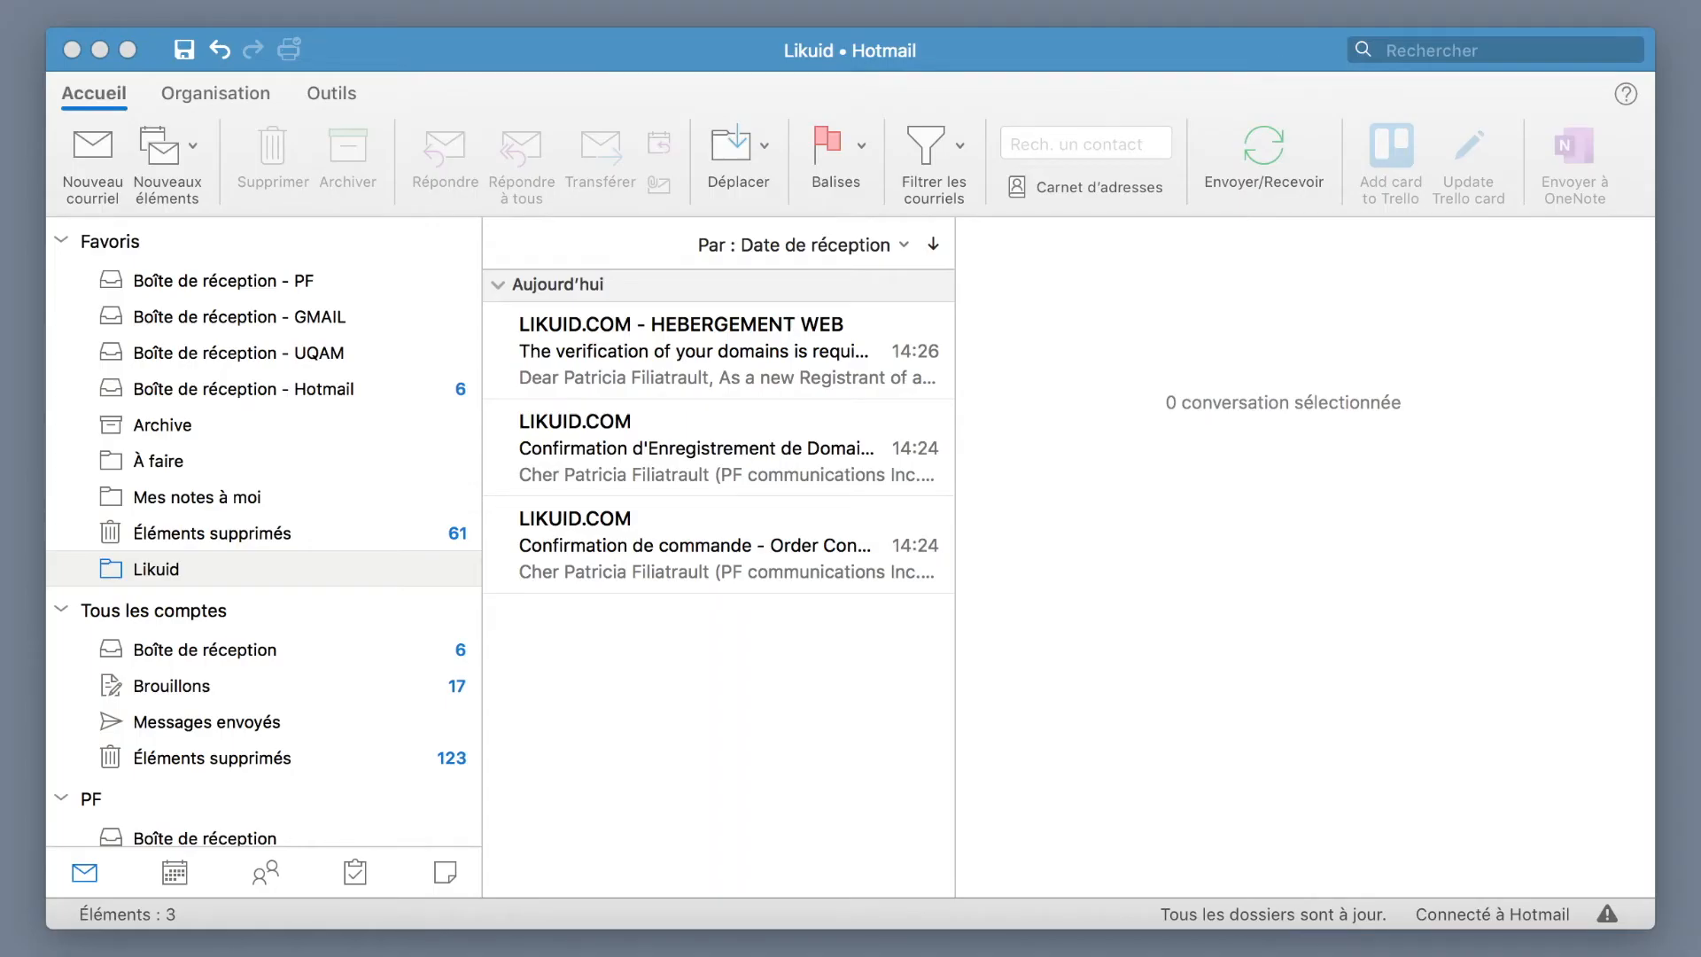
# - In Outlook, read the Likuid order confirmation and domain registration confirmation emails
pyautogui.moveTo(616, 53); pyautogui.dragTo(595, 25)
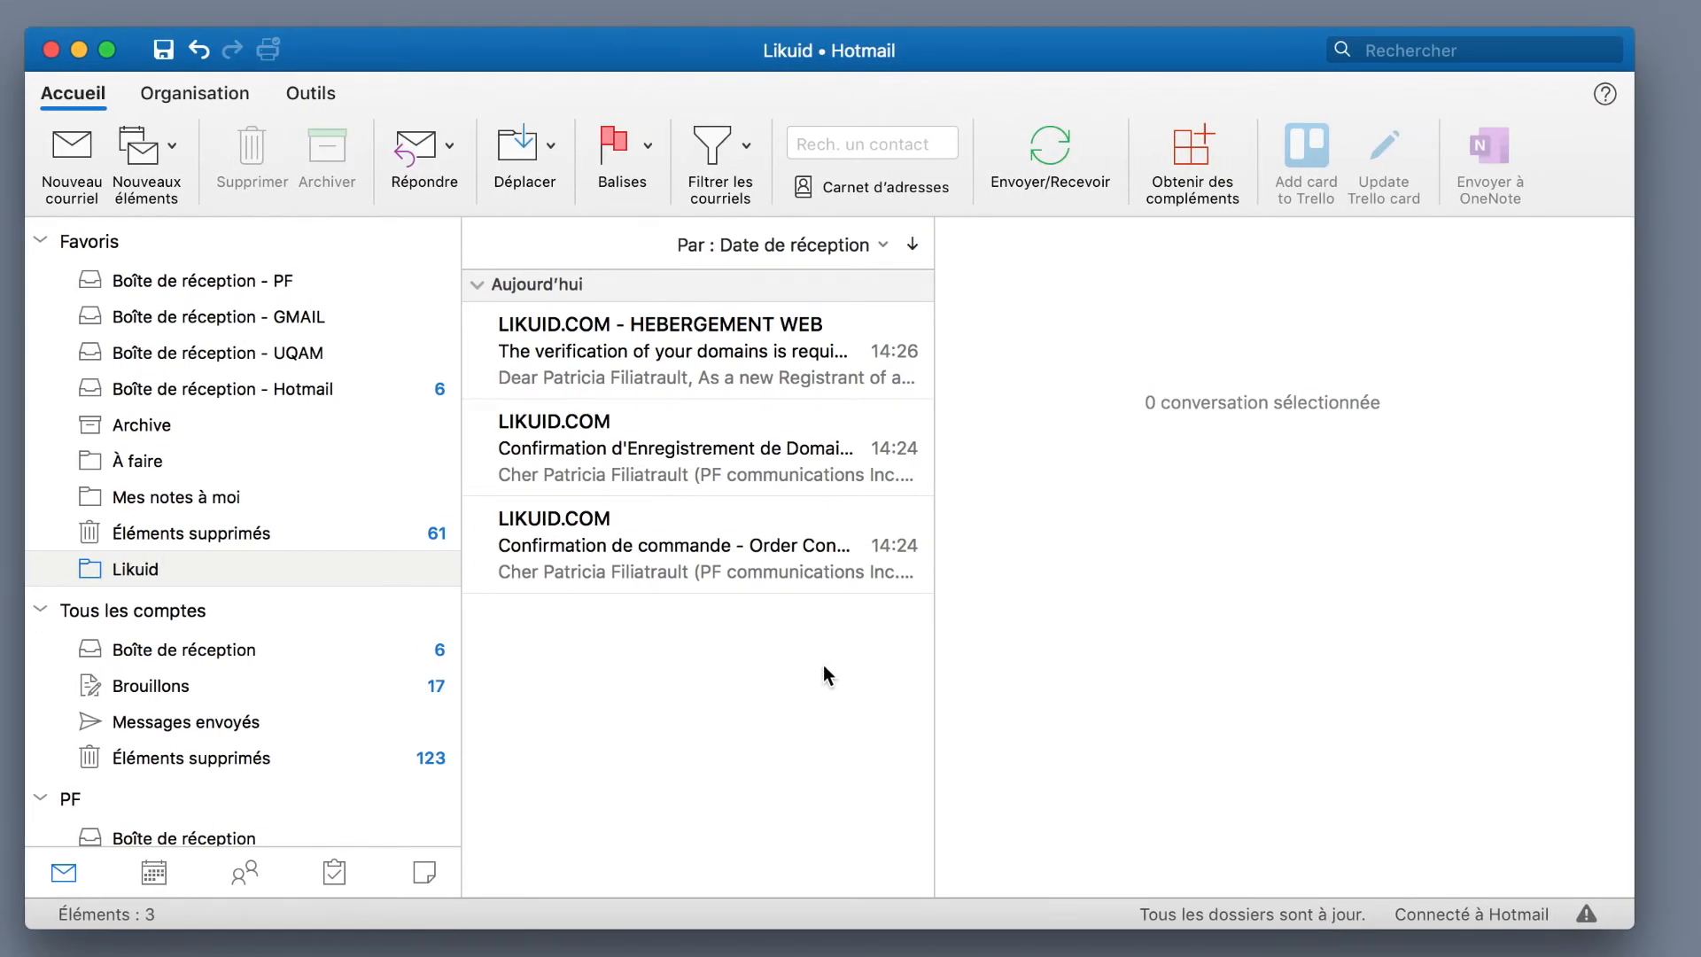
pyautogui.click(673, 549)
pyautogui.scroll(-5, 1173, 768)
pyautogui.scroll(-15, 1229, 678)
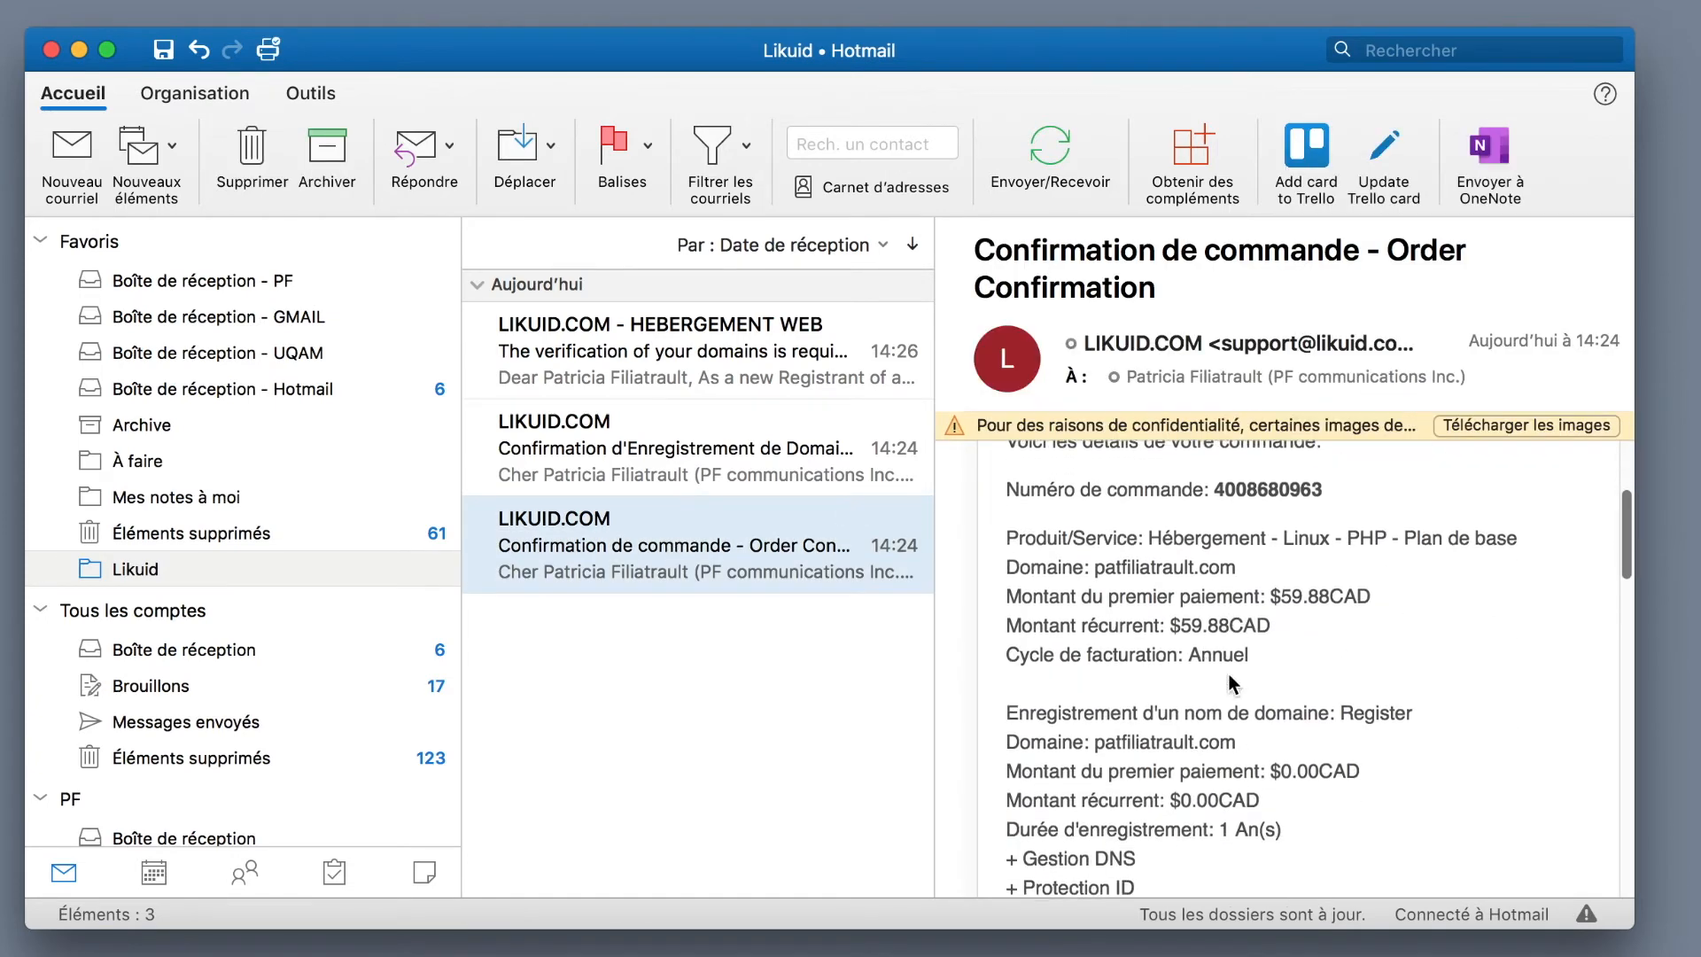
pyautogui.scroll(-10, 1229, 678)
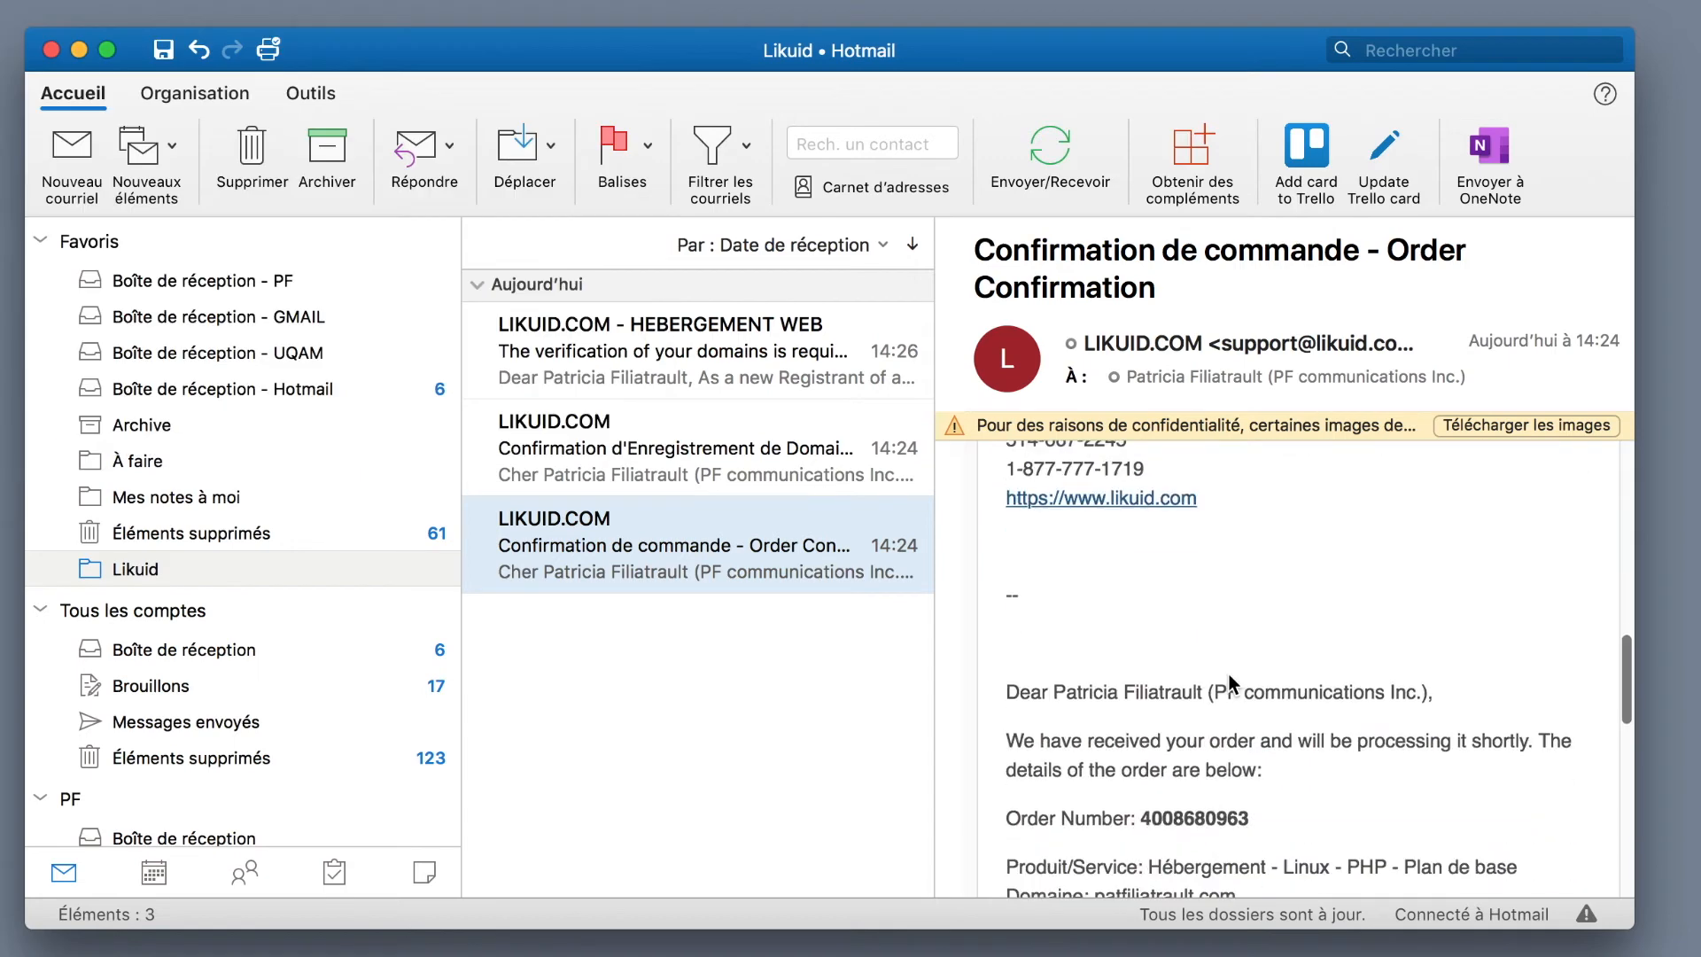
pyautogui.scroll(-10, 1229, 674)
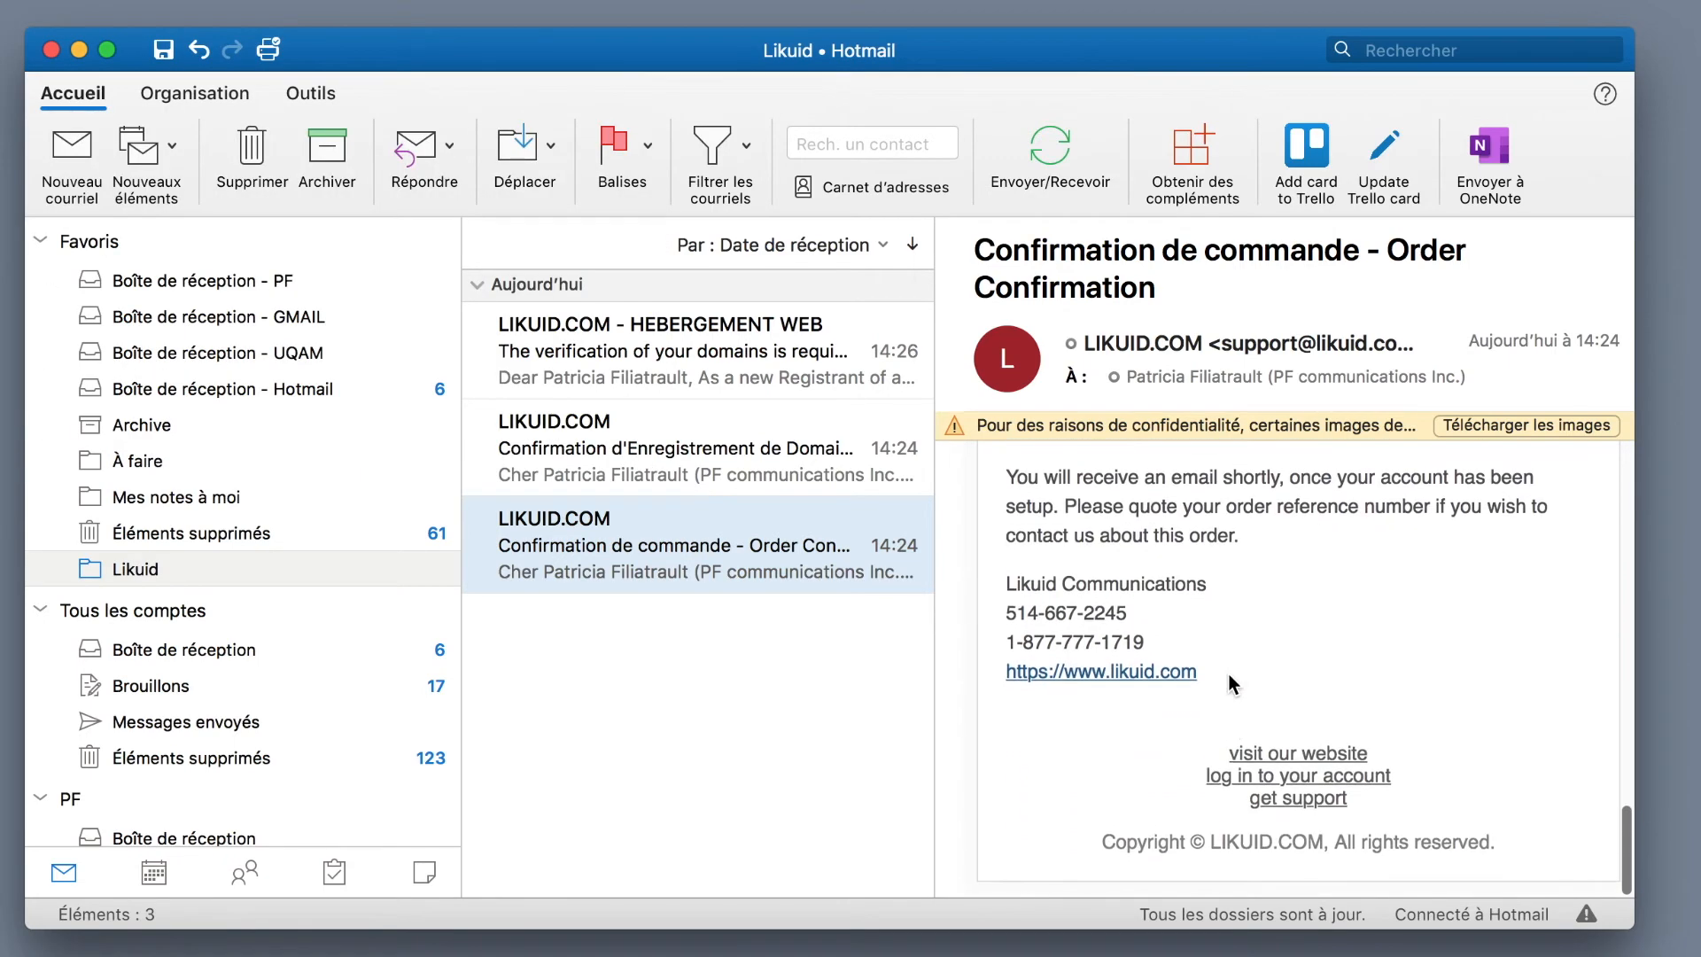
pyautogui.click(666, 426)
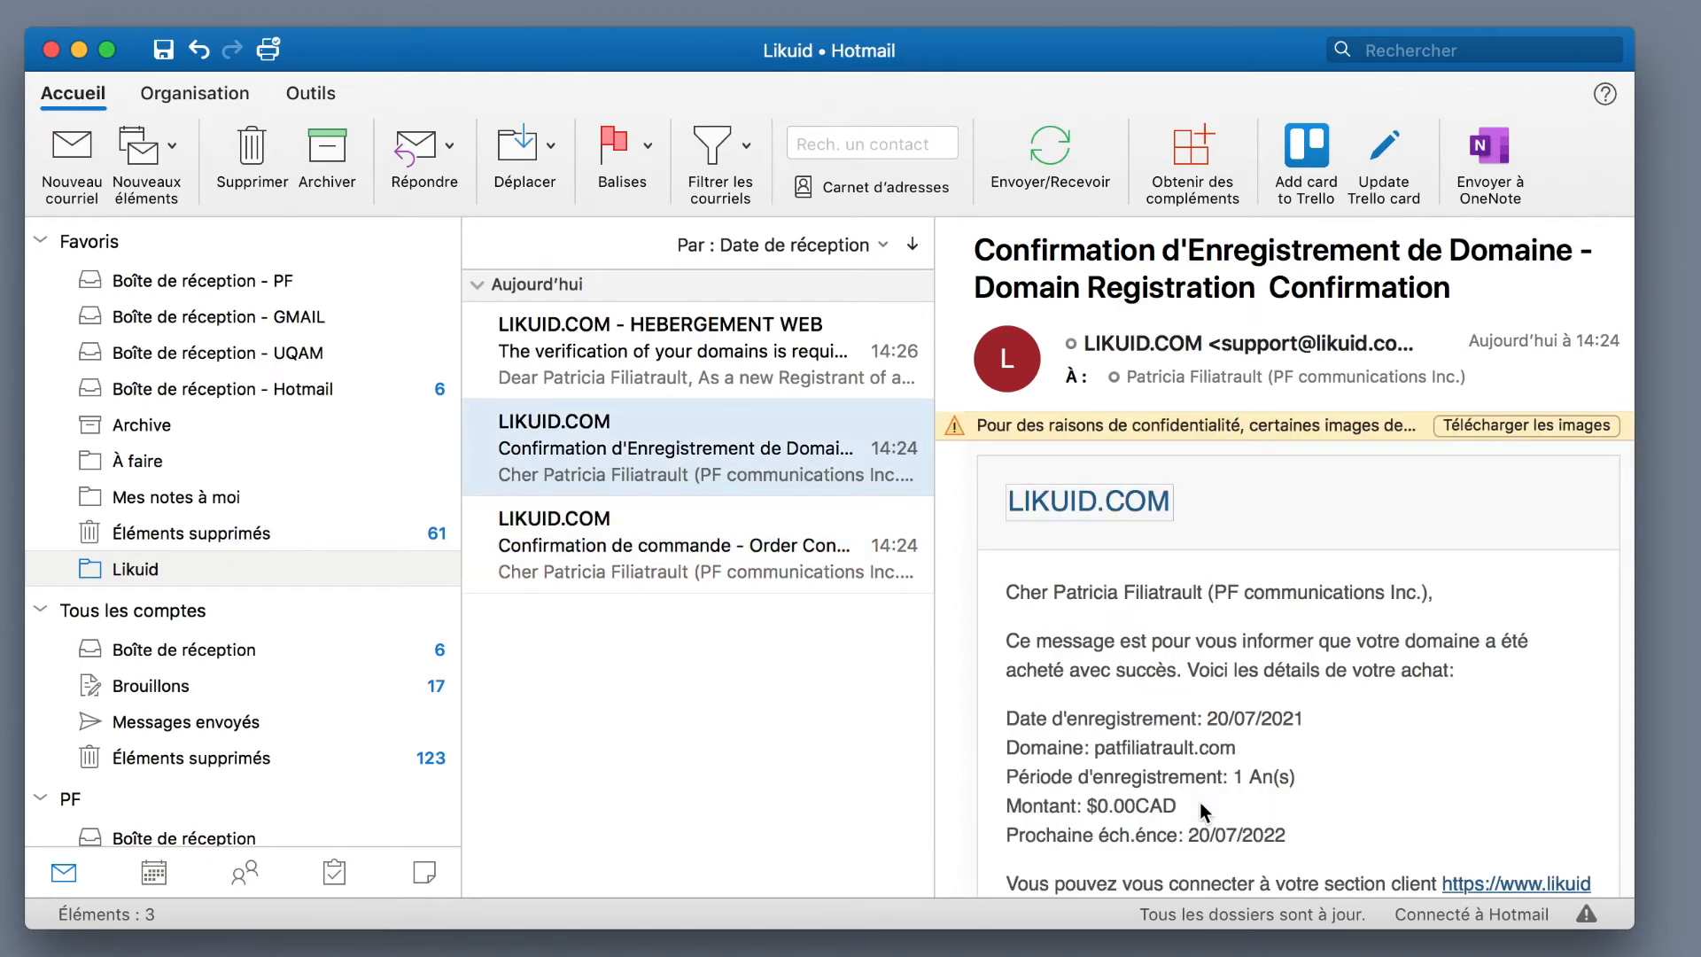
pyautogui.scroll(-2, 1199, 801)
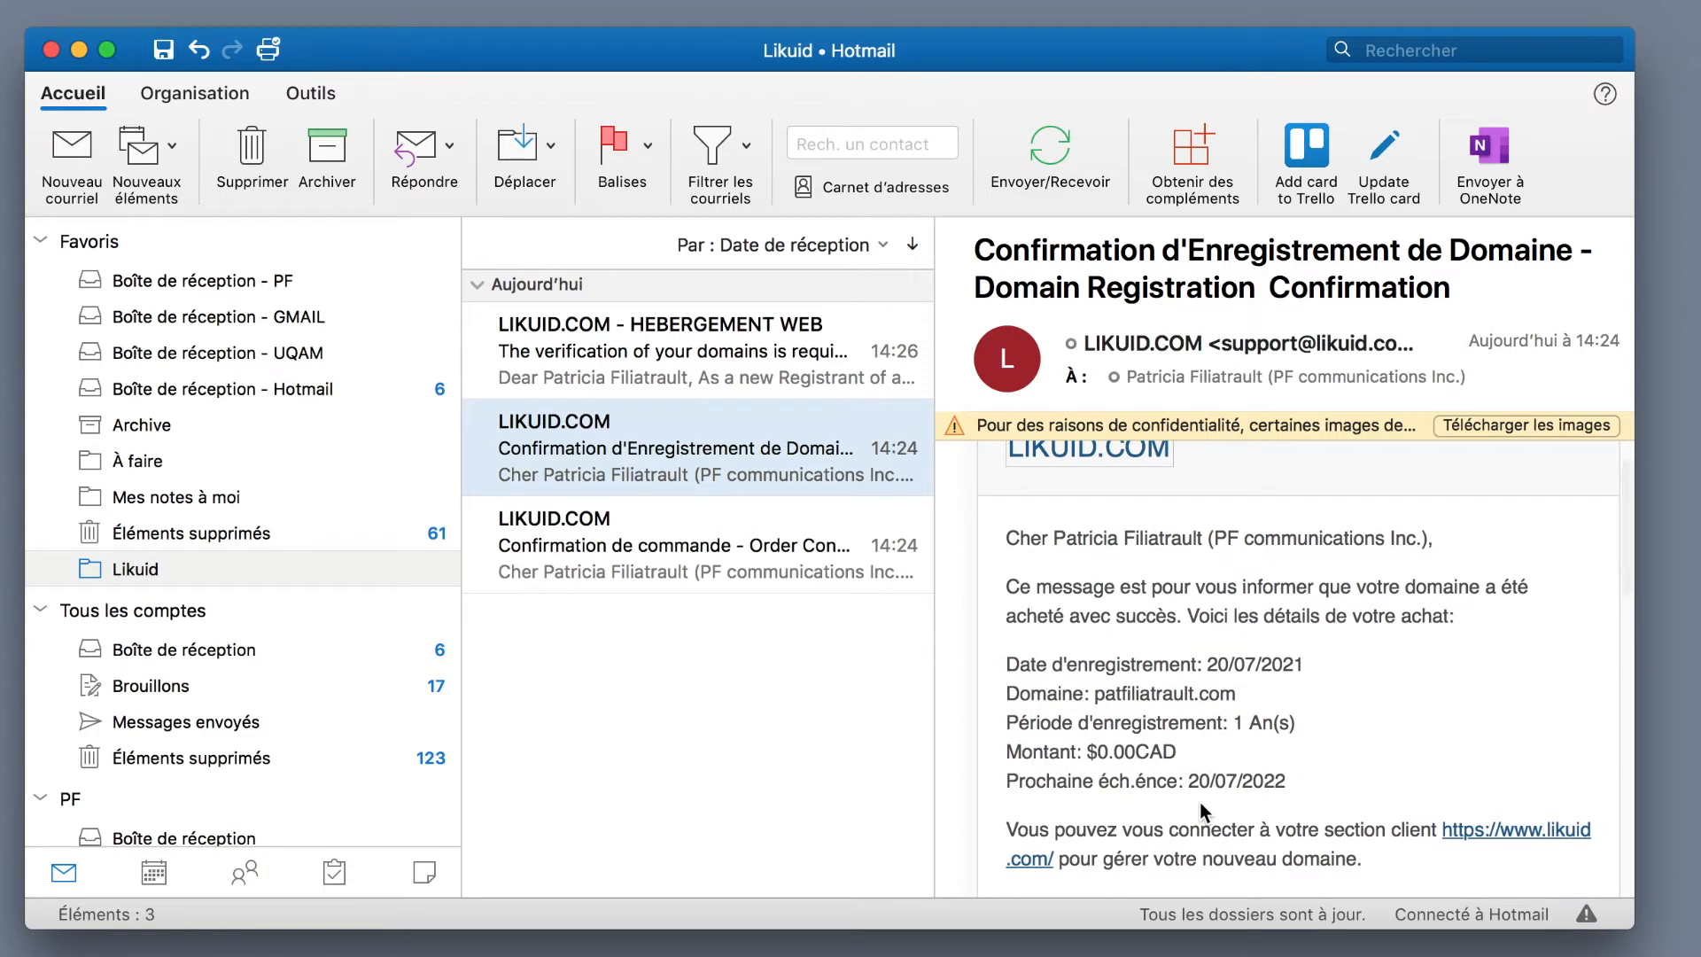
pyautogui.scroll(-8, 1199, 803)
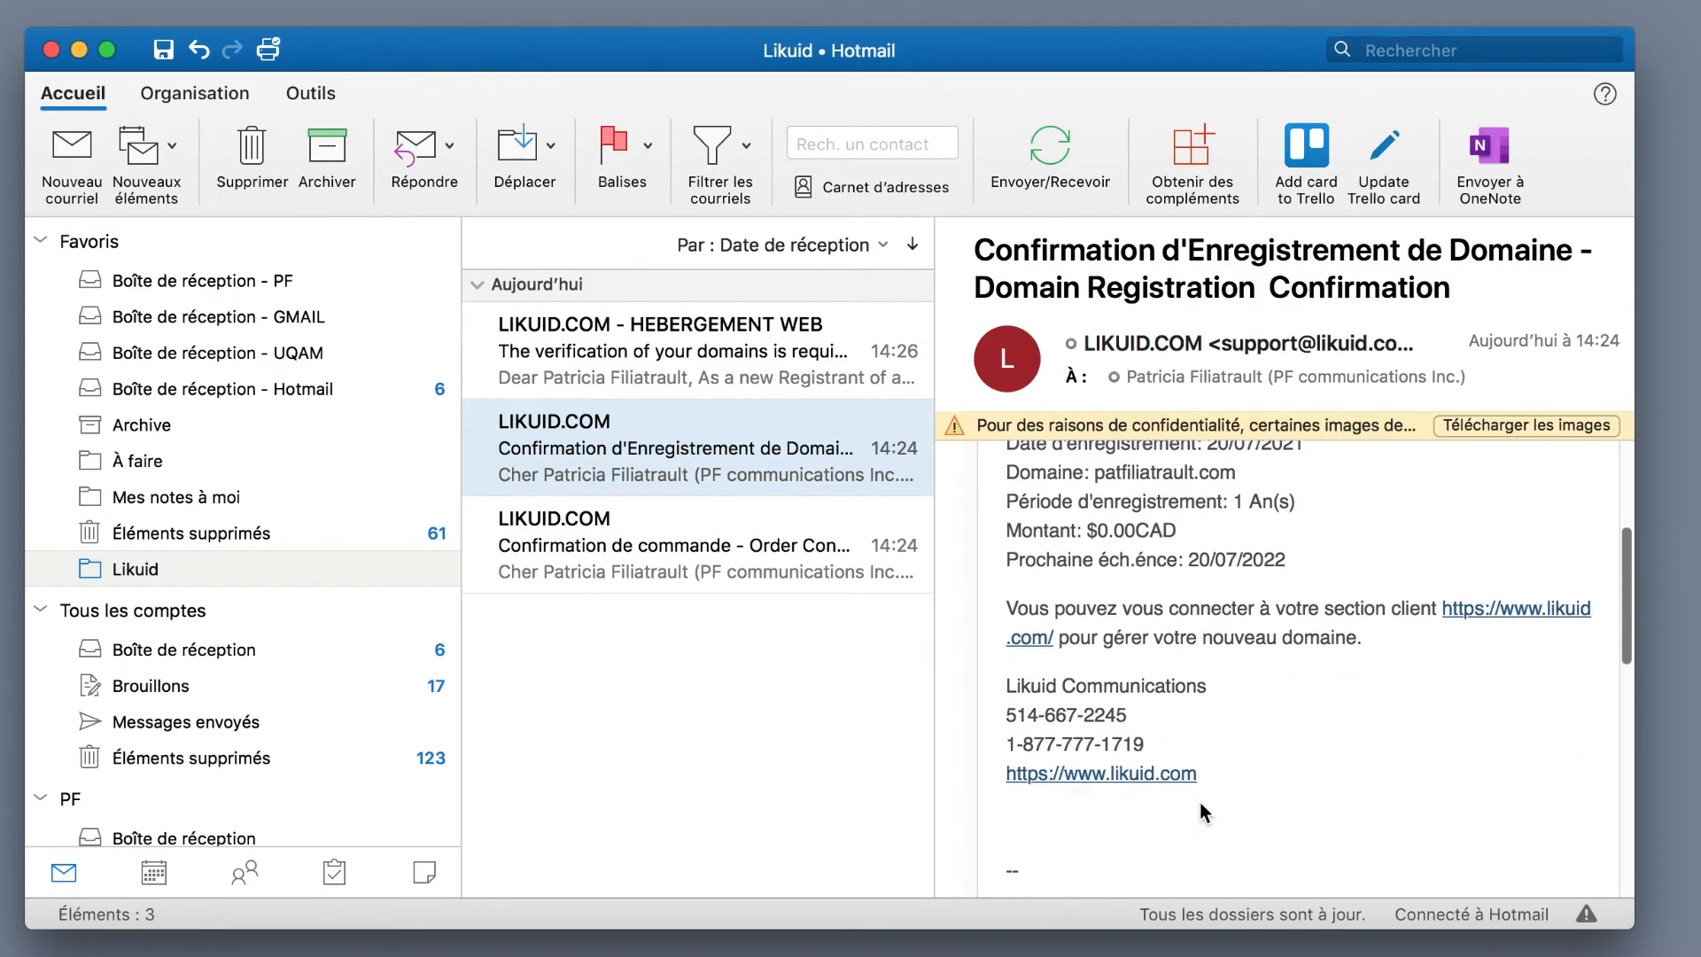
pyautogui.scroll(-10, 1199, 801)
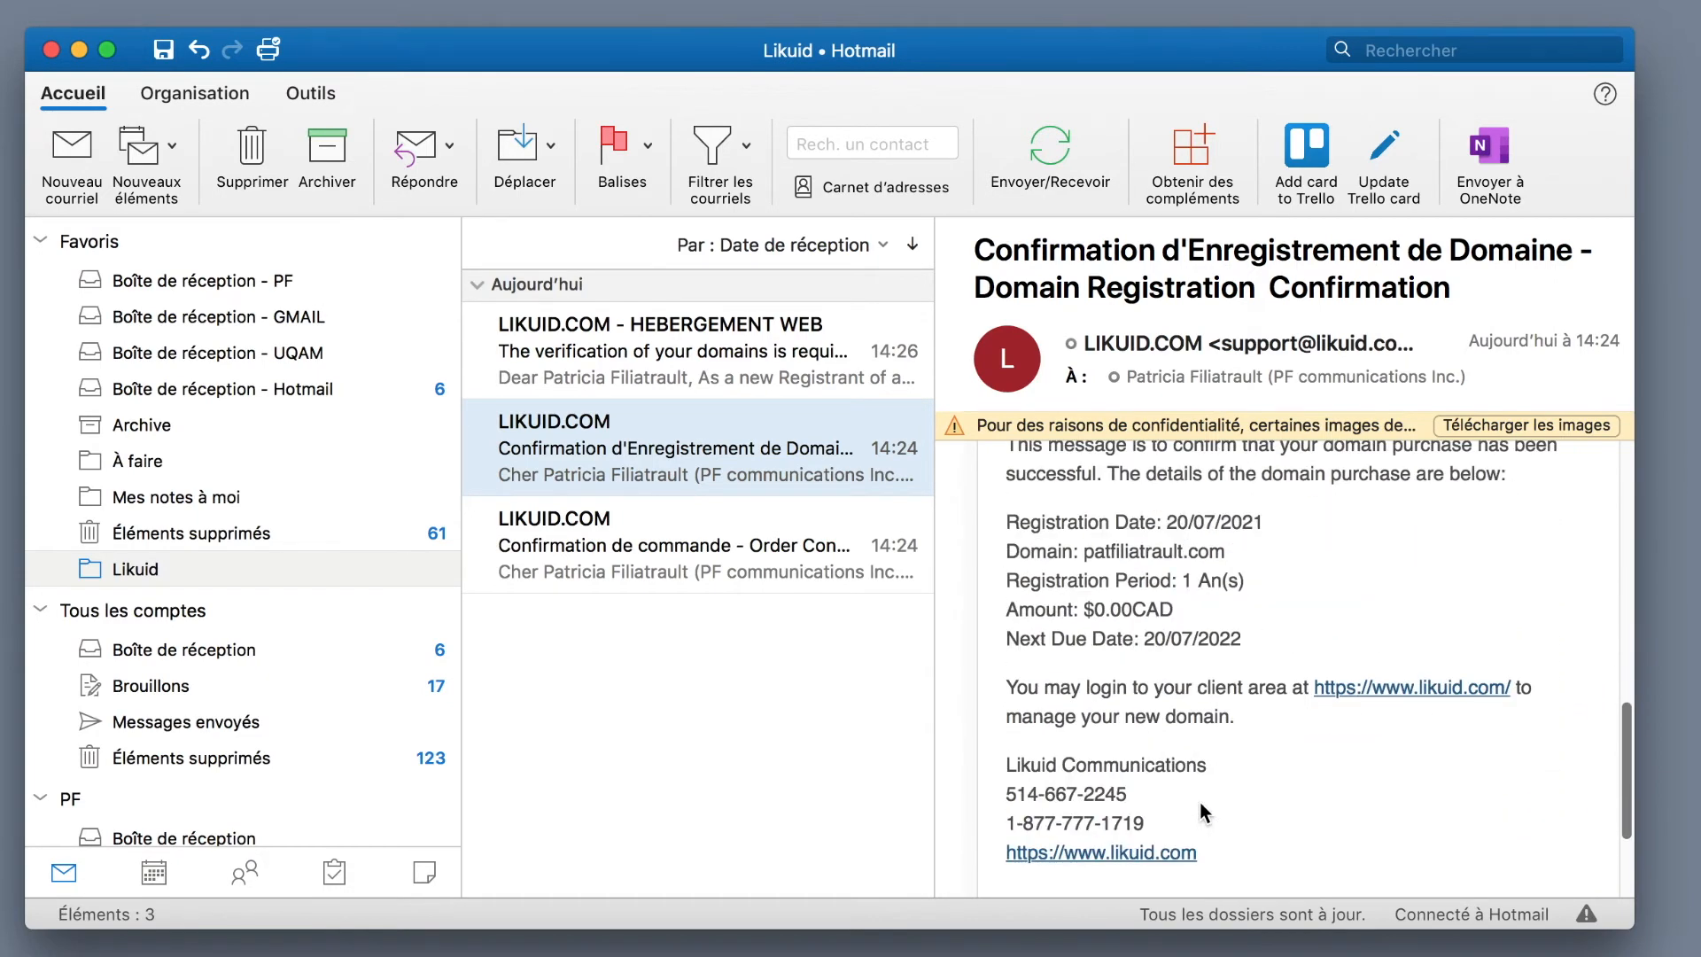
# - Open the Likuid domain verification email and follow its link to verify the registrant contact
pyautogui.click(736, 362)
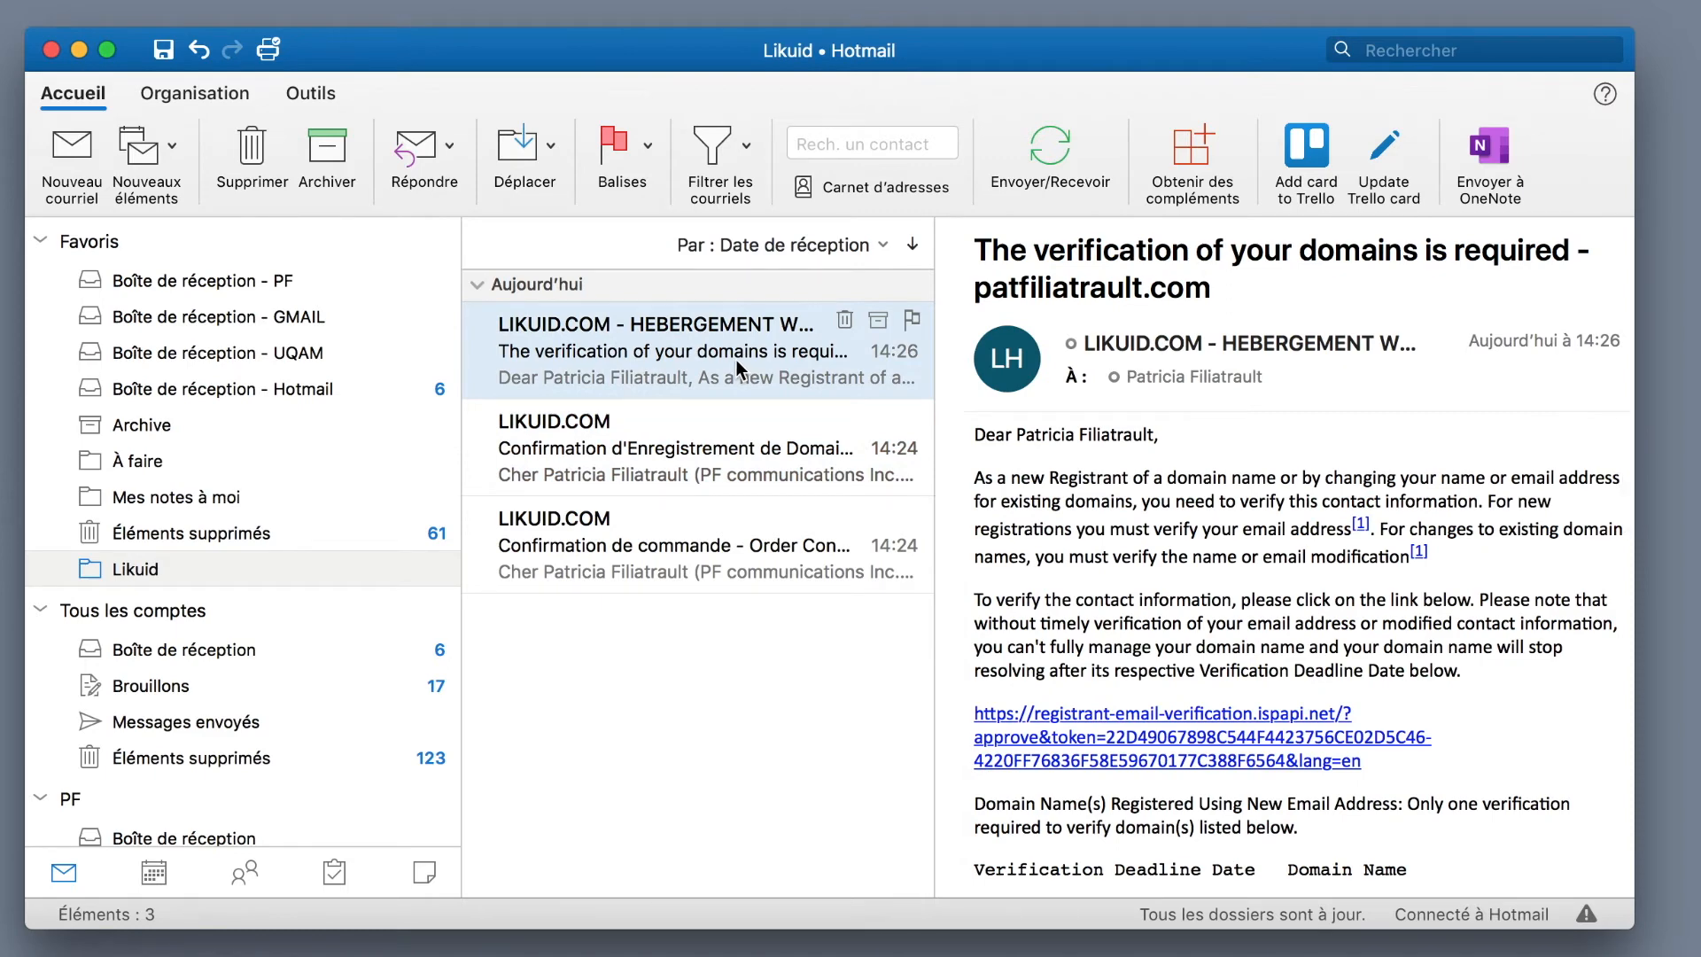
pyautogui.scroll(-2, 1205, 737)
pyautogui.scroll(-4, 1179, 516)
pyautogui.scroll(4, 1178, 516)
pyautogui.click(1074, 631)
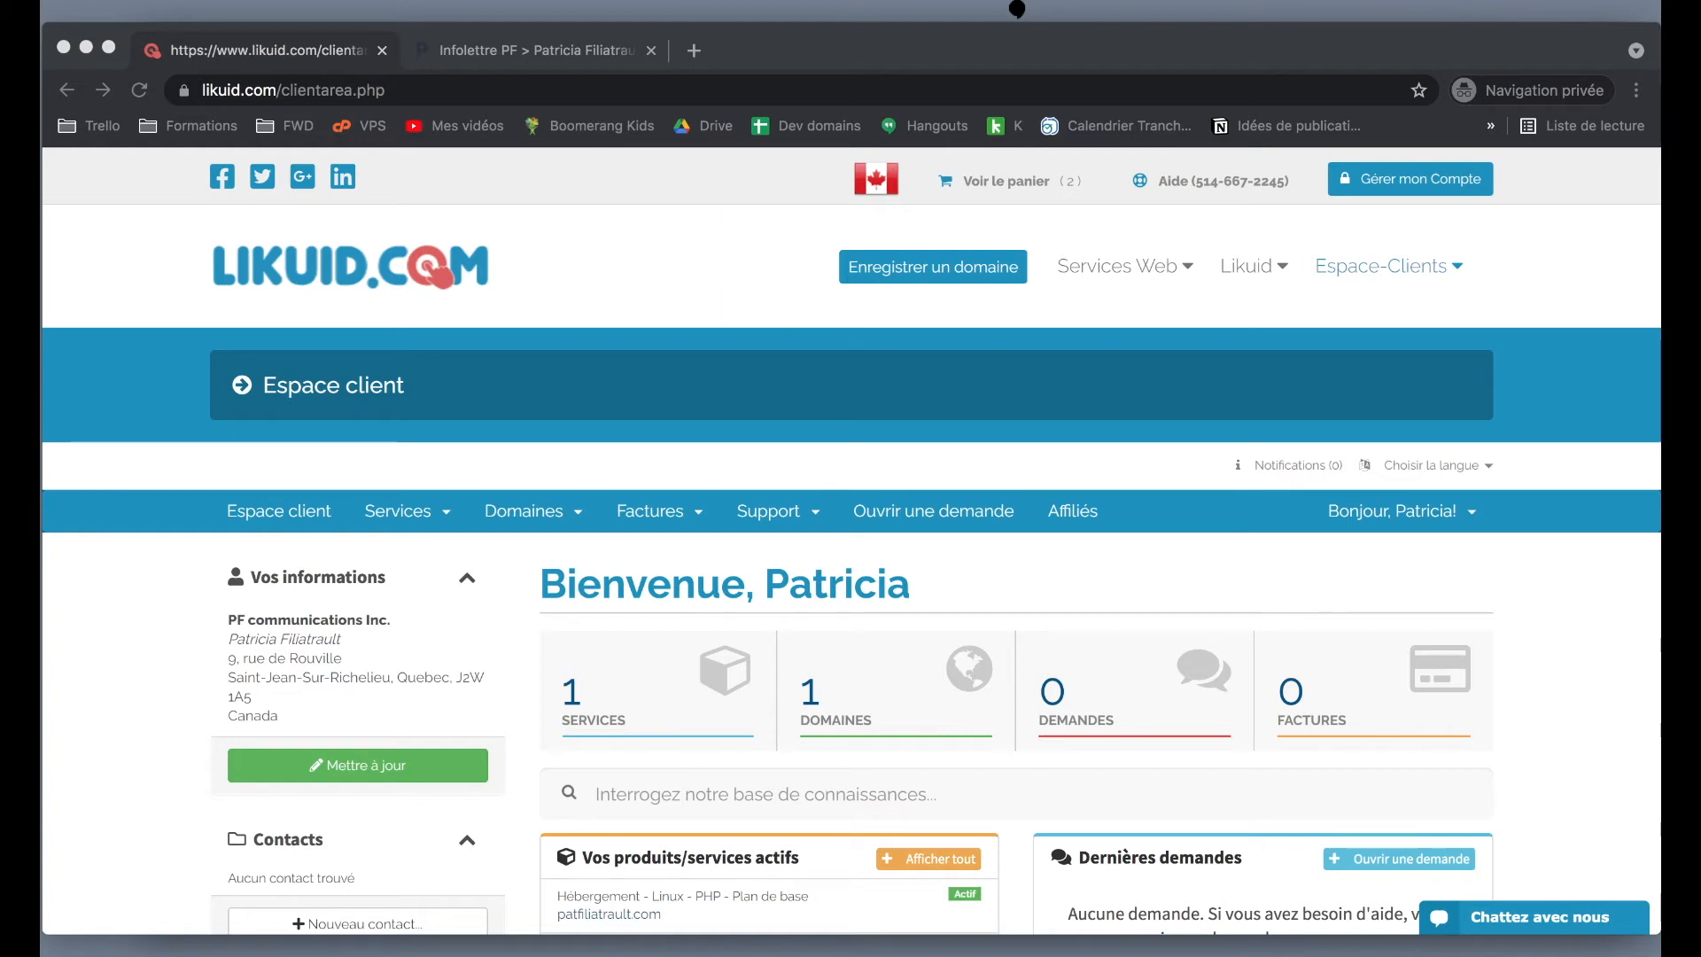
# - Open the 'Chattez avec nous' chat form asking for name, phone and message, then the Support menu
pyautogui.click(110, 799)
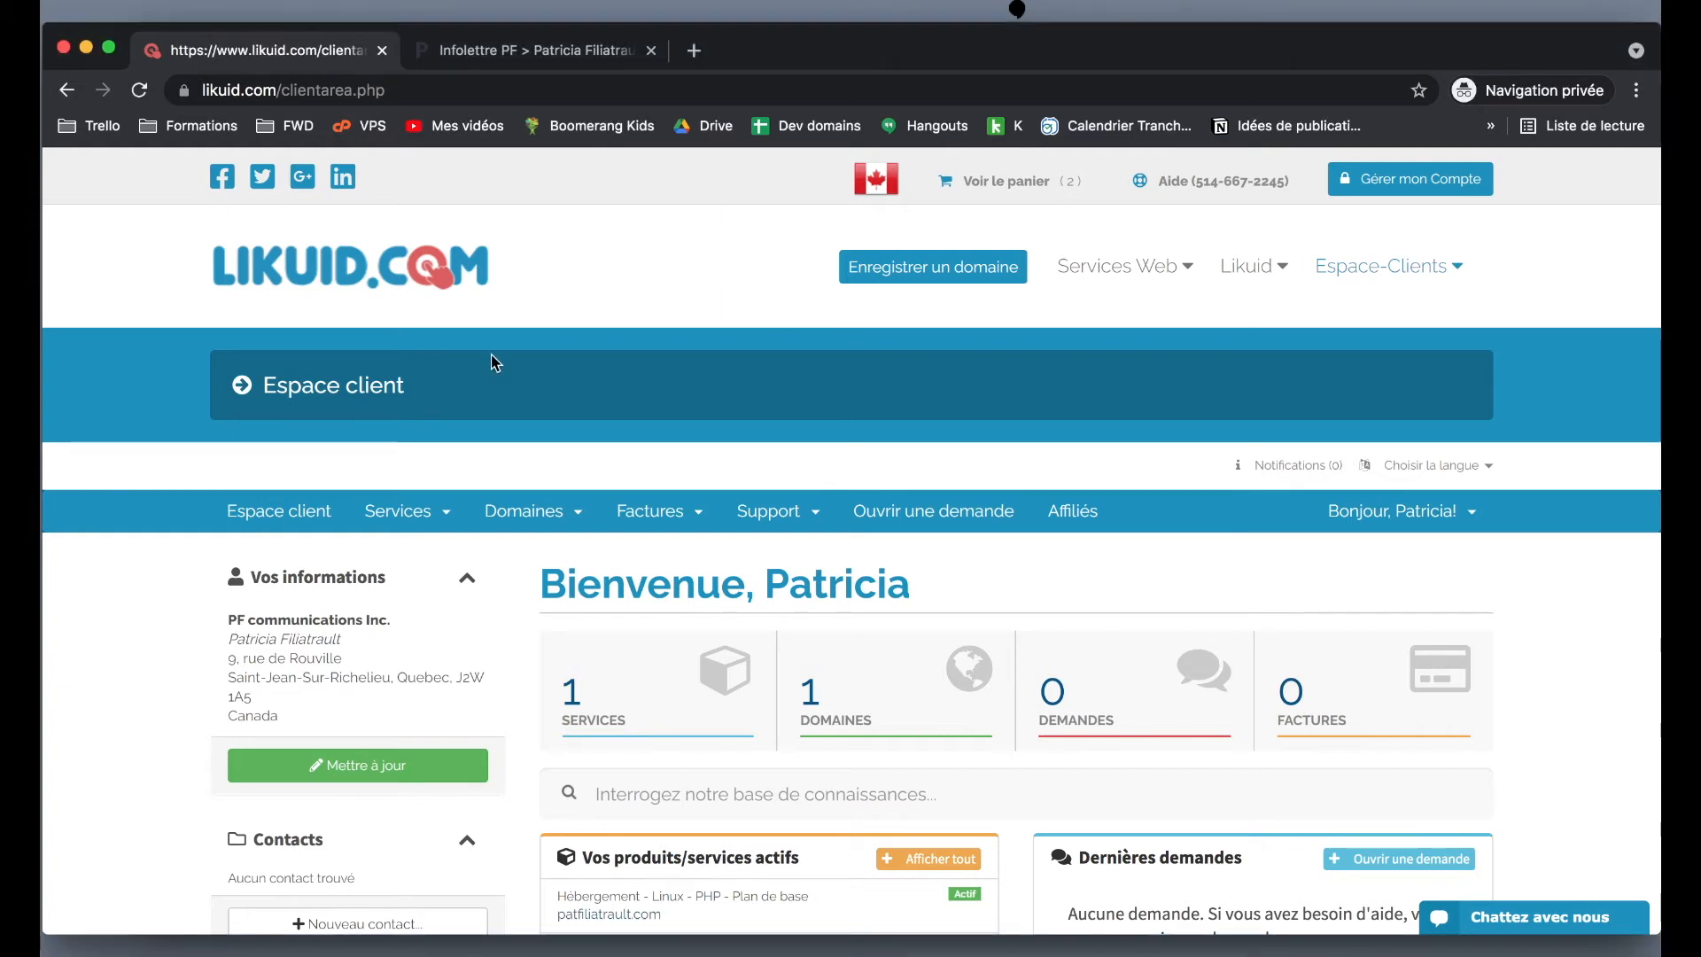
pyautogui.scroll(-5, 567, 577)
pyautogui.scroll(5, 567, 577)
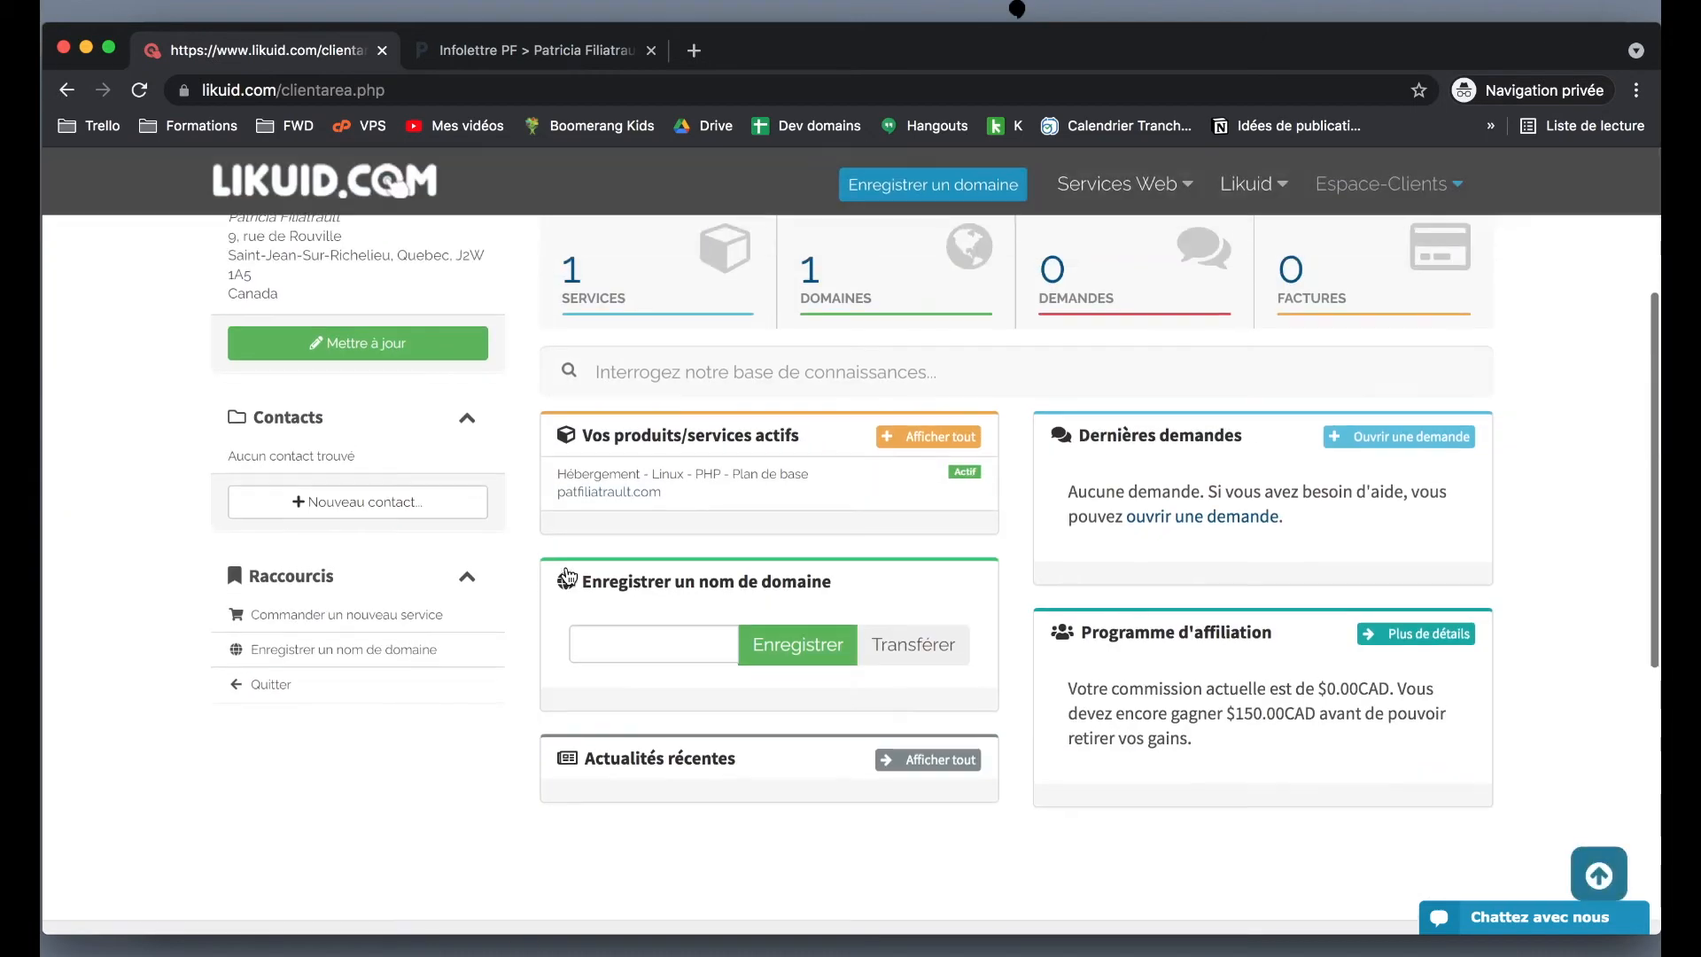
pyautogui.scroll(-4, 567, 572)
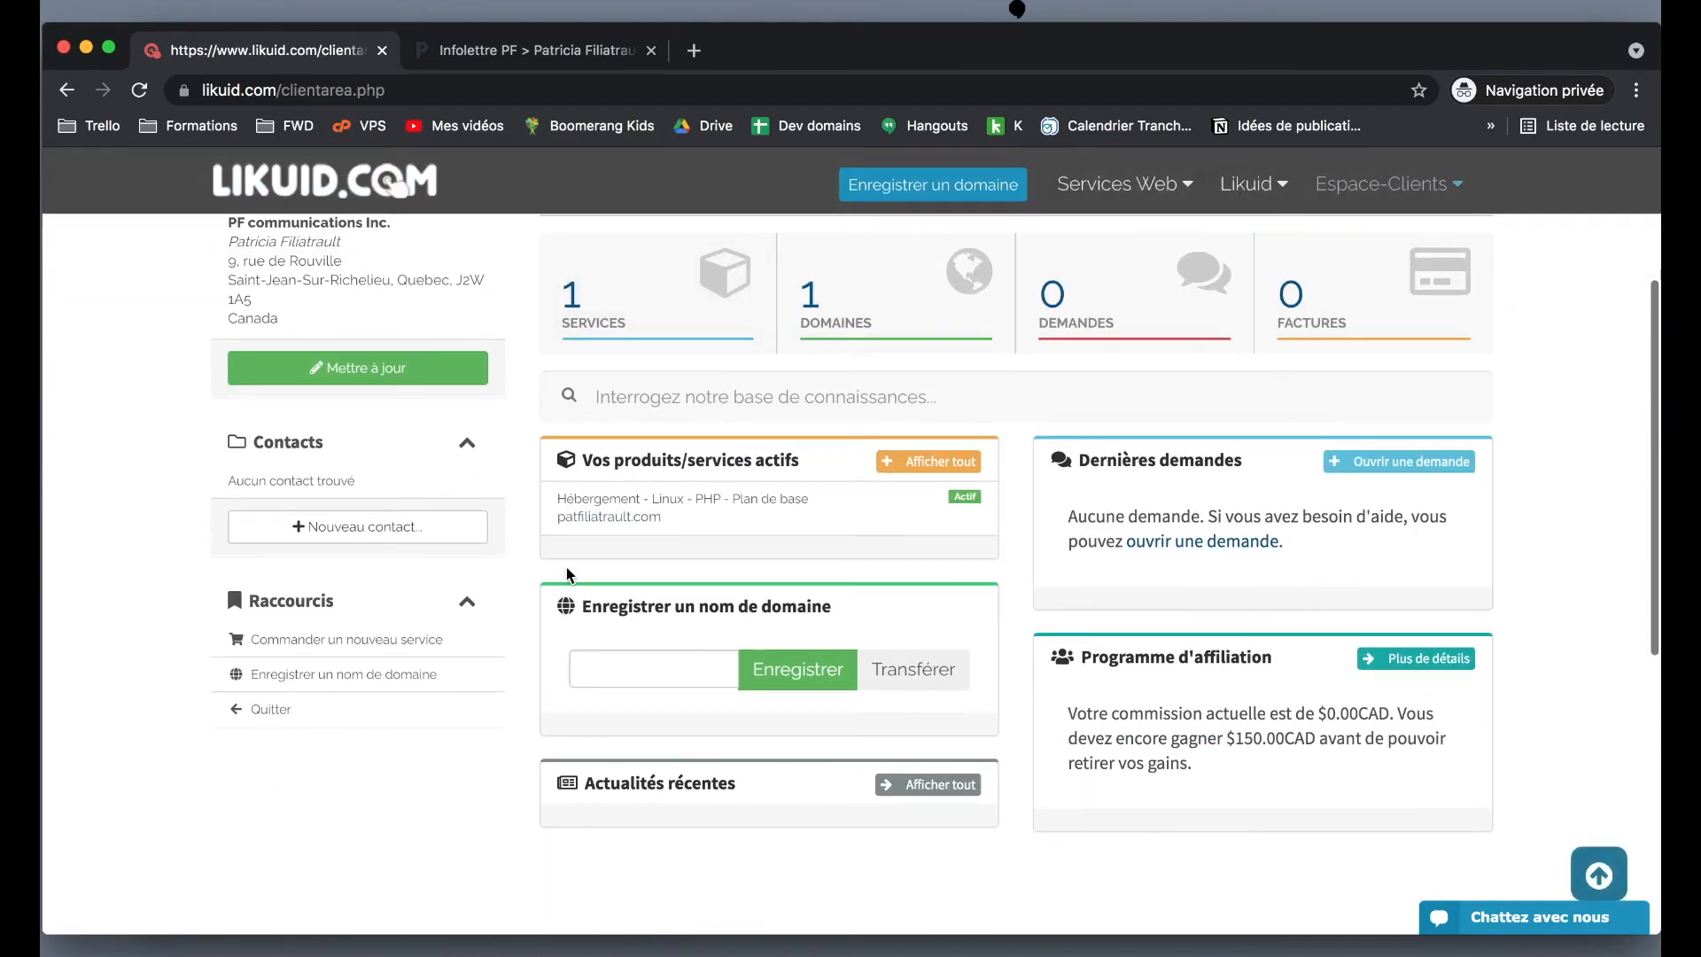
pyautogui.scroll(-2, 567, 572)
pyautogui.scroll(2, 567, 571)
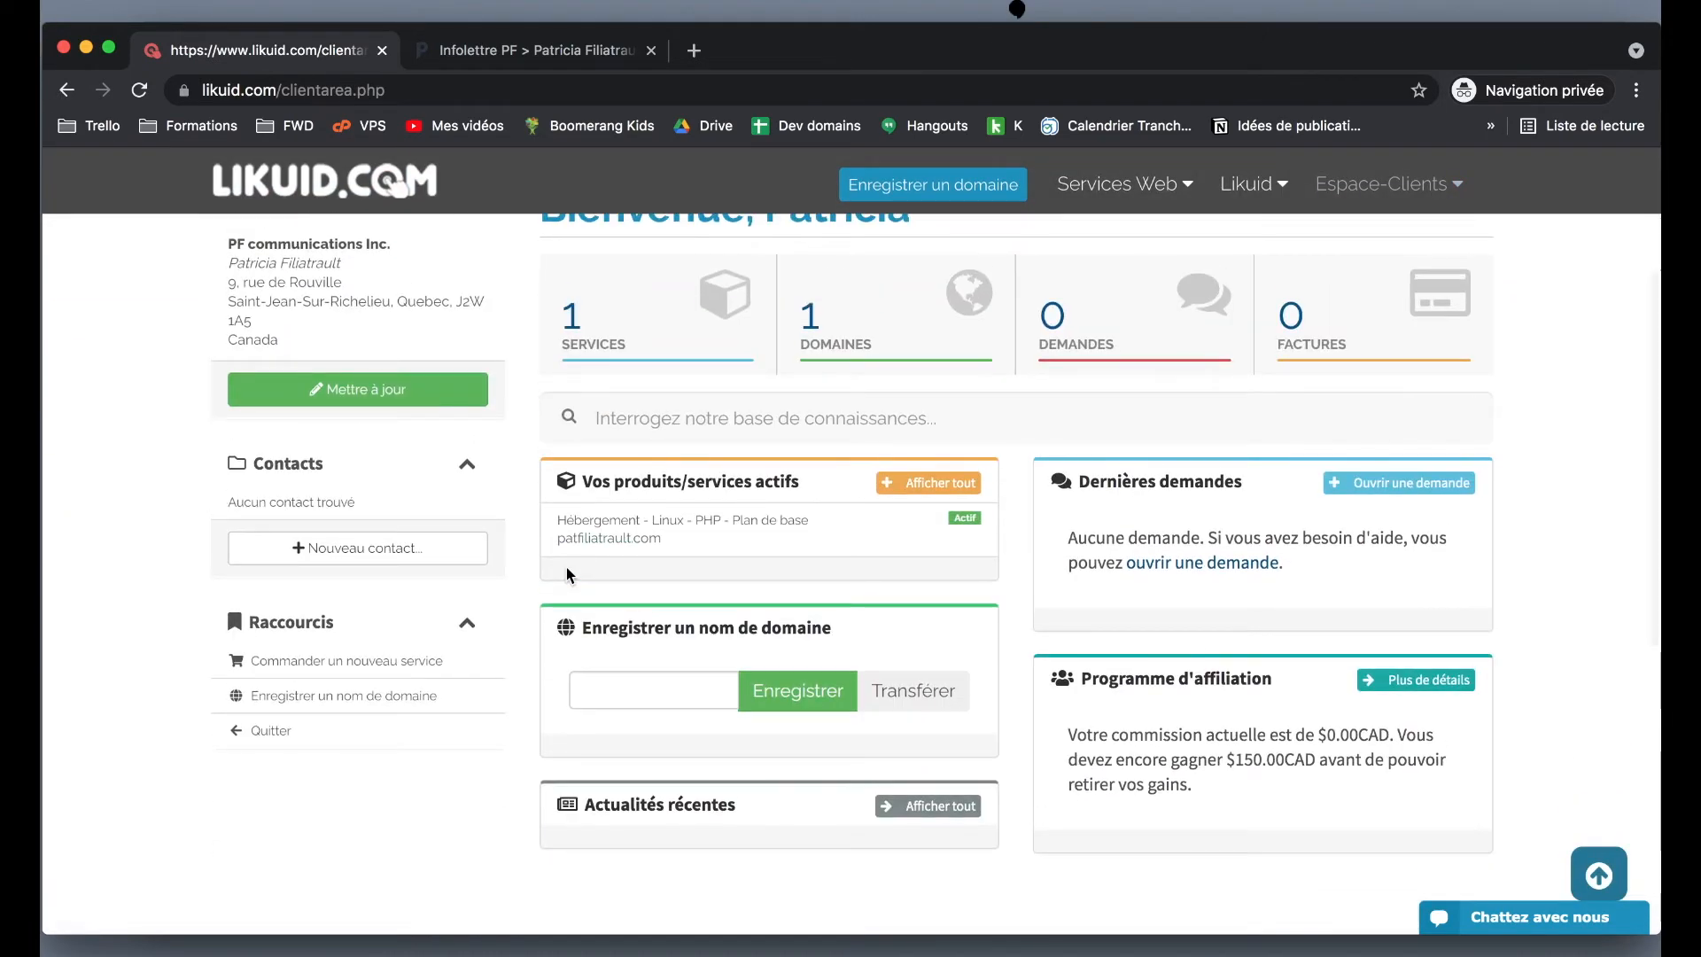
pyautogui.scroll(1, 567, 575)
pyautogui.scroll(5, 566, 567)
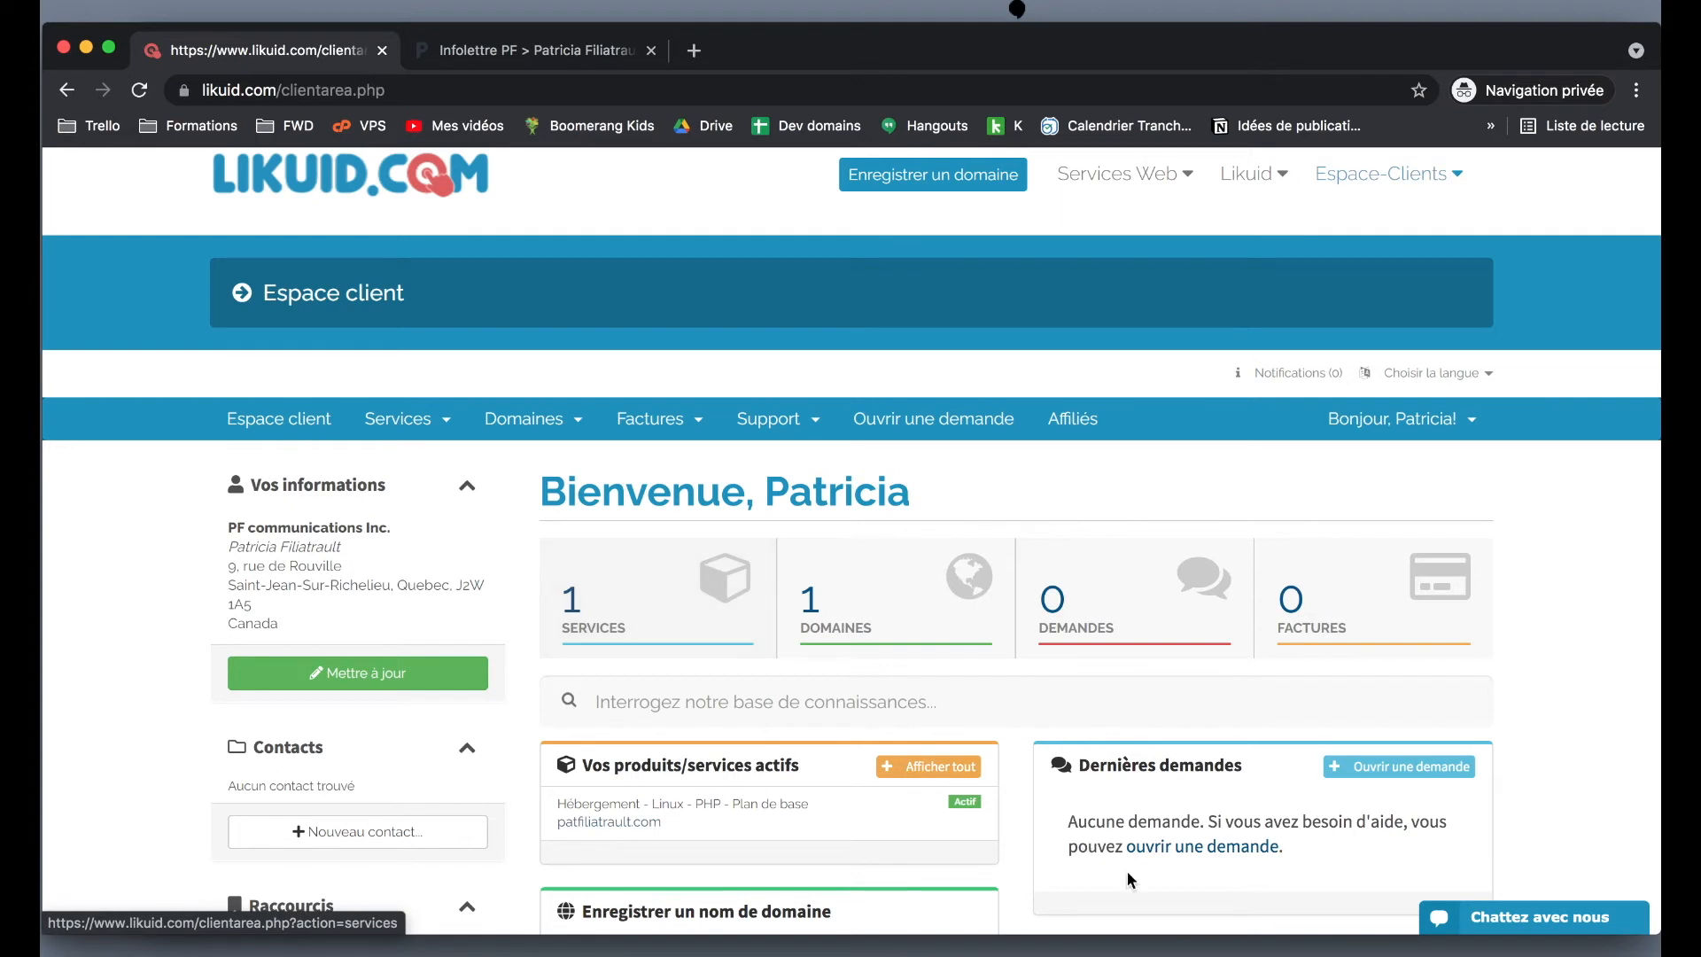
pyautogui.click(1509, 919)
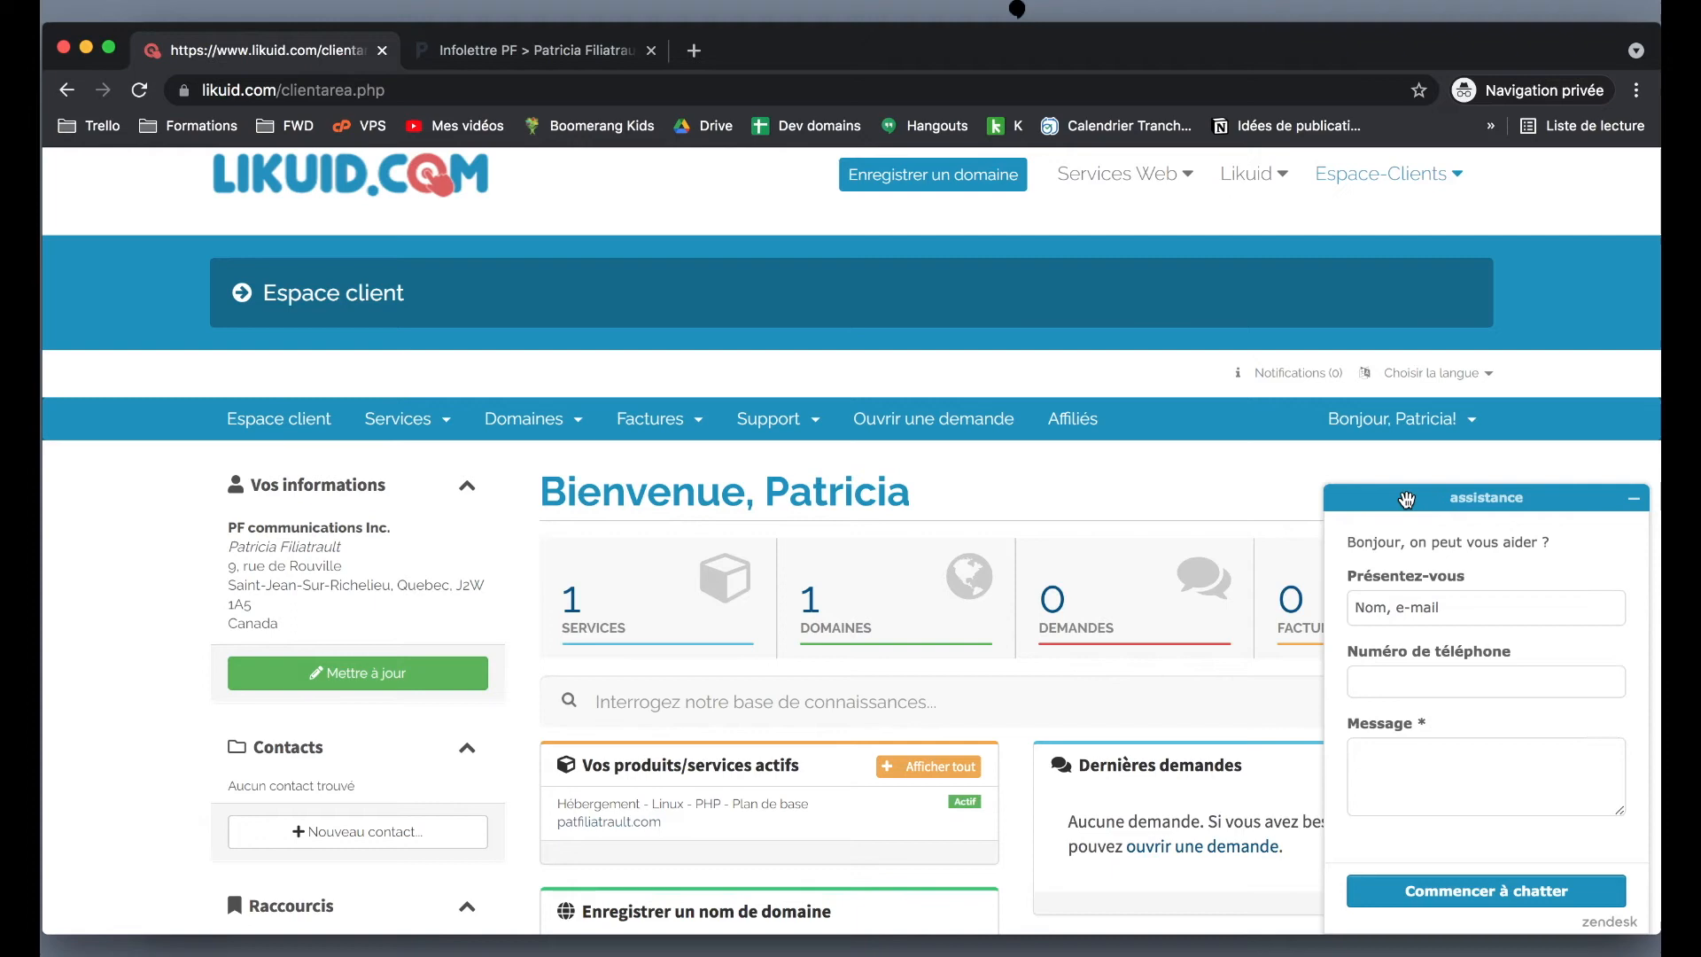
pyautogui.click(781, 423)
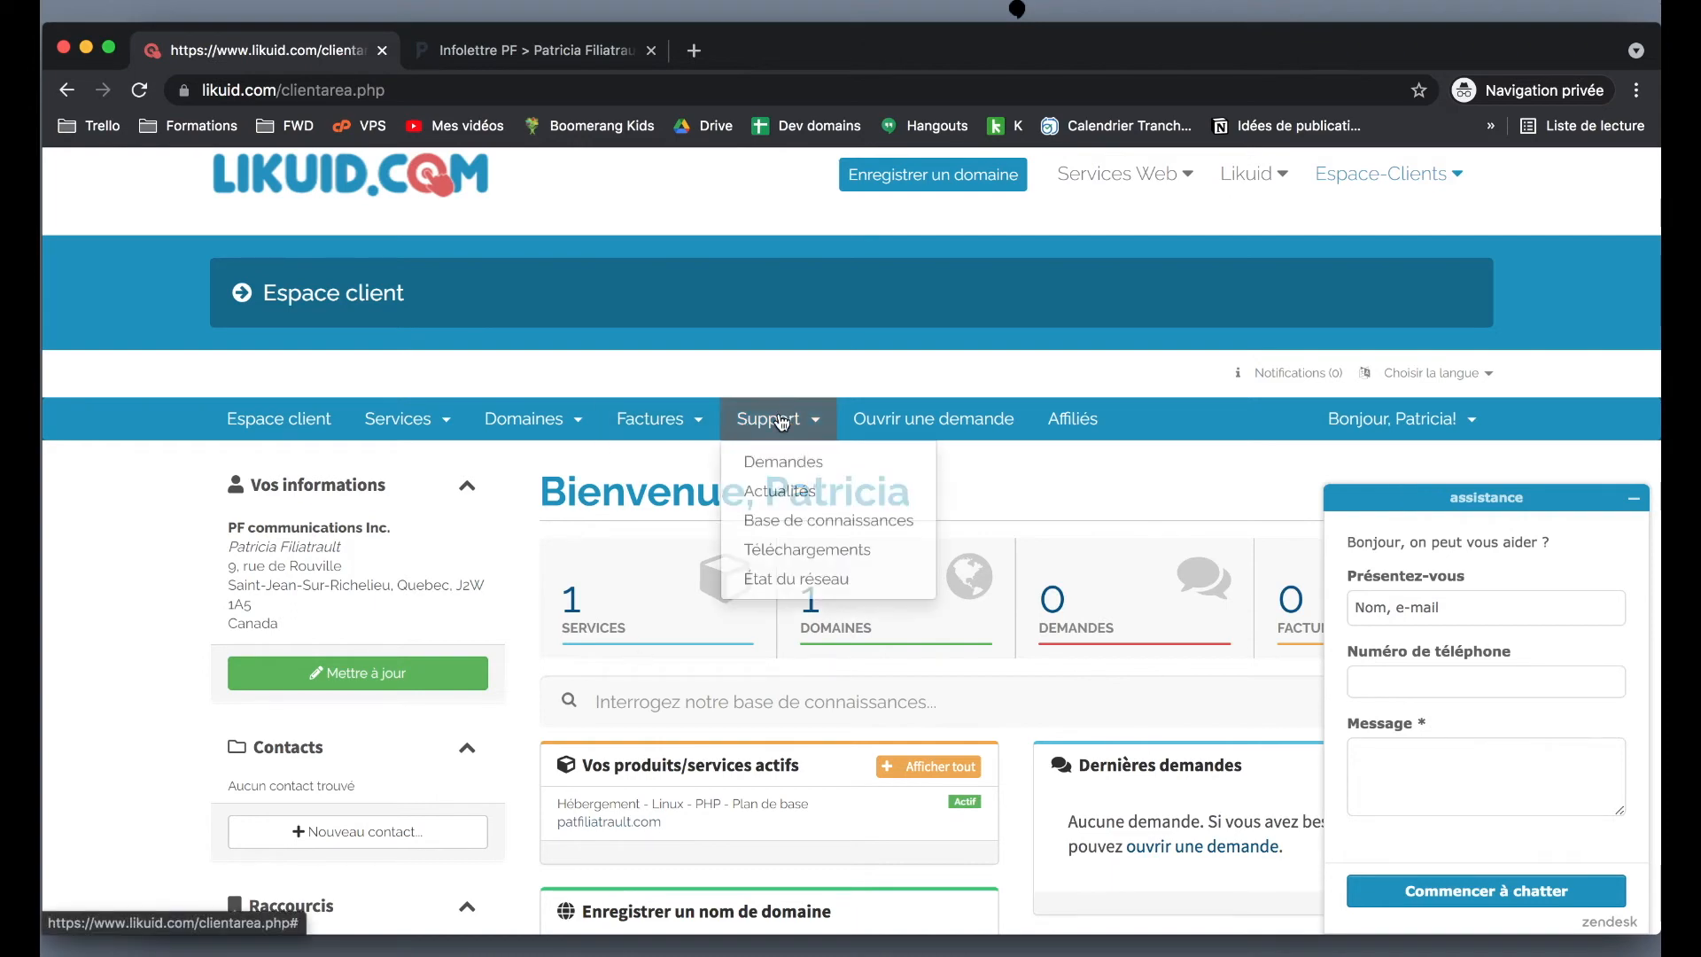
# - Review the history of support requests under Support > Demandes
pyautogui.click(811, 463)
pyautogui.scroll(-3, 808, 472)
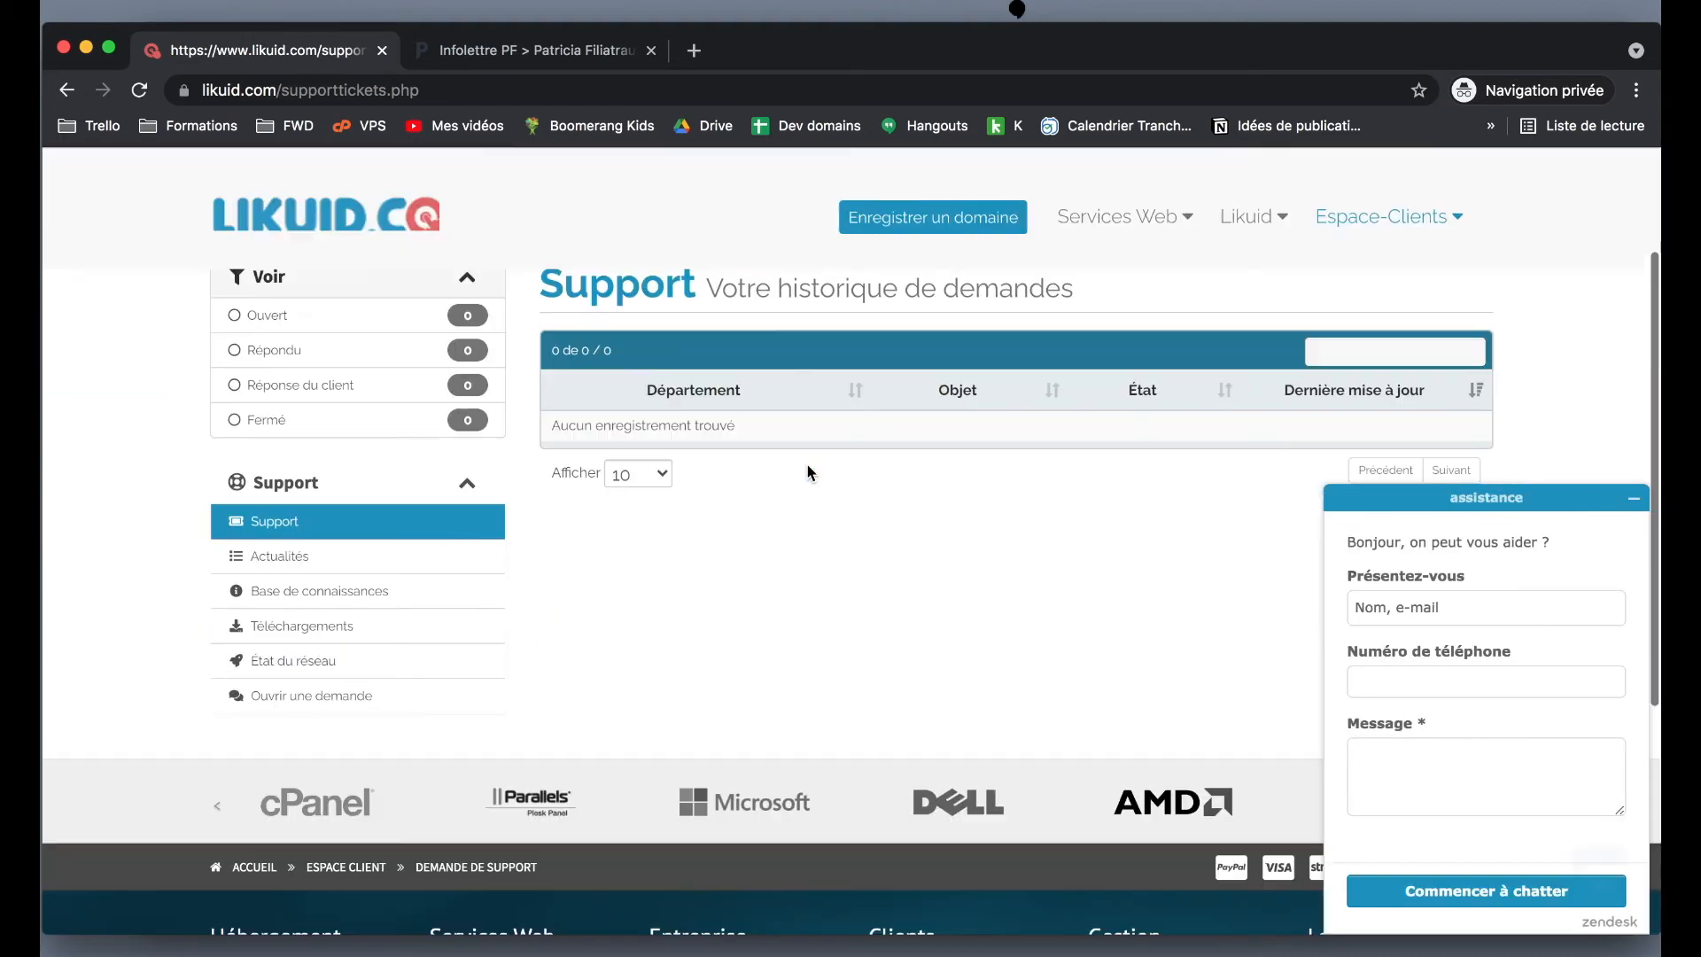
pyautogui.scroll(-2, 807, 467)
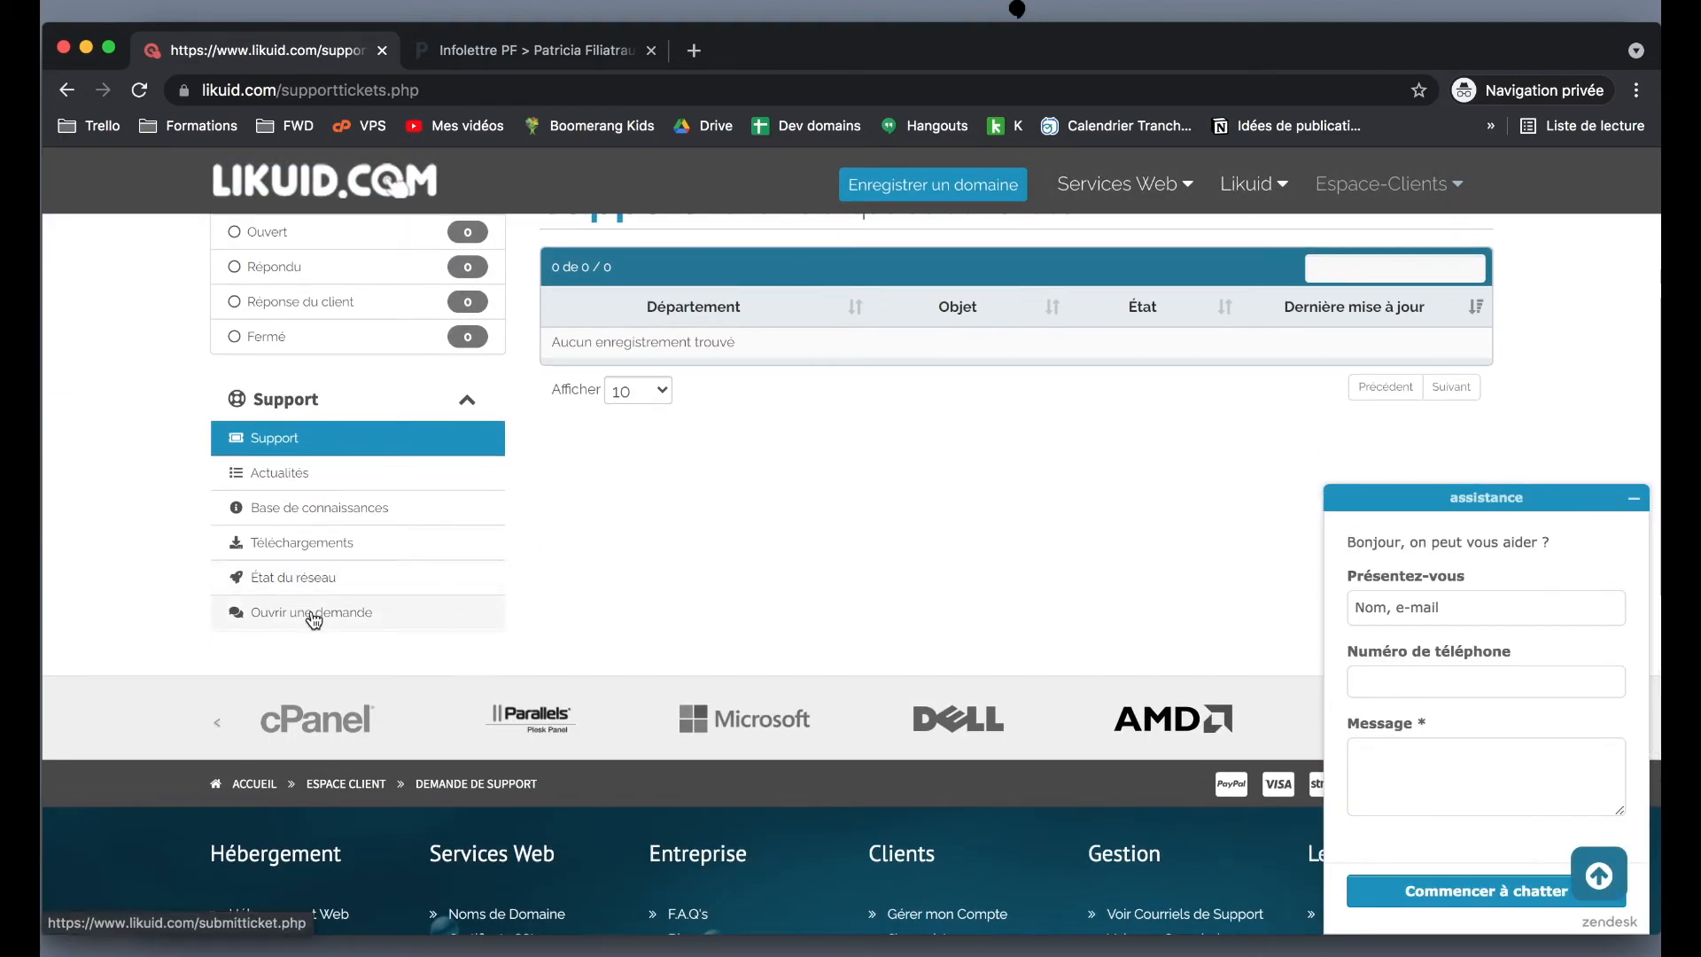
pyautogui.scroll(4, 314, 618)
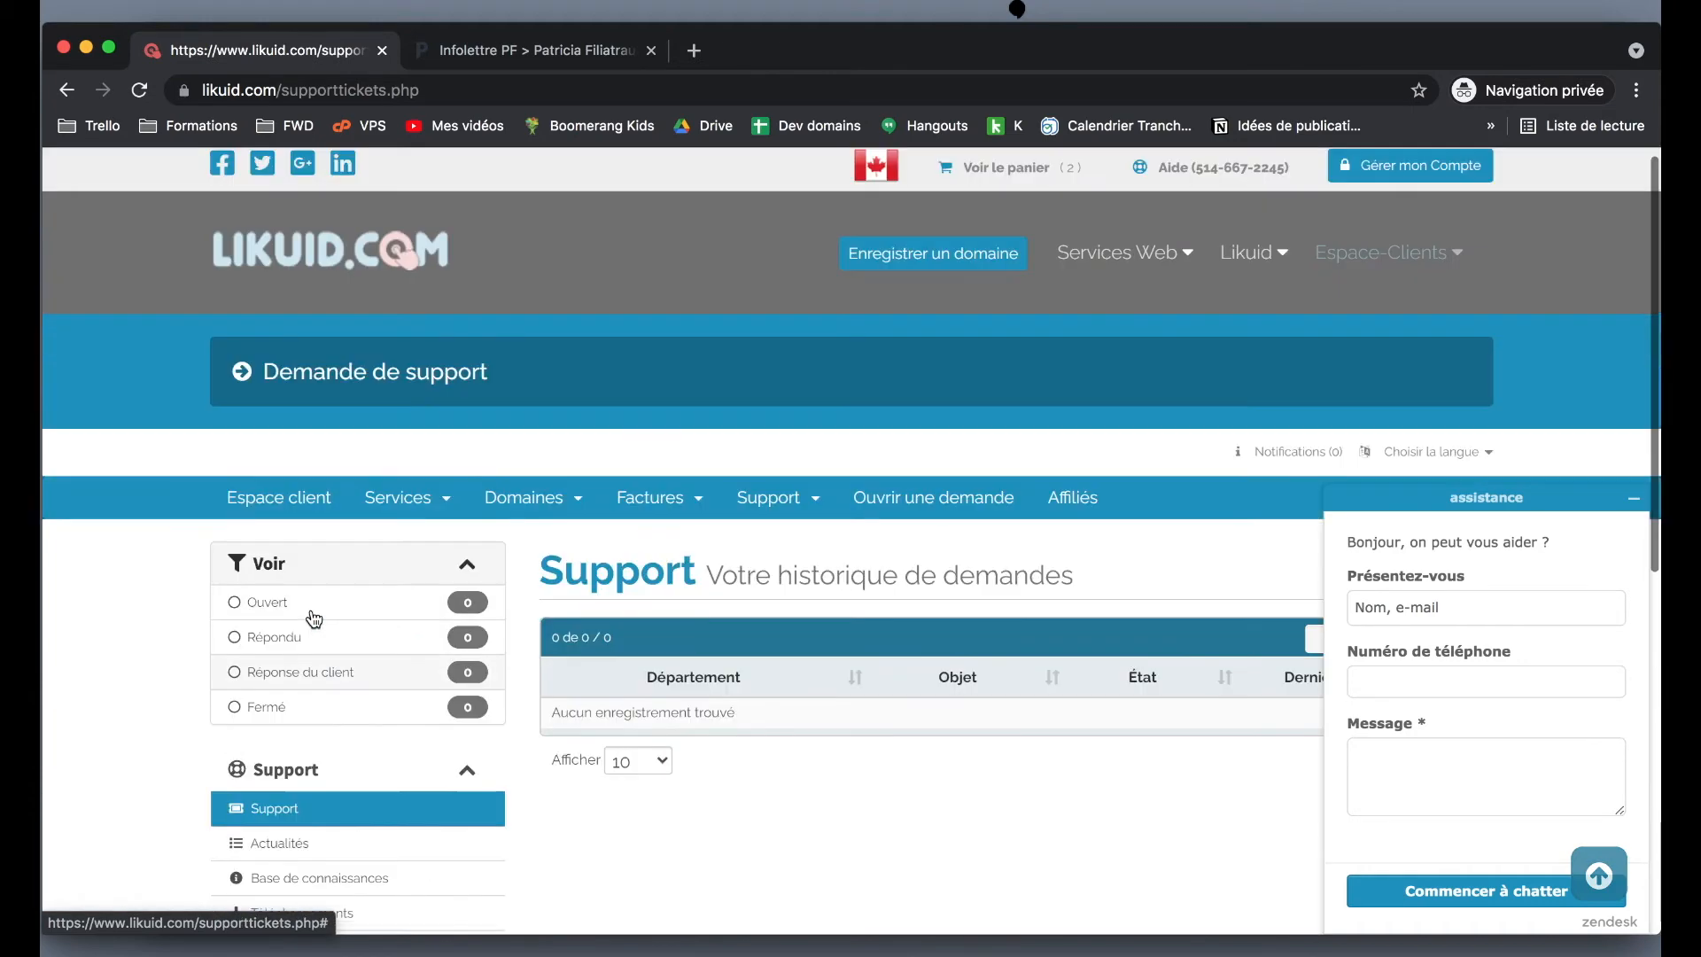
pyautogui.scroll(1, 314, 618)
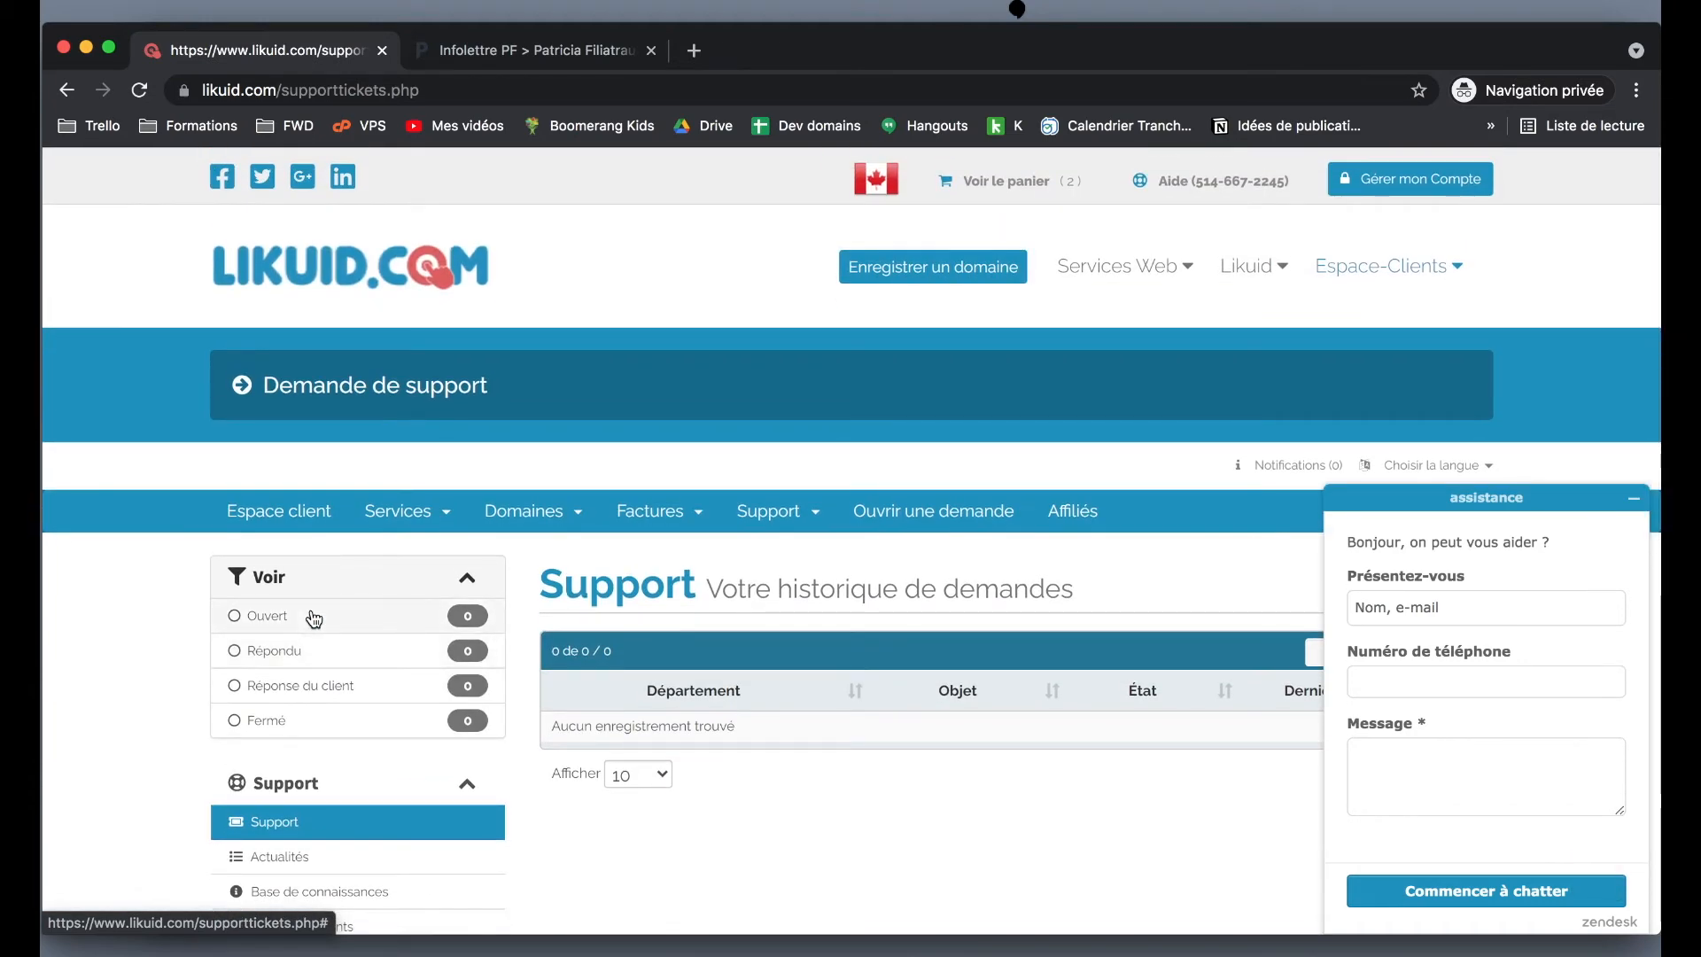
pyautogui.scroll(-1, 314, 619)
pyautogui.scroll(1, 313, 619)
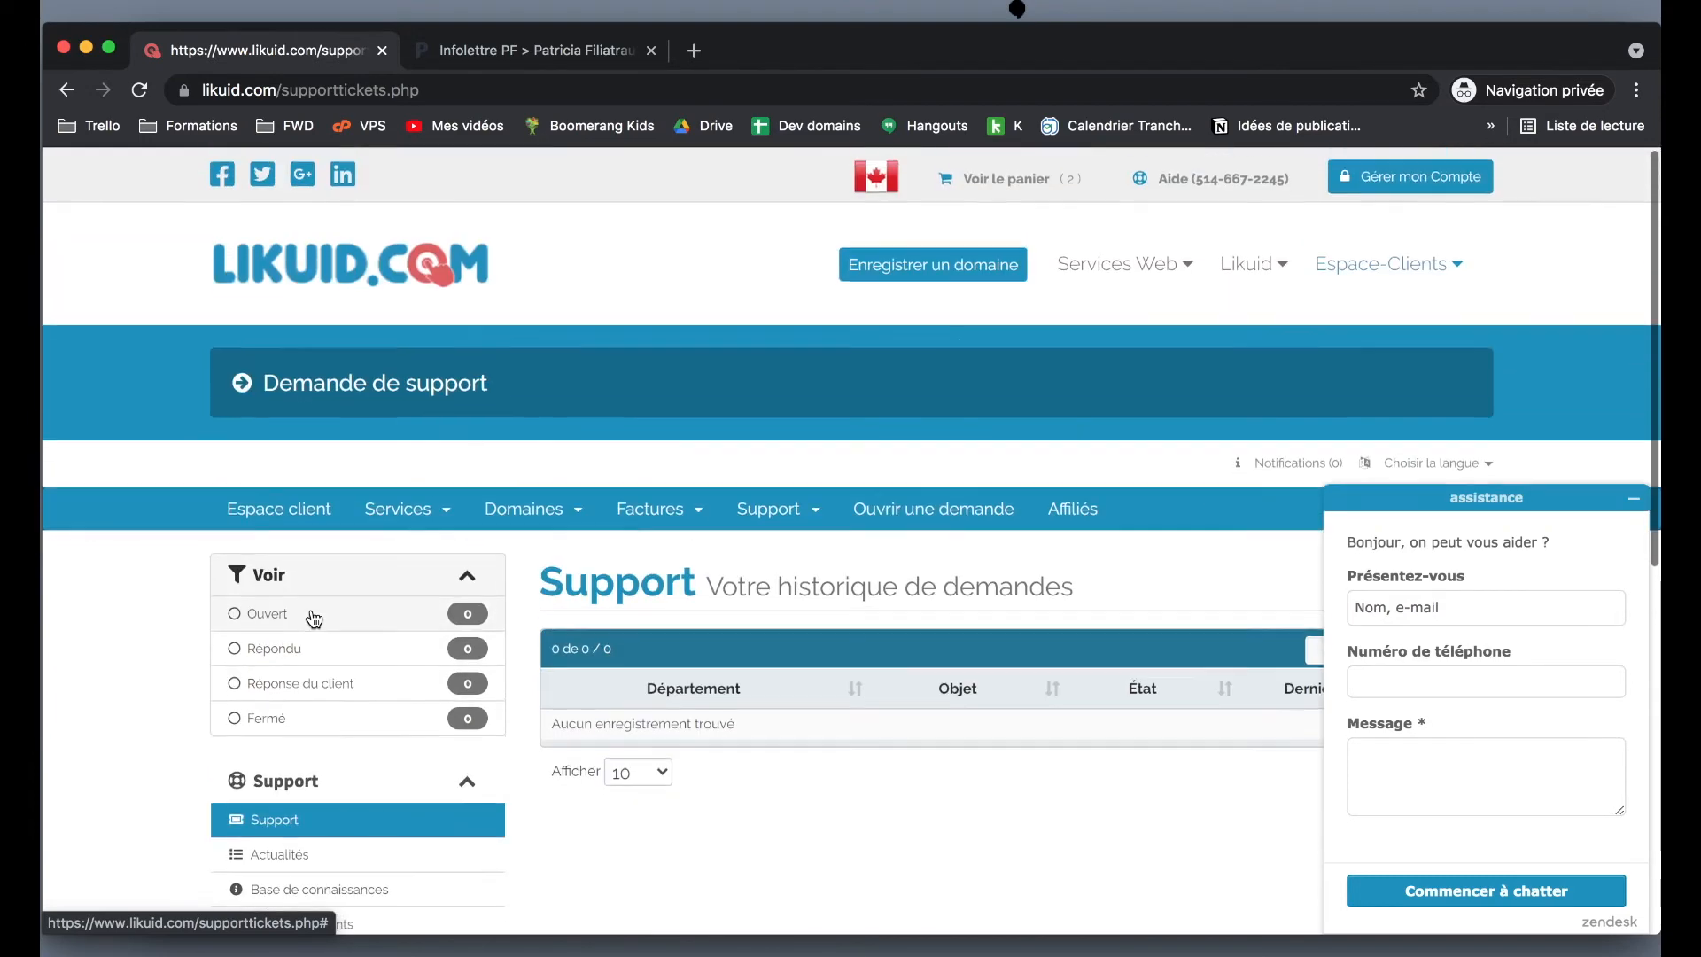
# - Open the Plan de base hosting for patfiliatrault.com from Mes produits & services and connect to cPanel
pyautogui.click(416, 516)
pyautogui.click(435, 553)
pyautogui.scroll(-3, 768, 594)
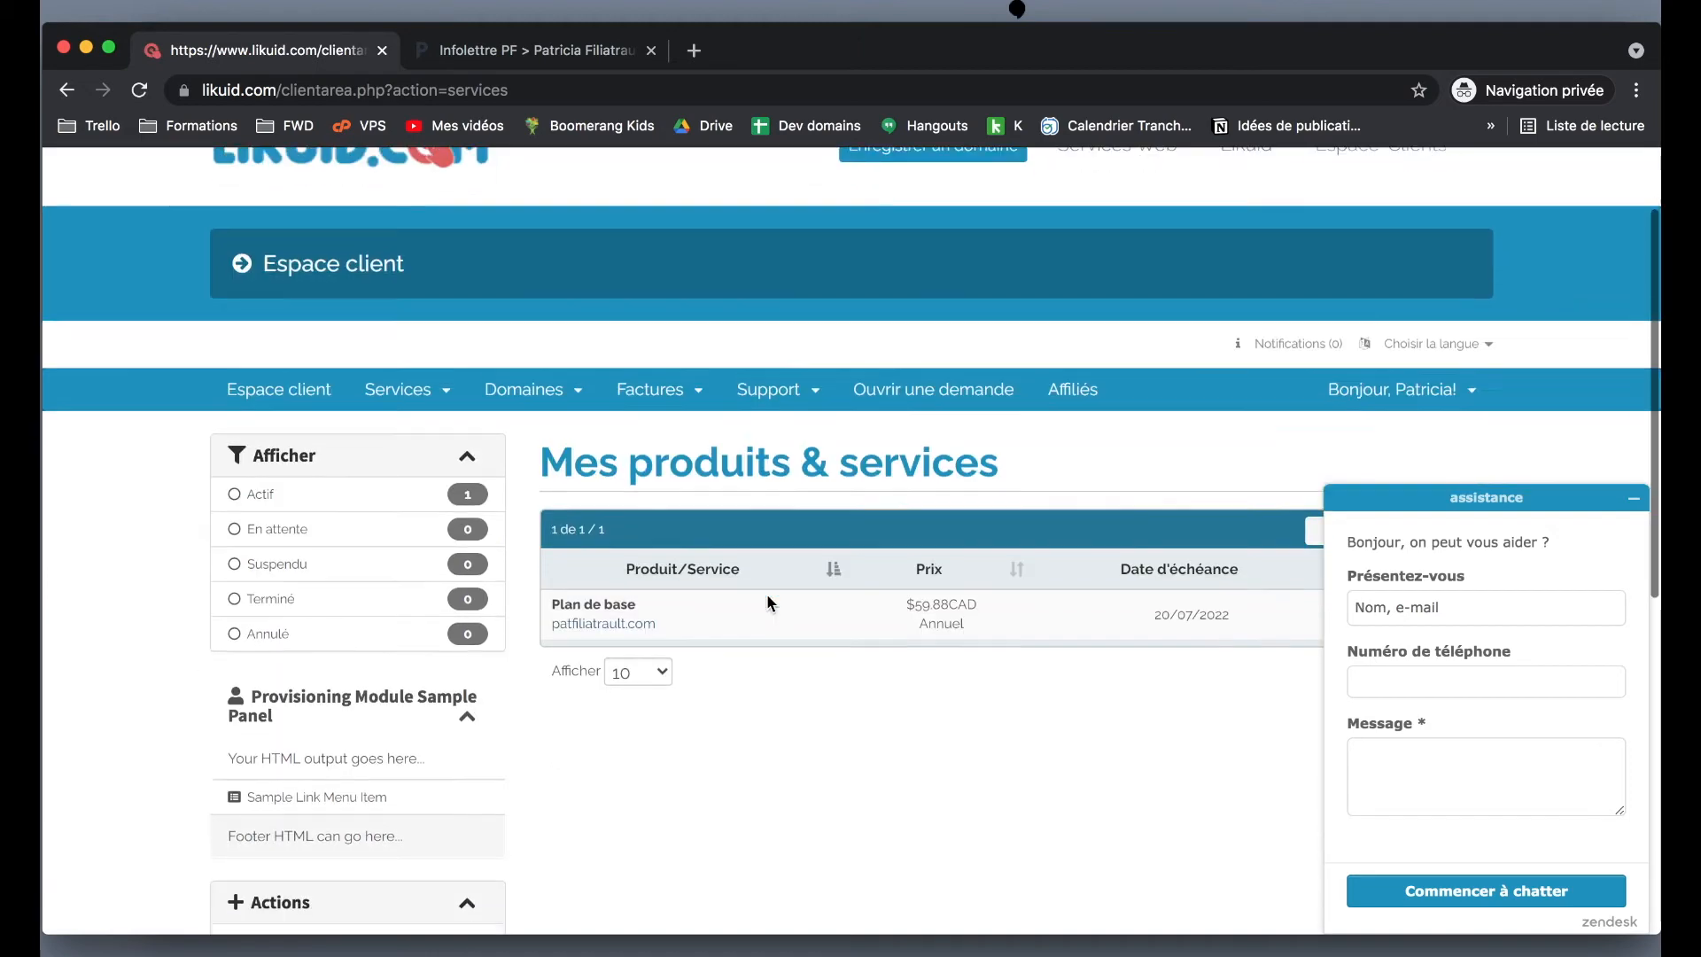
pyautogui.click(709, 501)
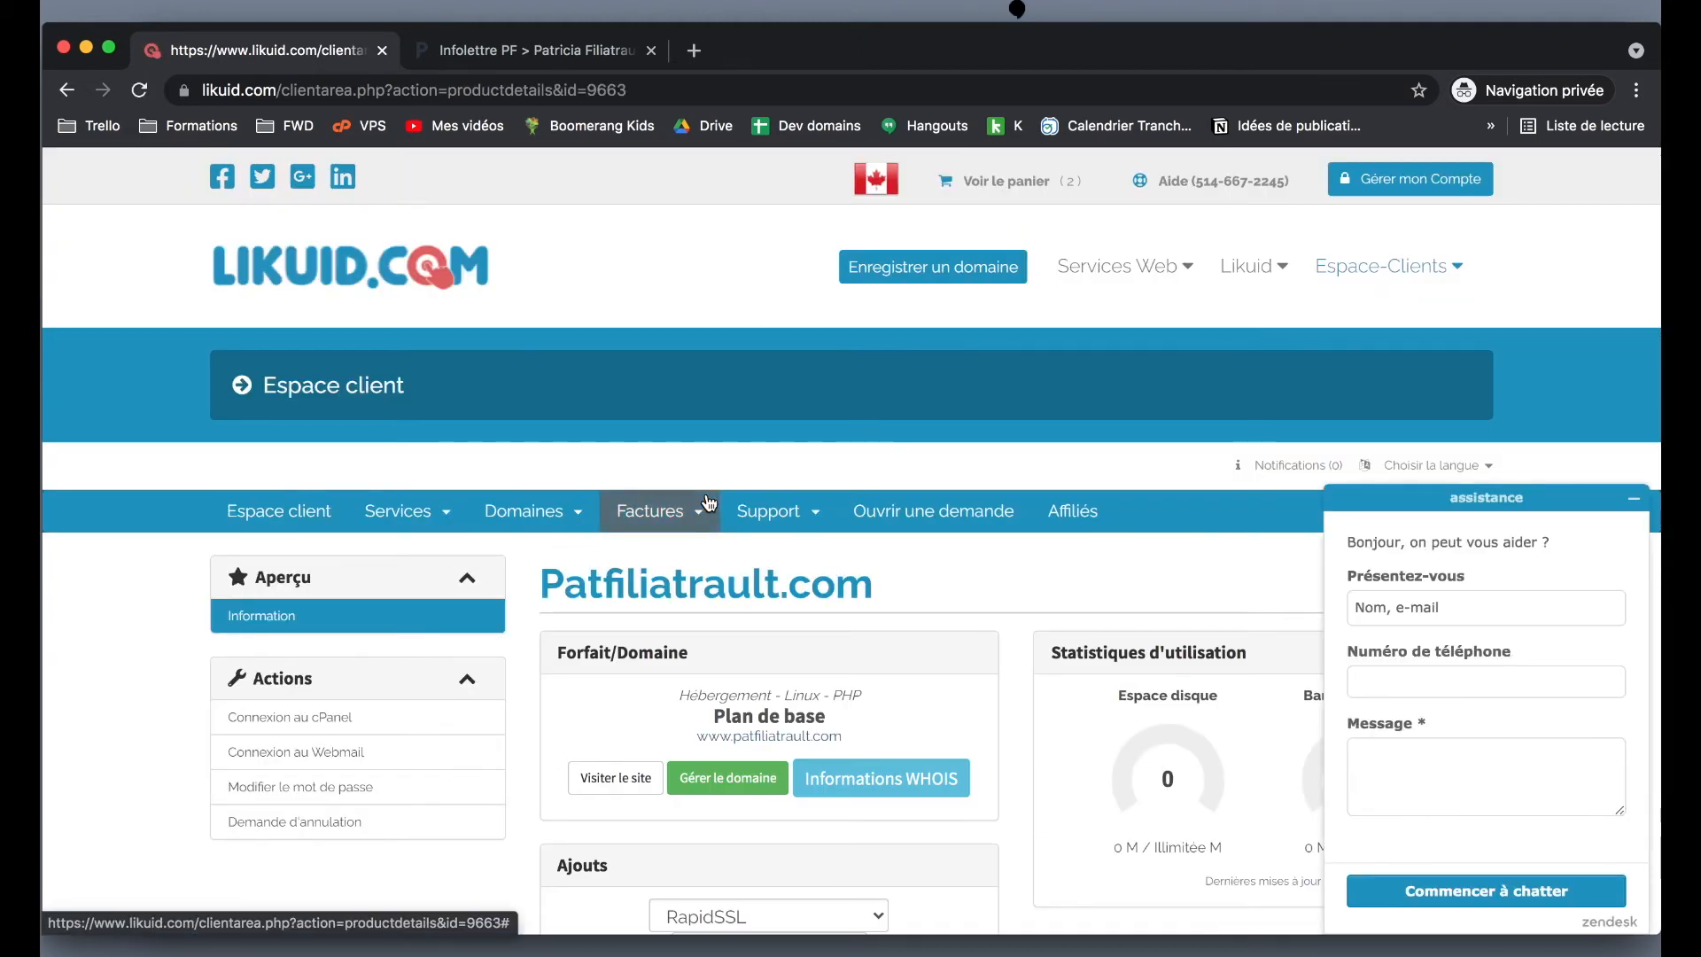
pyautogui.scroll(-3, 708, 501)
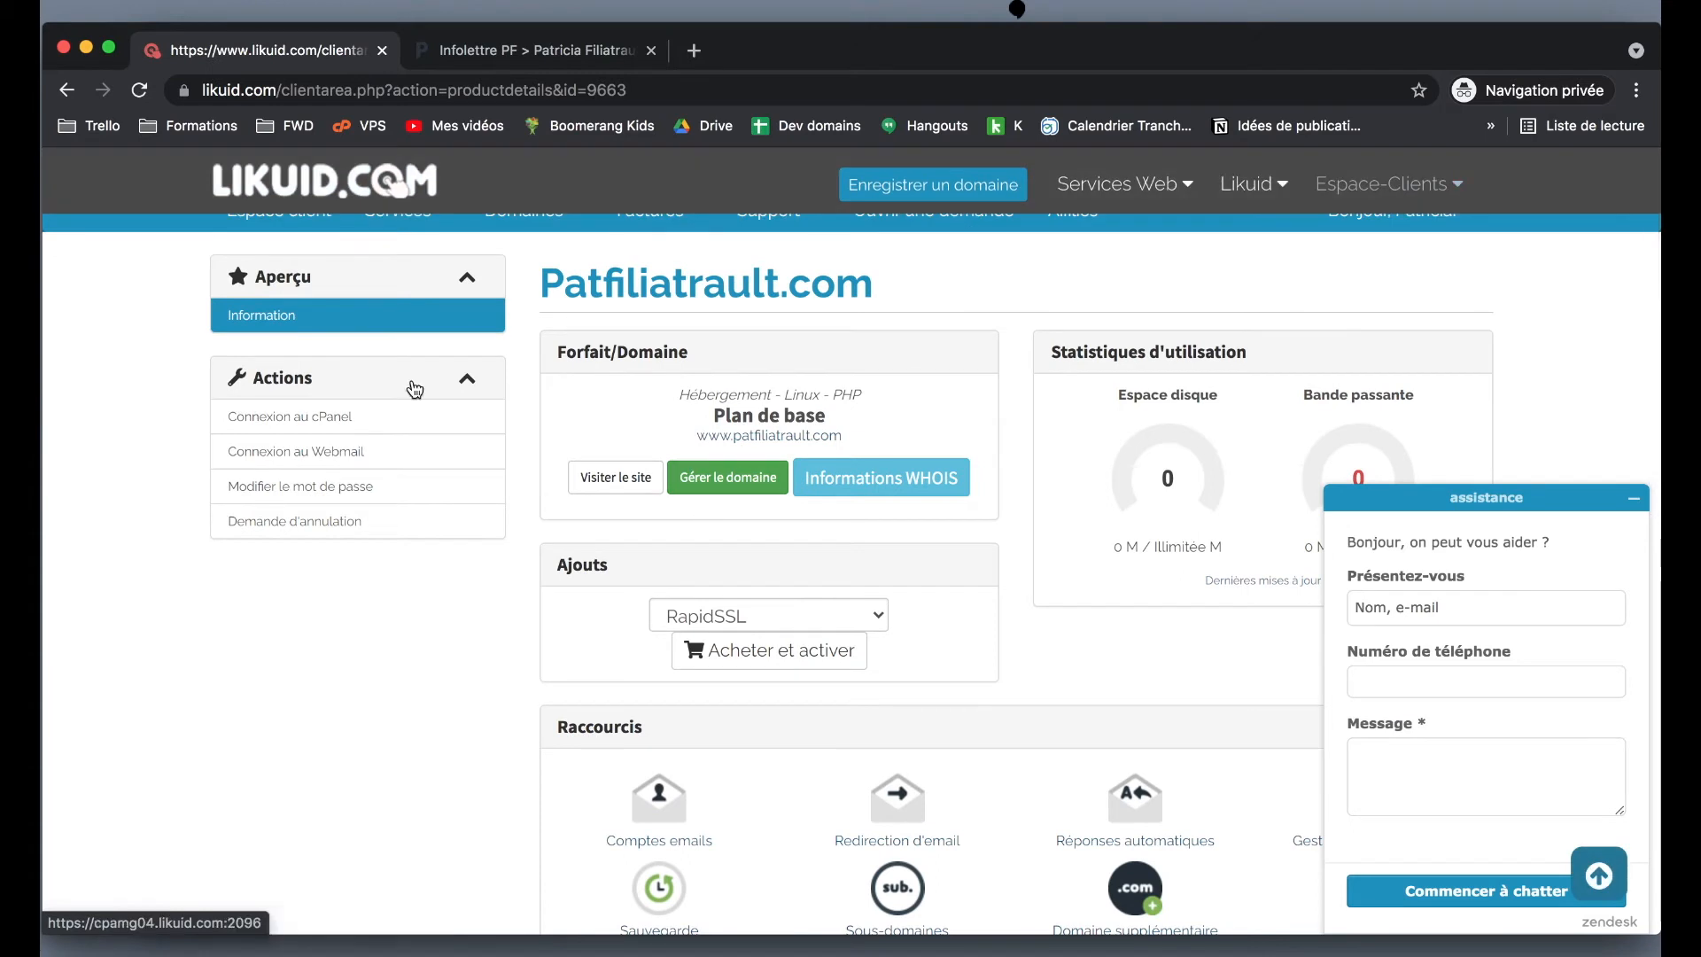
pyautogui.click(270, 429)
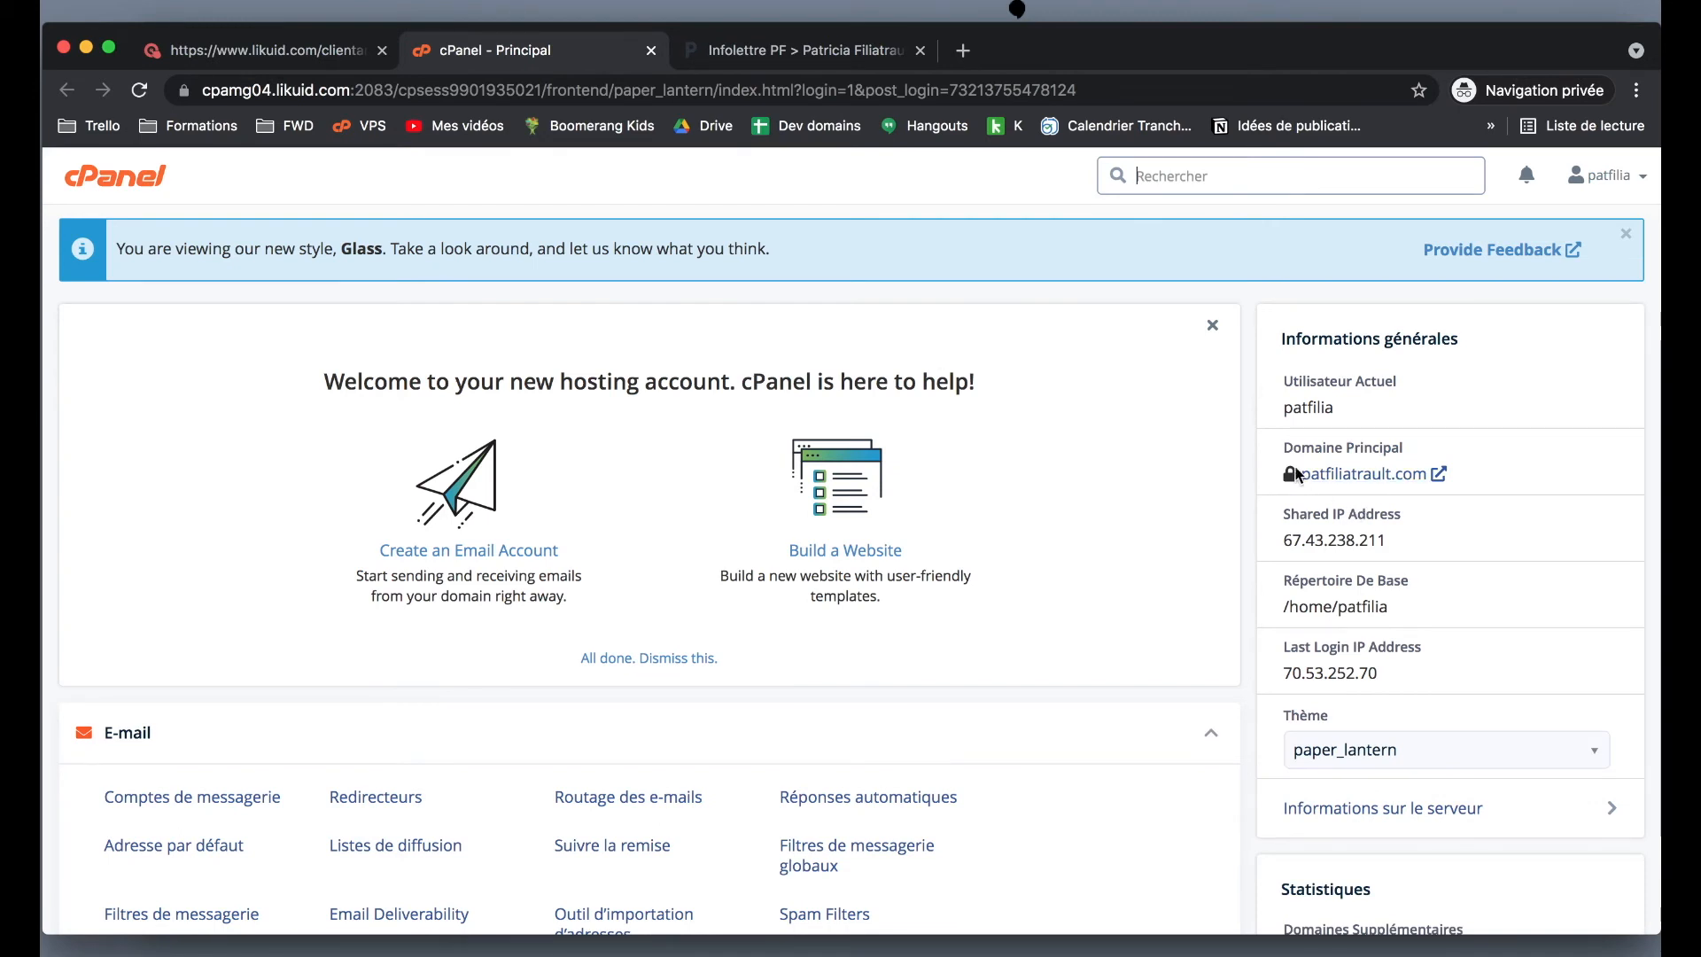
# - Scroll to the bottom of cPanel and open Softaculous Apps Installer
pyautogui.moveTo(1289, 480)
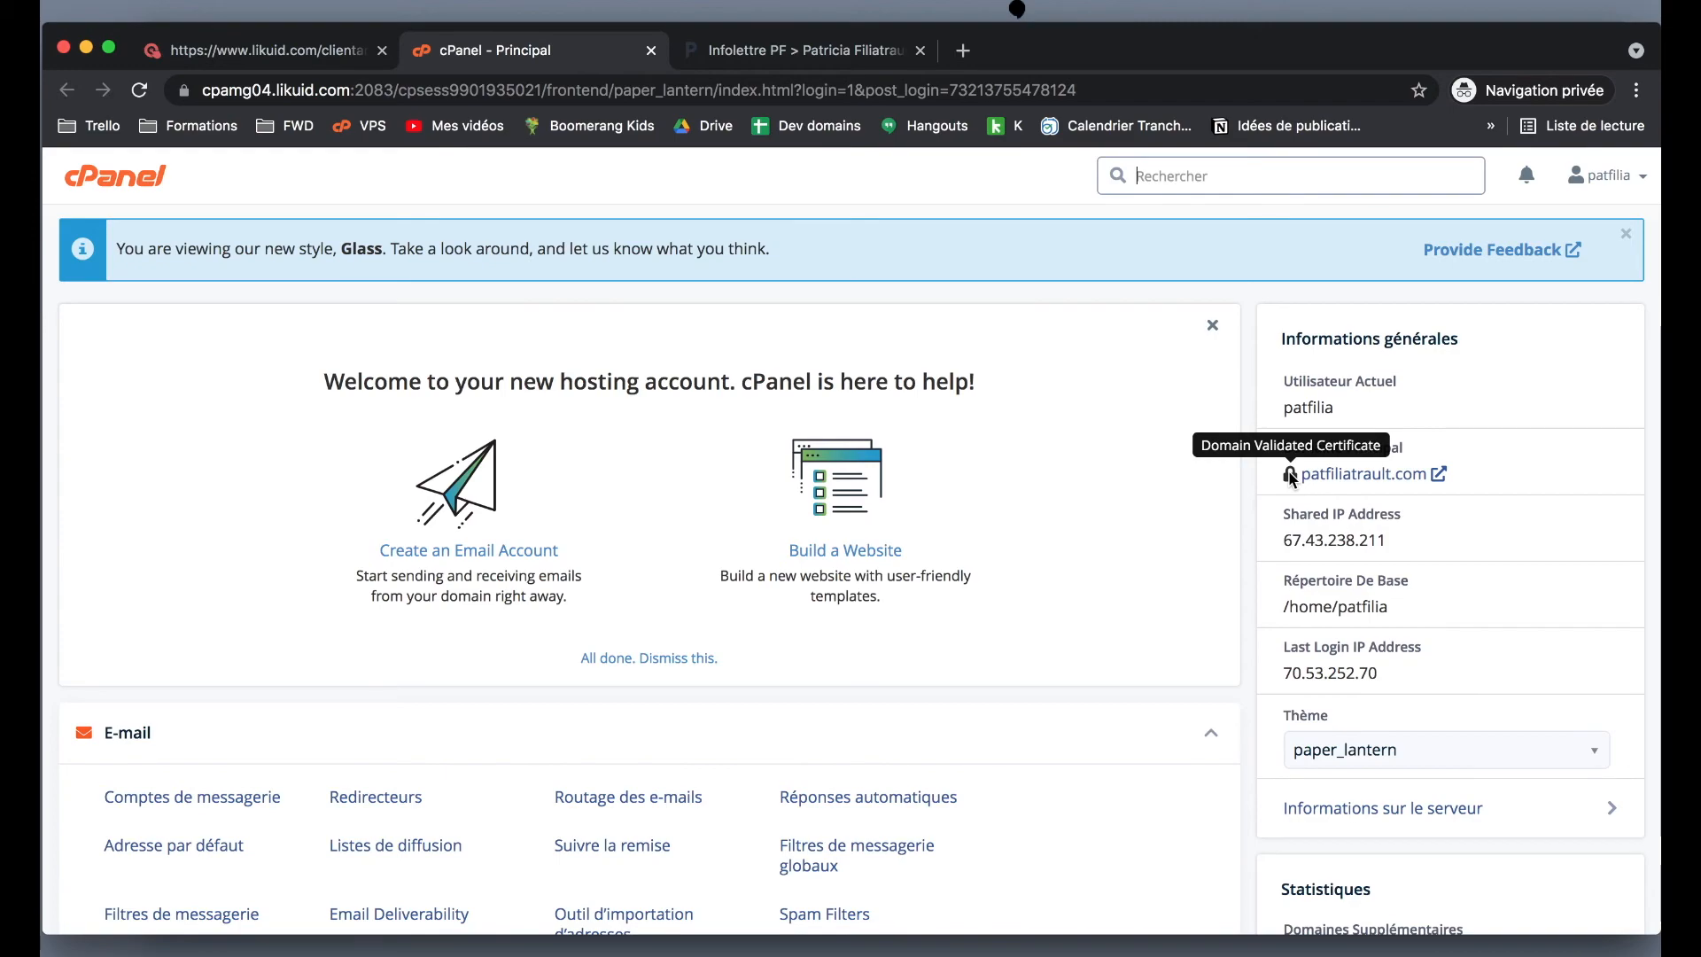
pyautogui.scroll(-15, 1290, 478)
pyautogui.scroll(-15, 1289, 474)
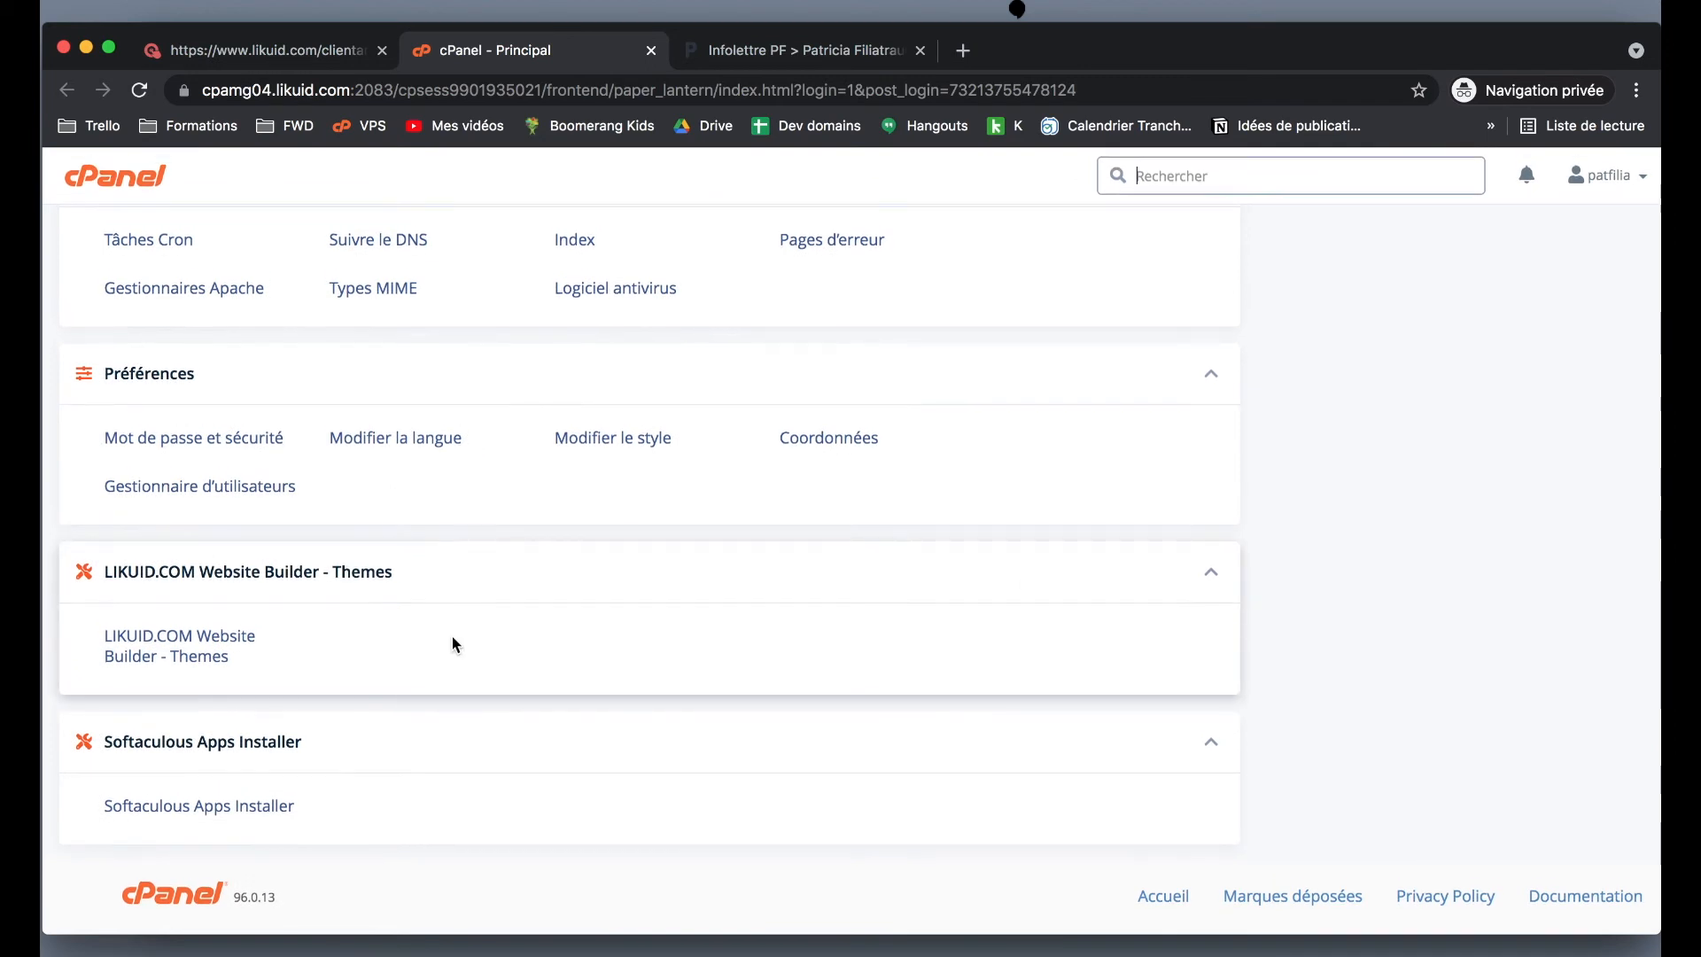
pyautogui.scroll(1, 451, 636)
pyautogui.scroll(-1, 452, 636)
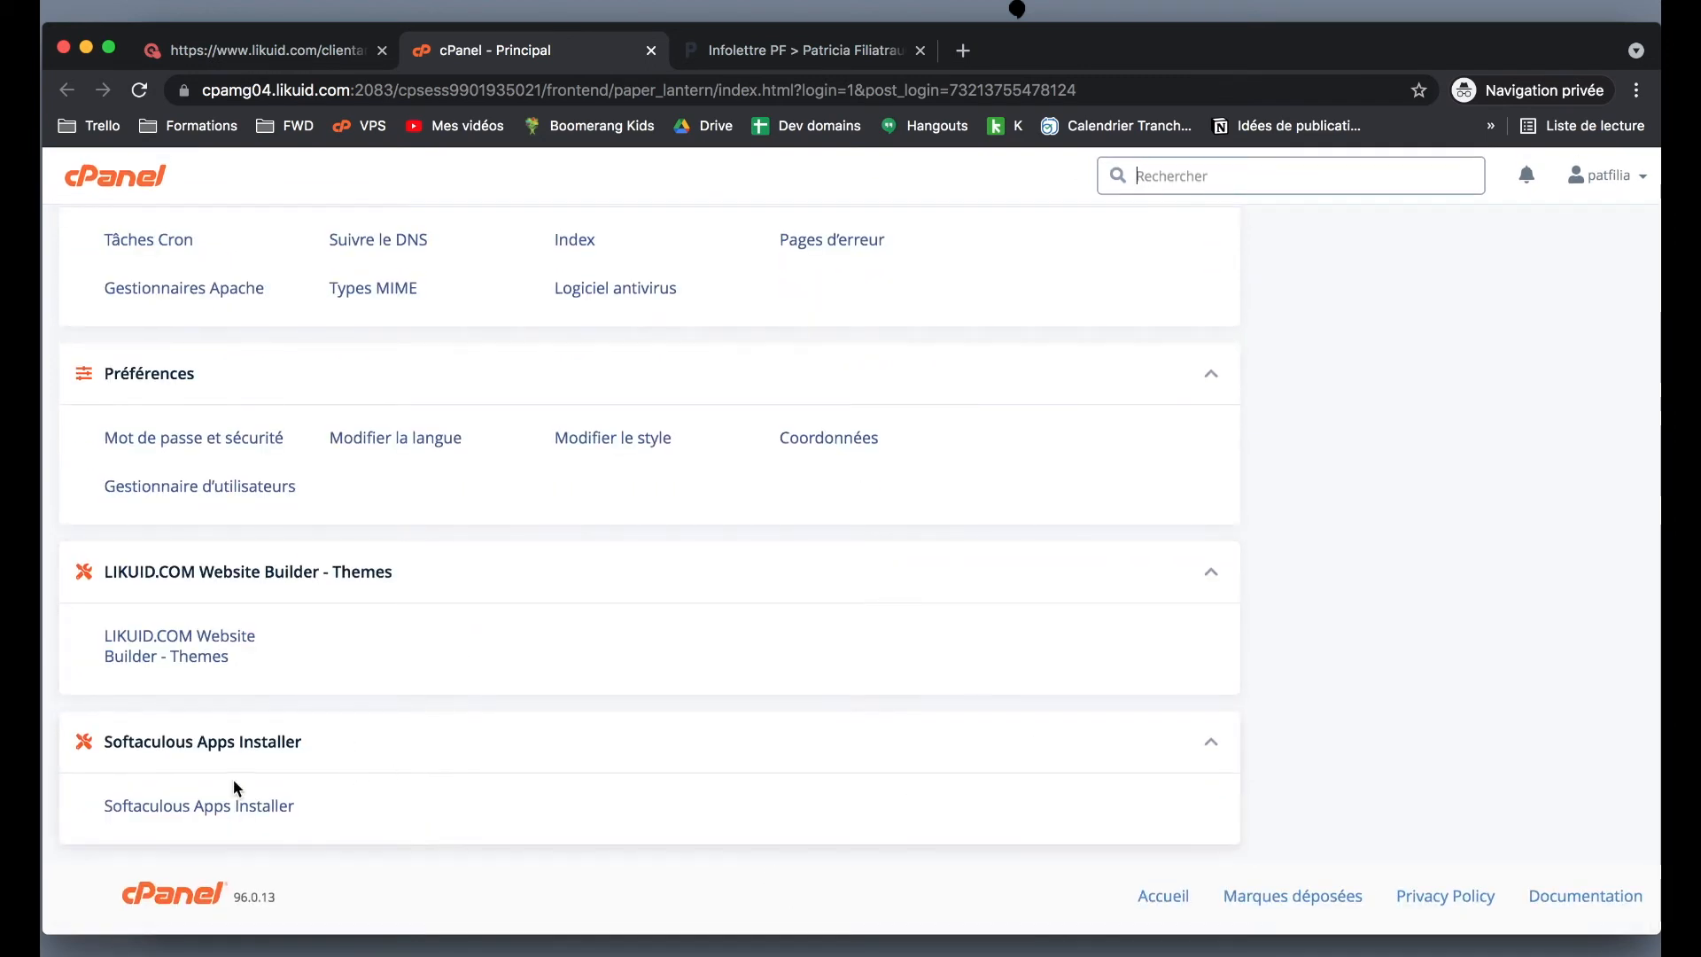
pyautogui.click(157, 807)
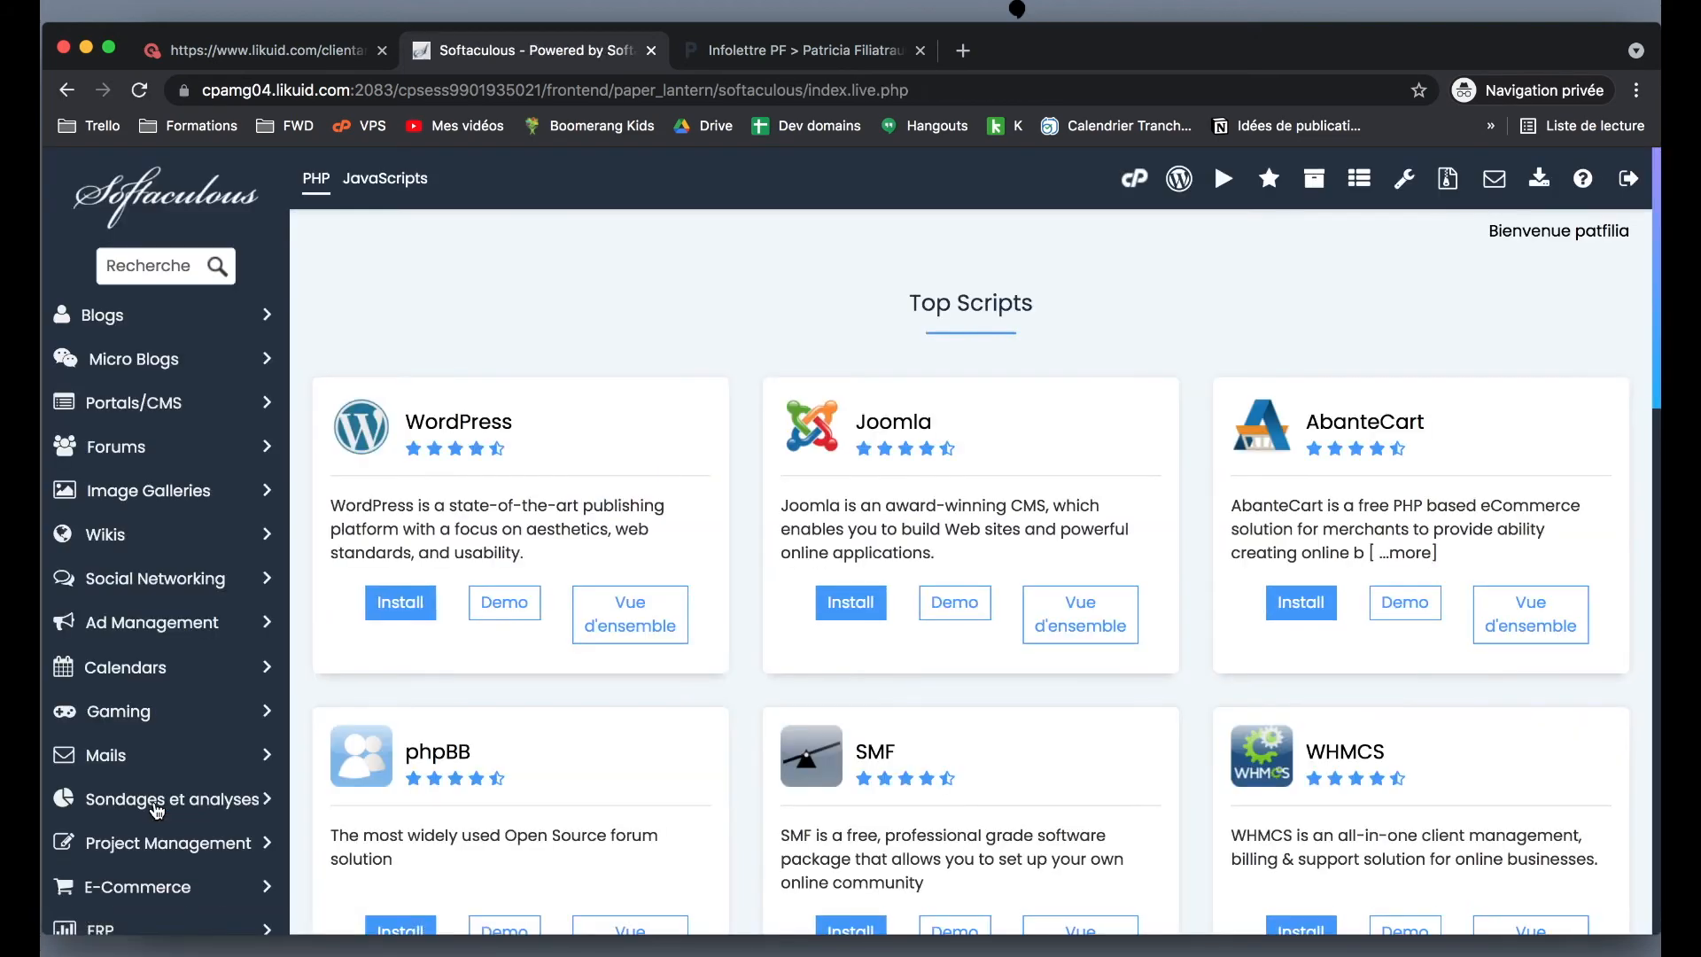
pyautogui.click(403, 604)
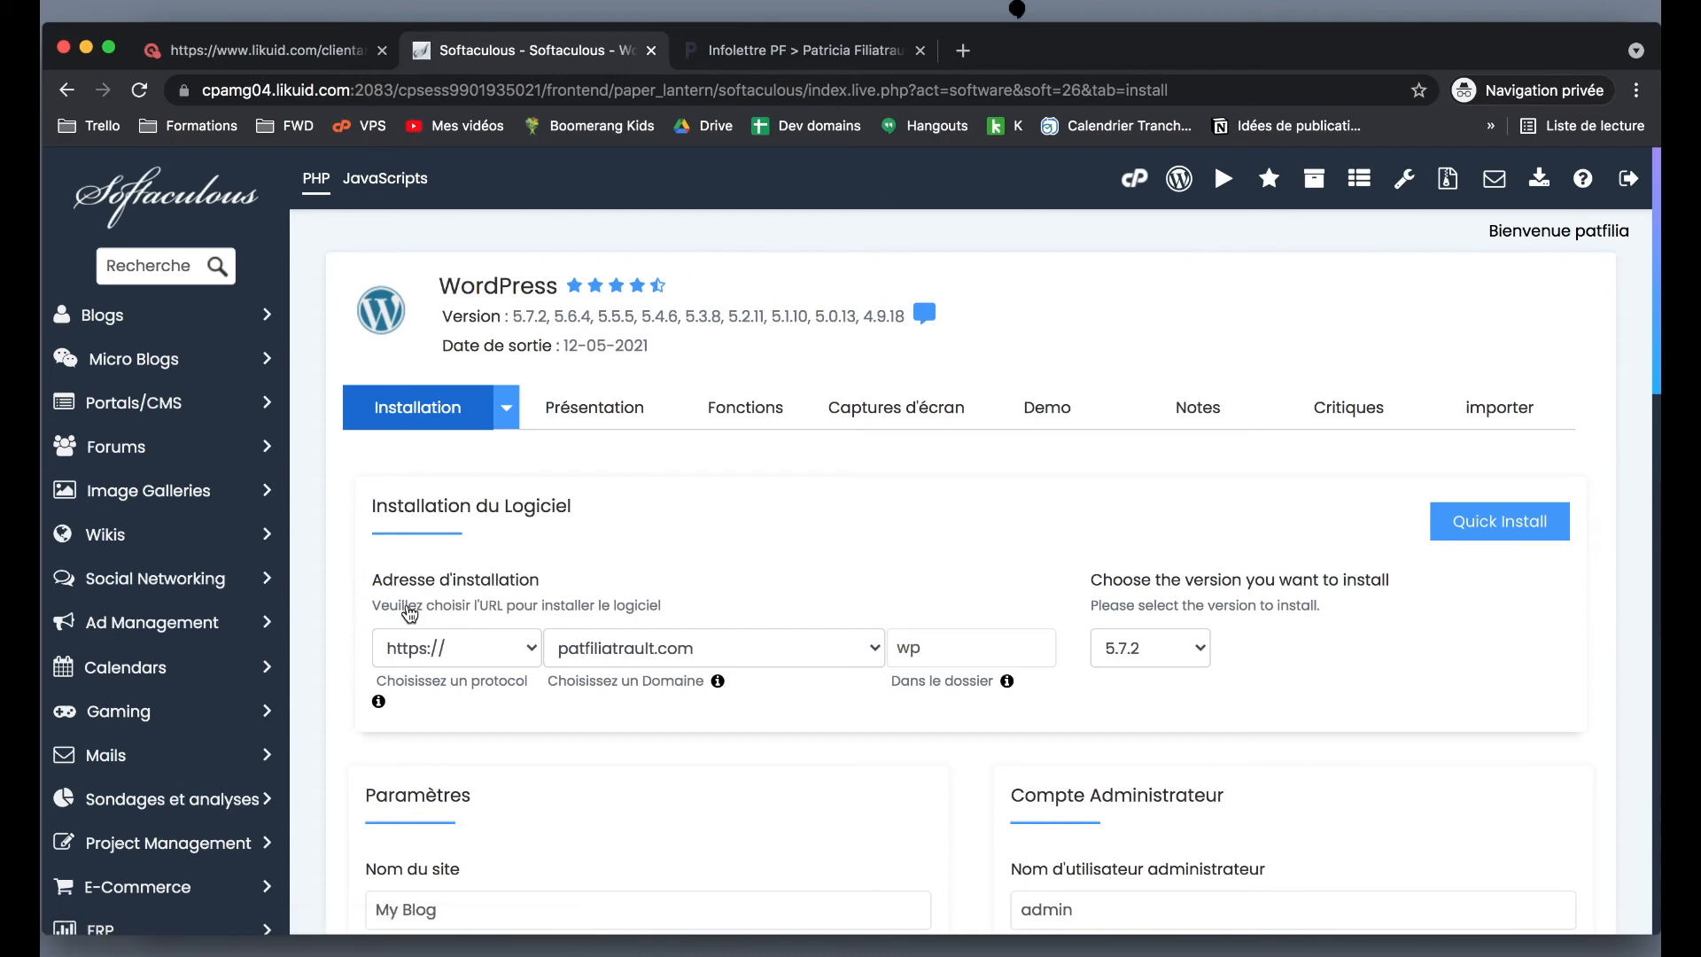
pyautogui.scroll(-5, 409, 614)
pyautogui.click(415, 294)
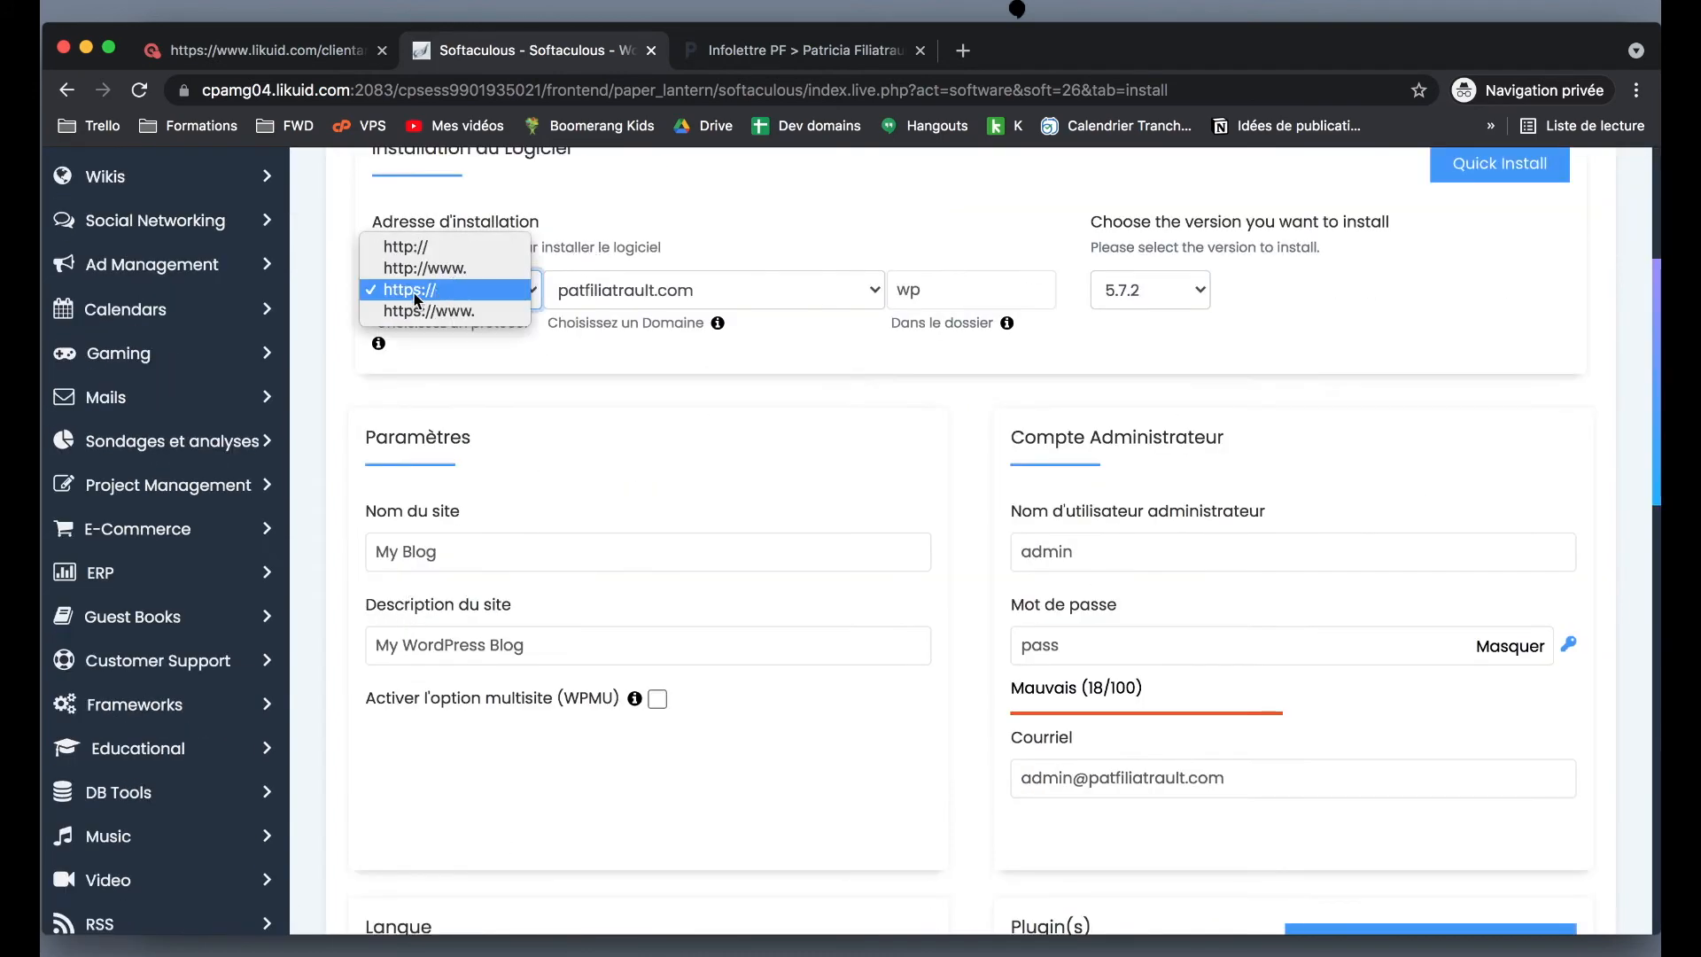
pyautogui.click(411, 293)
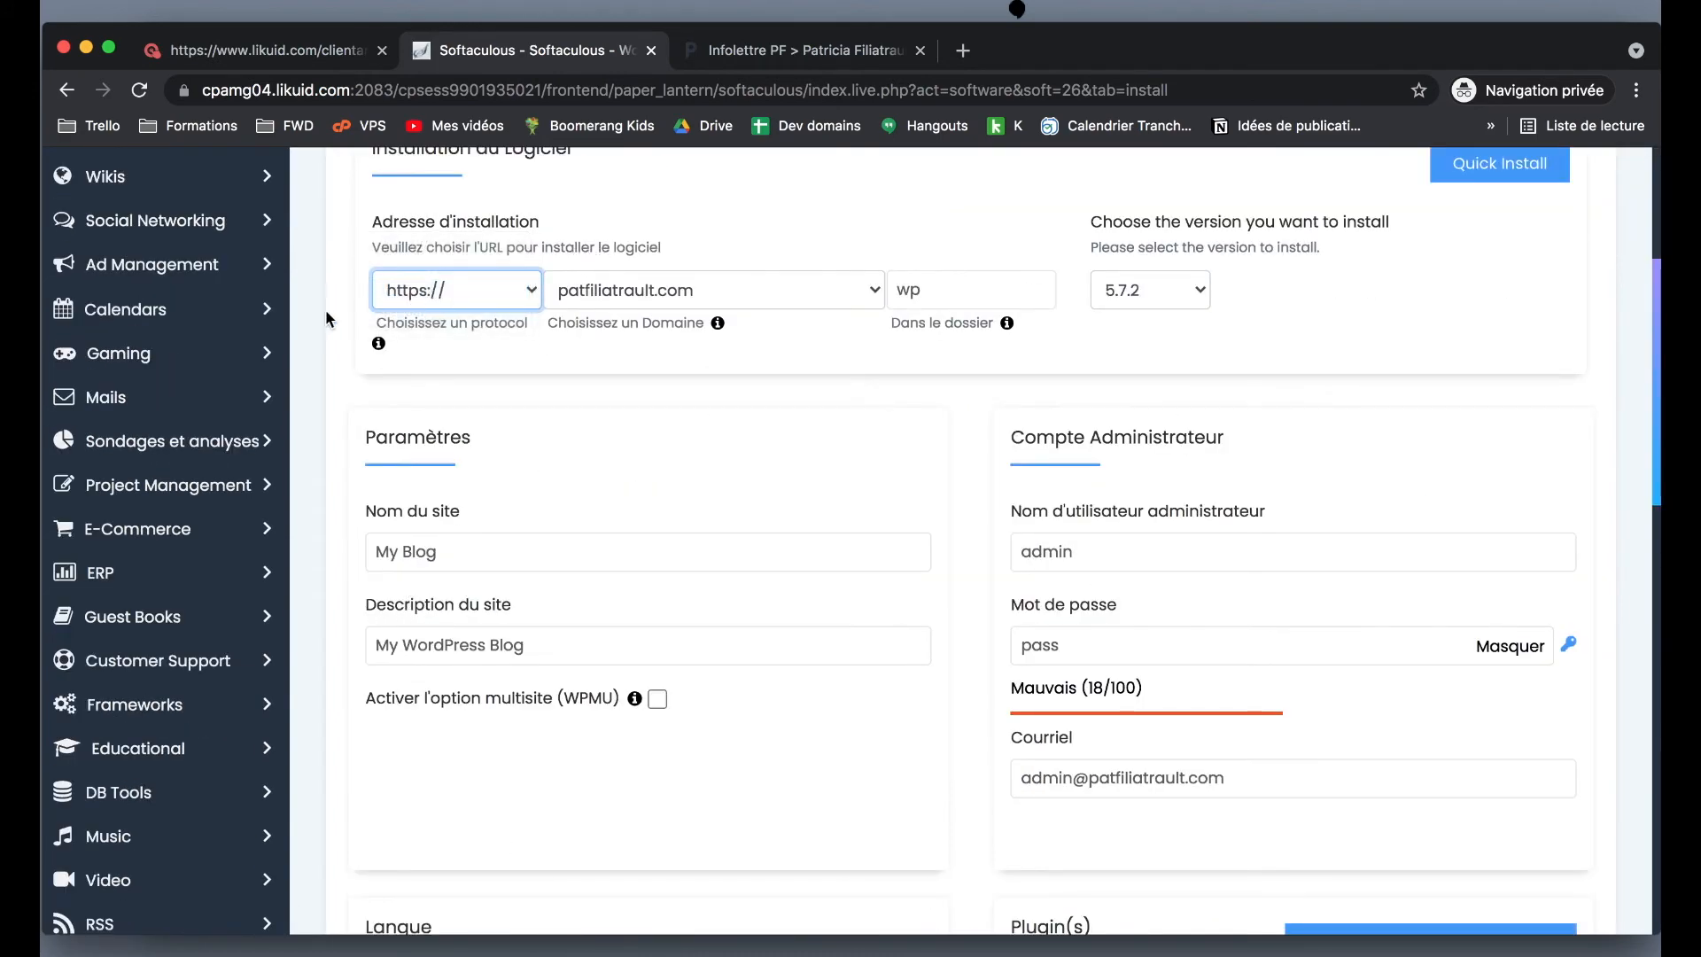
pyautogui.scroll(3, 327, 310)
# - Clear the default wp folder name so WordPress installs at the domain root
pyautogui.click(1002, 478)
pyautogui.doubleClick(1003, 478)
pyautogui.press('BackSpace')
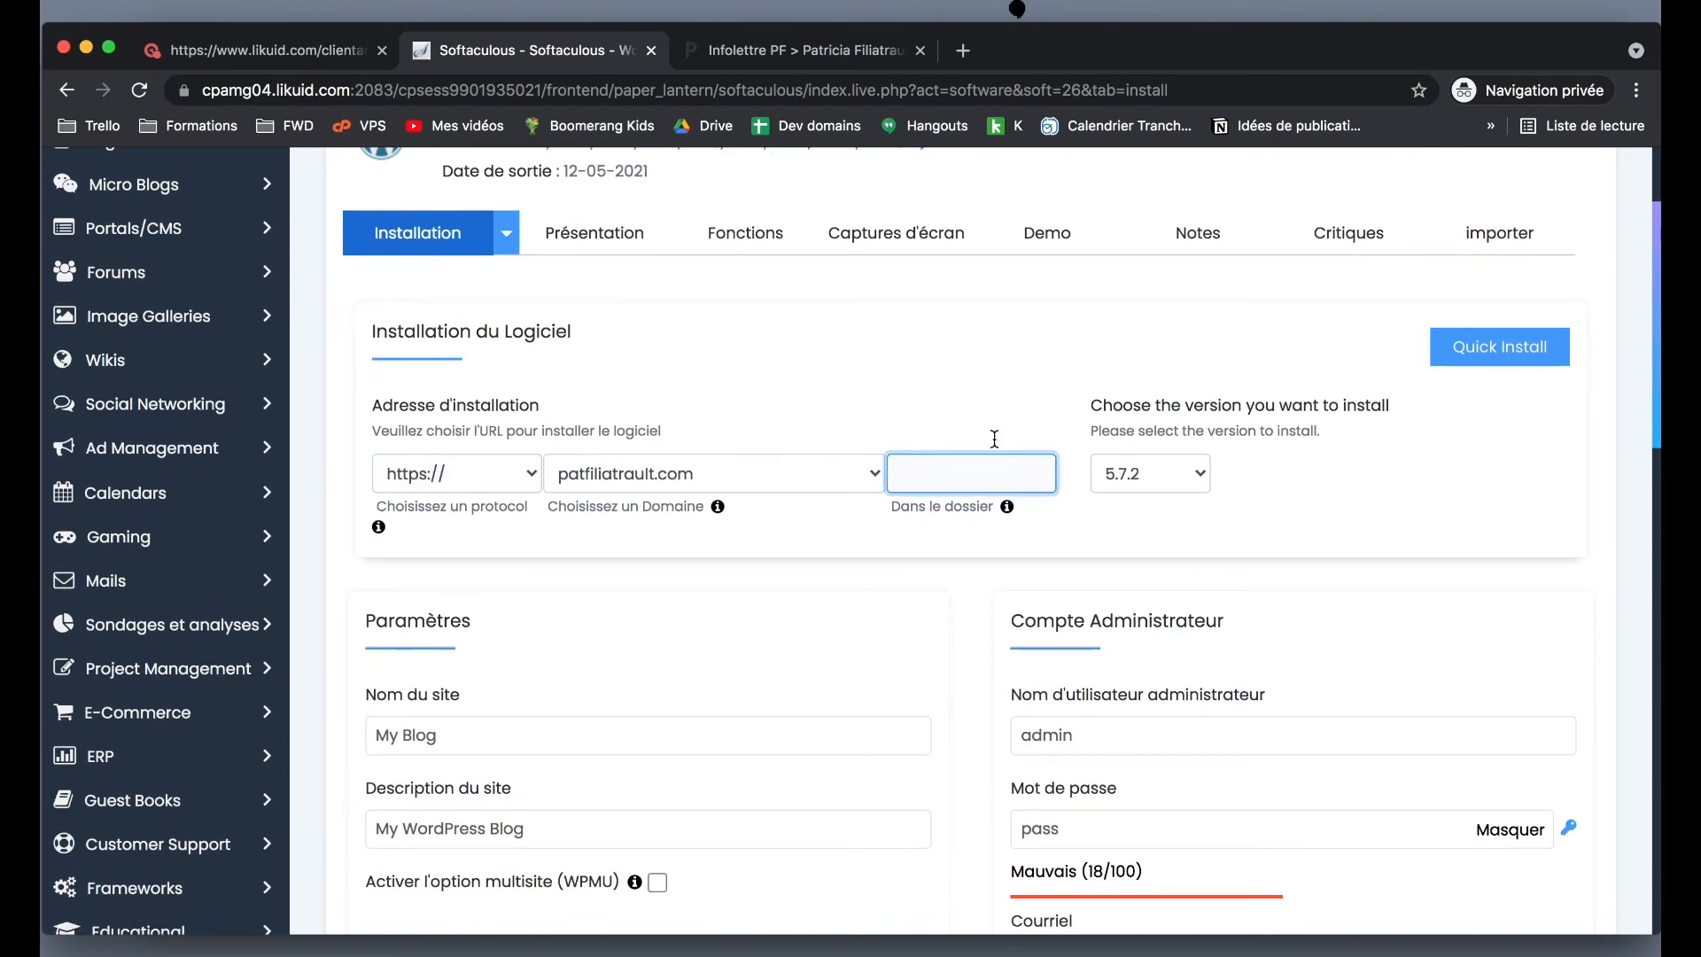
pyautogui.click(929, 443)
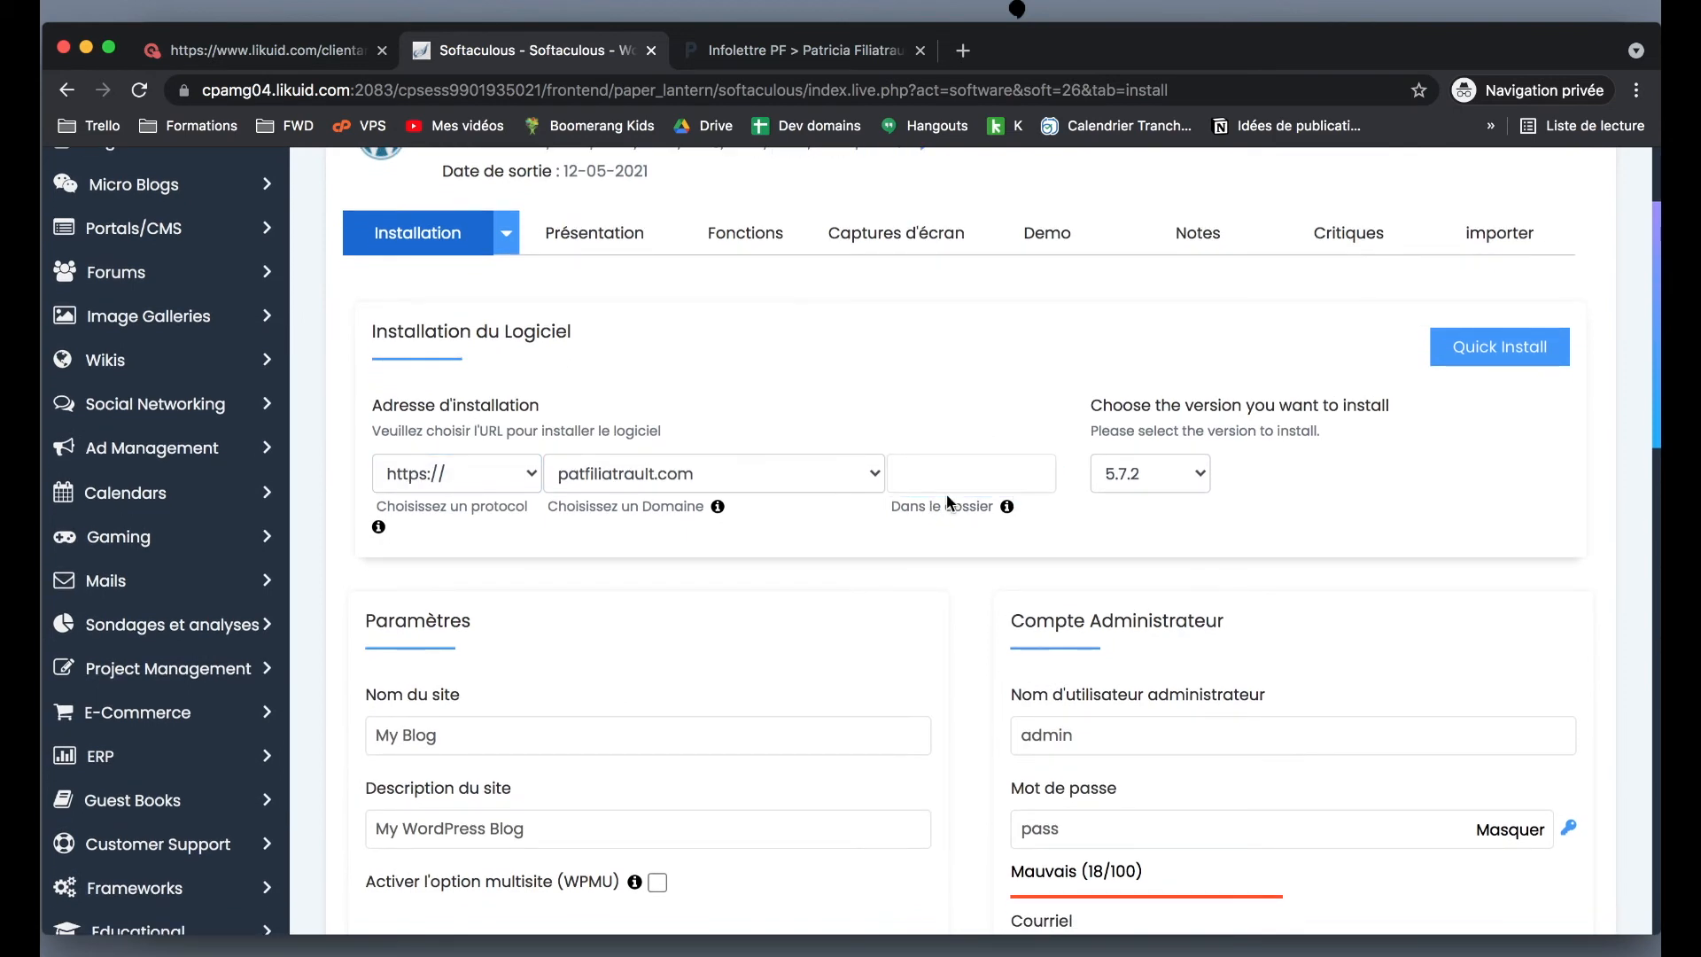
# - Keep WordPress version 5.7.2 and confirm the 'Dans le dossier' field stays empty
pyautogui.click(1147, 474)
pyautogui.click(1147, 474)
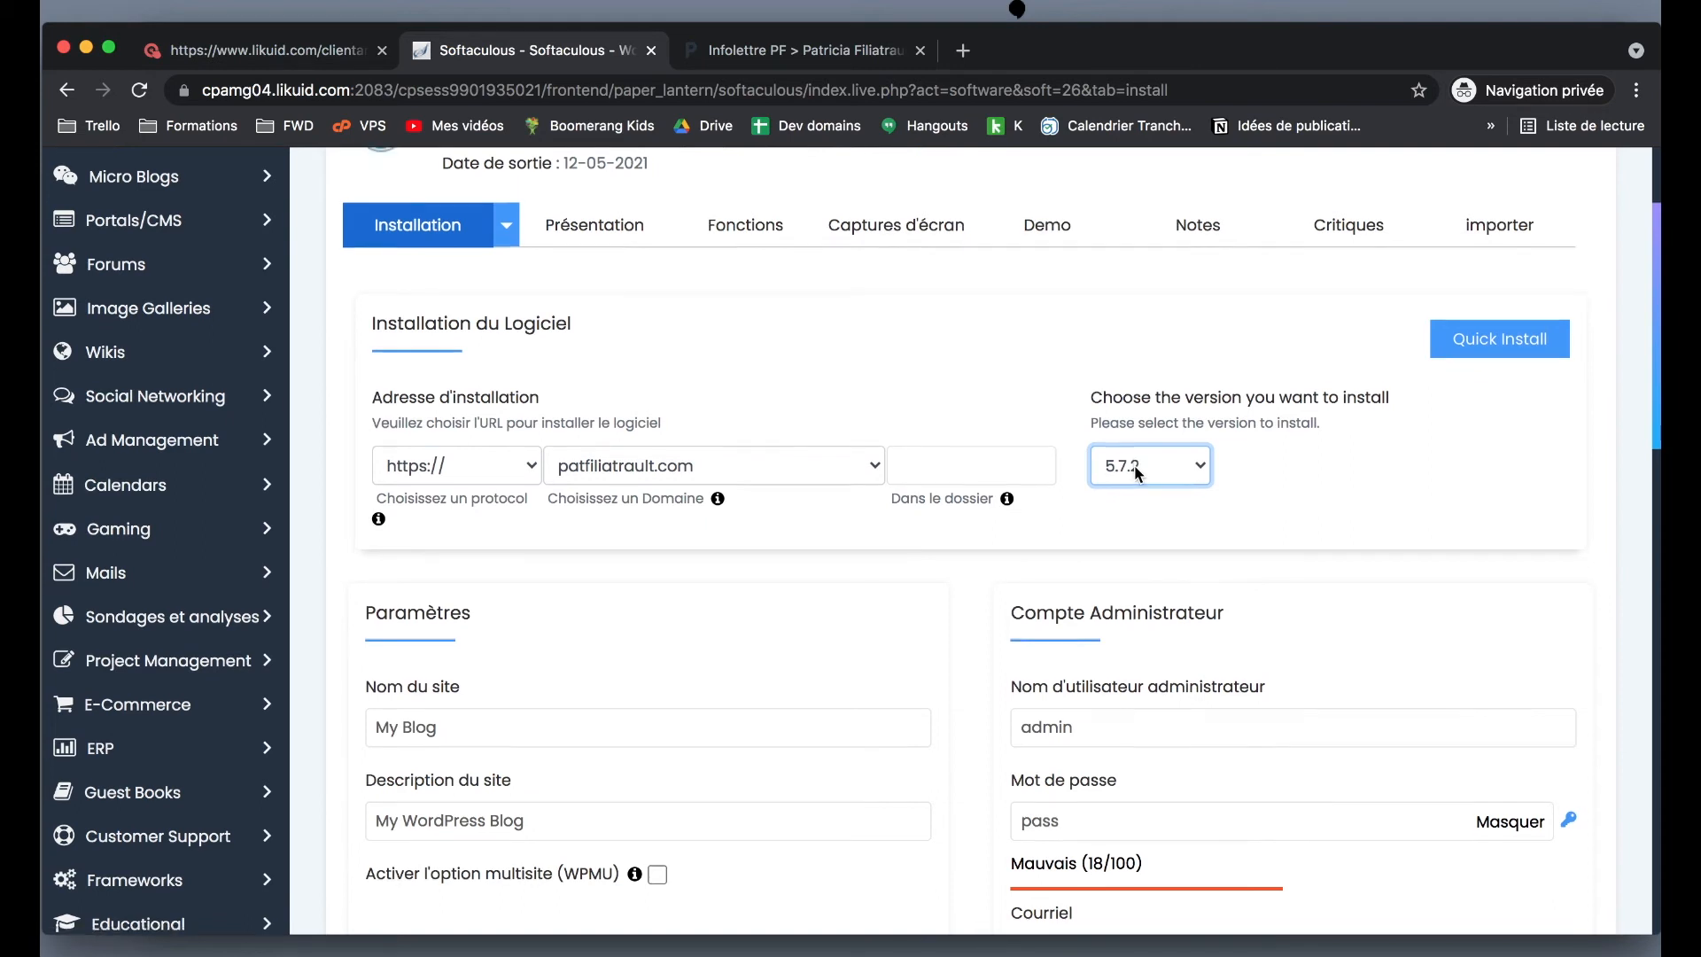
pyautogui.scroll(-3, 1134, 465)
pyautogui.scroll(1, 1160, 411)
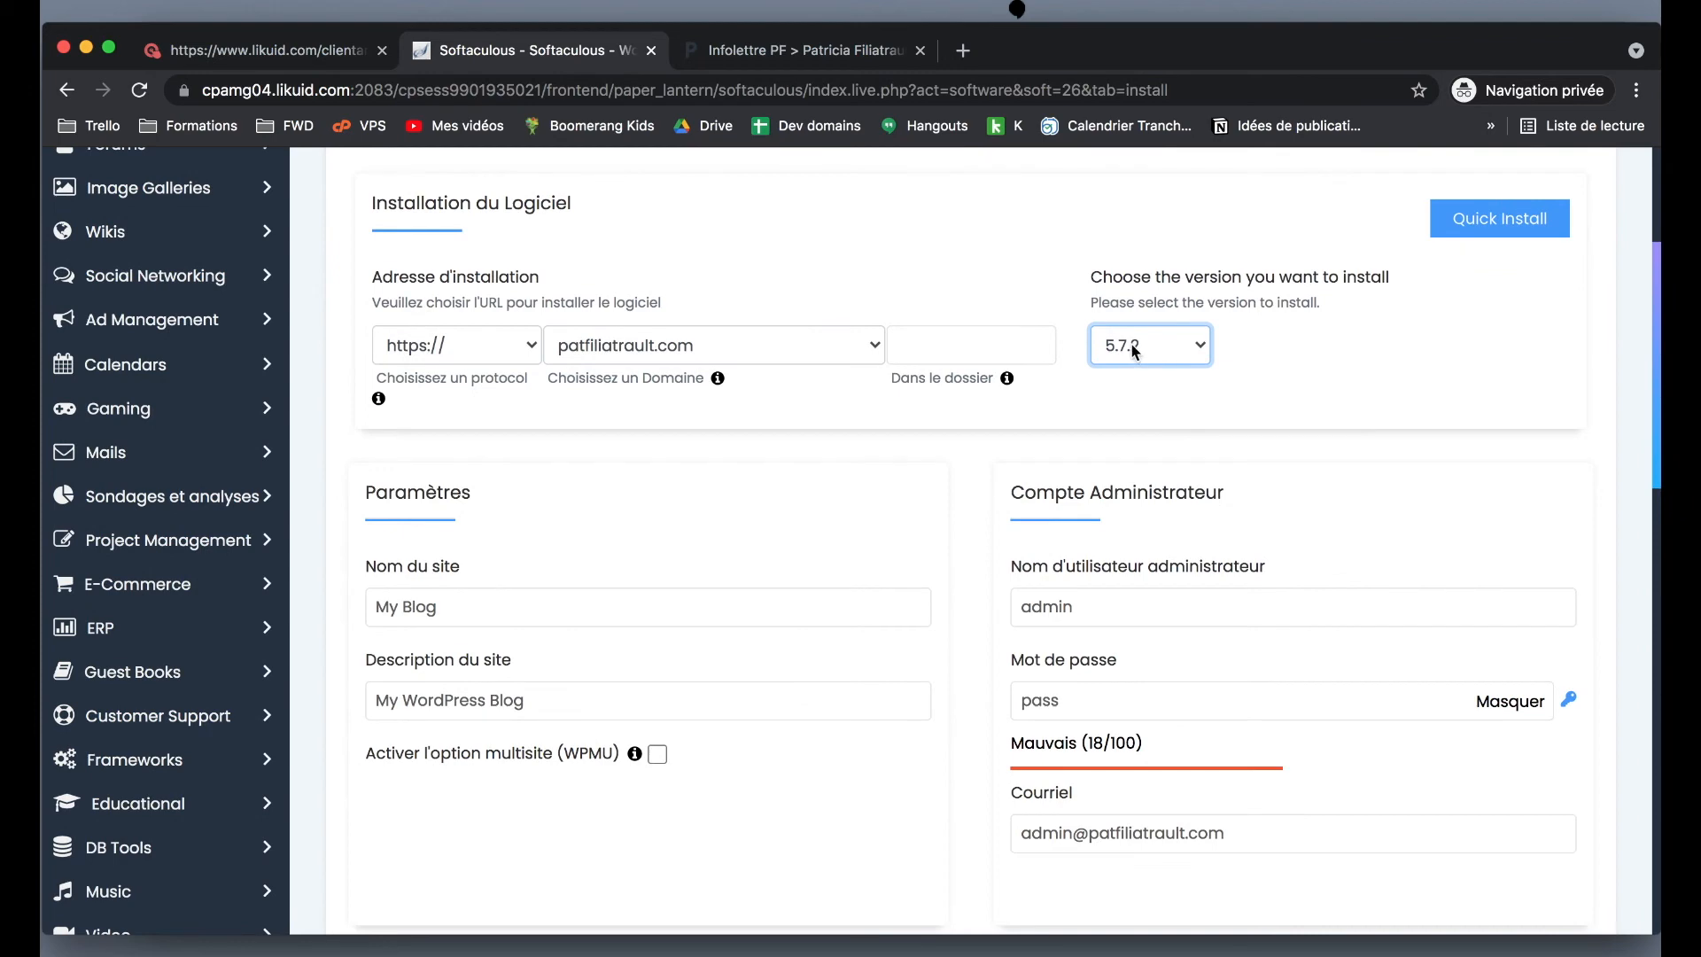
pyautogui.click(948, 353)
pyautogui.click(923, 281)
pyautogui.click(963, 356)
# - Replace the default admin username with the site owner's username
pyautogui.click(1328, 382)
pyautogui.scroll(2, 1329, 384)
pyautogui.scroll(-3, 1329, 384)
pyautogui.scroll(-2, 1328, 382)
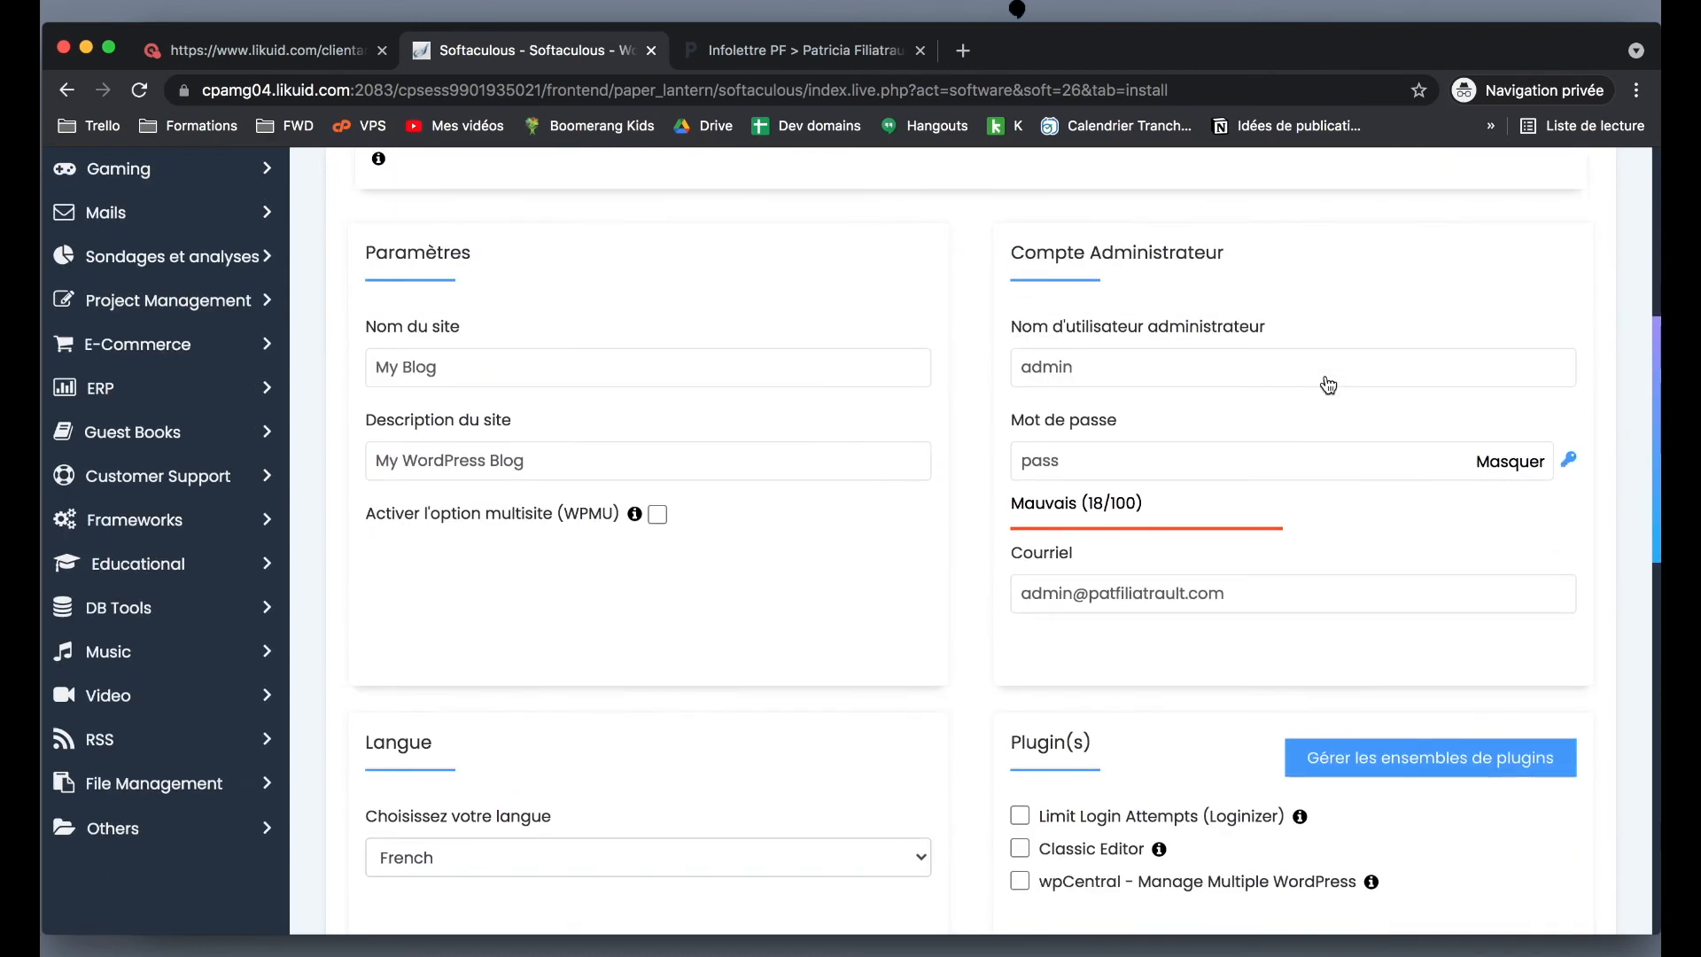
pyautogui.doubleClick(1100, 370)
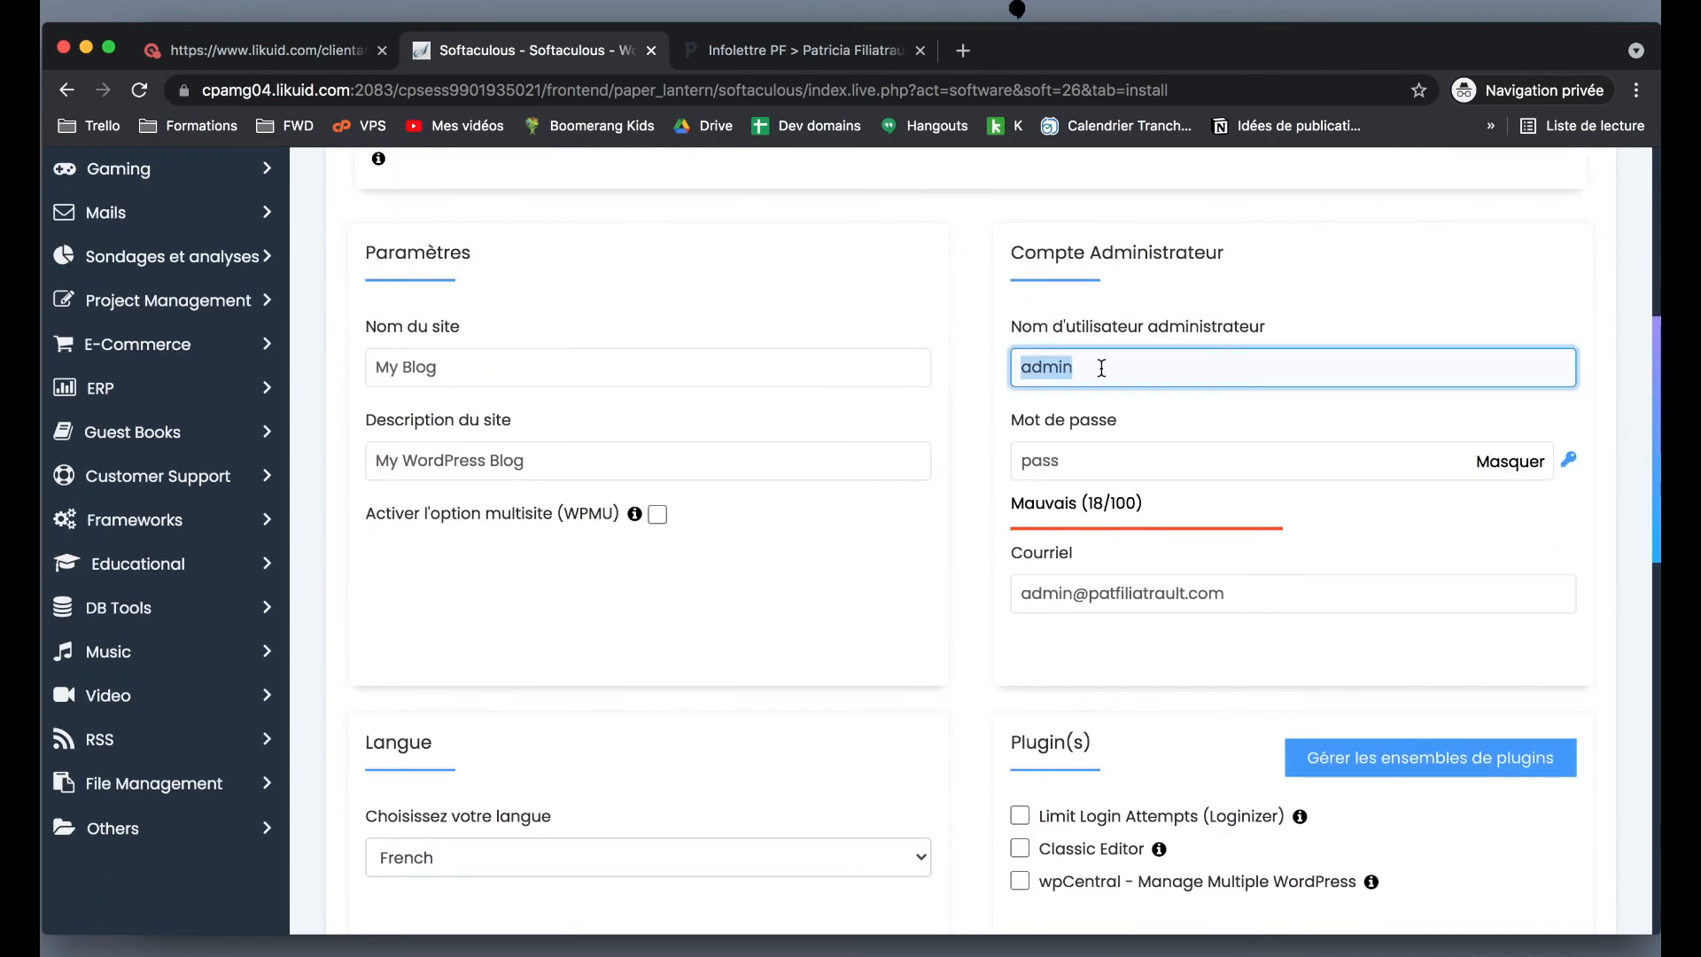
pyautogui.write('patricia')
pyautogui.click(1404, 239)
# - Generate a strong random admin password with the key icon
pyautogui.scroll(-1, 1404, 240)
pyautogui.scroll(-3, 1195, 445)
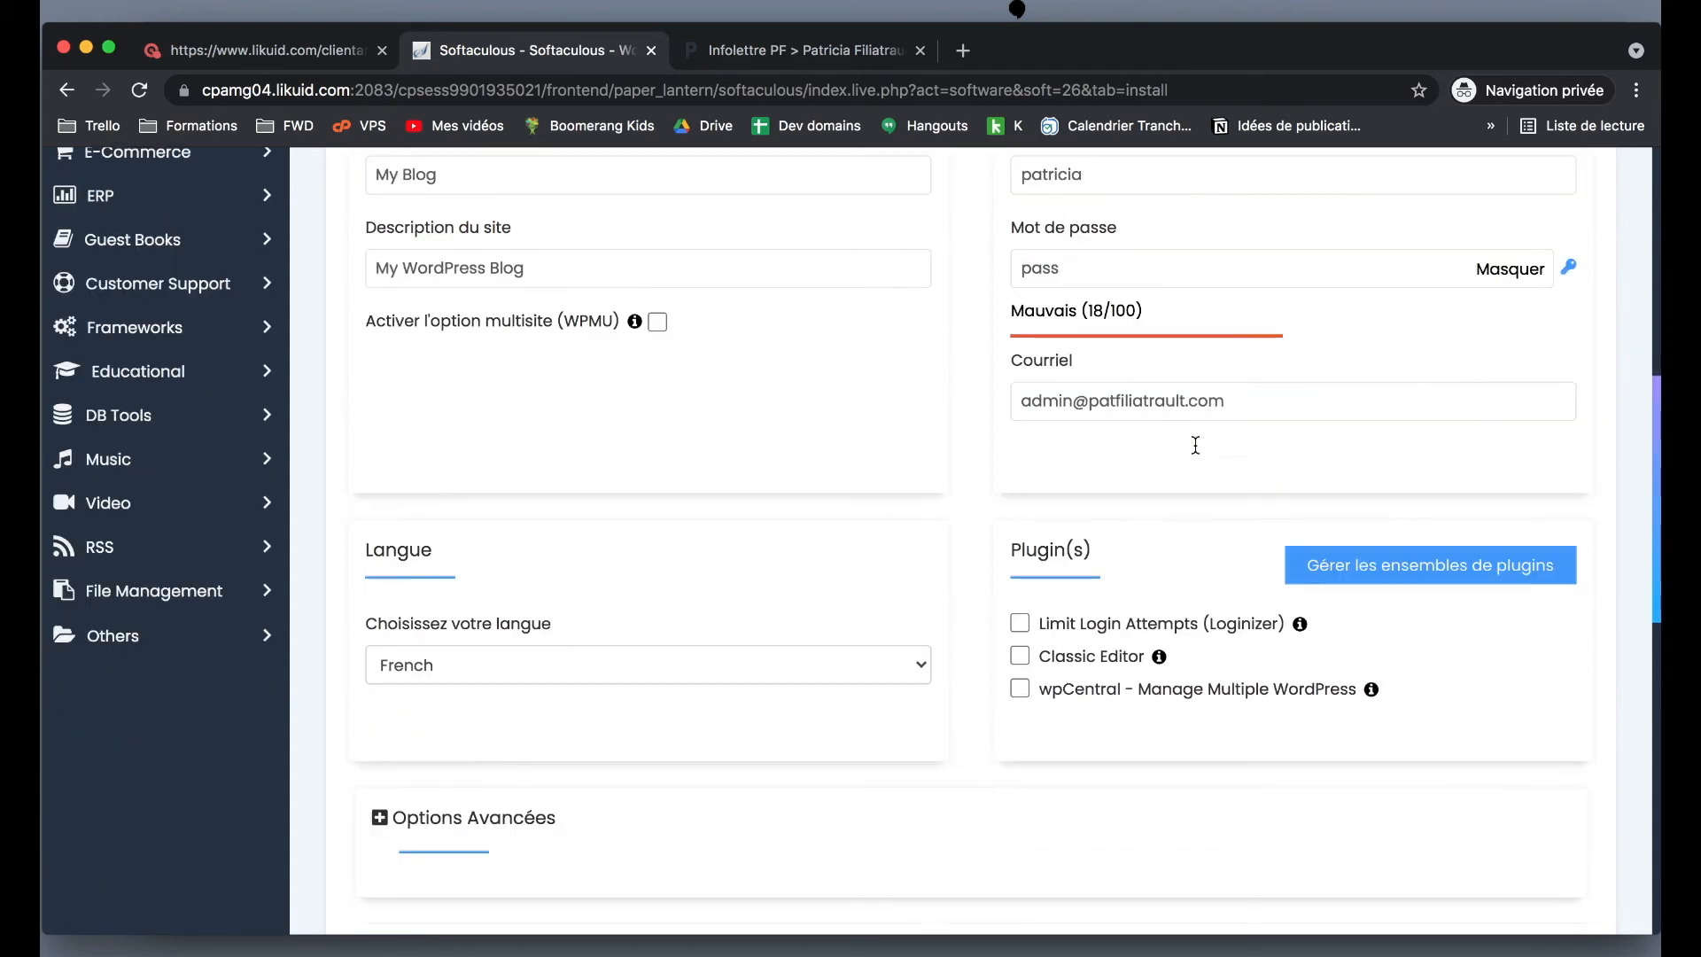
pyautogui.click(1570, 268)
pyautogui.click(1570, 268)
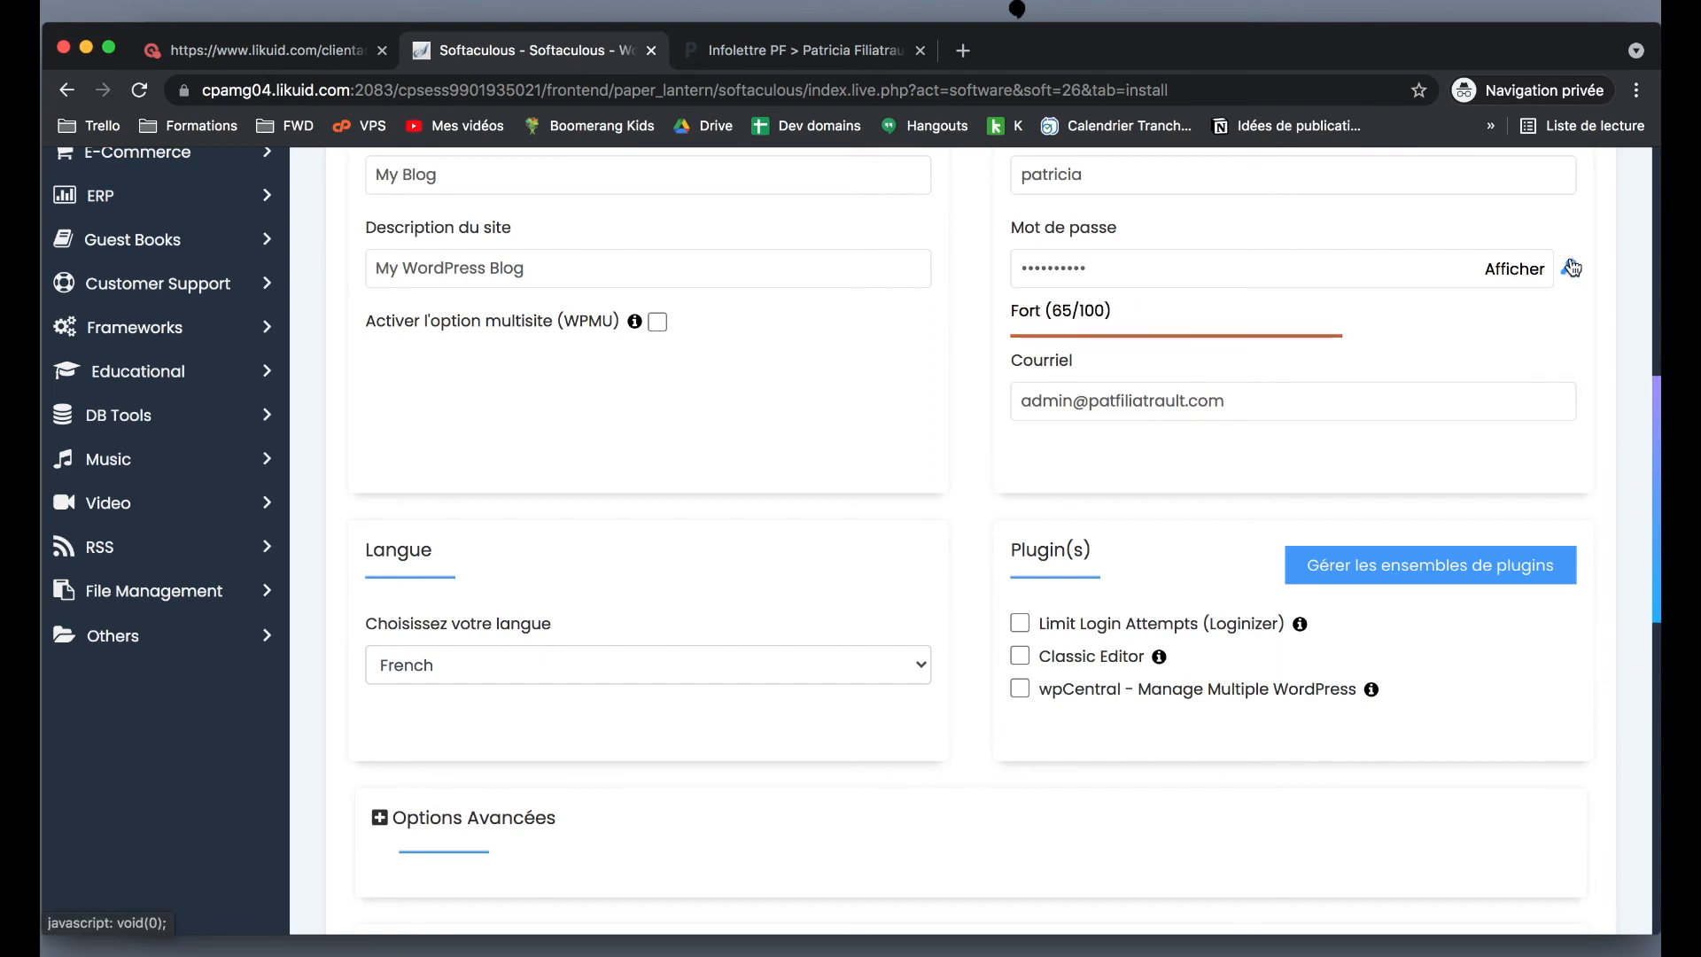
# - Replace the admin e-mail with the owner's e-mail address
pyautogui.scroll(1, 1546, 438)
pyautogui.tripleClick(1192, 450)
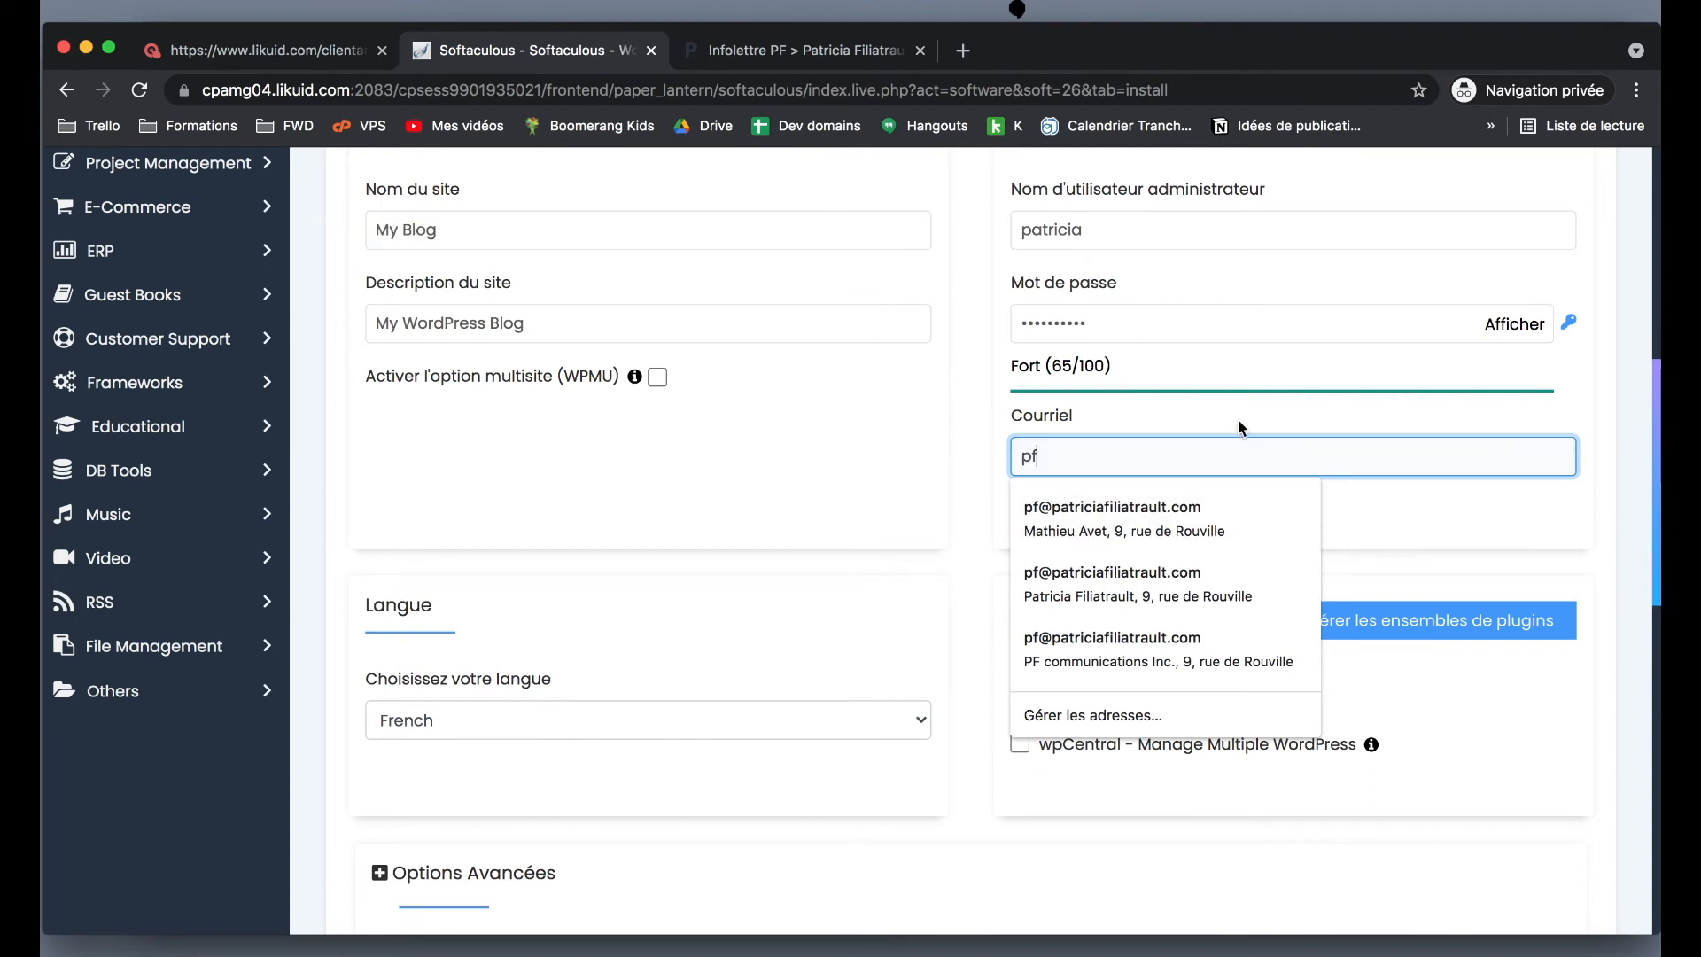
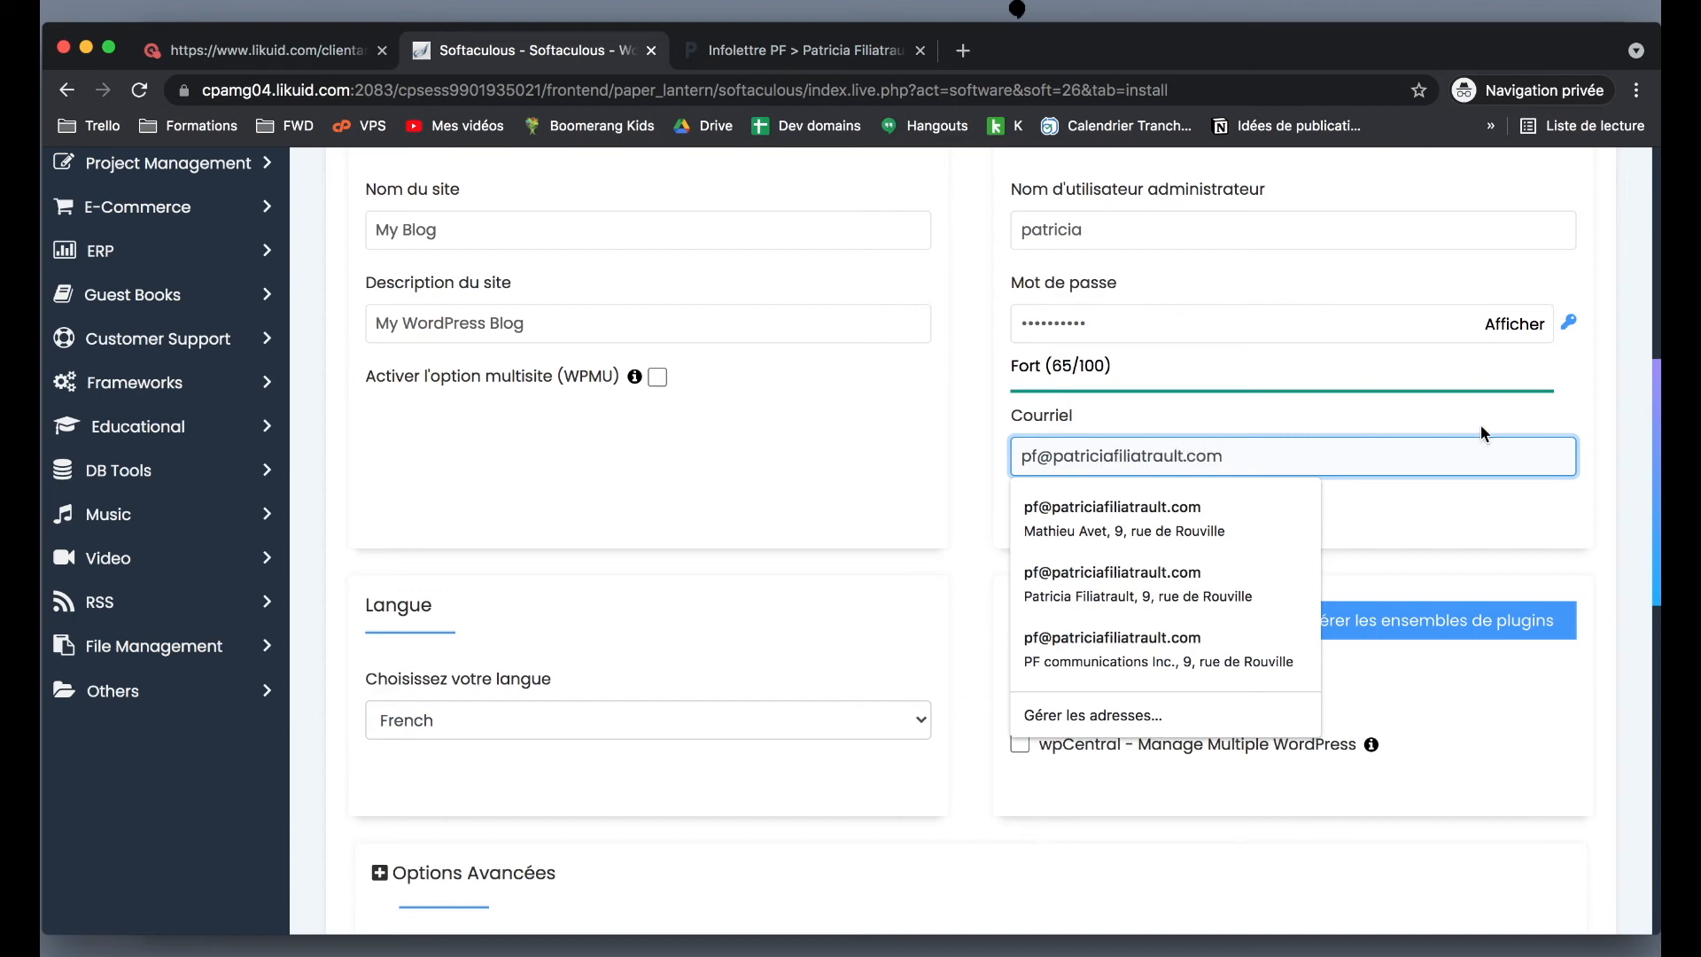
pyautogui.click(1607, 391)
# - Scroll to the bottom of the form and run the WordPress installation
pyautogui.scroll(-5, 1607, 391)
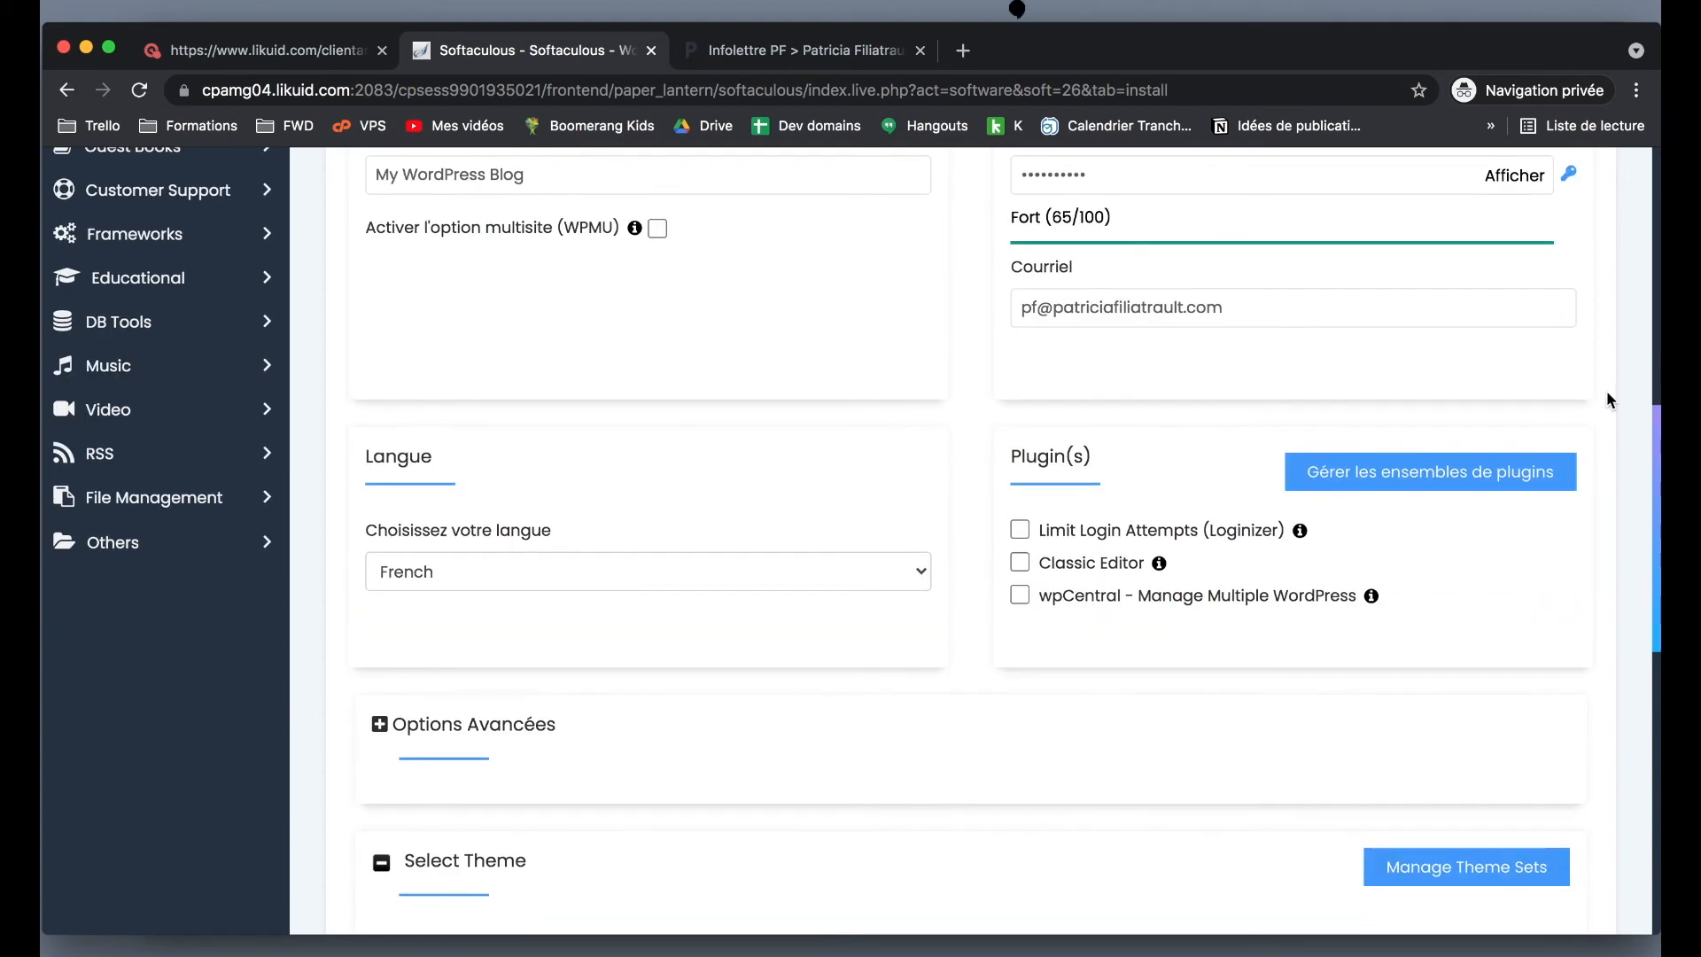
pyautogui.scroll(-3, 1607, 395)
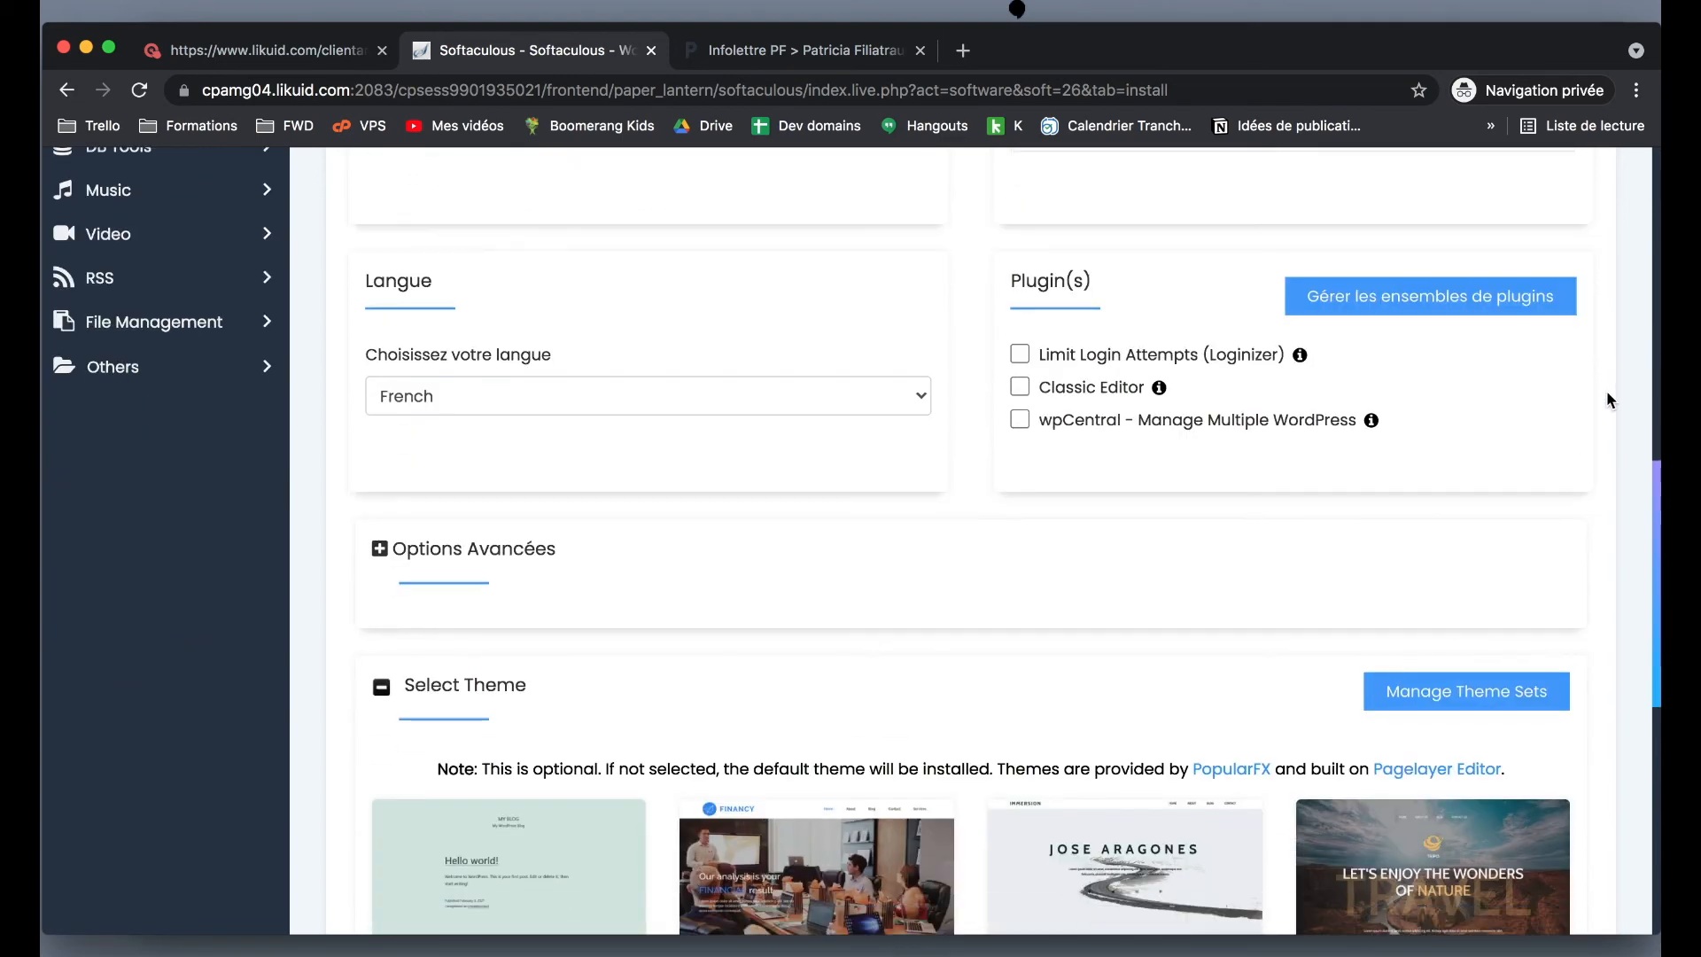
pyautogui.scroll(-1, 1607, 394)
pyautogui.scroll(-15, 1607, 393)
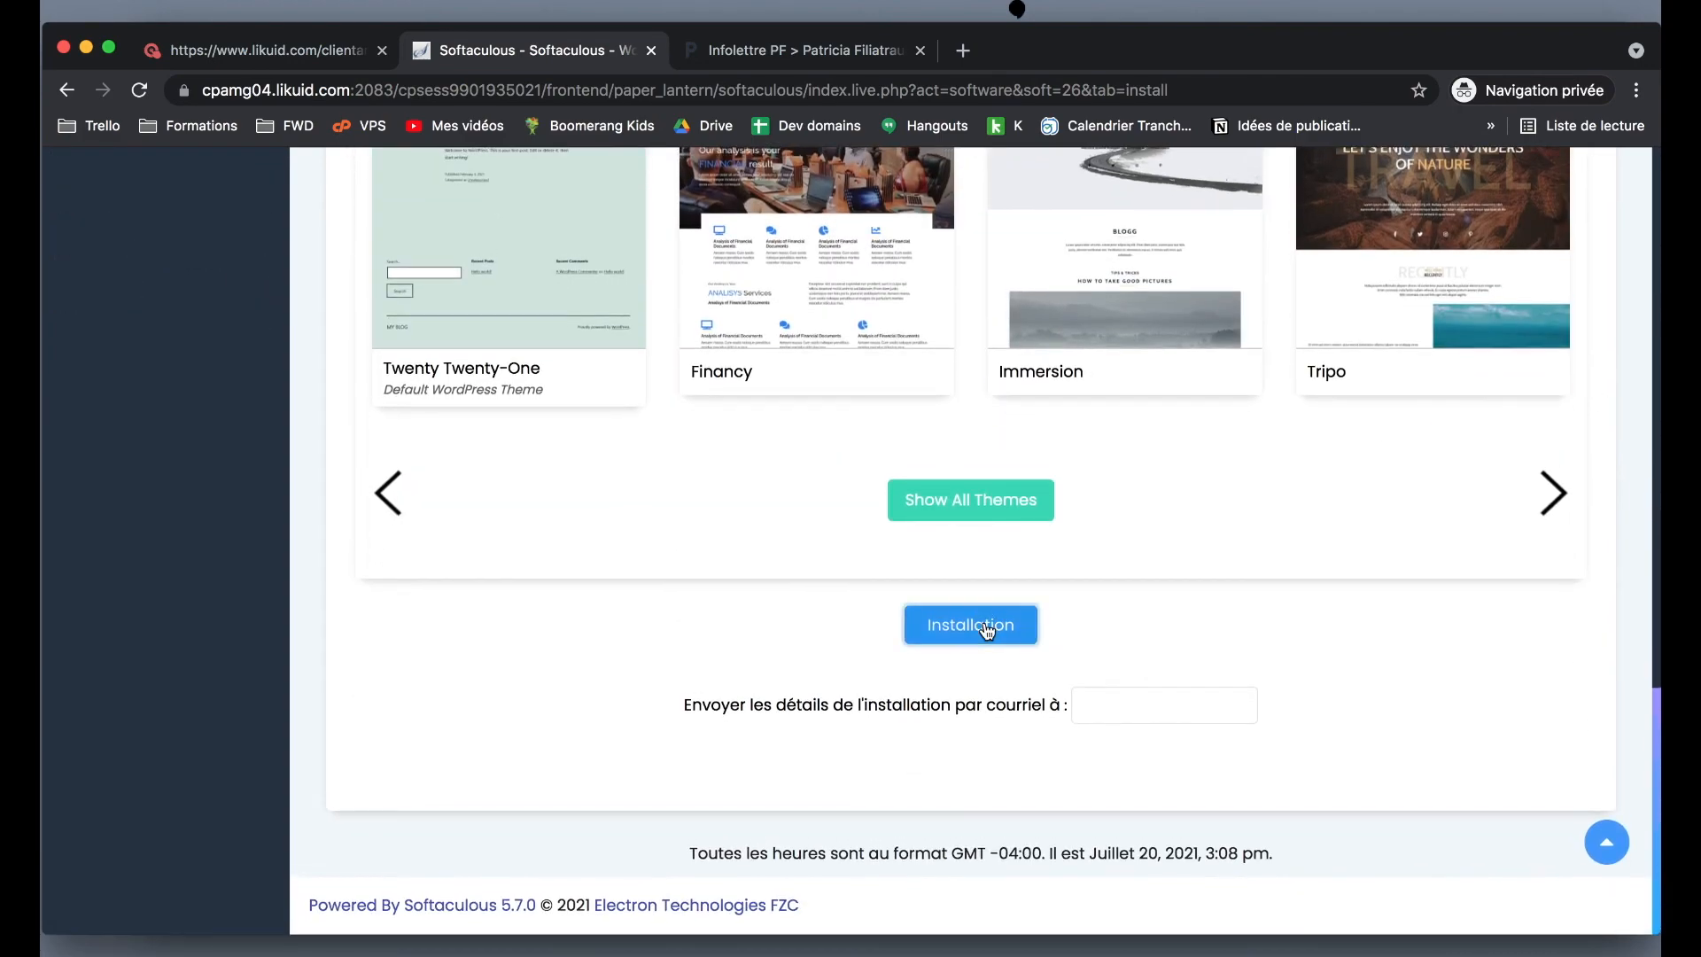
pyautogui.click(985, 624)
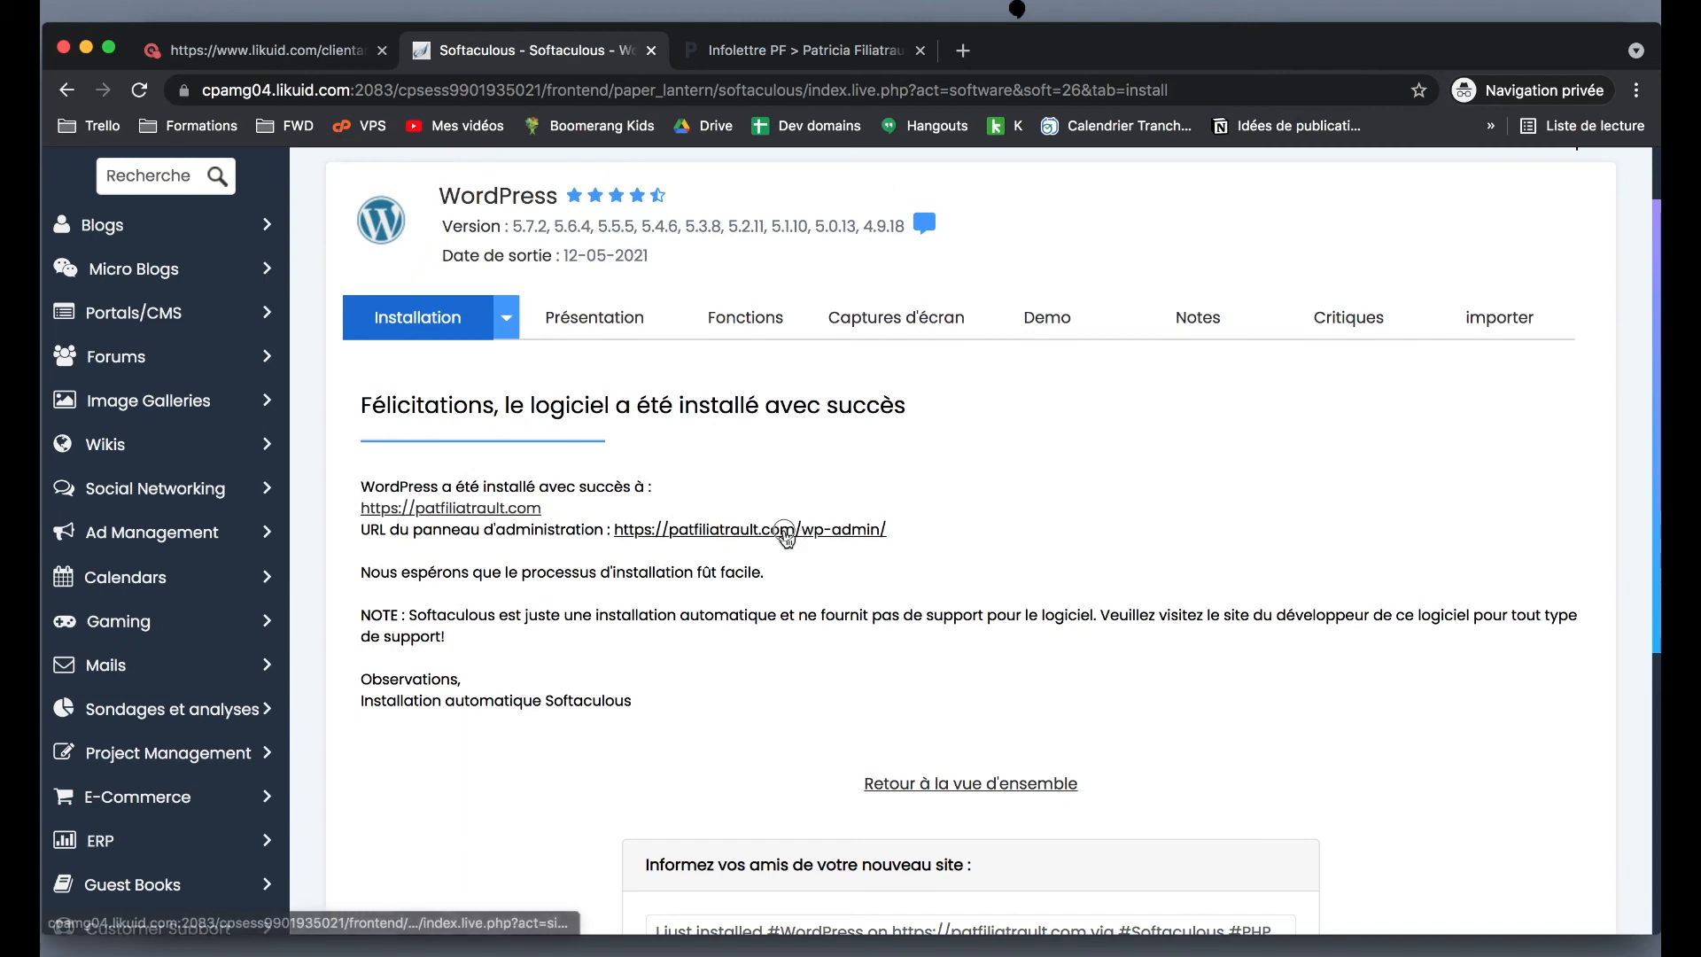
# - Open the wp-admin dashboard, then view the live My Blog site with its Hello world! post
pyautogui.click(784, 531)
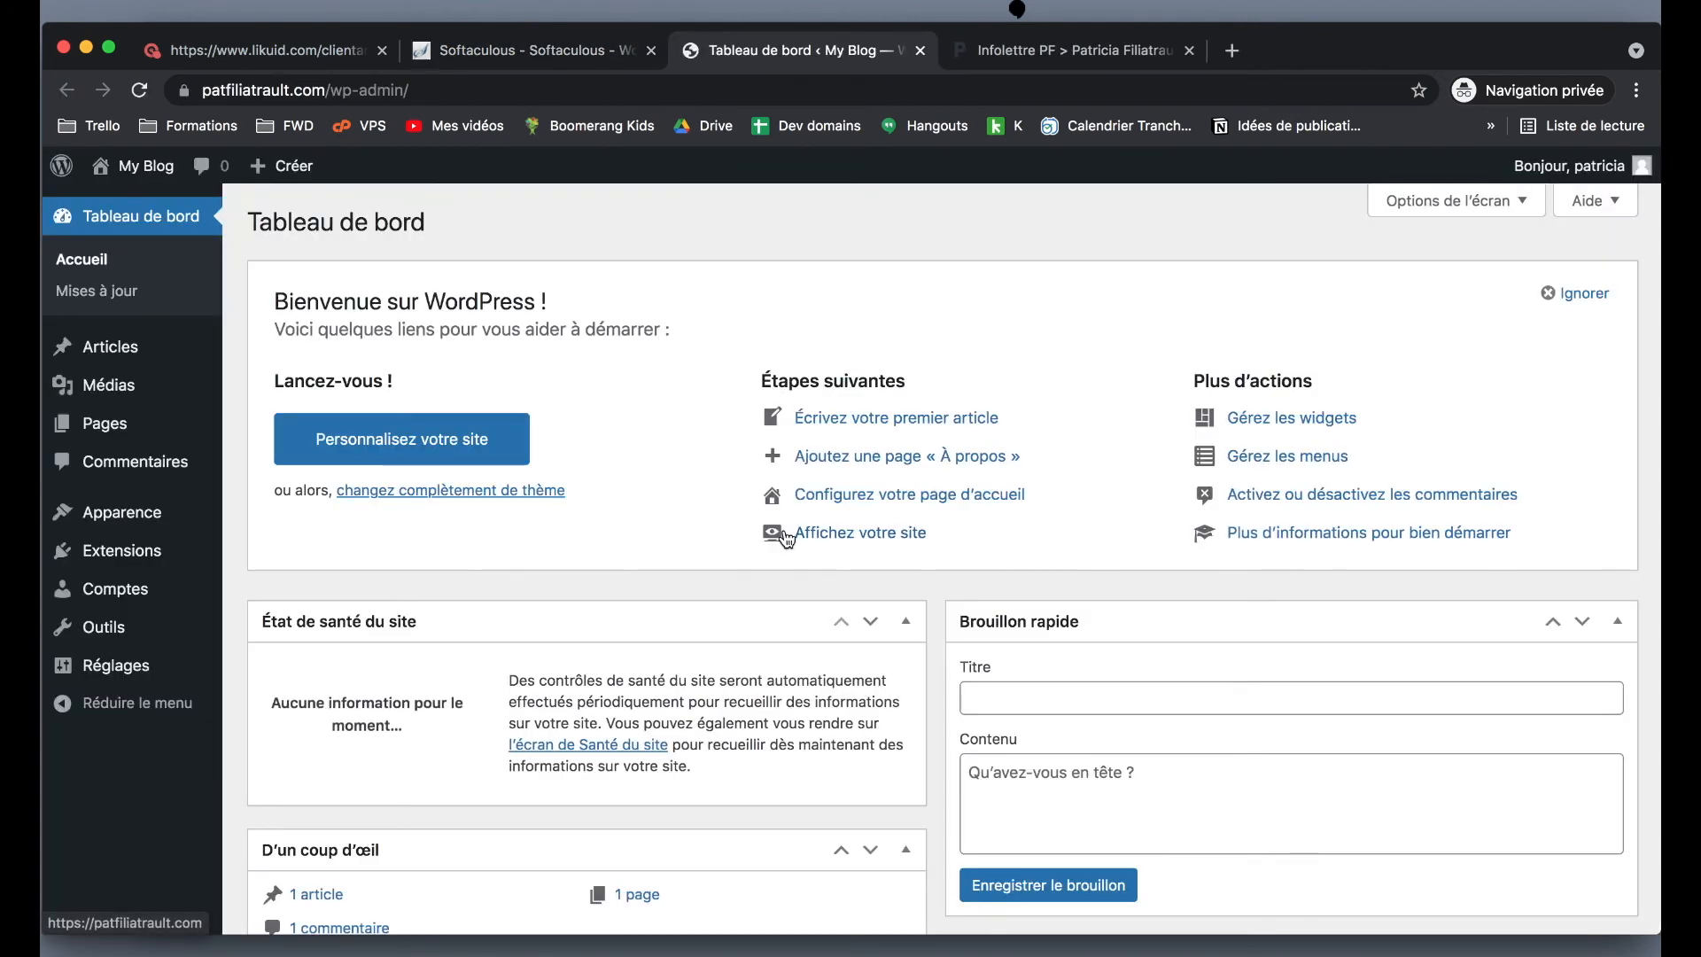
pyautogui.moveTo(133, 167)
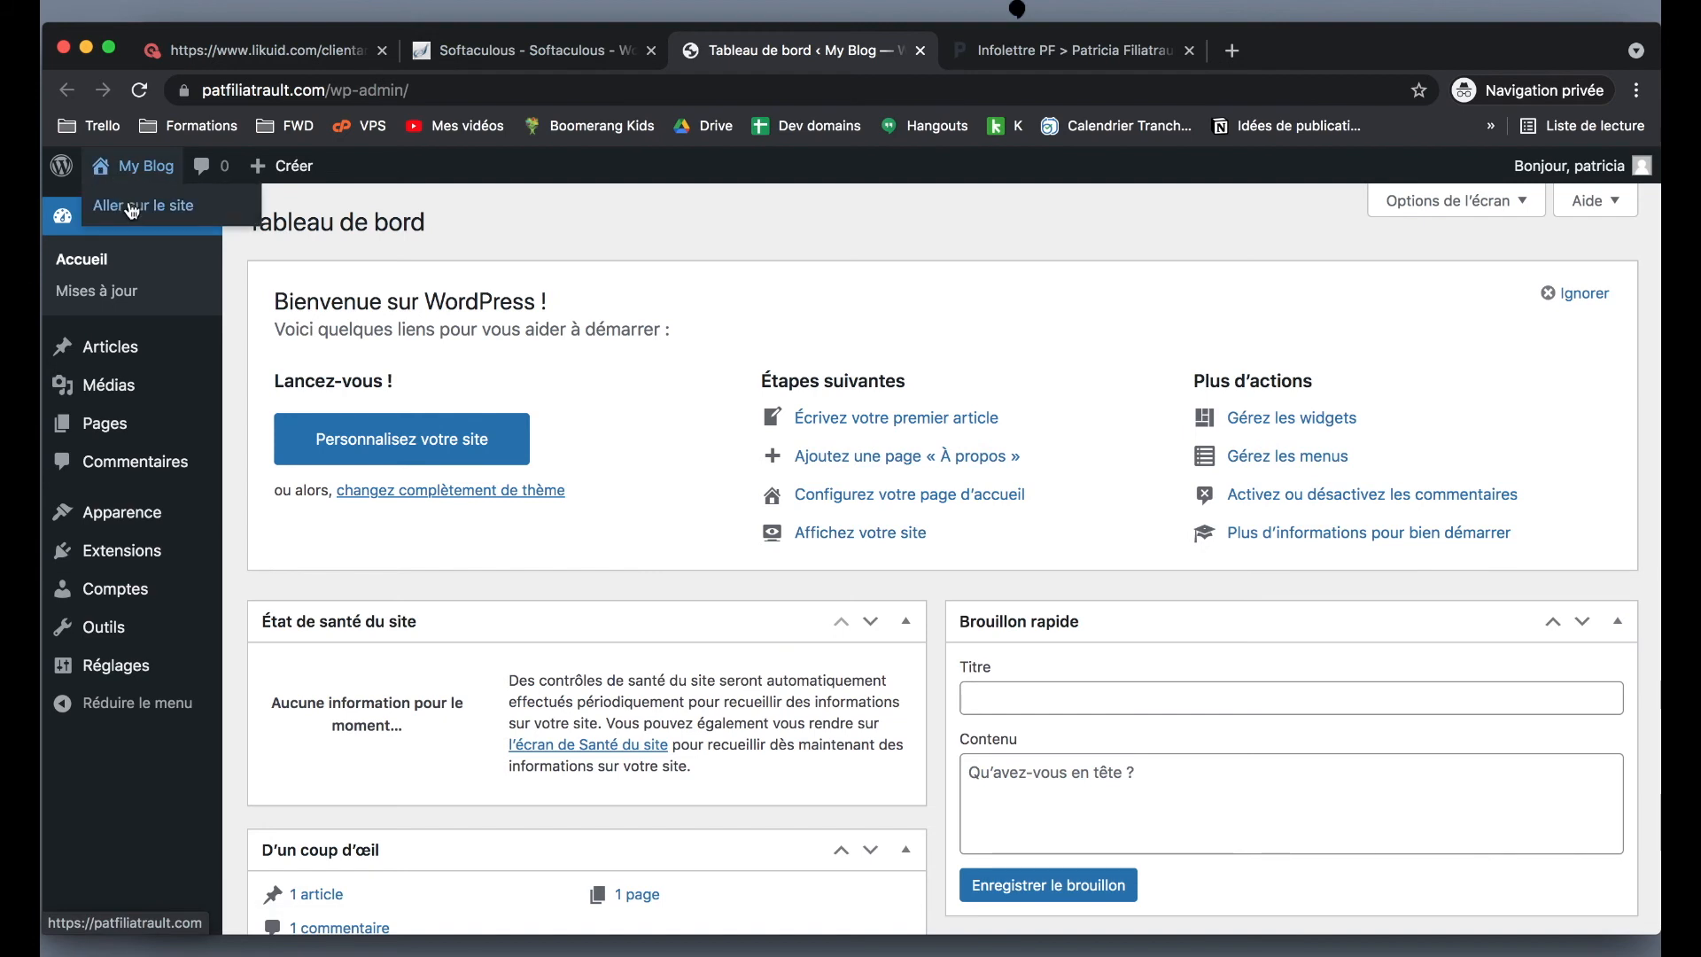
pyautogui.keyDown('super'); pyautogui.click(133, 208); pyautogui.keyUp('super')
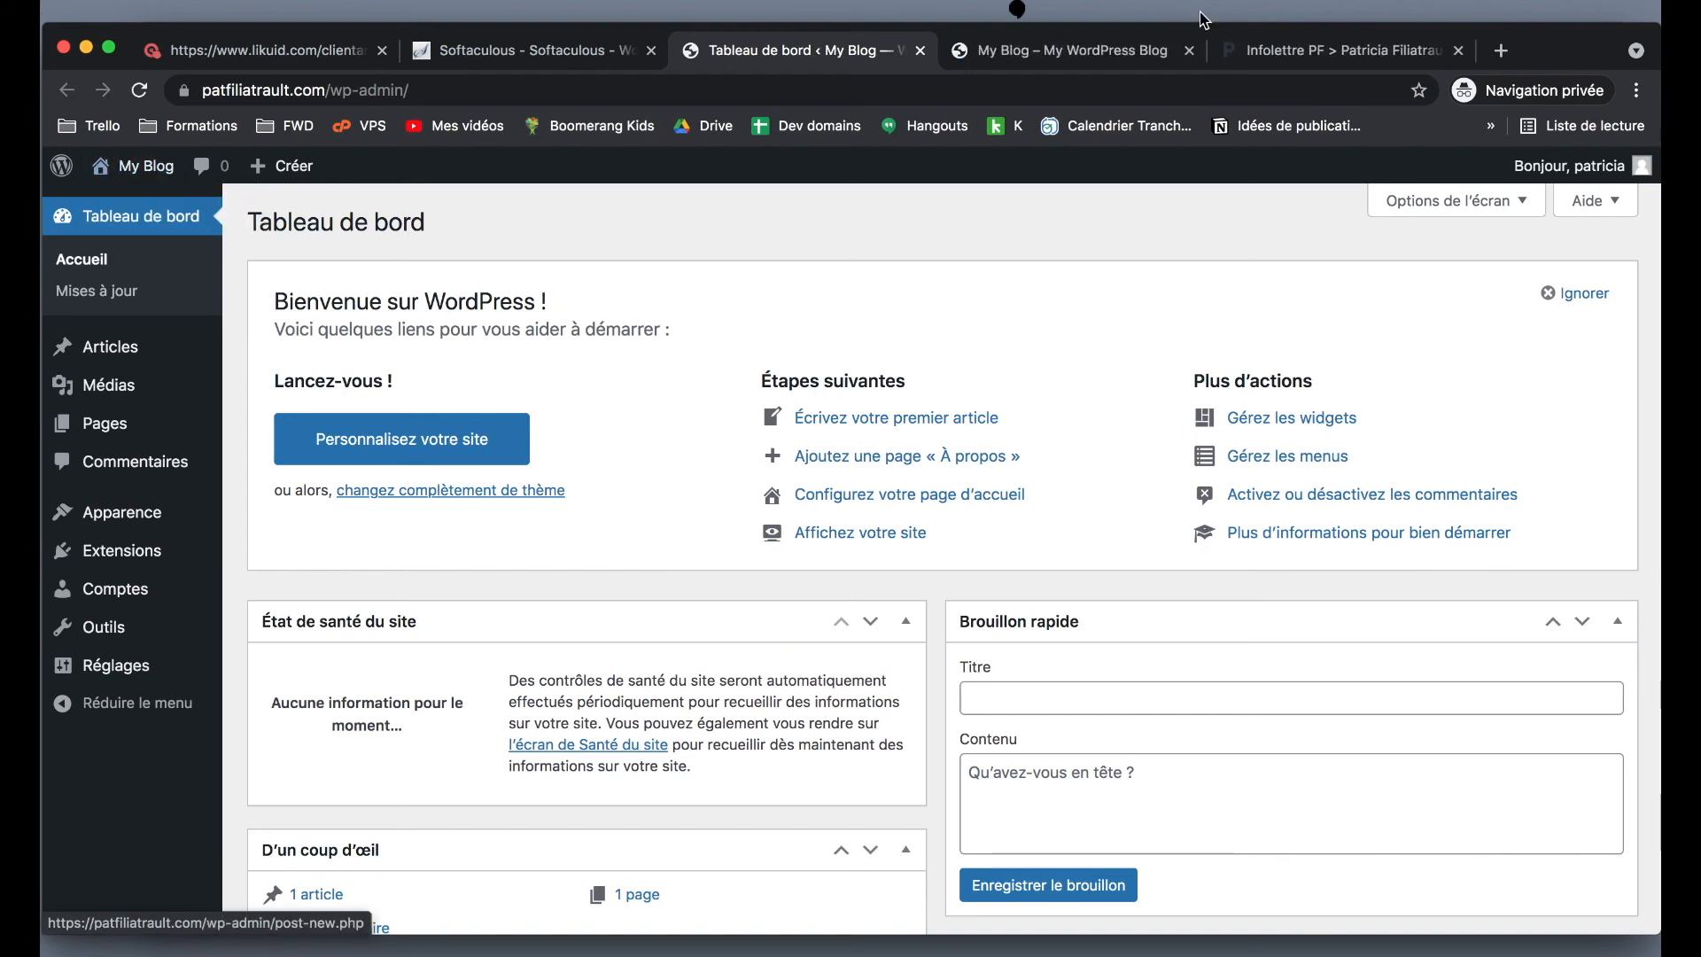
pyautogui.click(1051, 59)
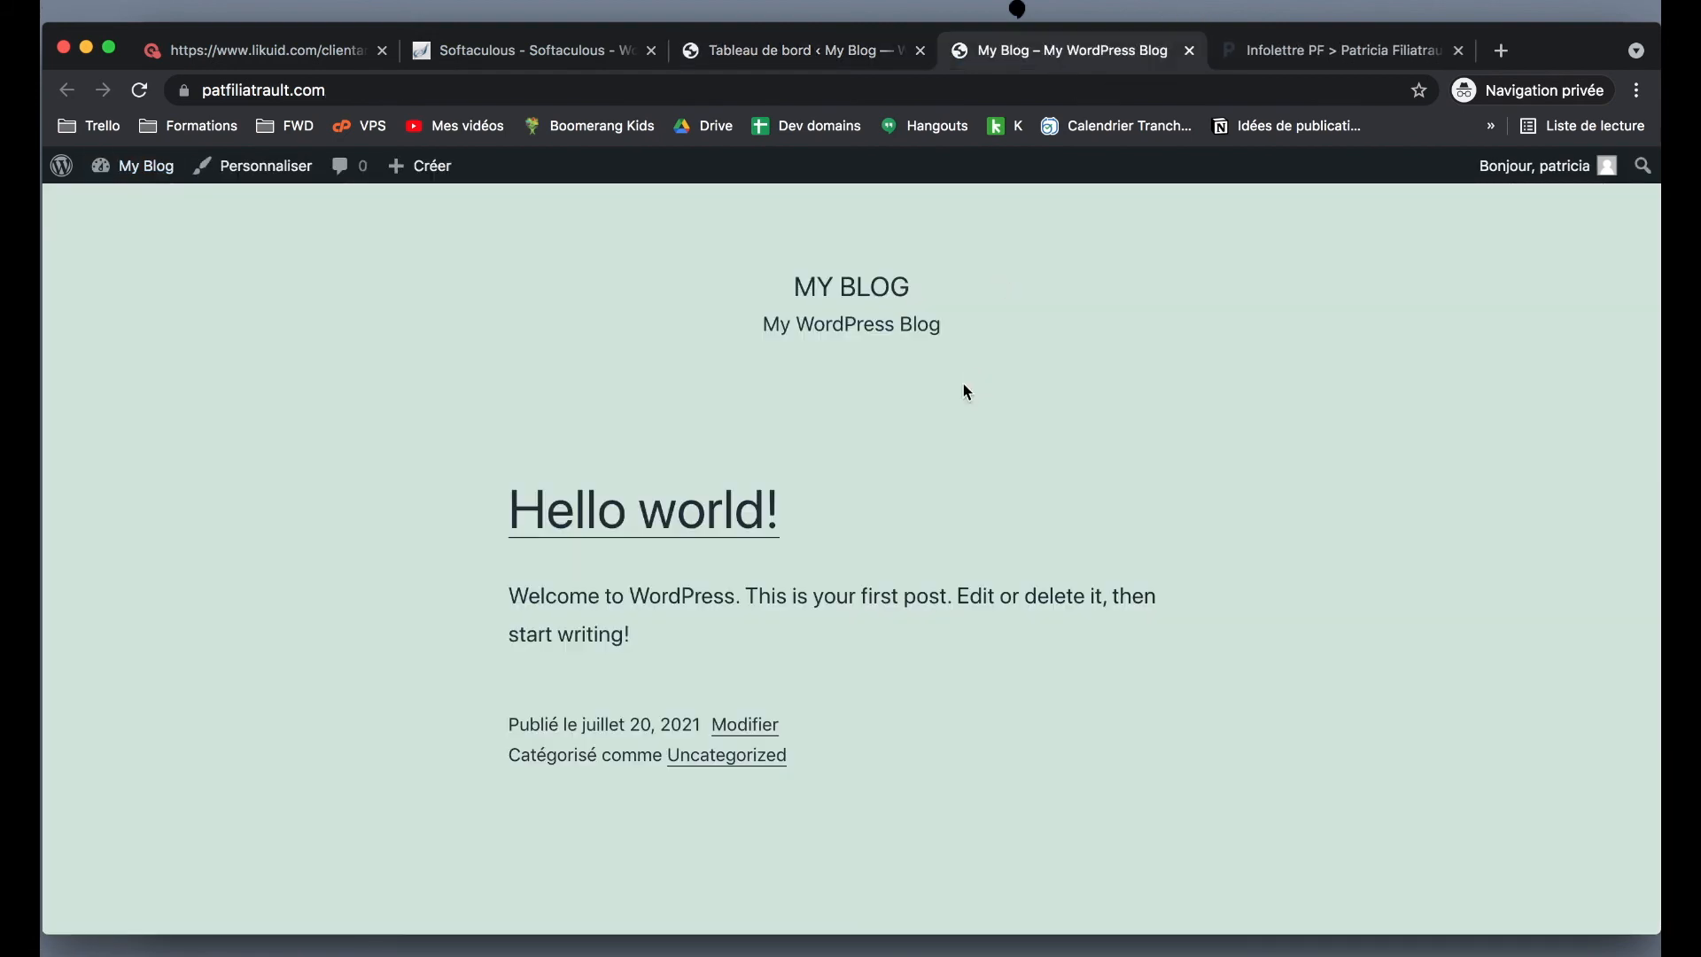
pyautogui.scroll(-10, 964, 390)
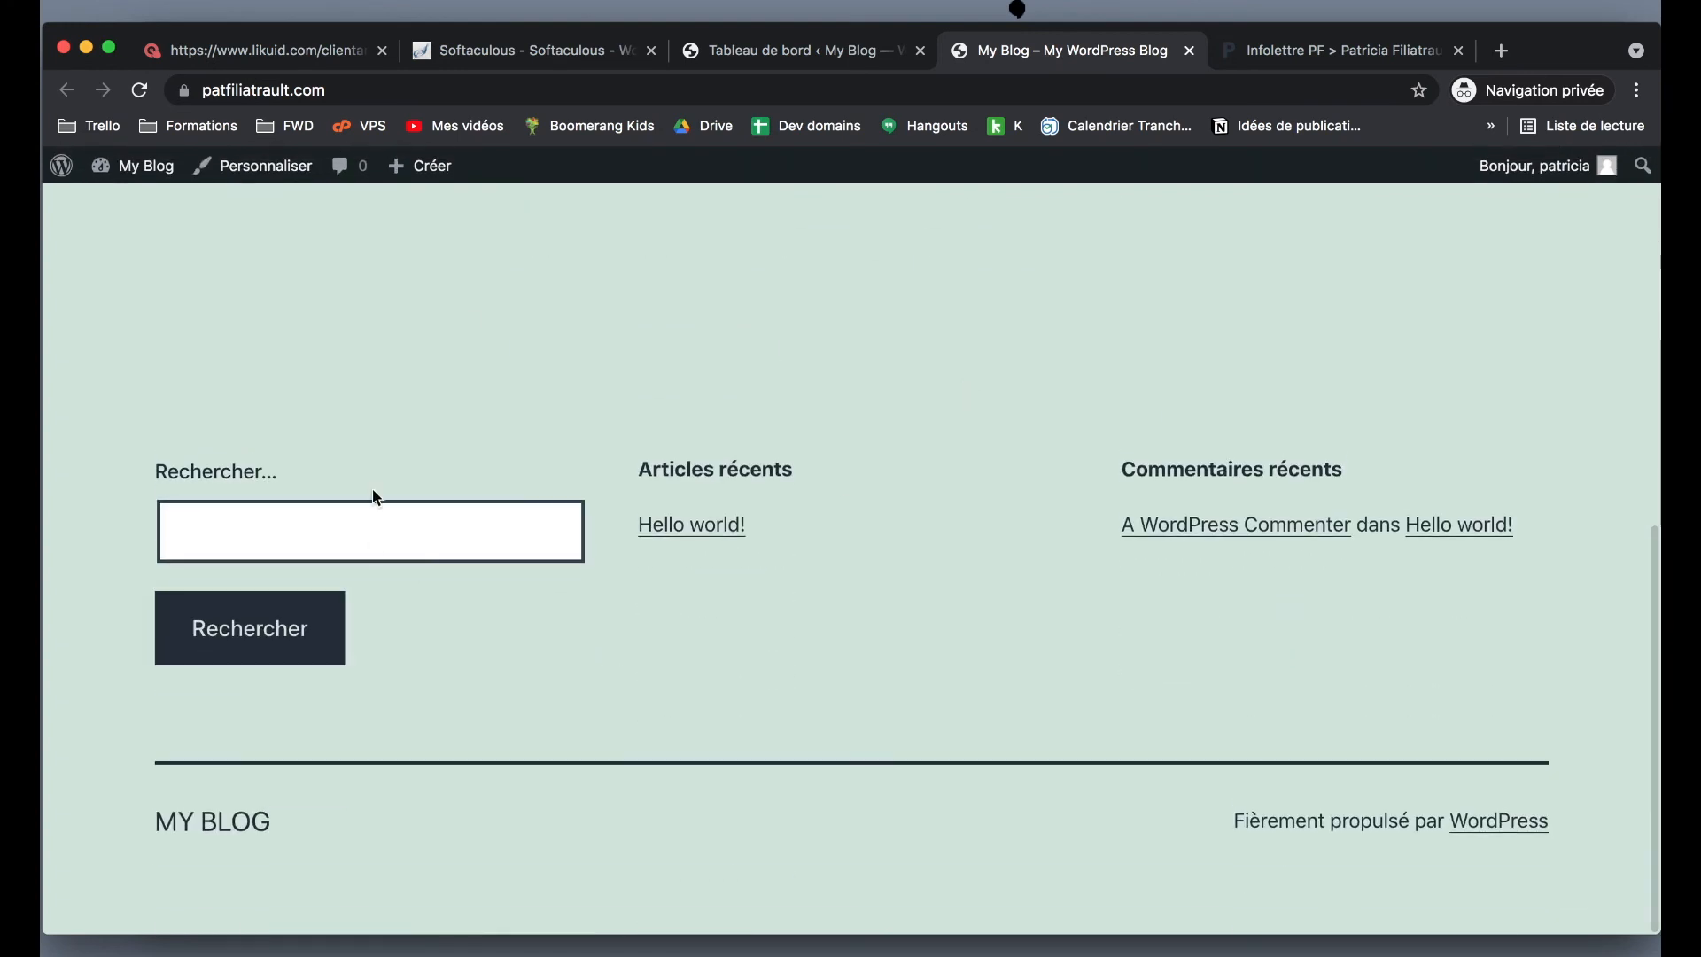
pyautogui.scroll(10, 661, 654)
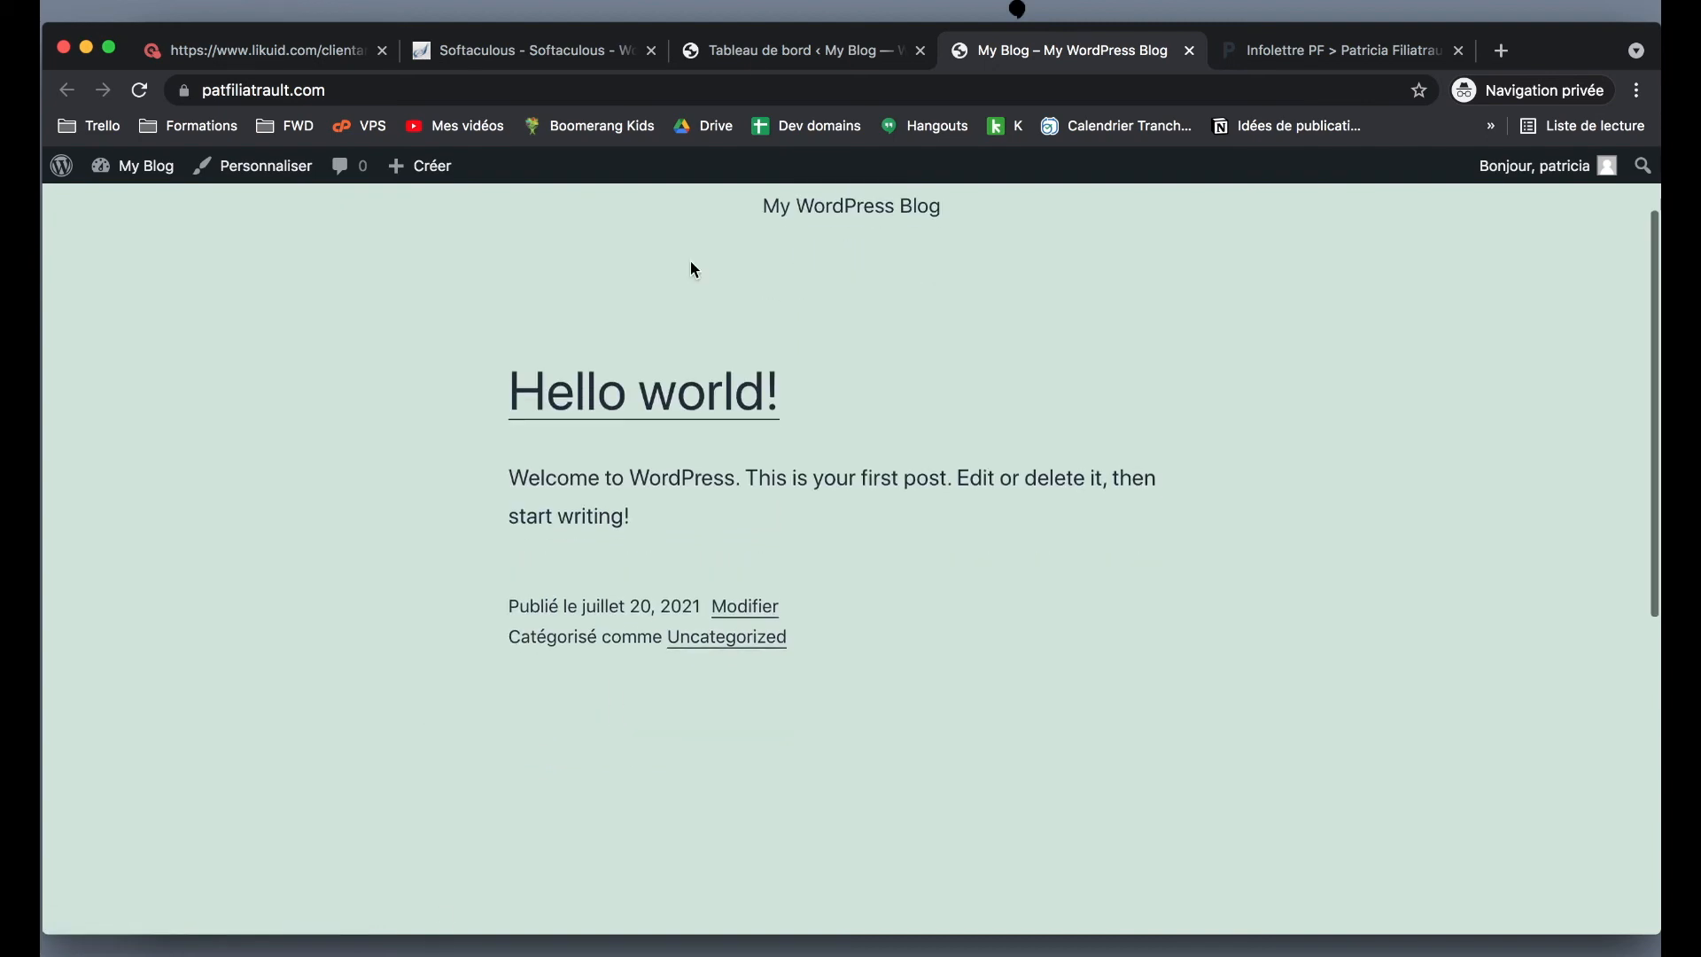
# - Switch back to the 'Tableau de bord' tab showing the WordPress admin dashboard
pyautogui.click(754, 53)
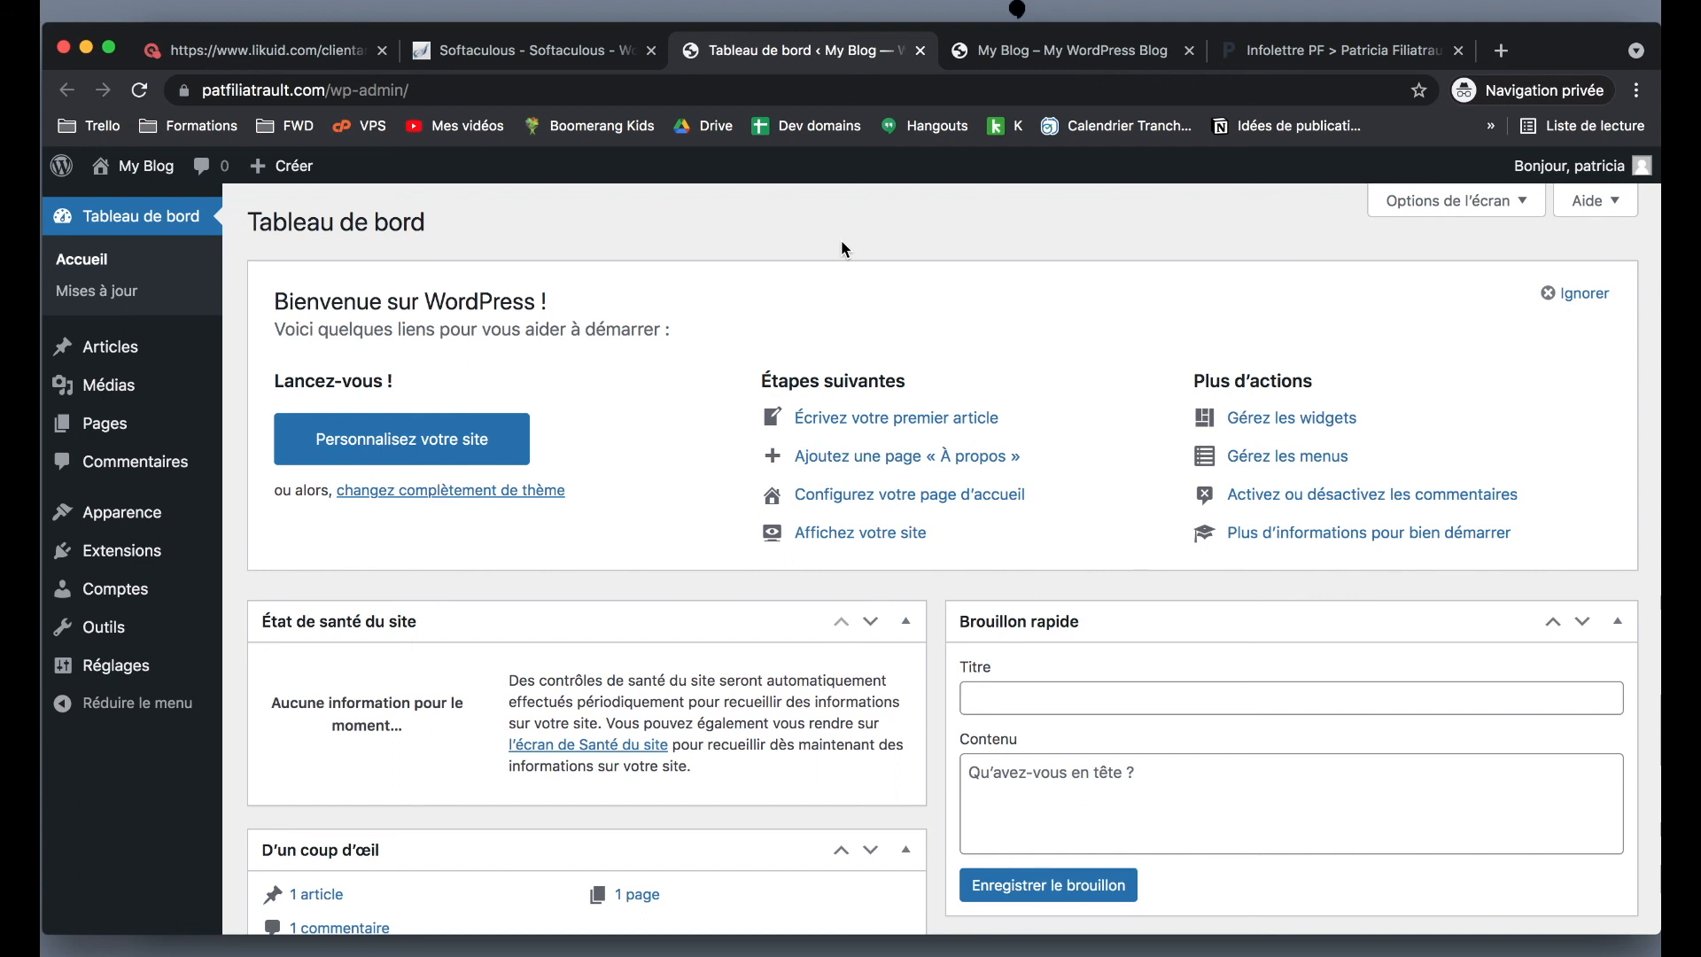
# - Load the site's /divi affiliate link in a new tab and view the $70/year and $199 Divi plans
pyautogui.click(1499, 53)
pyautogui.write('patriciafiliatrault.com/divi')
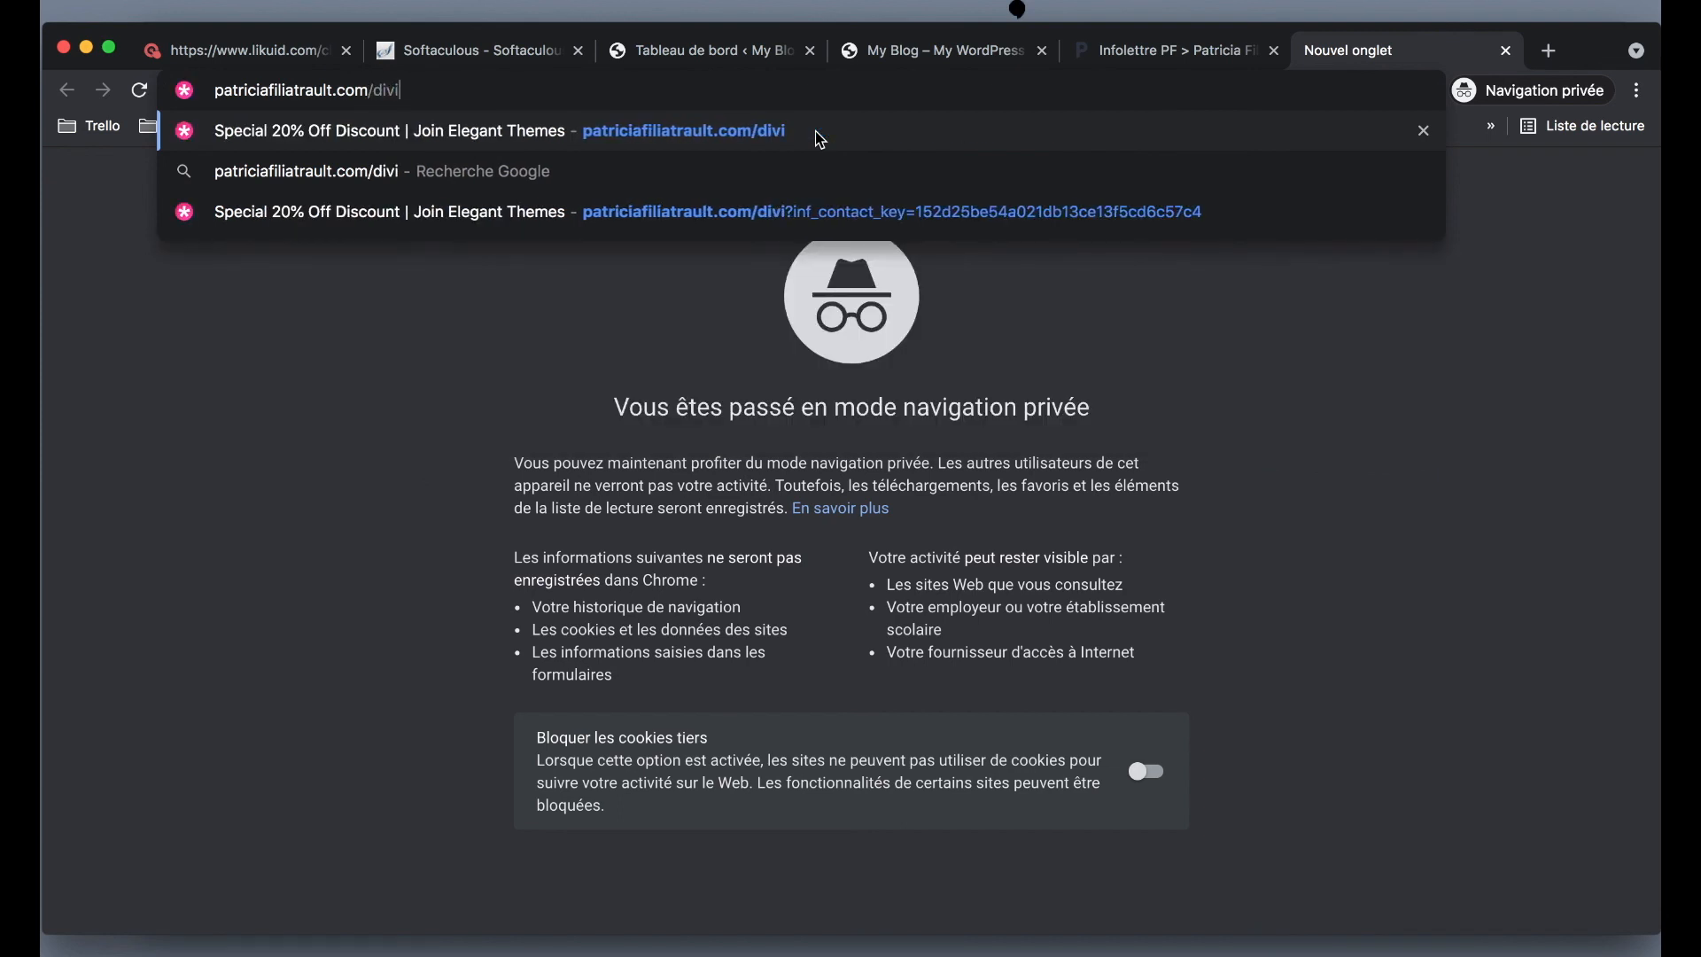
pyautogui.press('Return')
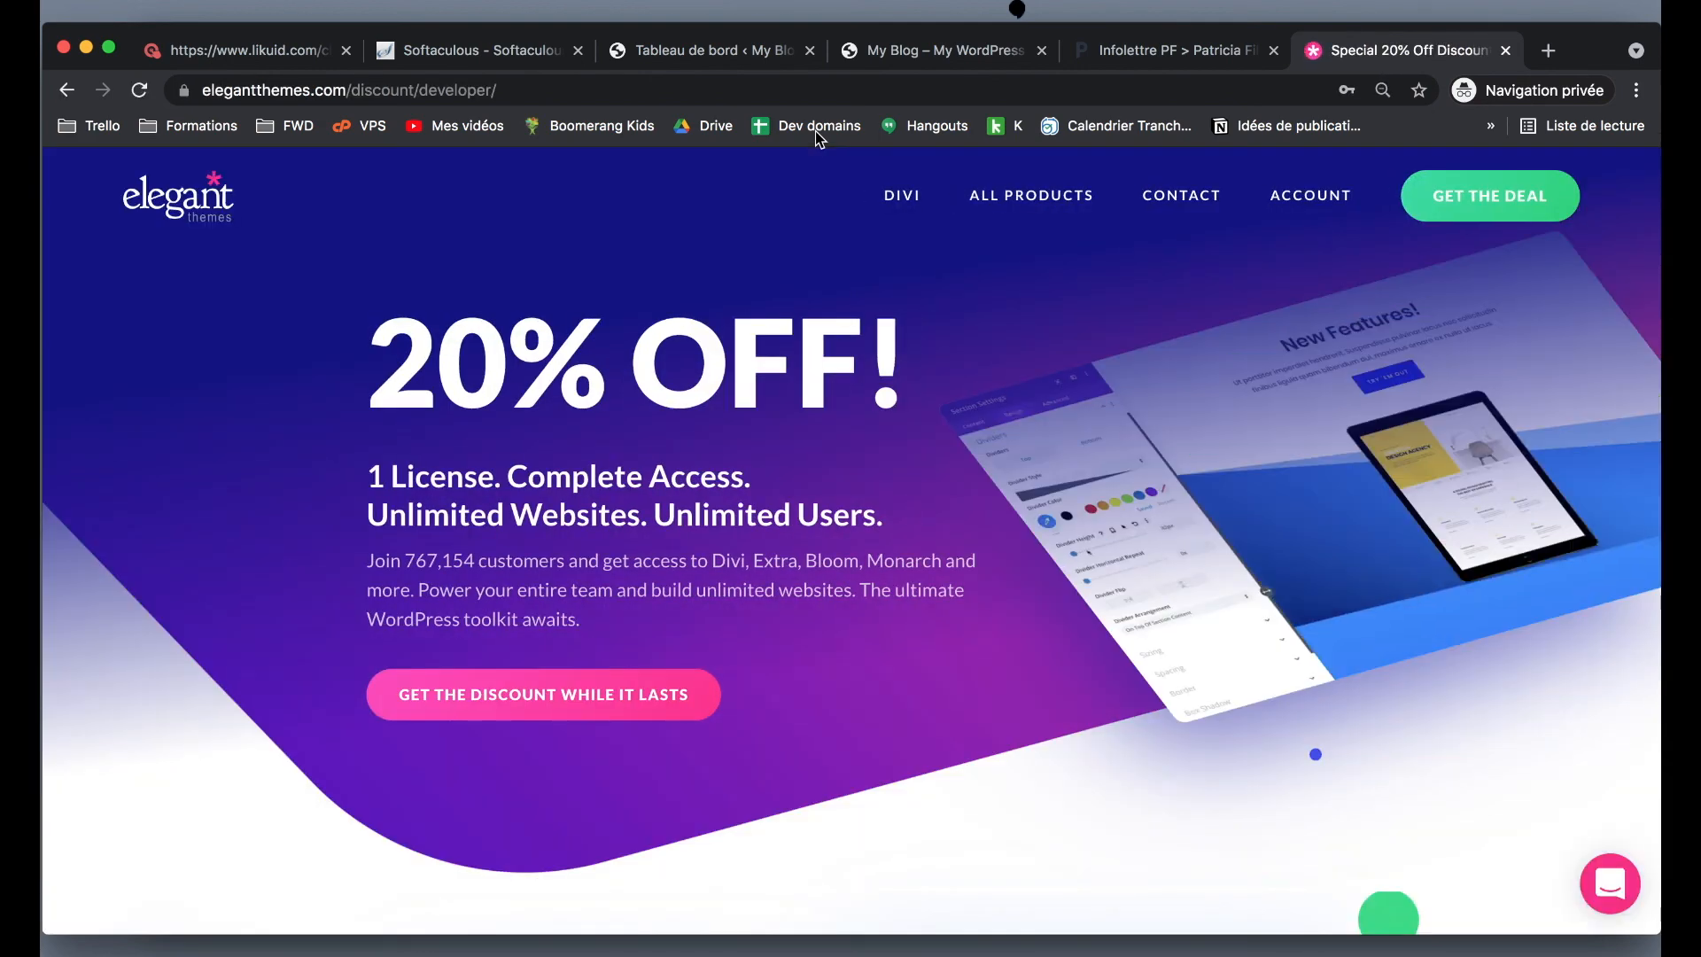
pyautogui.scroll(-10, 671, 346)
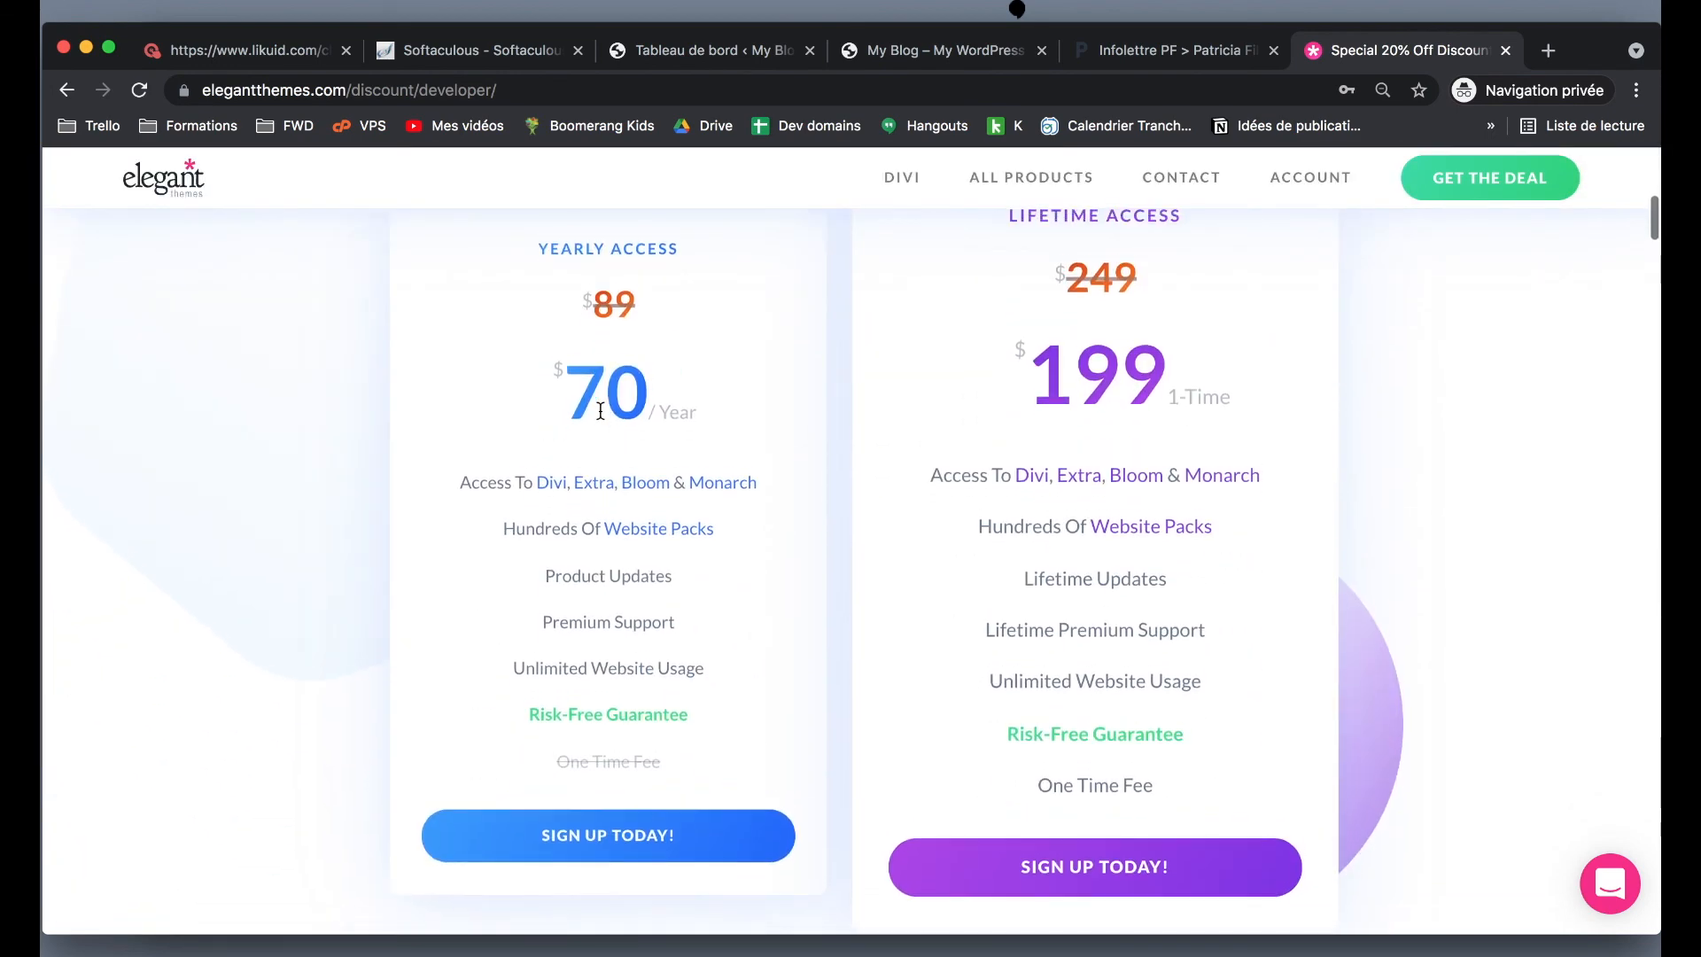
pyautogui.scroll(-1, 1290, 361)
pyautogui.scroll(1, 1290, 360)
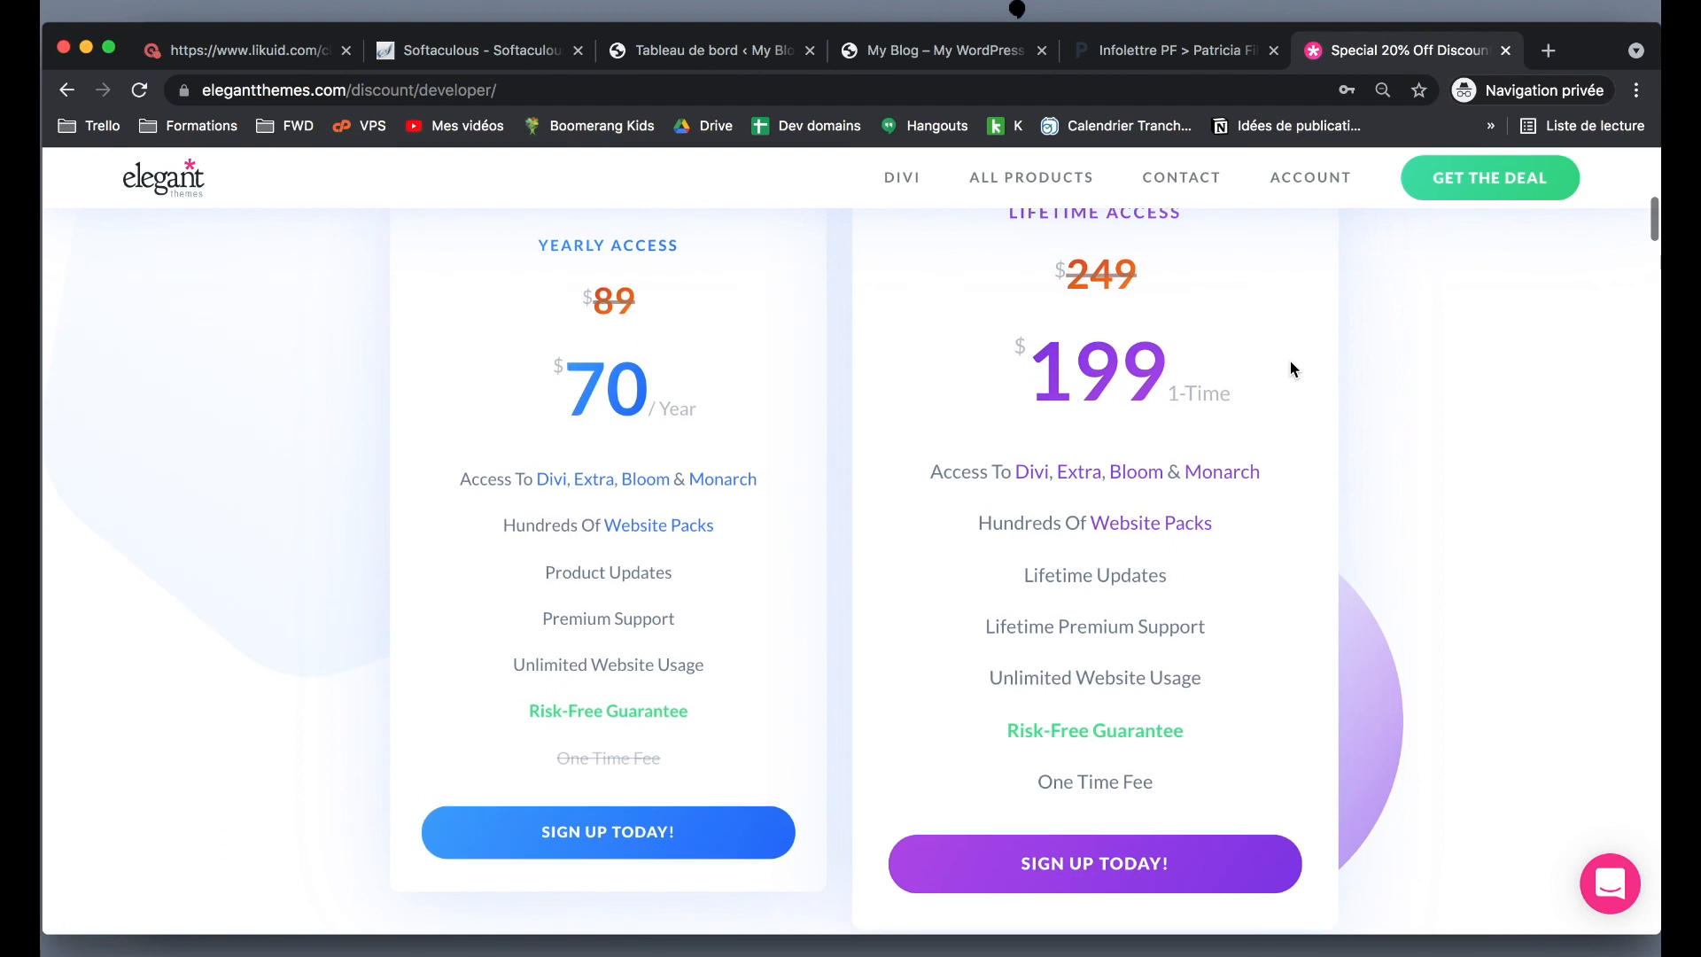
pyautogui.scroll(-1, 1139, 383)
pyautogui.scroll(1, 1138, 380)
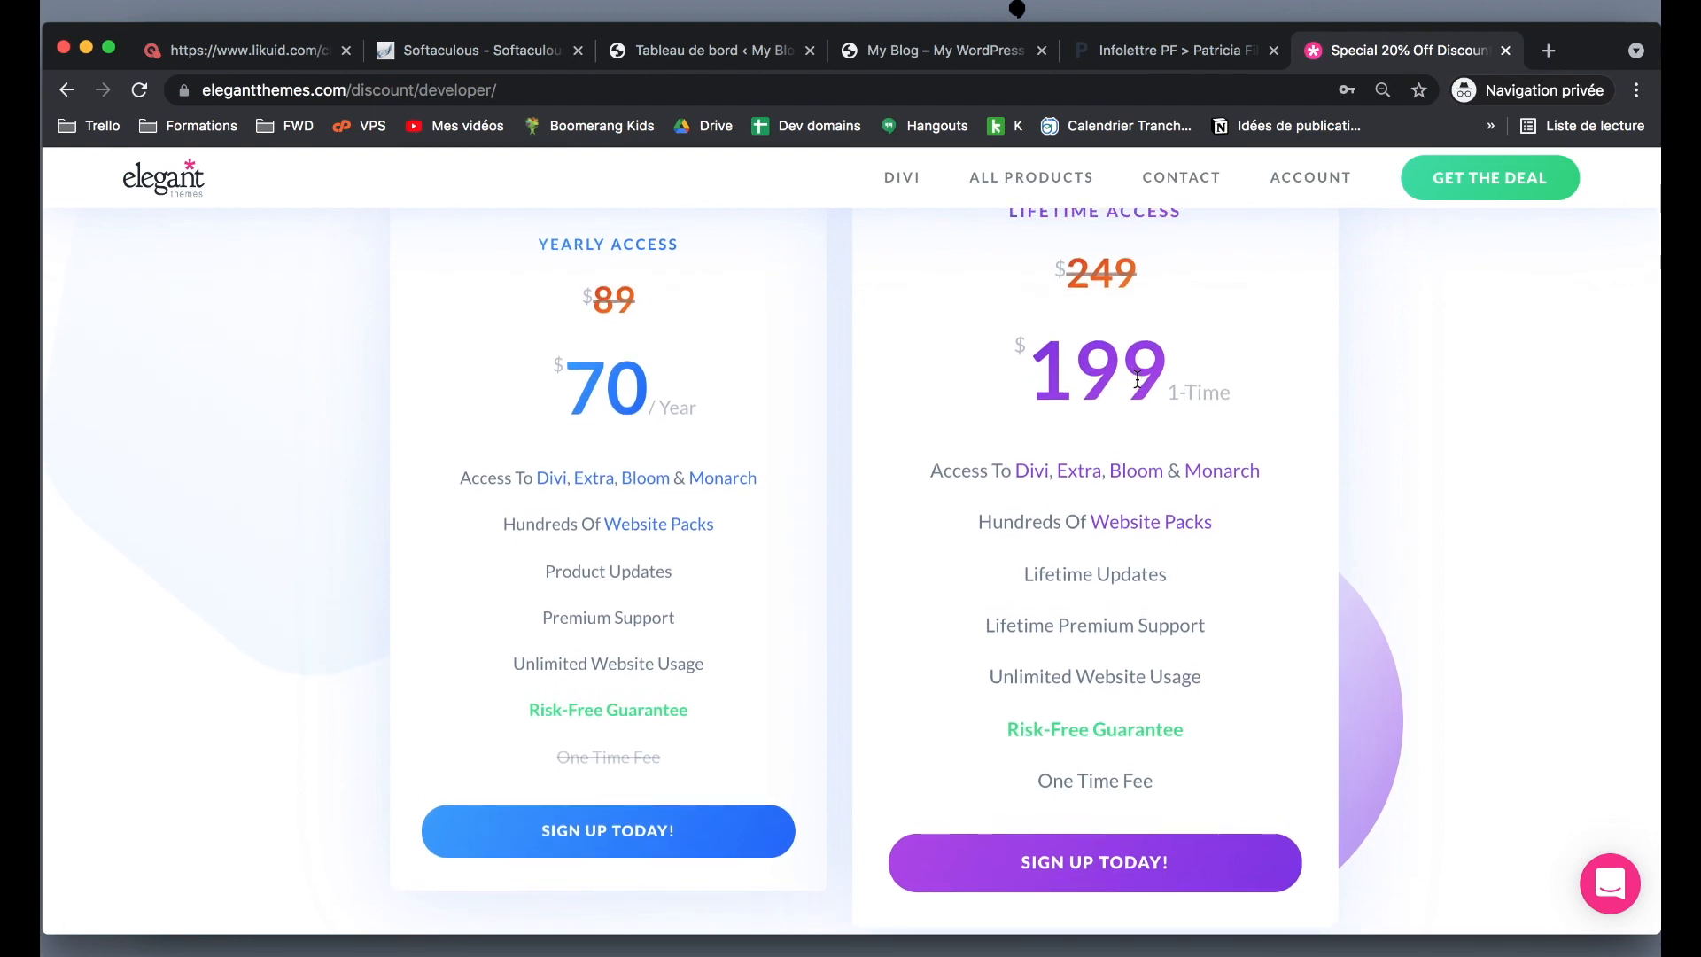